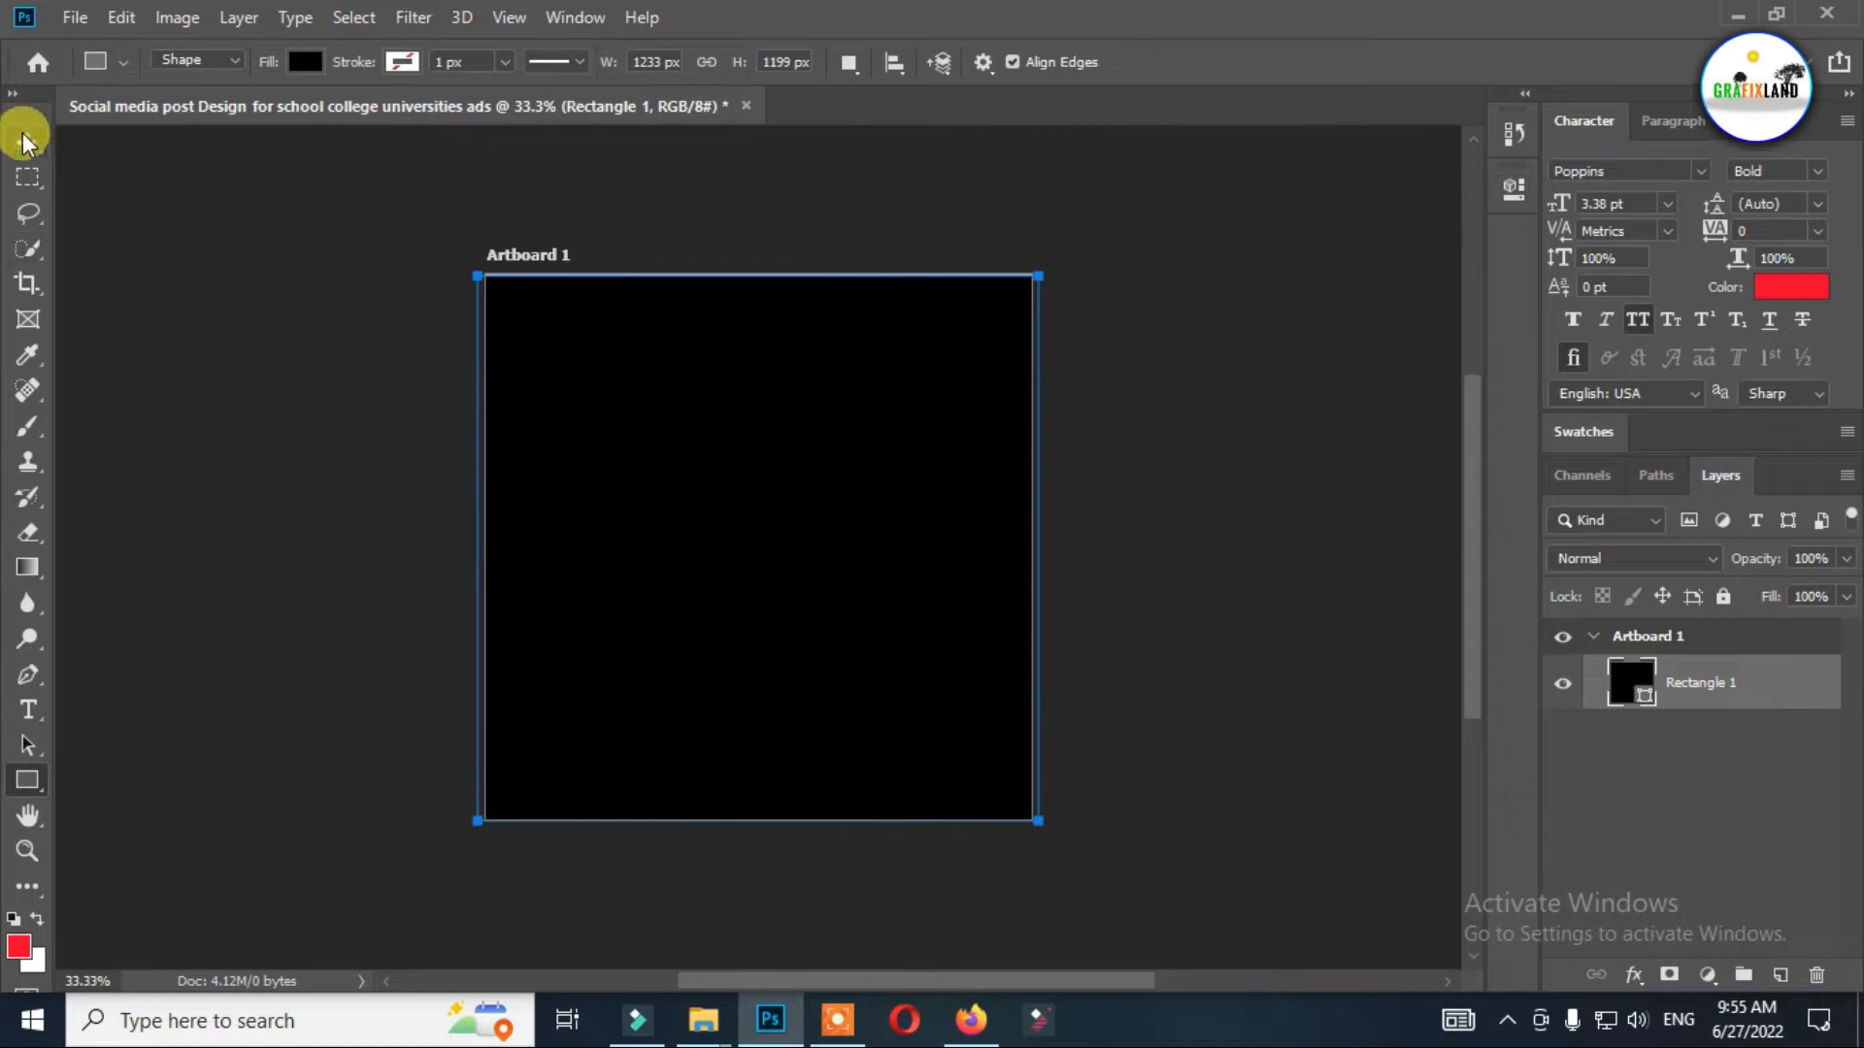
# Enlarge the black rectangle to about 1263 × 1262 px so it extends past all four artboard edges.
pyautogui.moveTo(757, 275); pyautogui.dragTo(757, 261)
pyautogui.moveTo(755, 823); pyautogui.dragTo(743, 833)
pyautogui.moveTo(1036, 541); pyautogui.dragTo(1043, 545)
pyautogui.moveTo(469, 544); pyautogui.dragTo(464, 544)
pyautogui.press('Return')
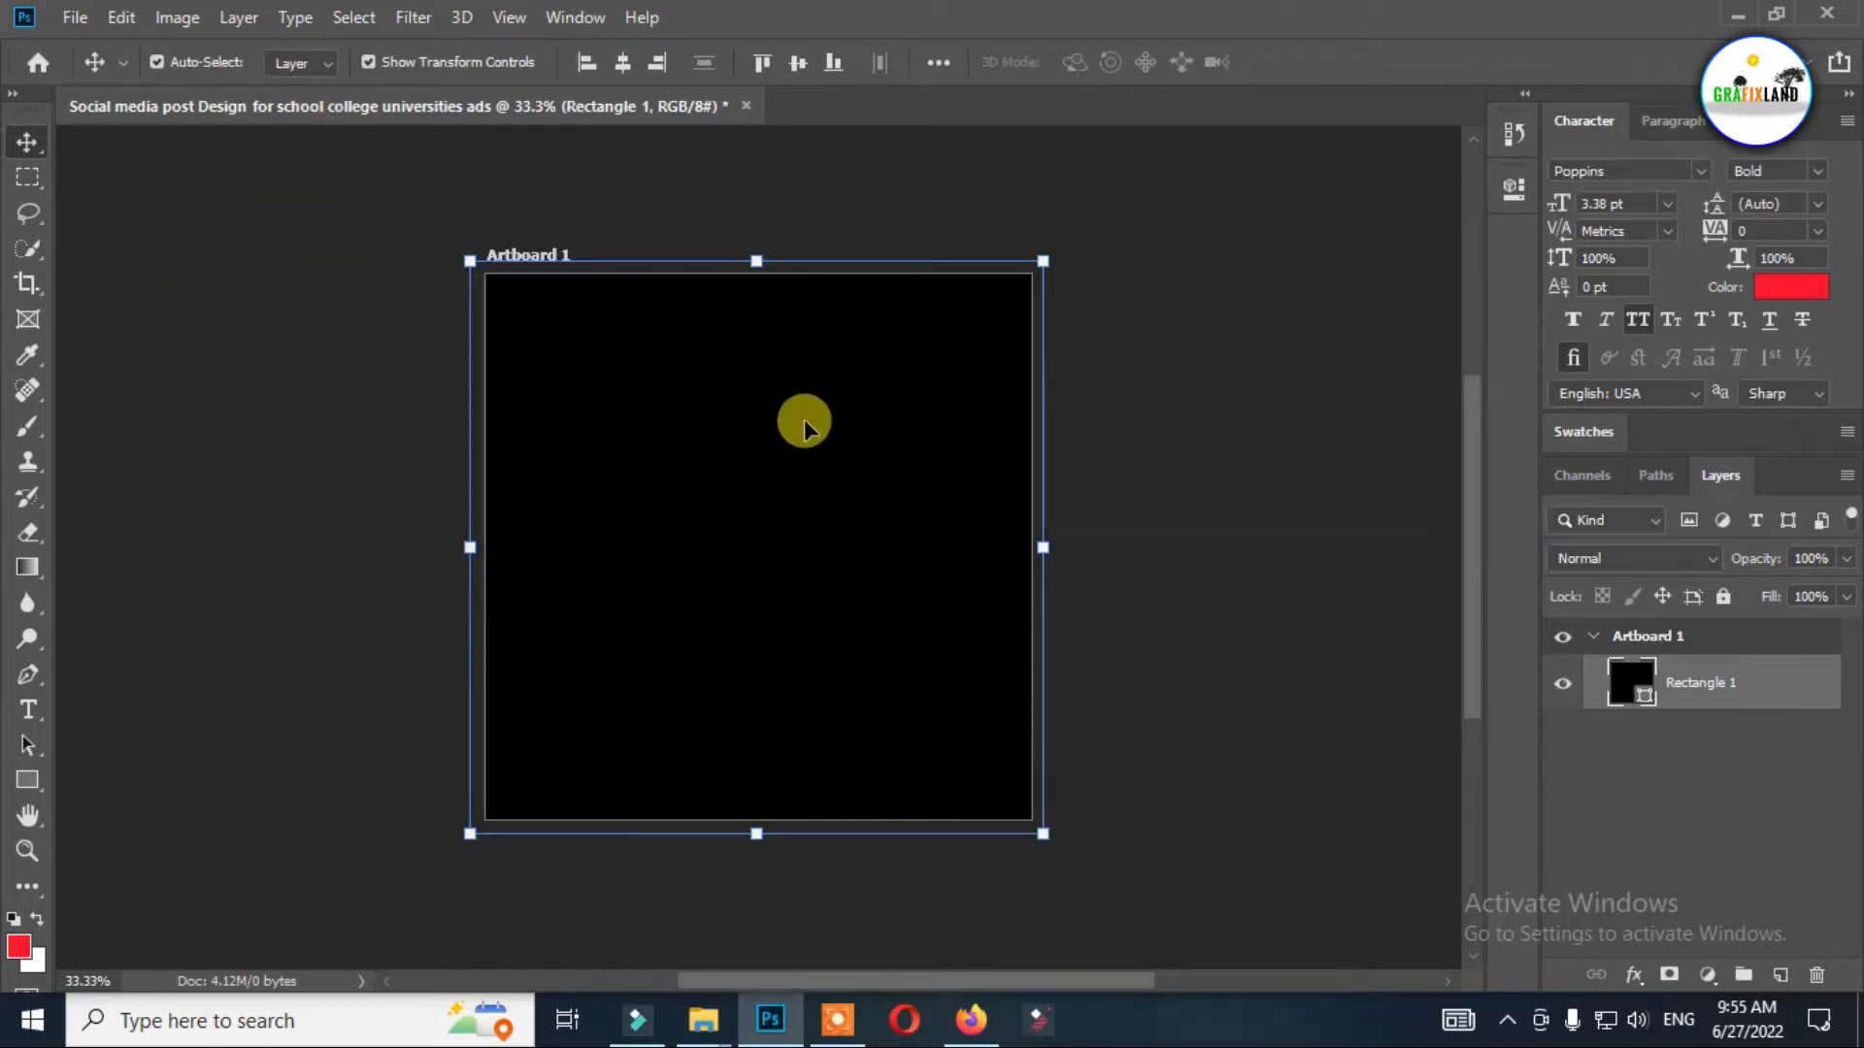
# Fill the background rectangle with a black-to-white radial gradient at 1000% scale.
pyautogui.press('u')
pyautogui.click(291, 59)
pyautogui.click(296, 117)
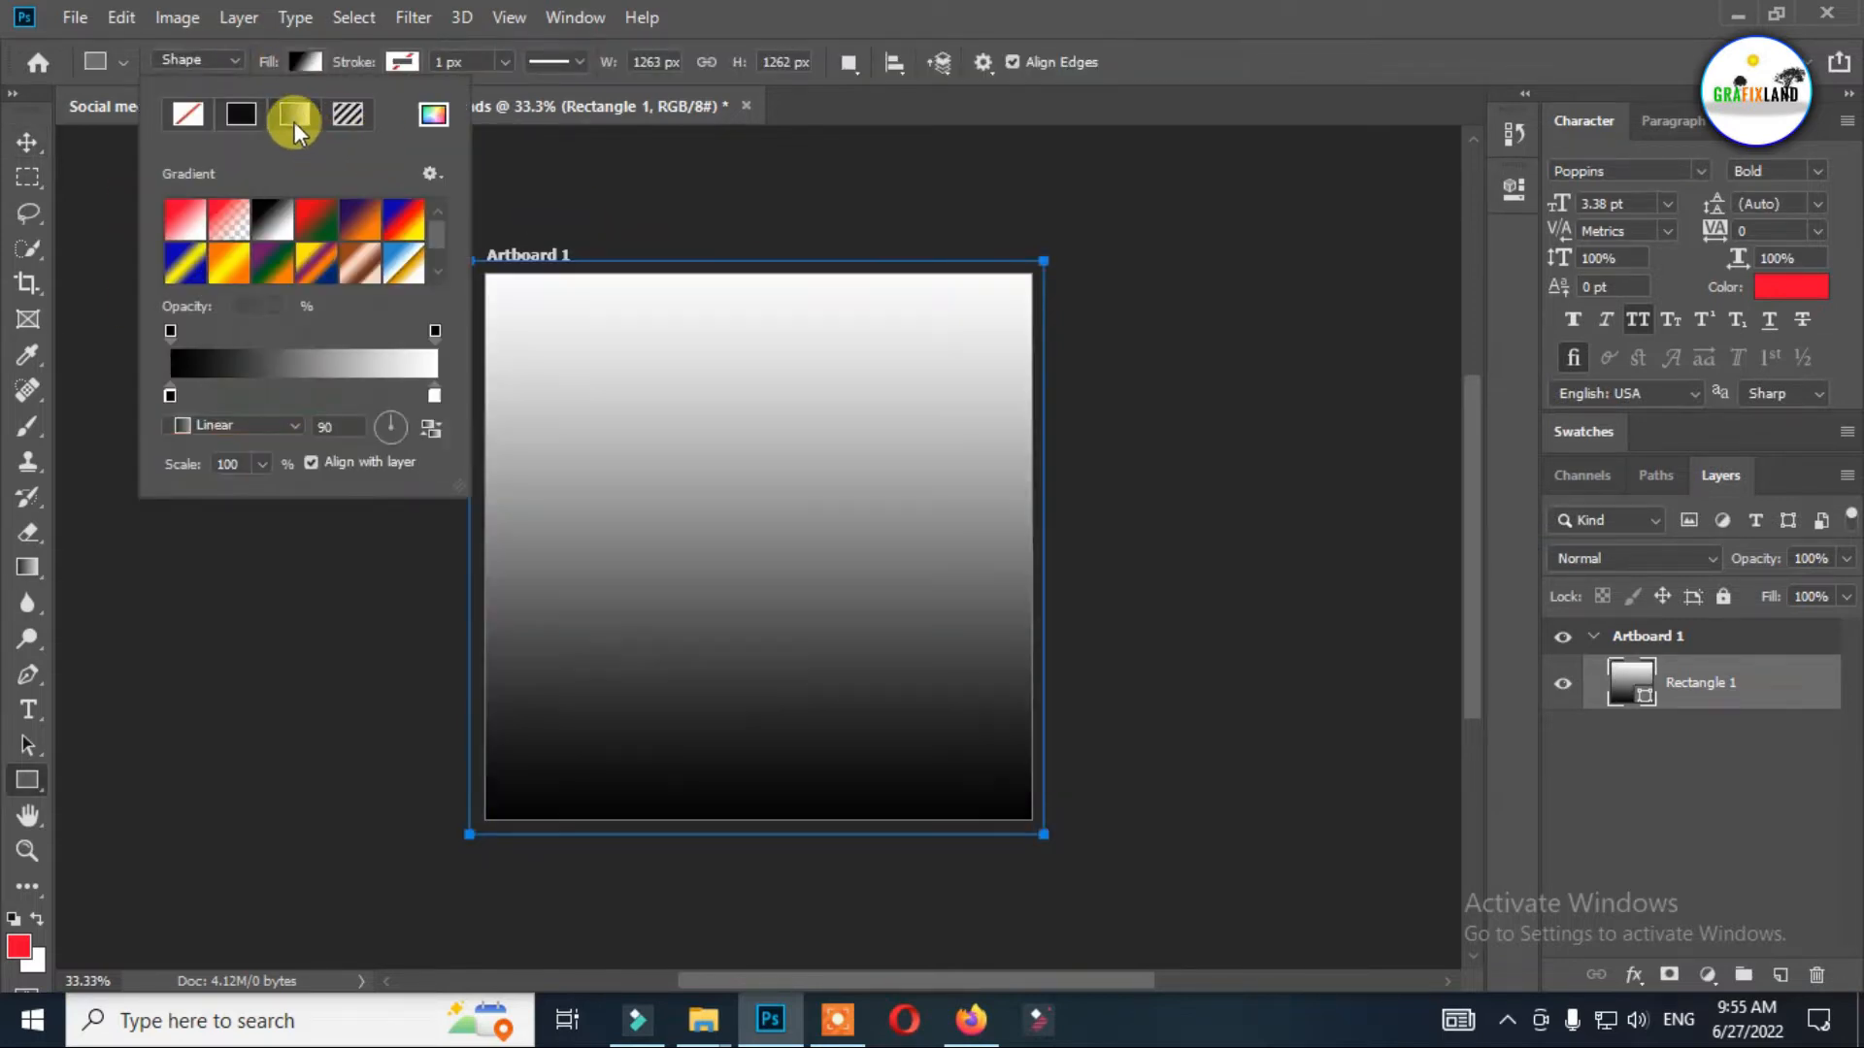
pyautogui.click(240, 427)
pyautogui.click(272, 471)
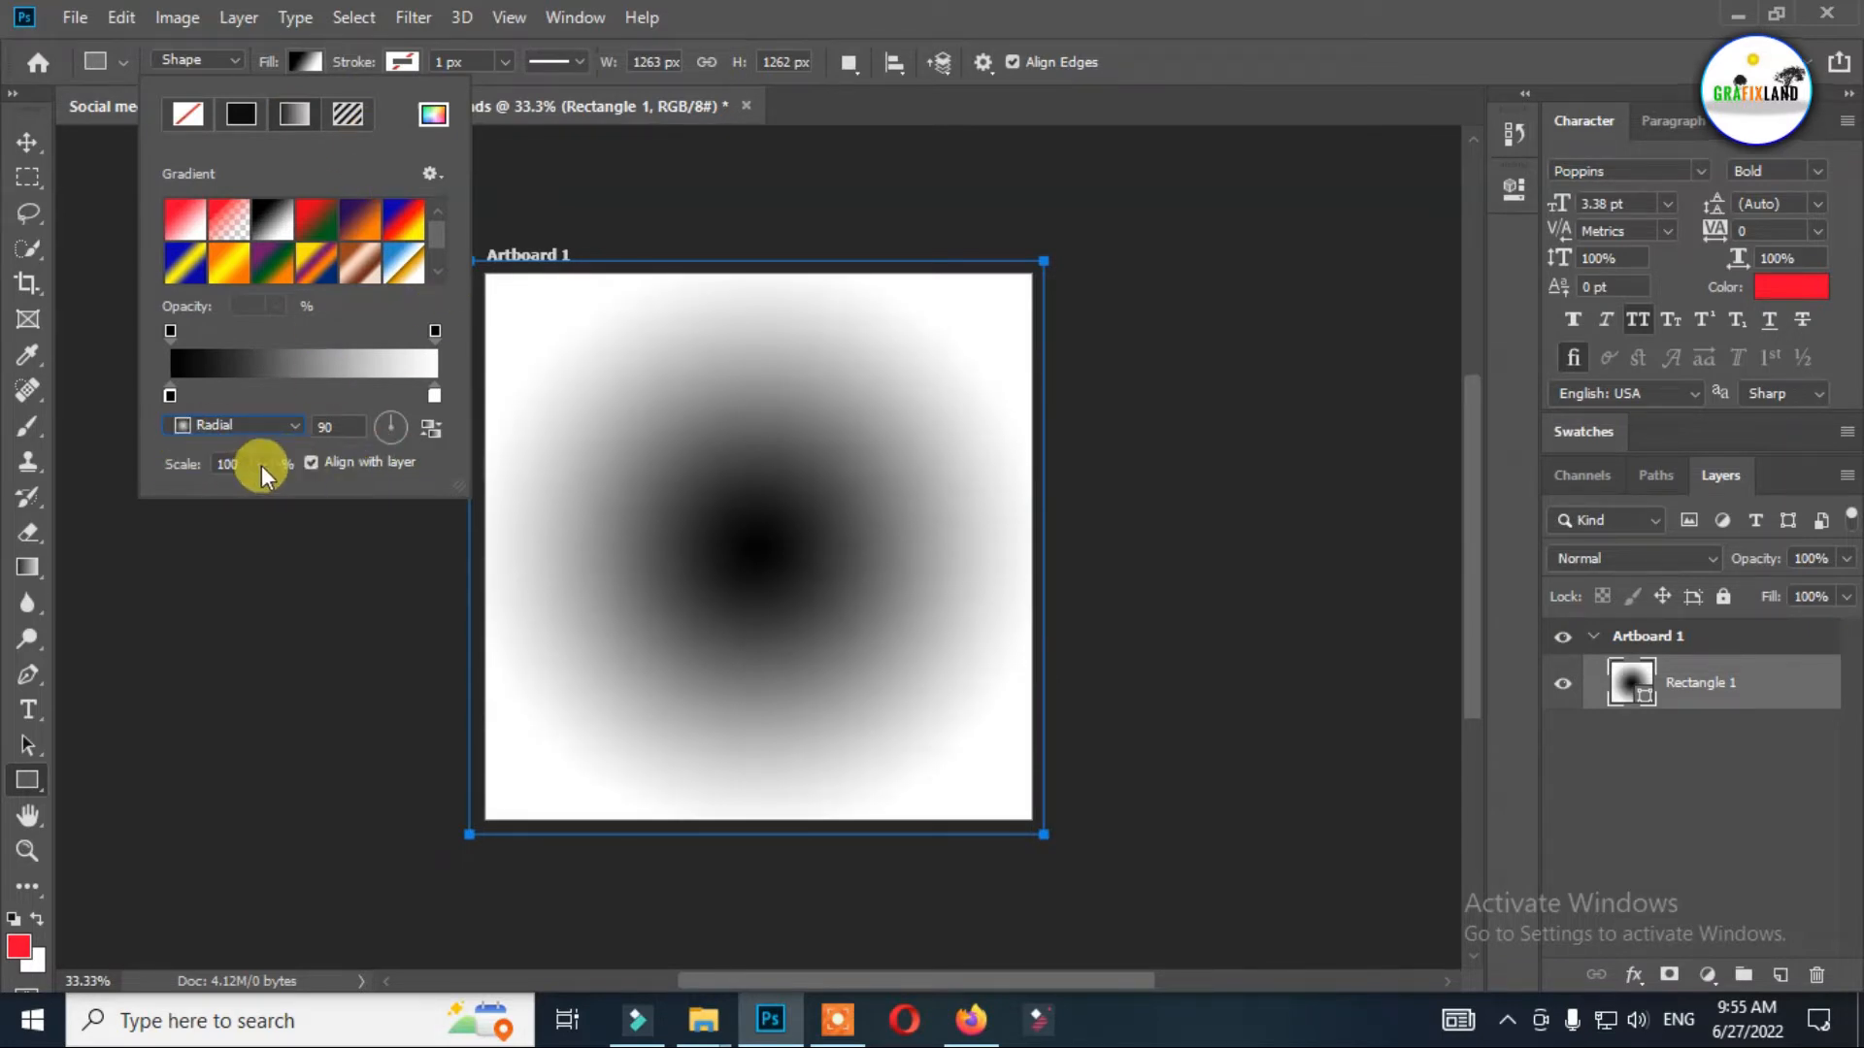
pyautogui.click(261, 464)
pyautogui.moveTo(266, 493); pyautogui.dragTo(411, 518)
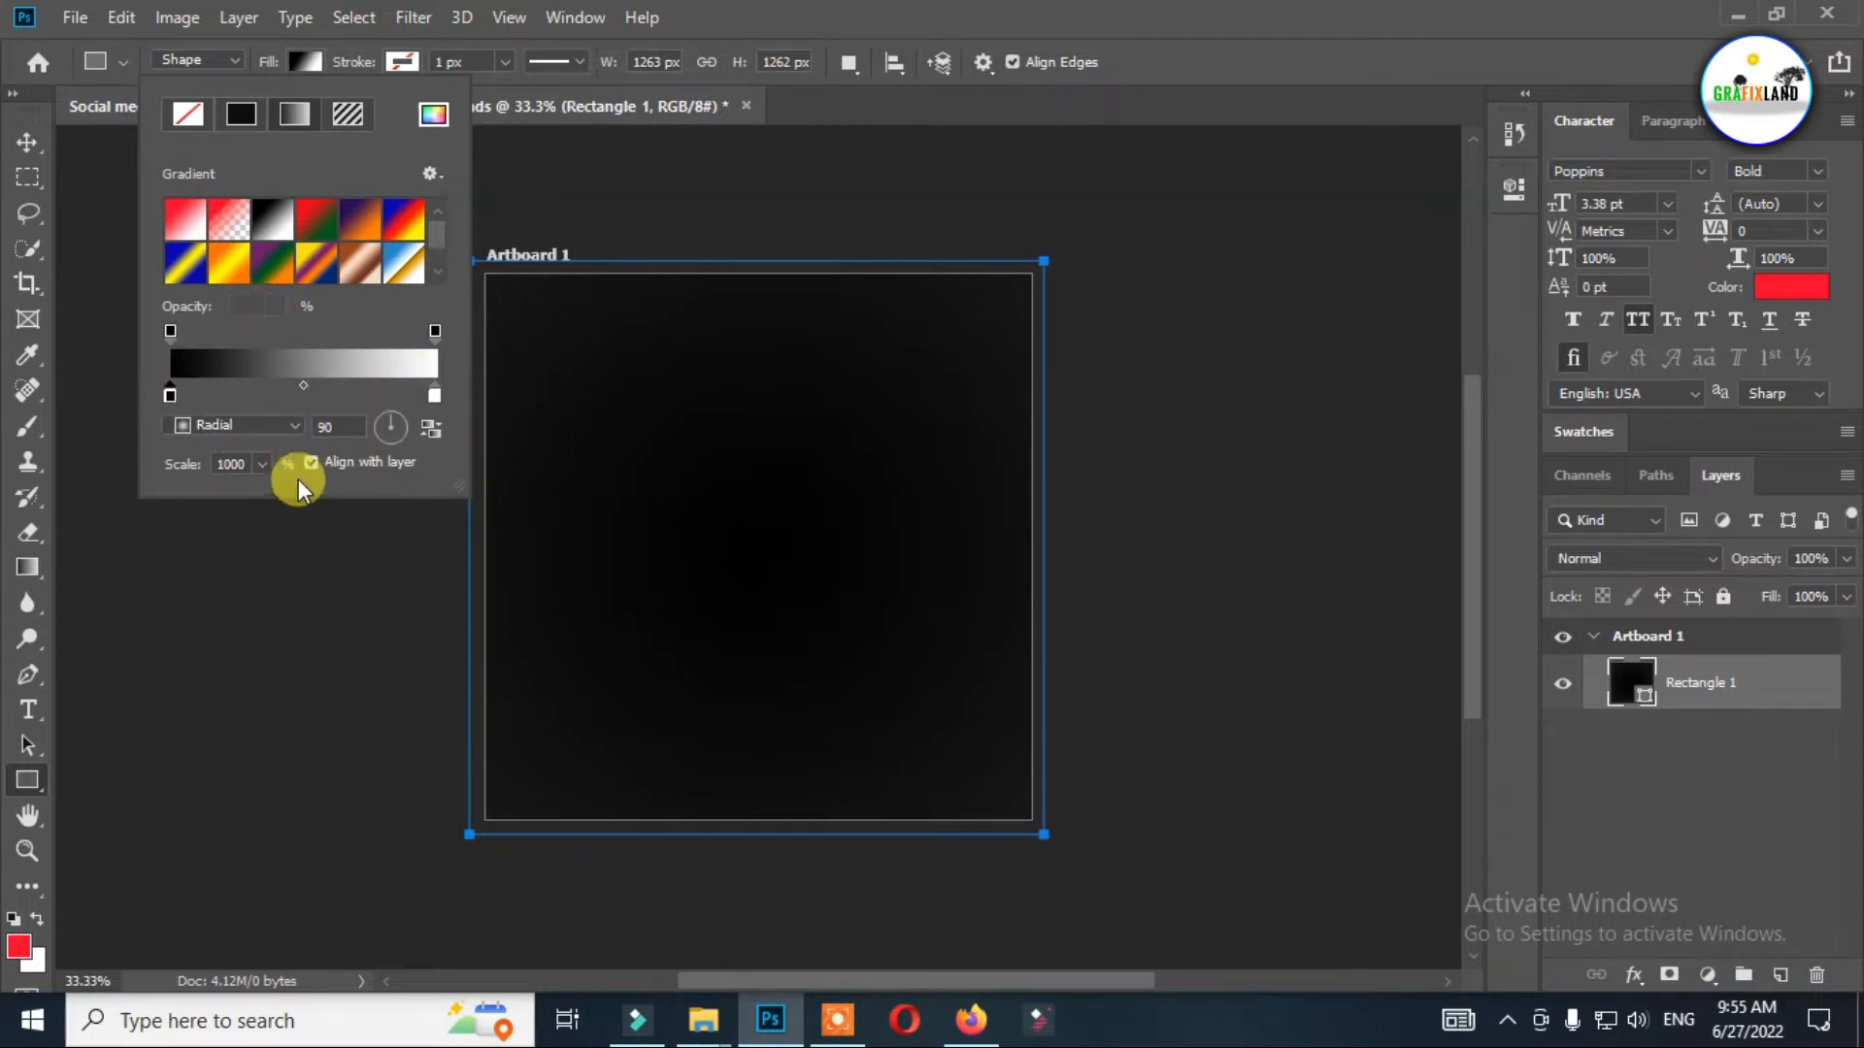
# Change the black starting stop of the background gradient to a bright blue, keeping the white end stop.
pyautogui.doubleClick(1627, 679)
pyautogui.click(967, 237)
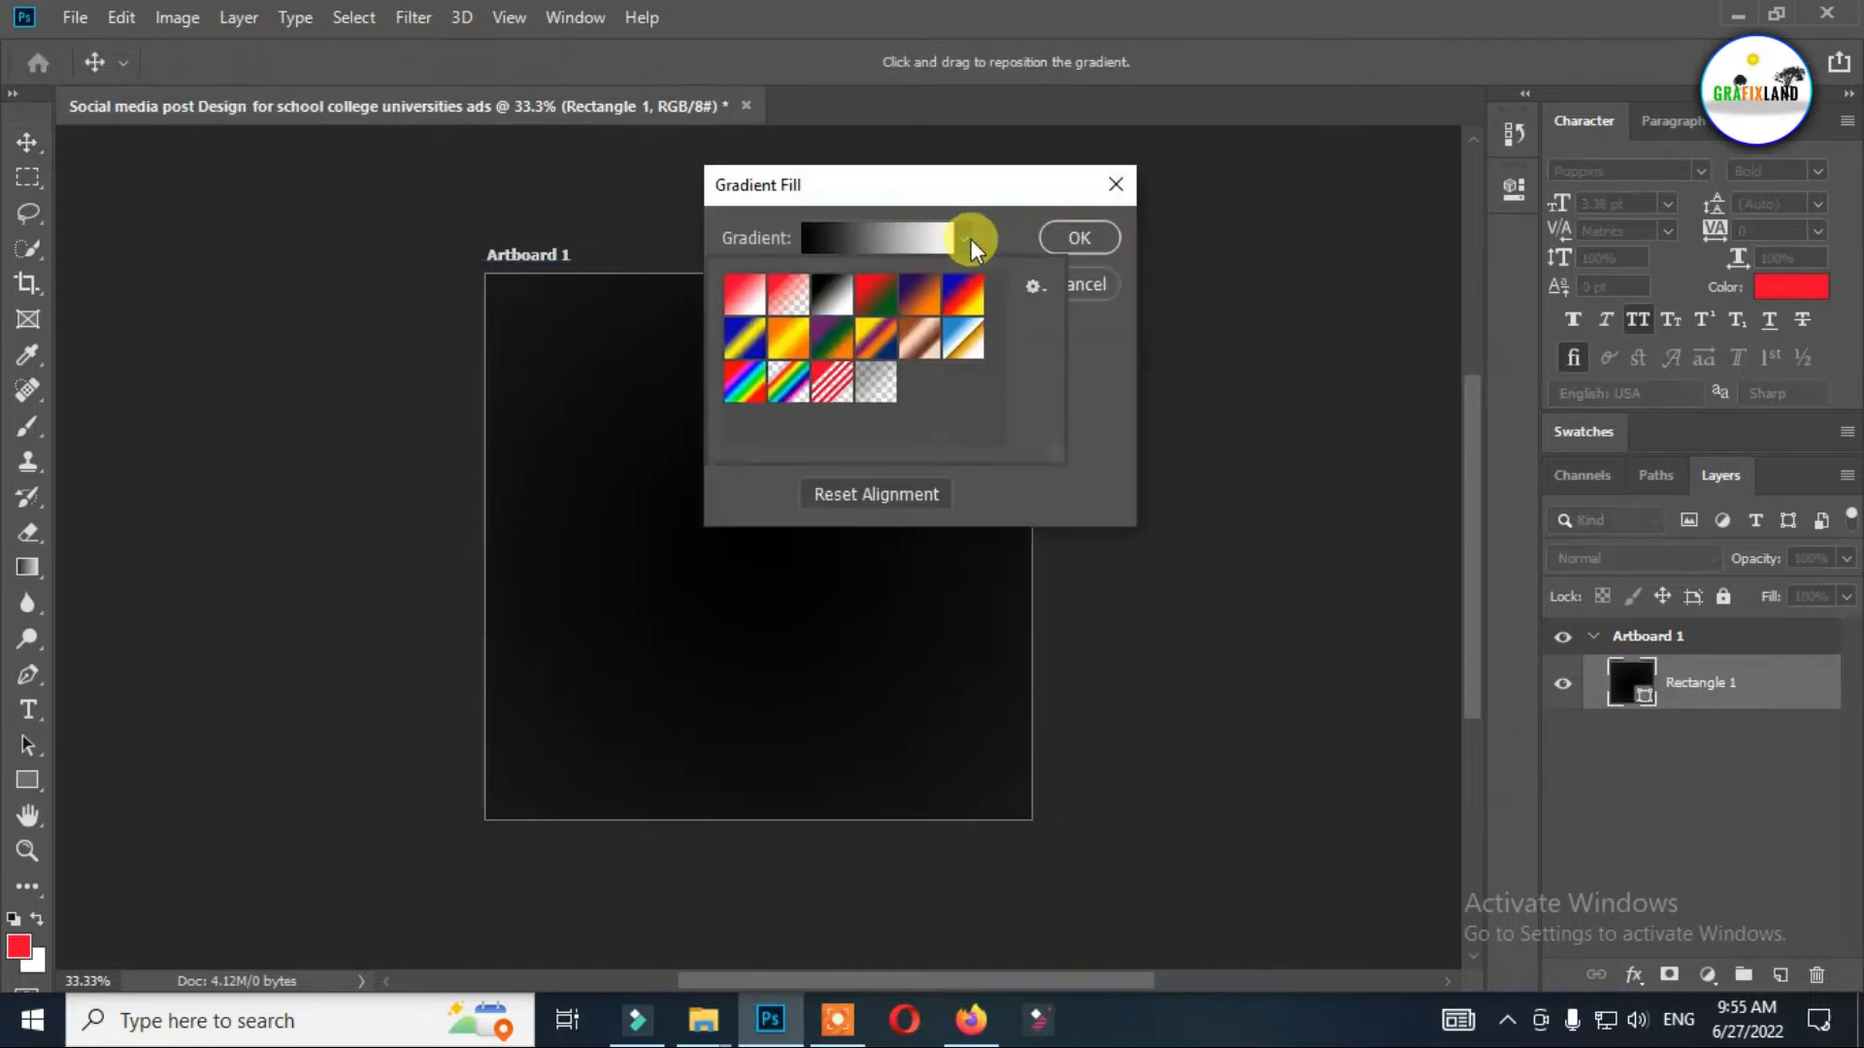
pyautogui.click(830, 241)
pyautogui.doubleClick(1023, 605)
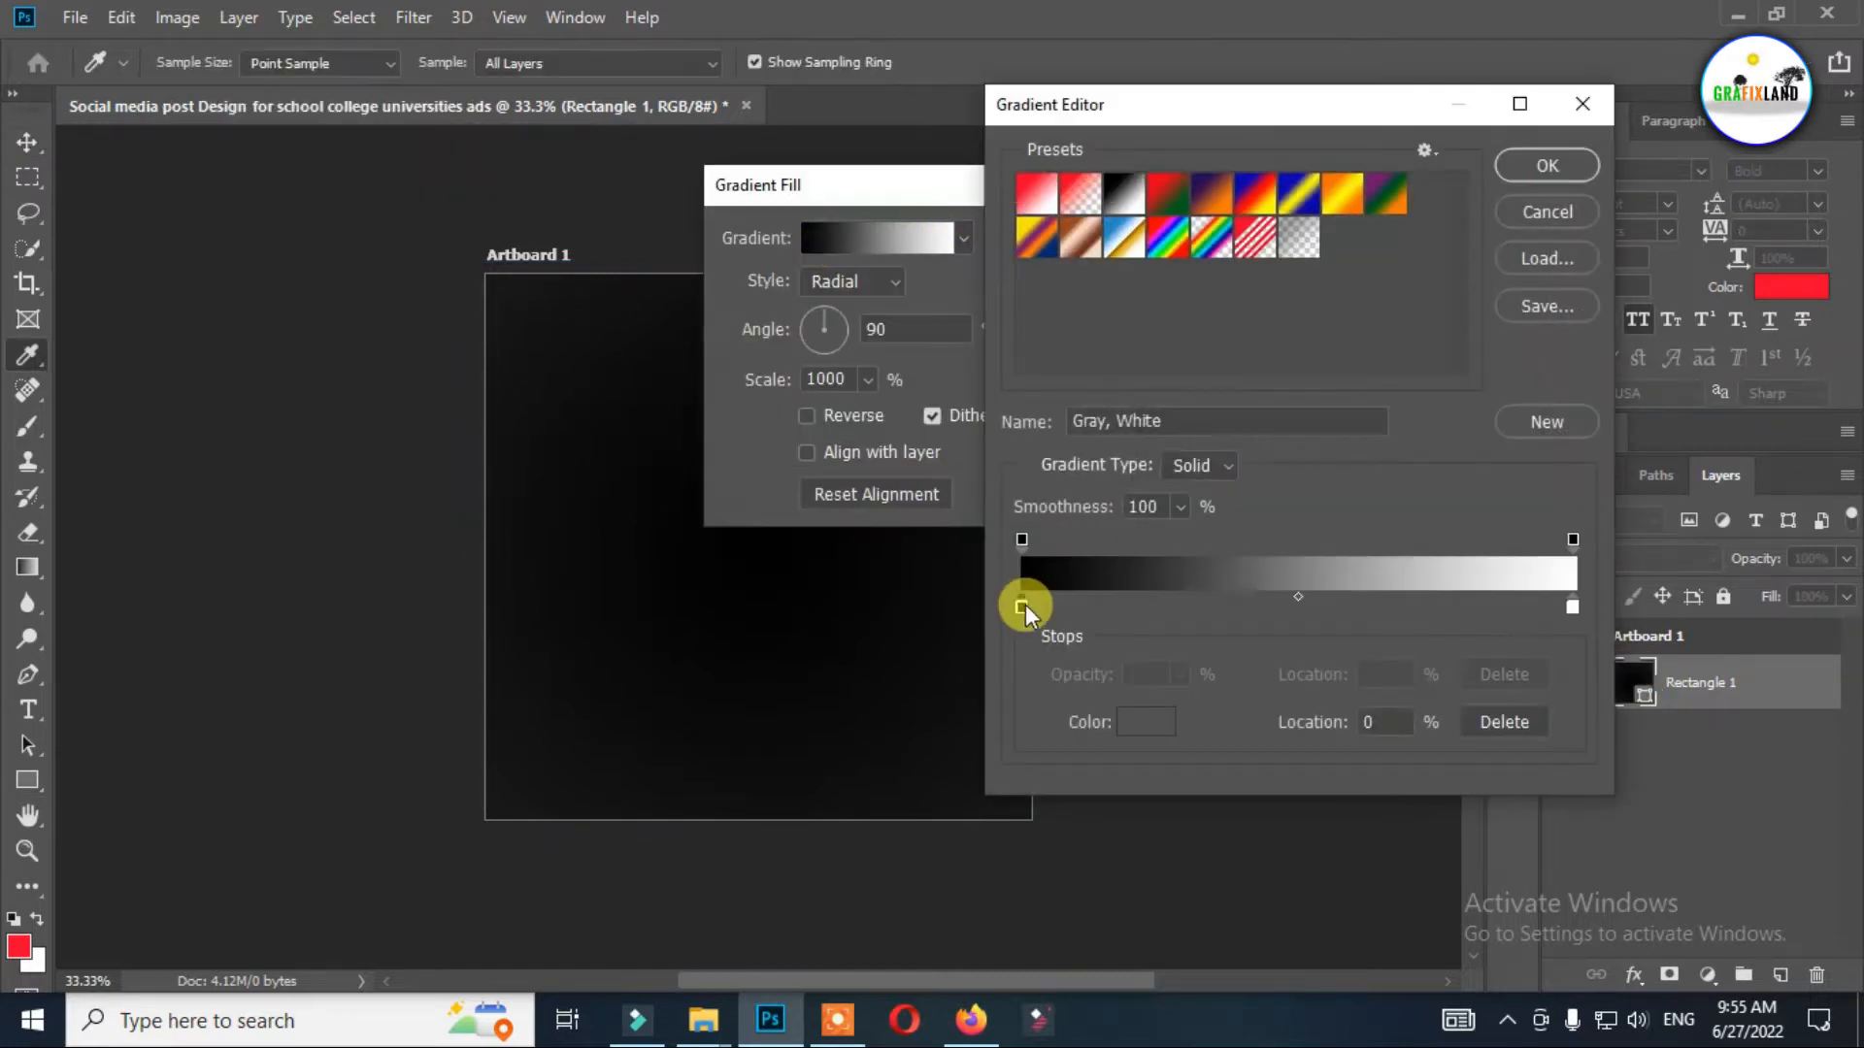
pyautogui.click(1483, 283)
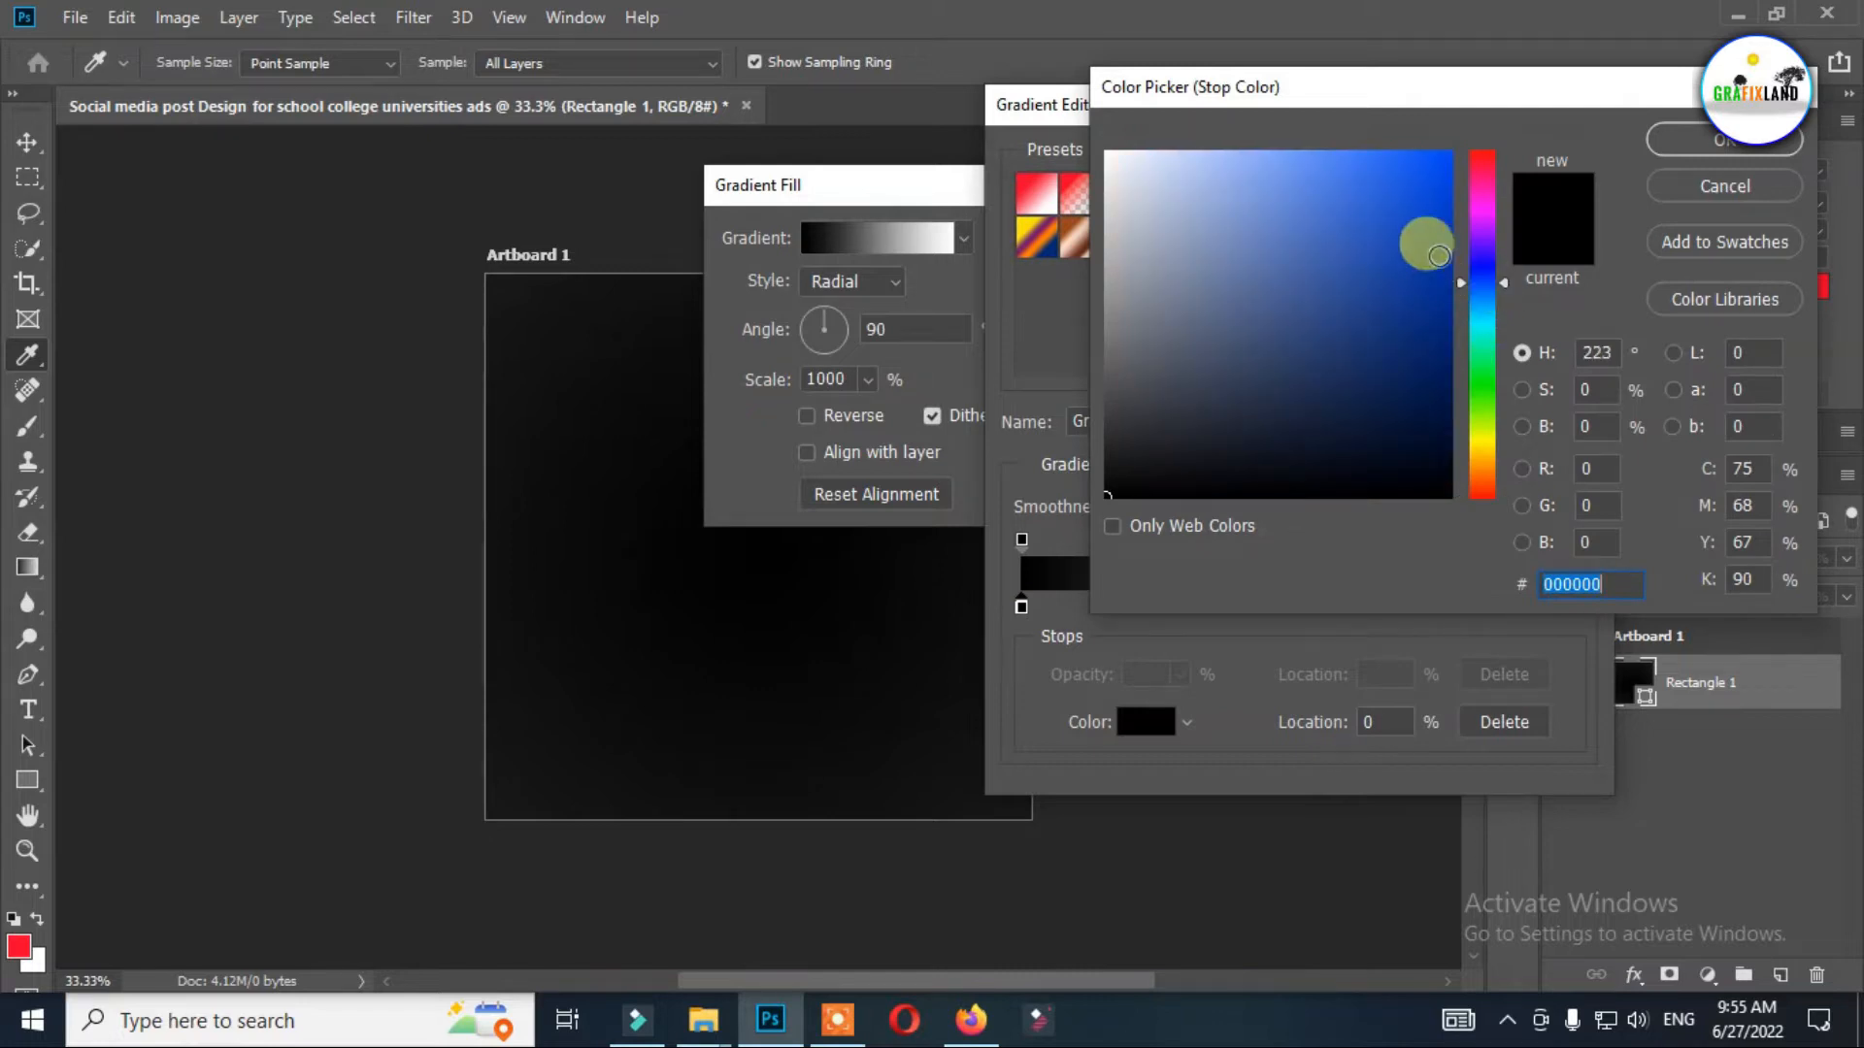
pyautogui.click(1456, 169)
pyautogui.click(1499, 270)
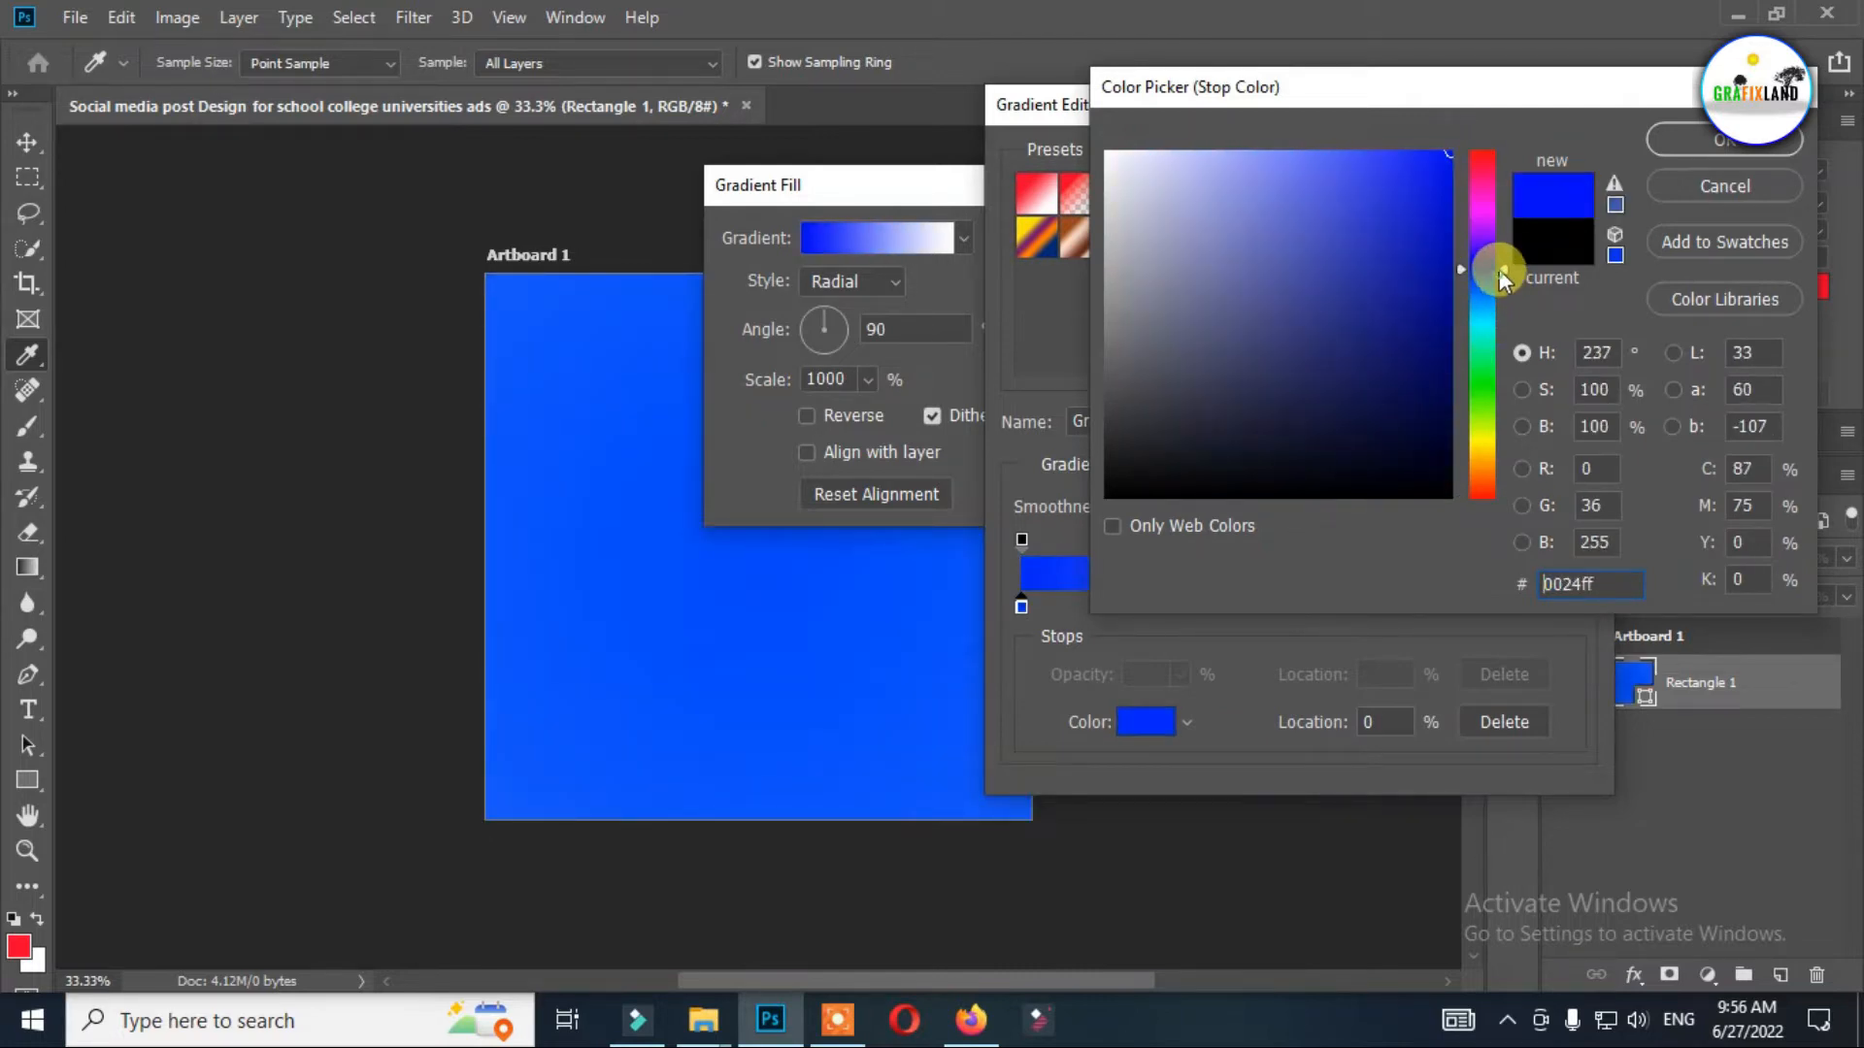
pyautogui.moveTo(1499, 268)
pyautogui.mouseDown()
pyautogui.moveTo(1497, 242)
pyautogui.moveTo(1499, 277)
pyautogui.mouseUp()
pyautogui.press('Return')
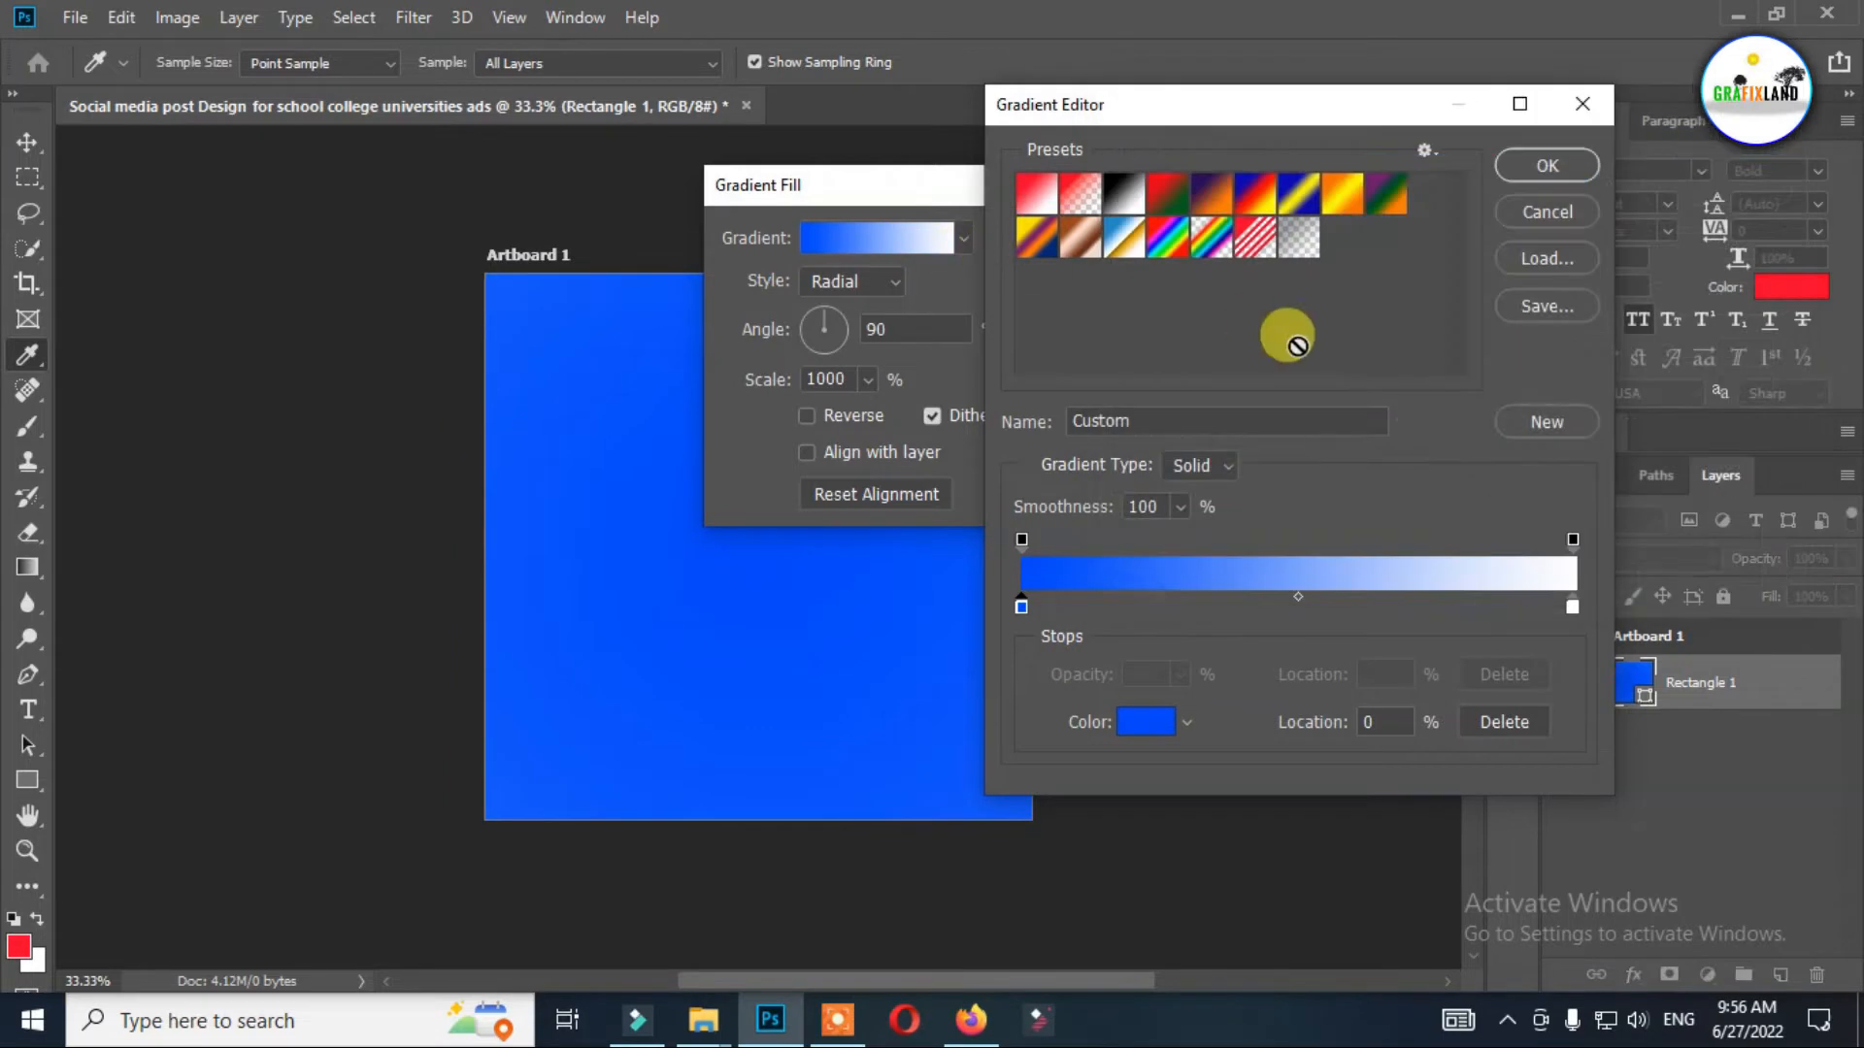
pyautogui.click(1547, 162)
# Try the Linear style for the background gradient and return it to Radial.
pyautogui.click(878, 280)
pyautogui.click(874, 313)
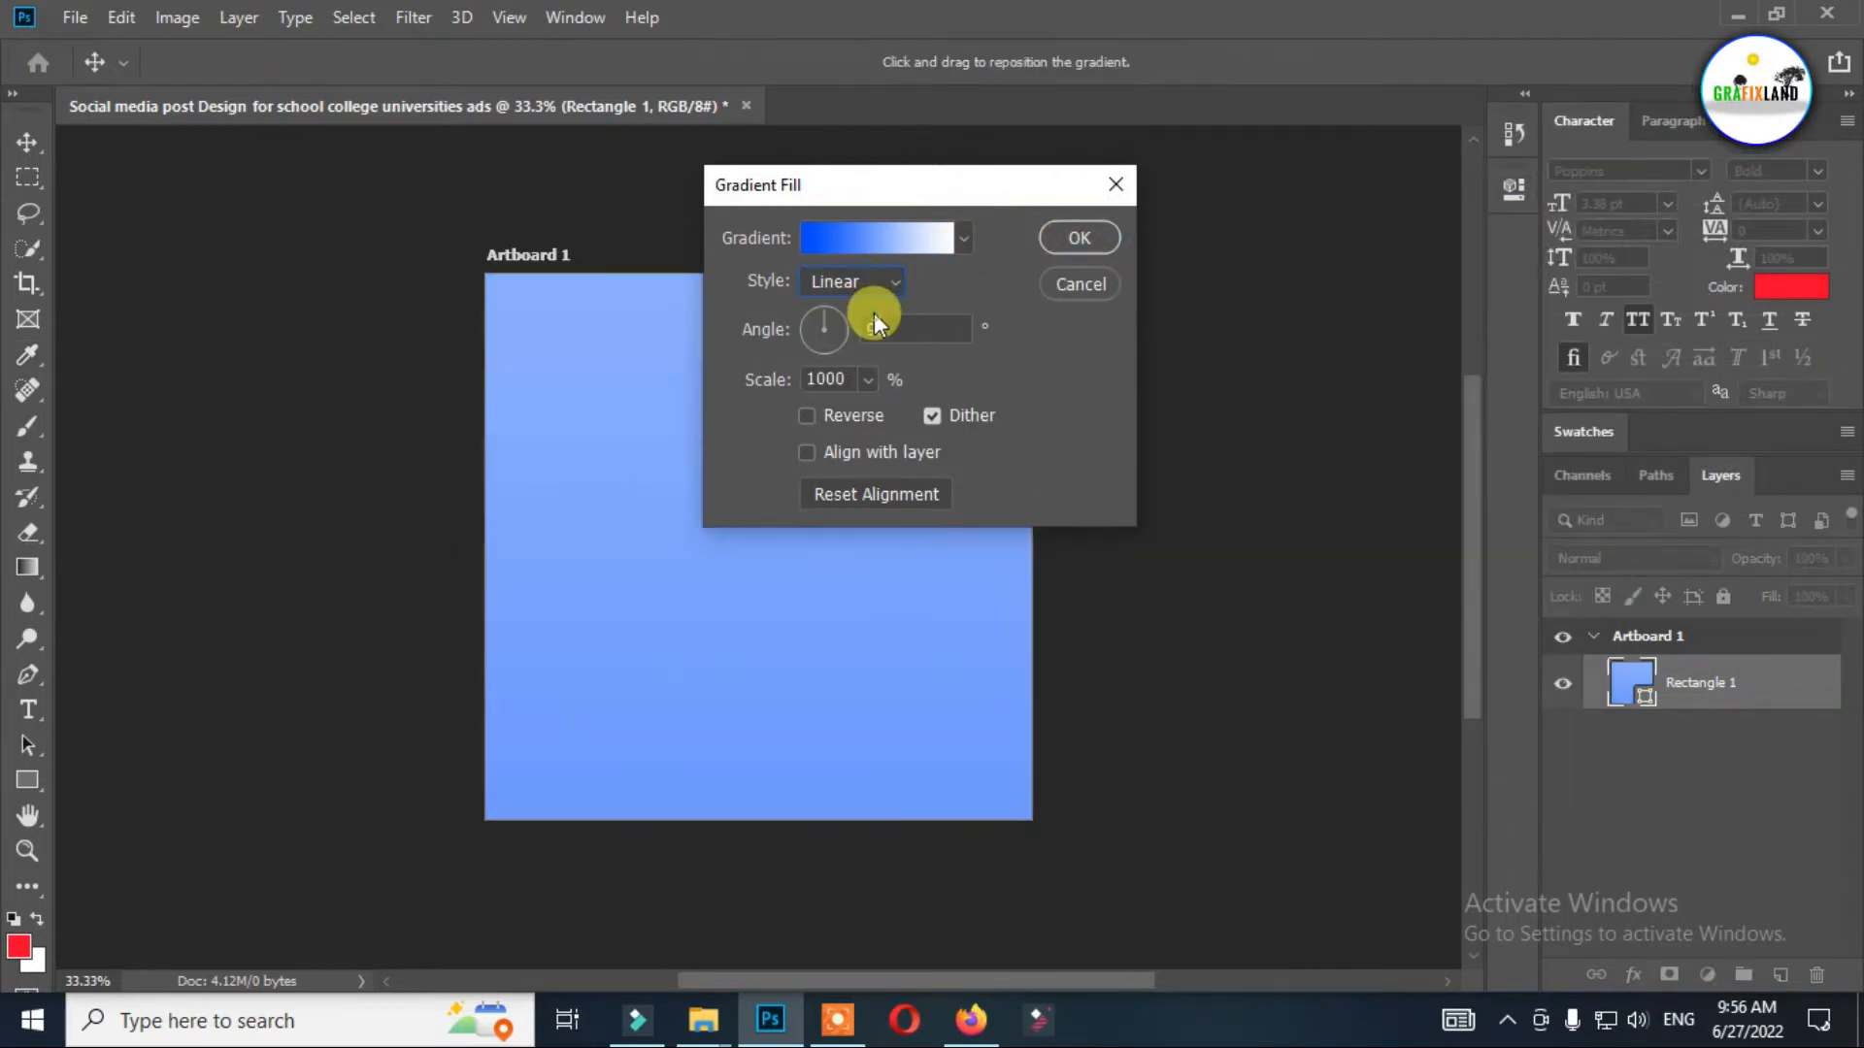
pyautogui.click(891, 284)
pyautogui.click(858, 329)
# Set the radial gradient's scale to 693%, apply the fill and deselect the background rectangle.
pyautogui.moveTo(864, 404)
pyautogui.mouseDown()
pyautogui.moveTo(783, 416)
pyautogui.moveTo(829, 411)
pyautogui.mouseUp()
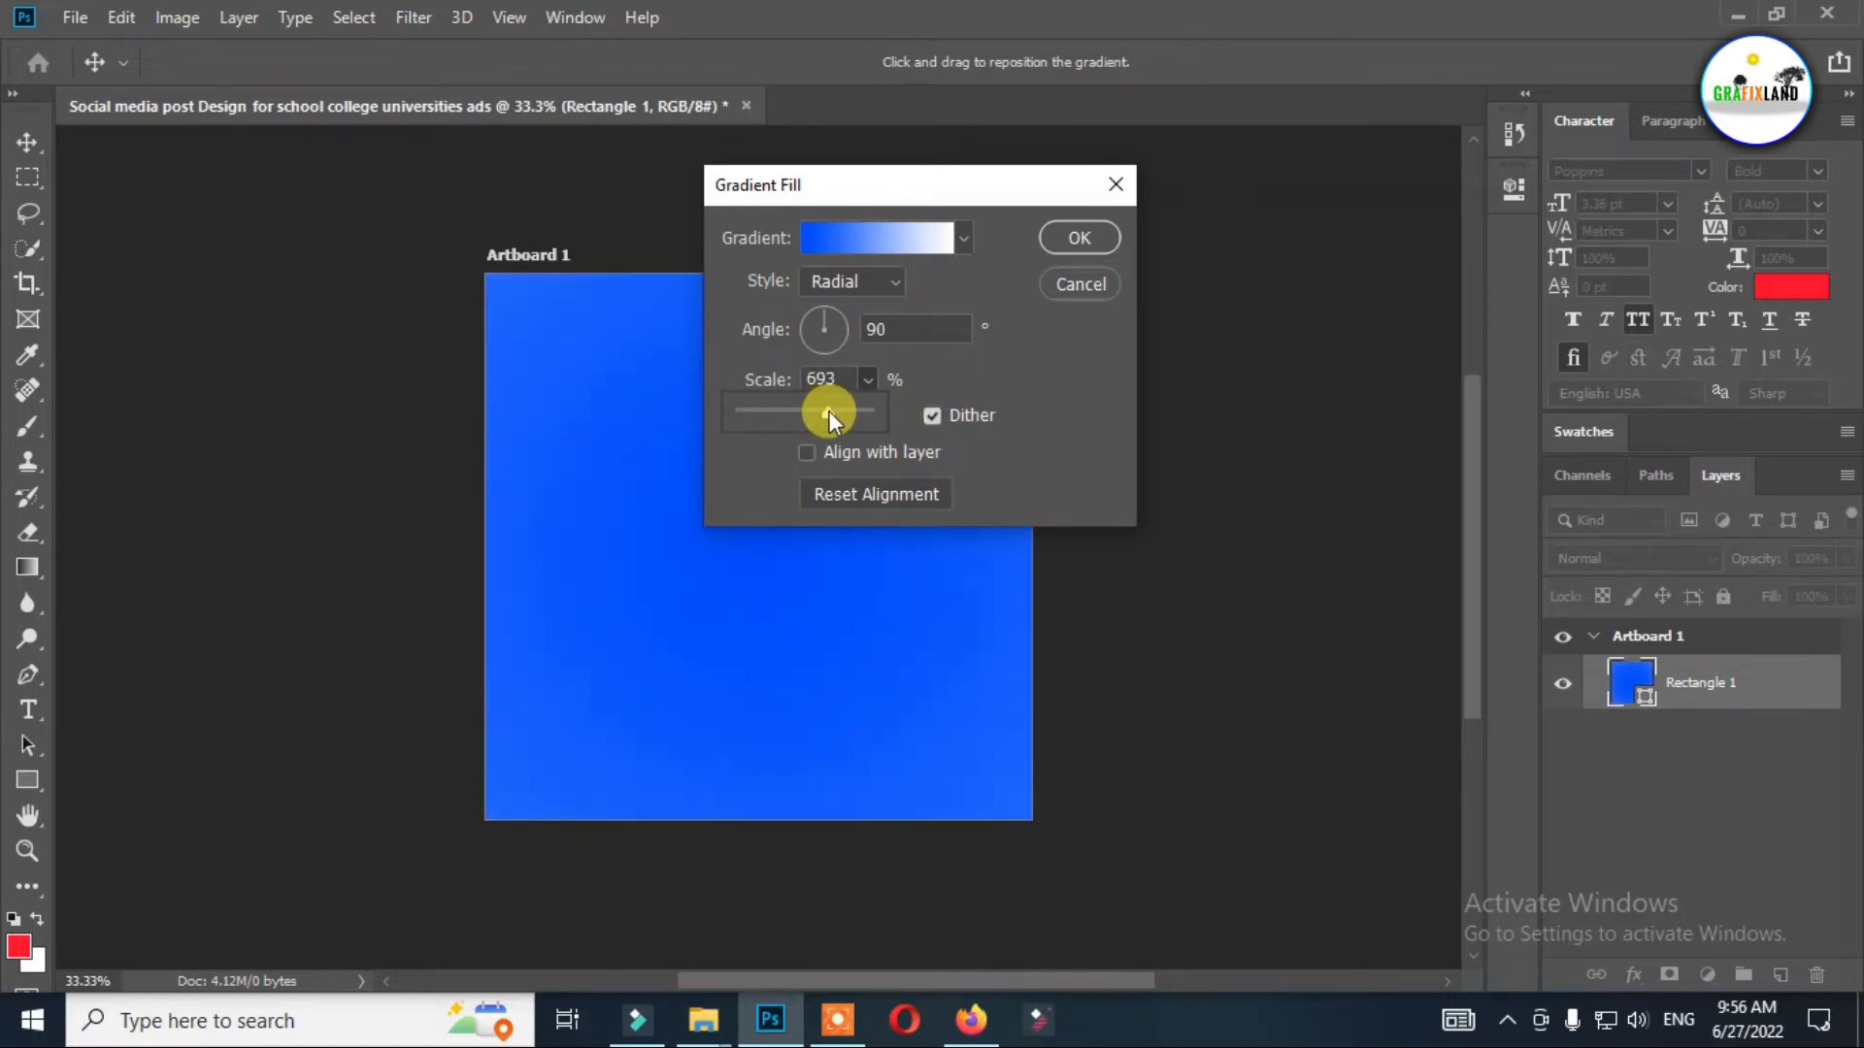
pyautogui.click(1082, 233)
pyautogui.click(873, 470)
pyautogui.click(1009, 379)
pyautogui.click(28, 141)
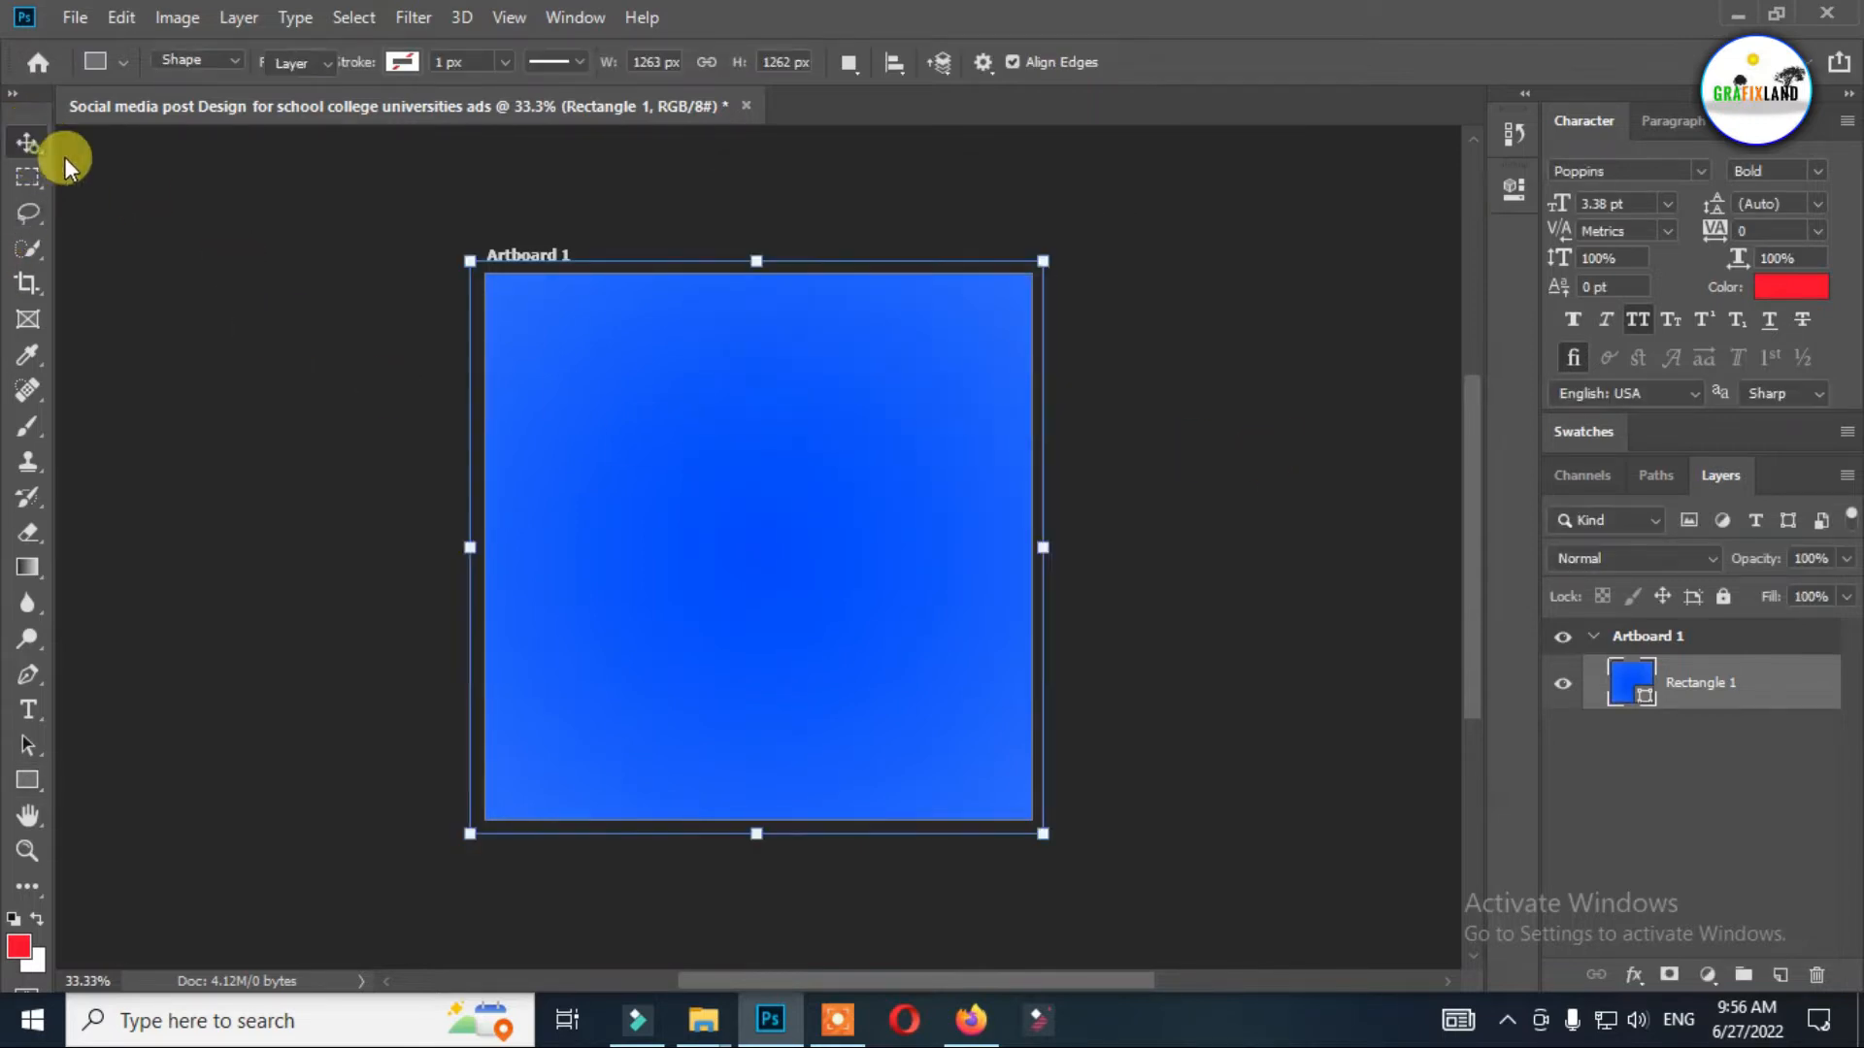
pyautogui.click(1464, 533)
# Draw a black rectangle about 963 × 530 px across the middle of the artboard.
pyautogui.press('u')
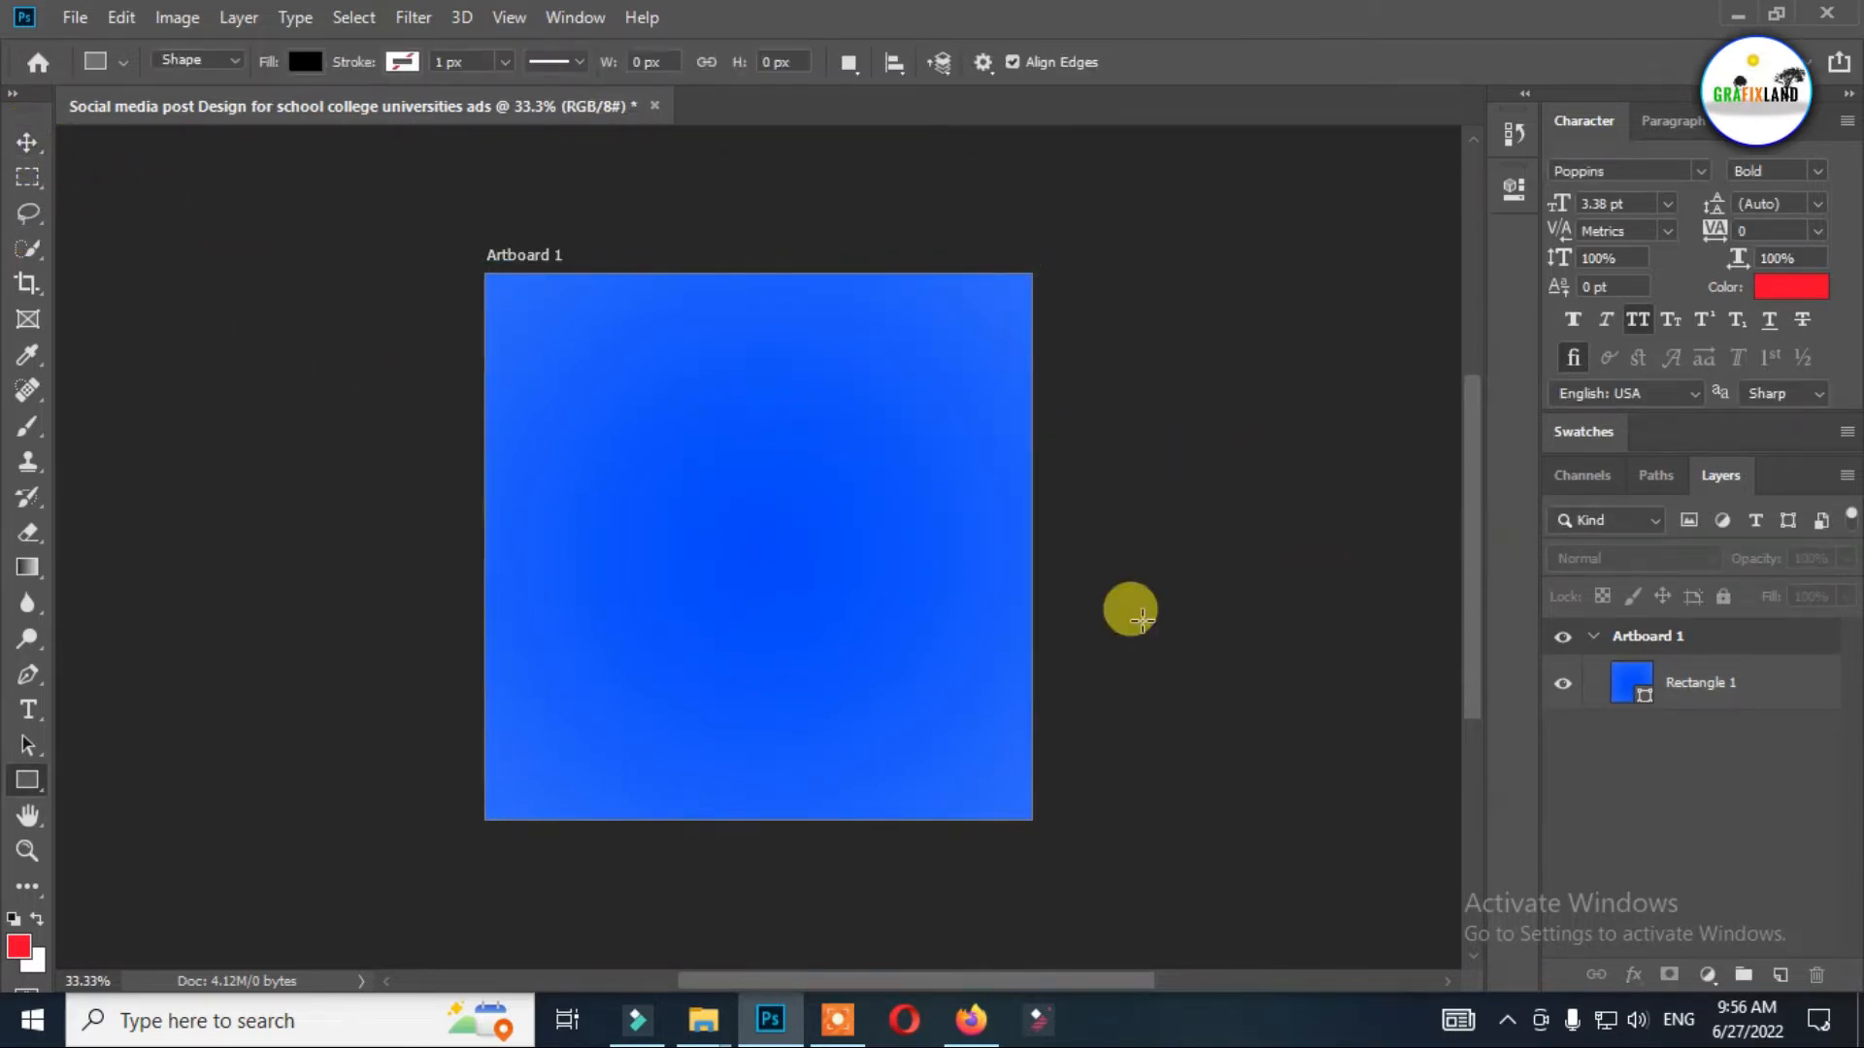
pyautogui.rightClick(27, 779)
pyautogui.click(137, 779)
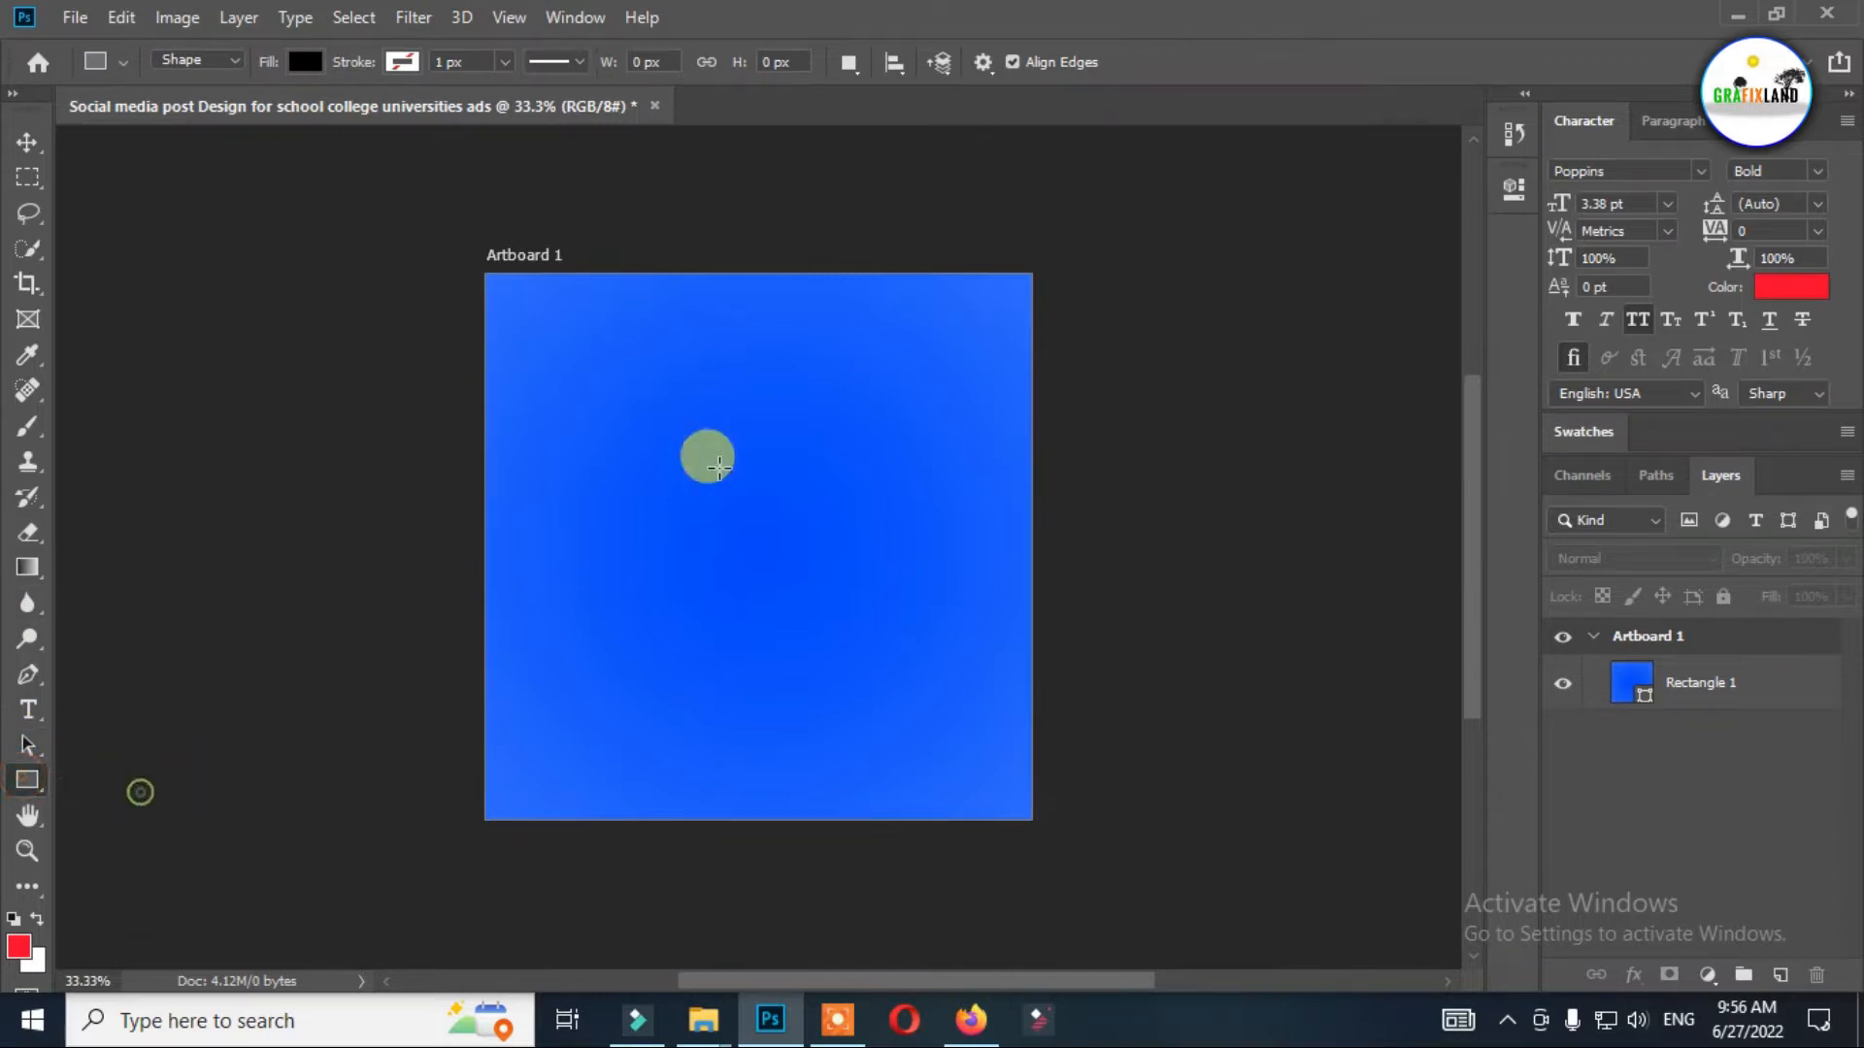
pyautogui.moveTo(548, 428); pyautogui.dragTo(982, 668)
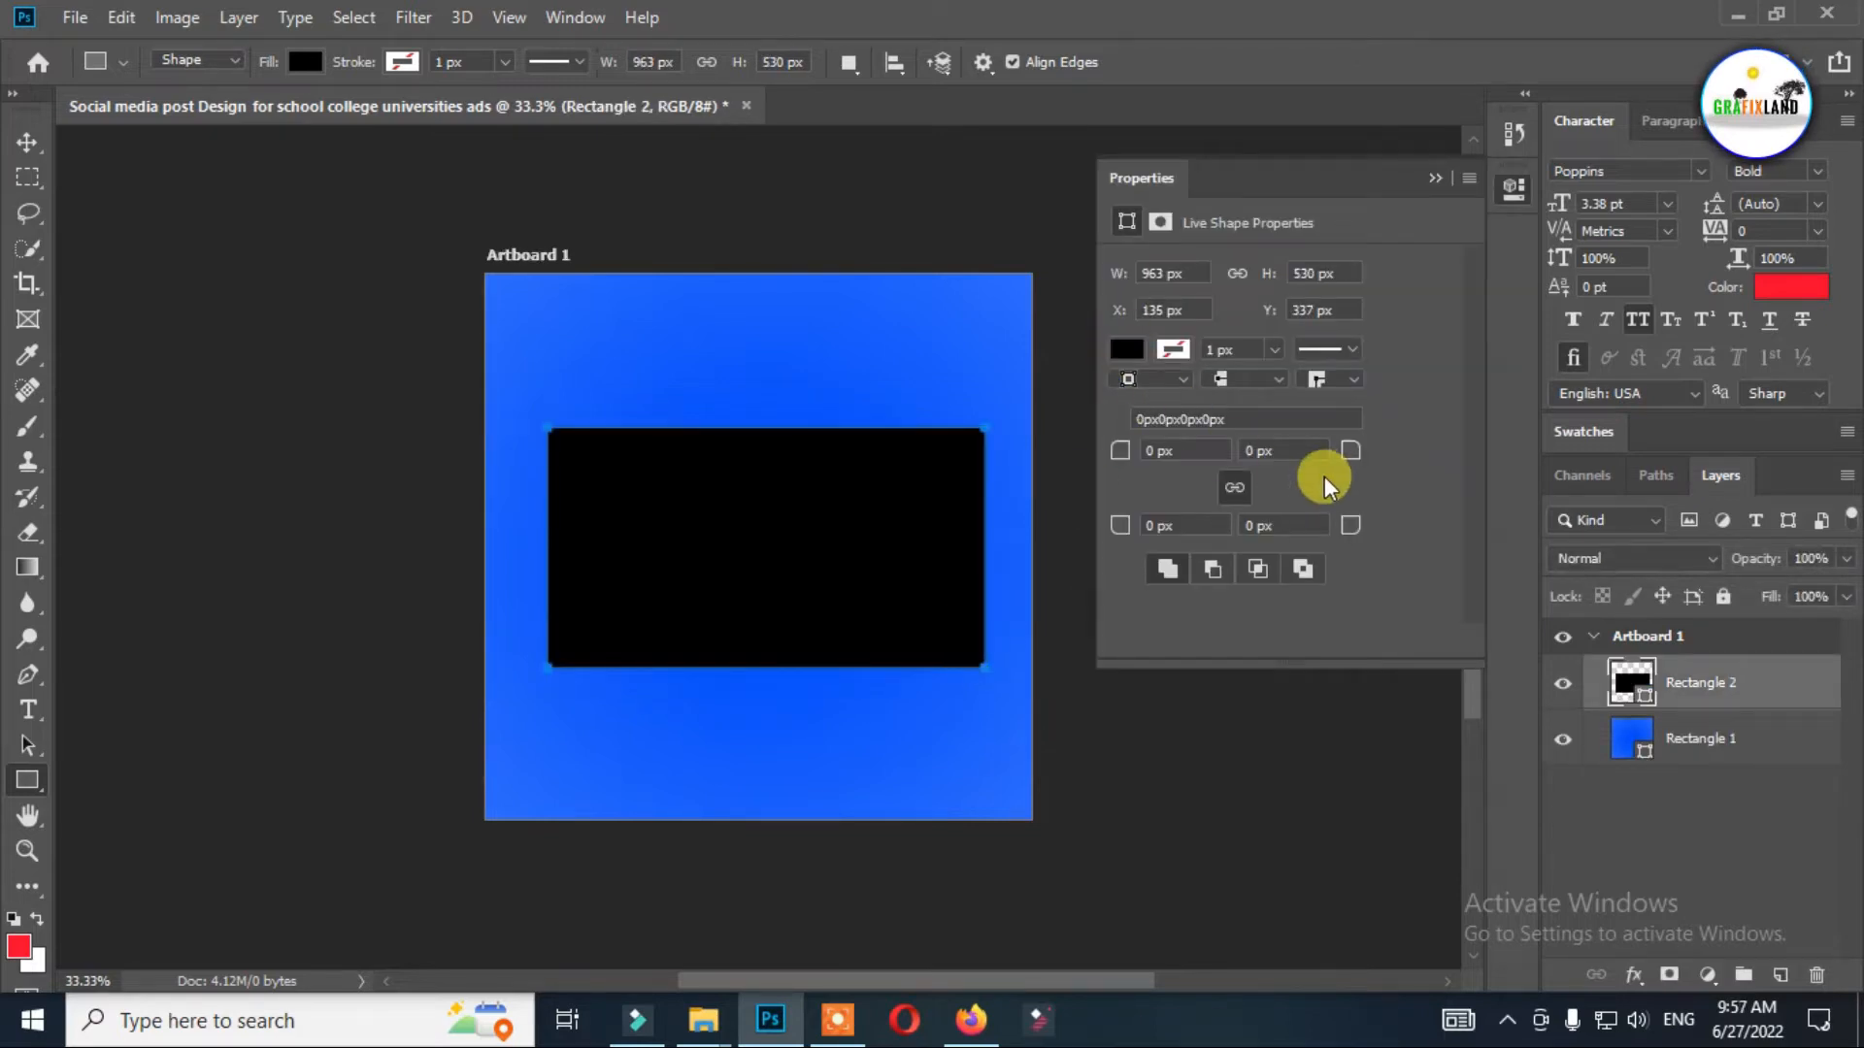
# Round the middle rectangle's top-left and bottom-right corners with a 100 px radius, leaving the other two square.
pyautogui.moveTo(1324, 450); pyautogui.dragTo(1225, 492)
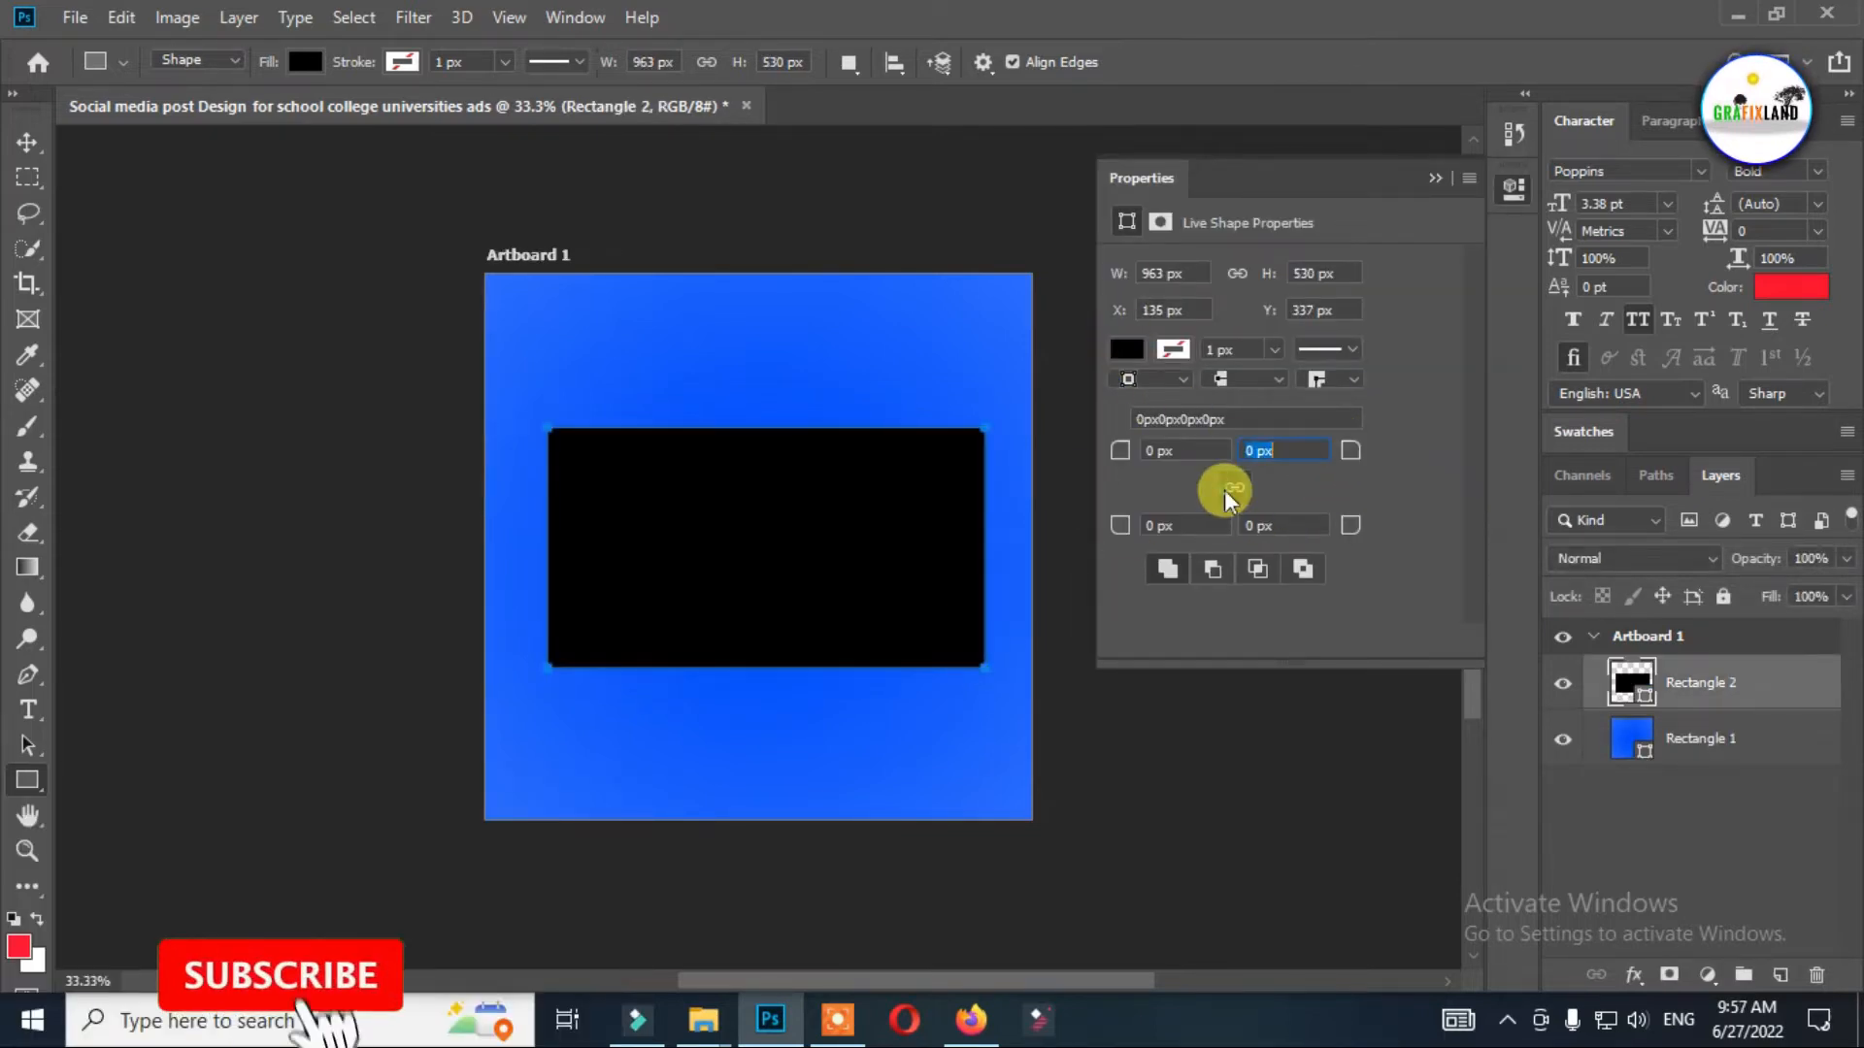
pyautogui.moveTo(1118, 450)
pyautogui.mouseDown()
pyautogui.moveTo(1077, 449)
pyautogui.moveTo(1106, 460)
pyautogui.mouseUp()
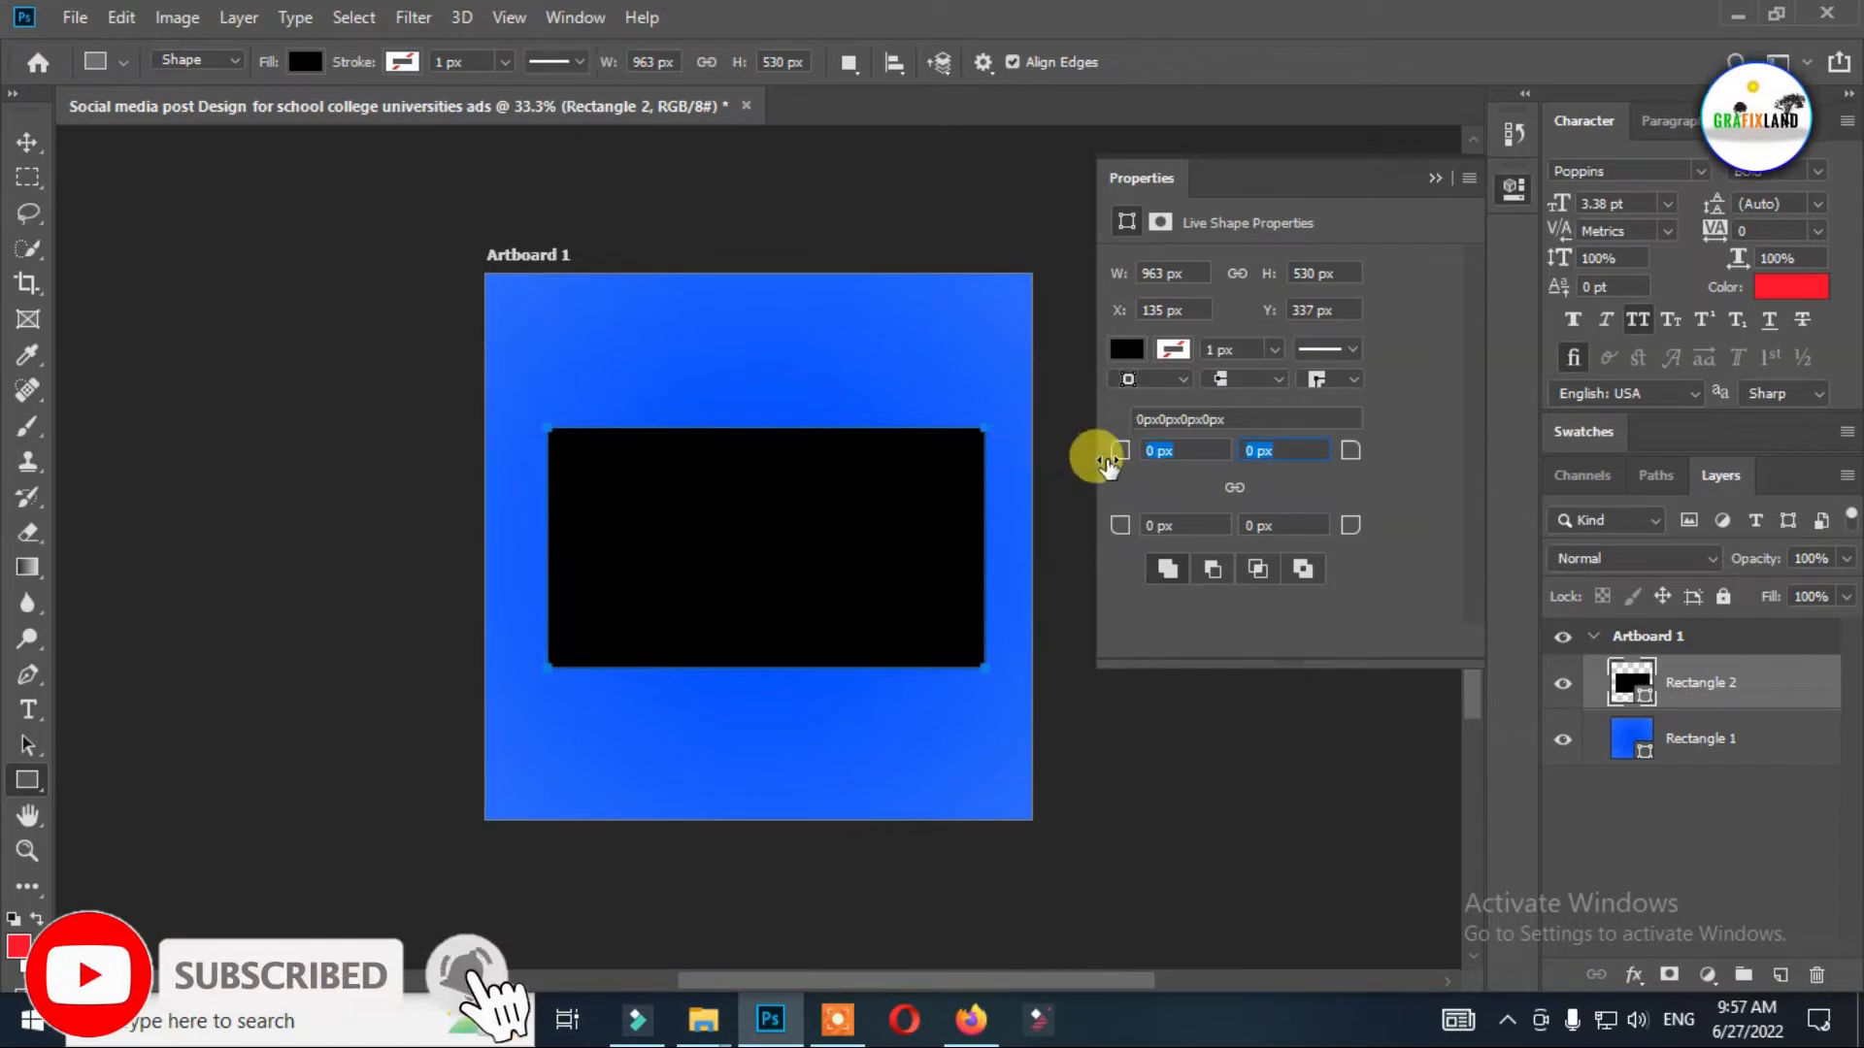
pyautogui.write('100')
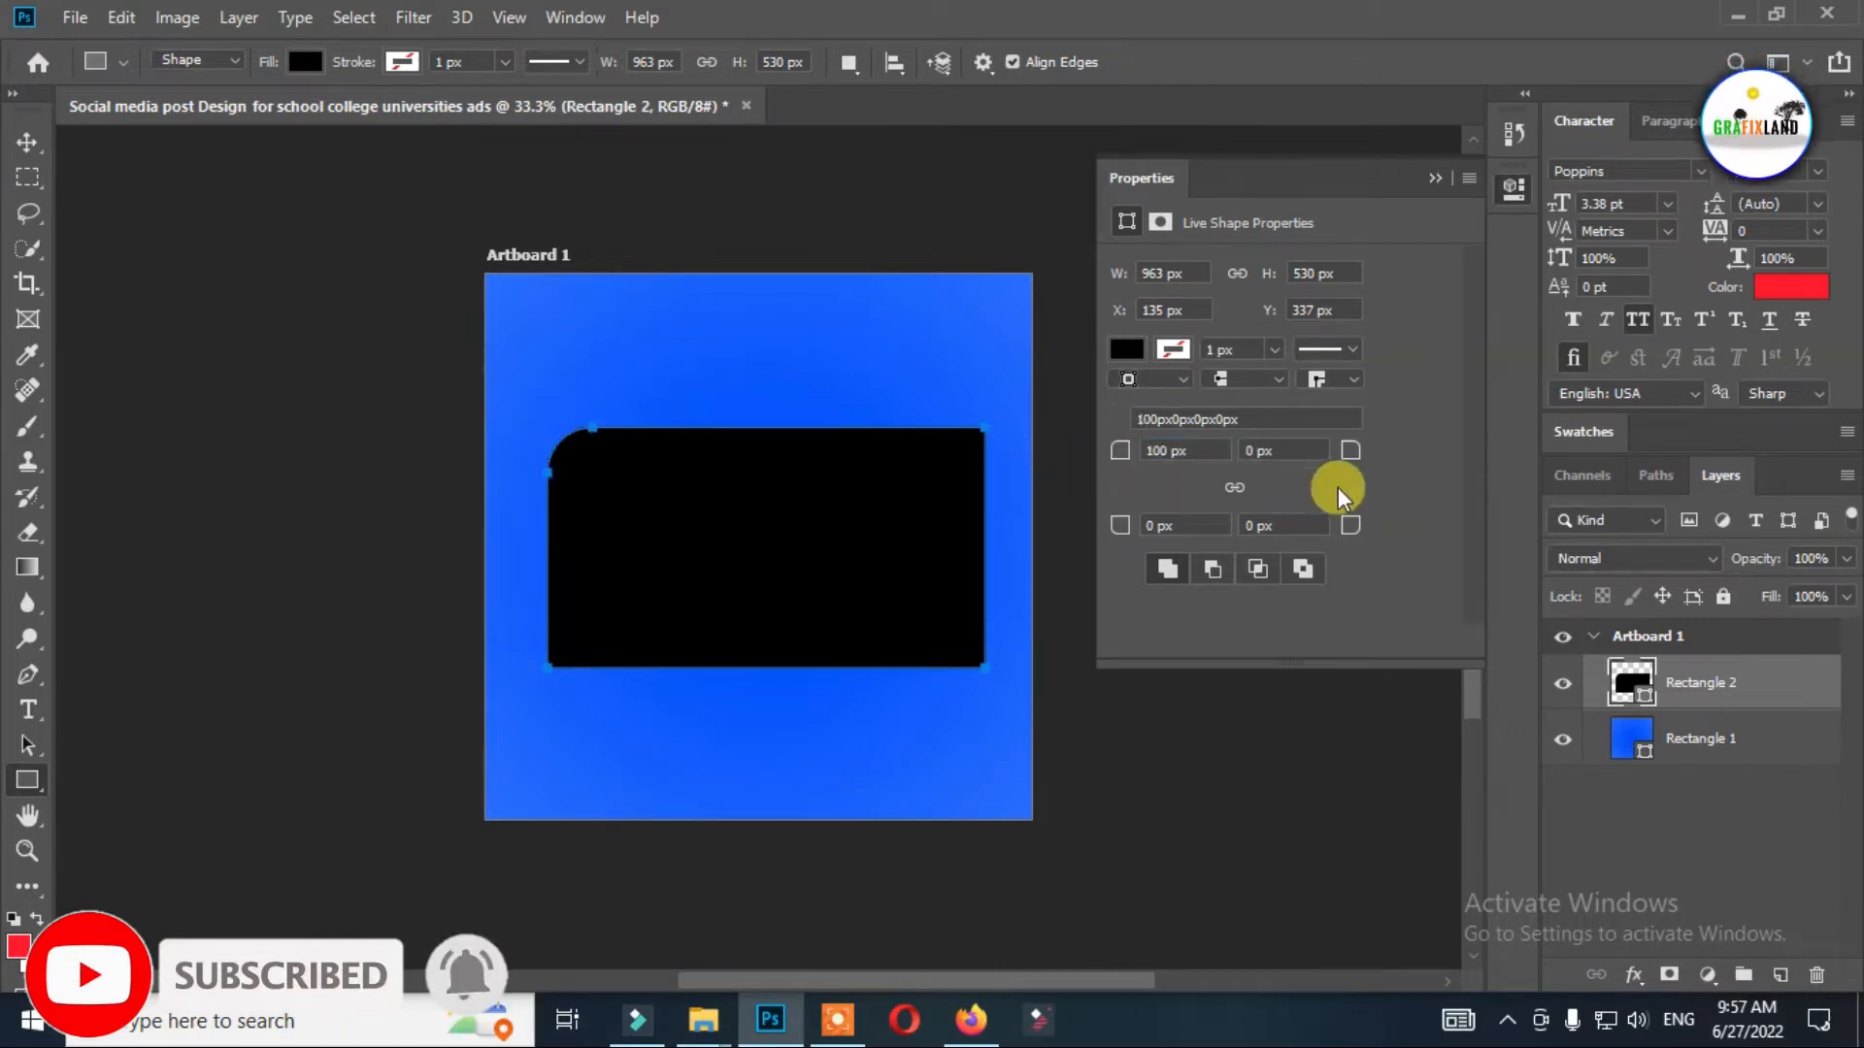
pyautogui.click(1281, 526)
pyautogui.write('100')
pyautogui.press('Return')
pyautogui.click(27, 141)
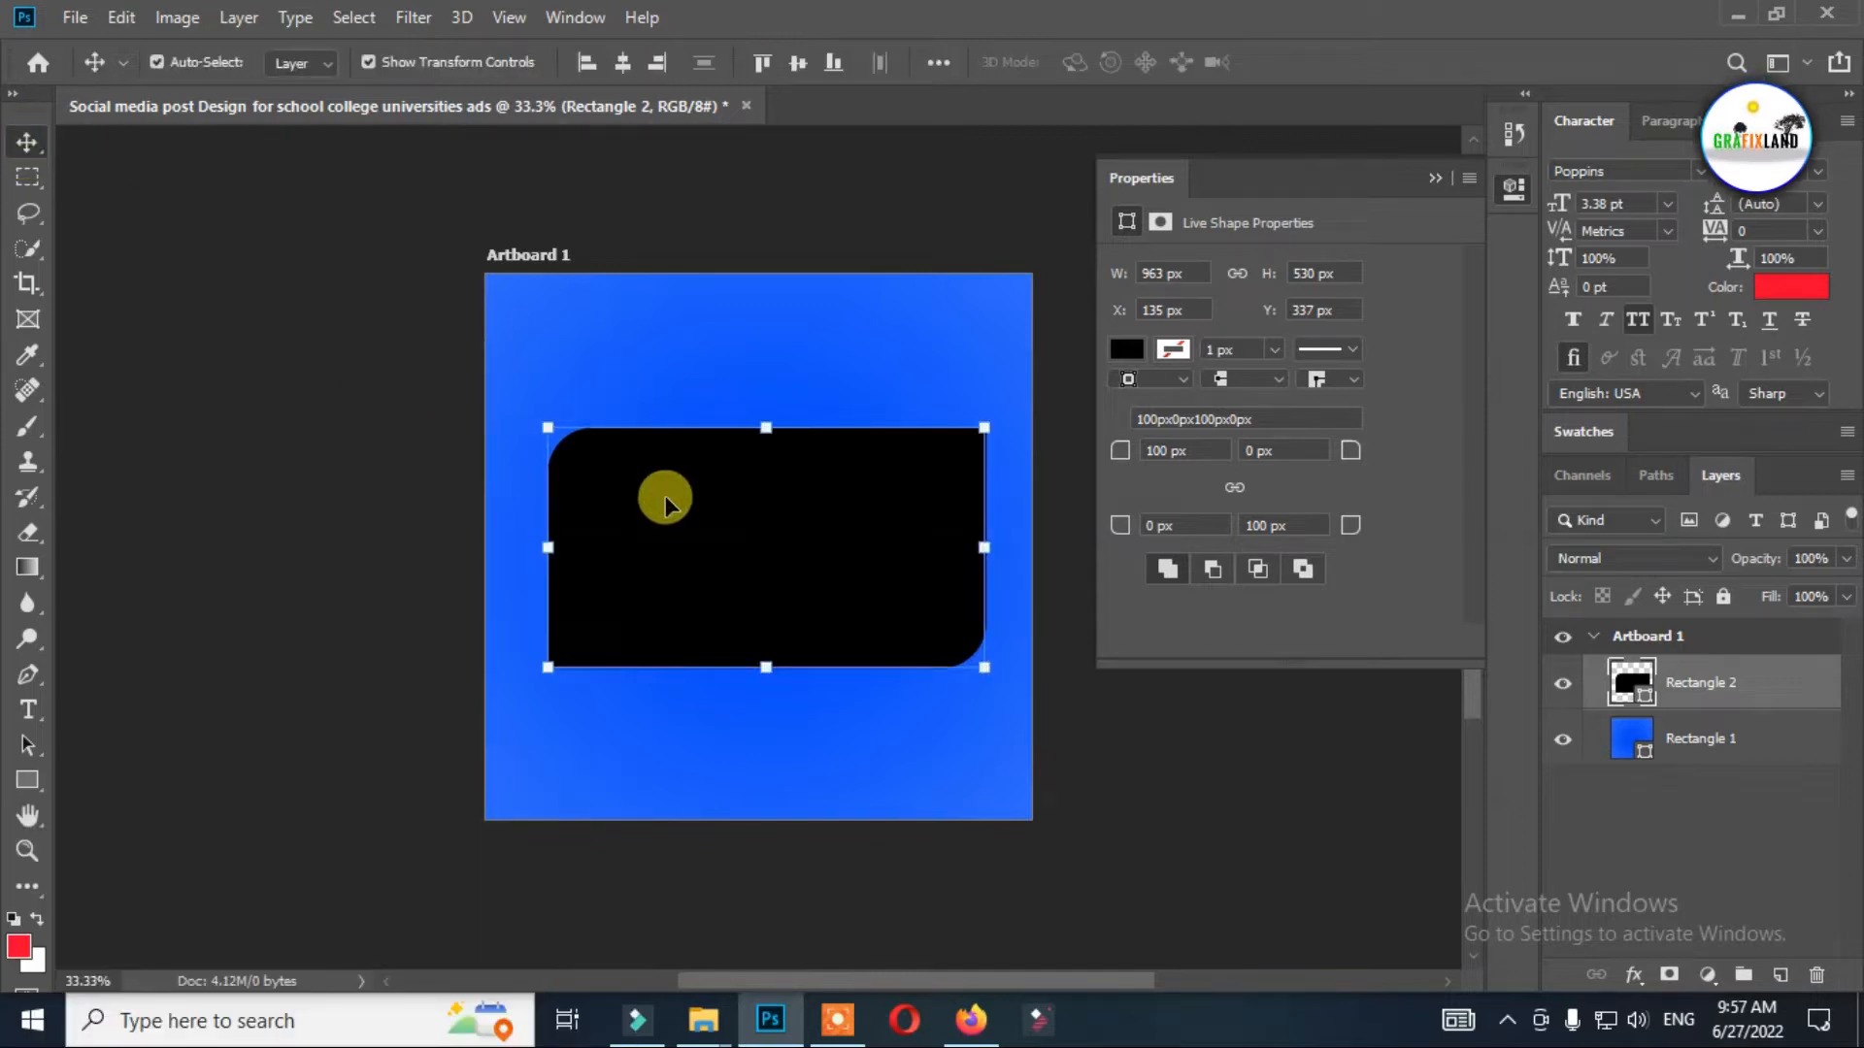
# Duplicate the partly rounded rectangle, enlarge the copy to about 1013 × 557 px and place it beneath the original.
pyautogui.hotkey('ctrl', 'j')
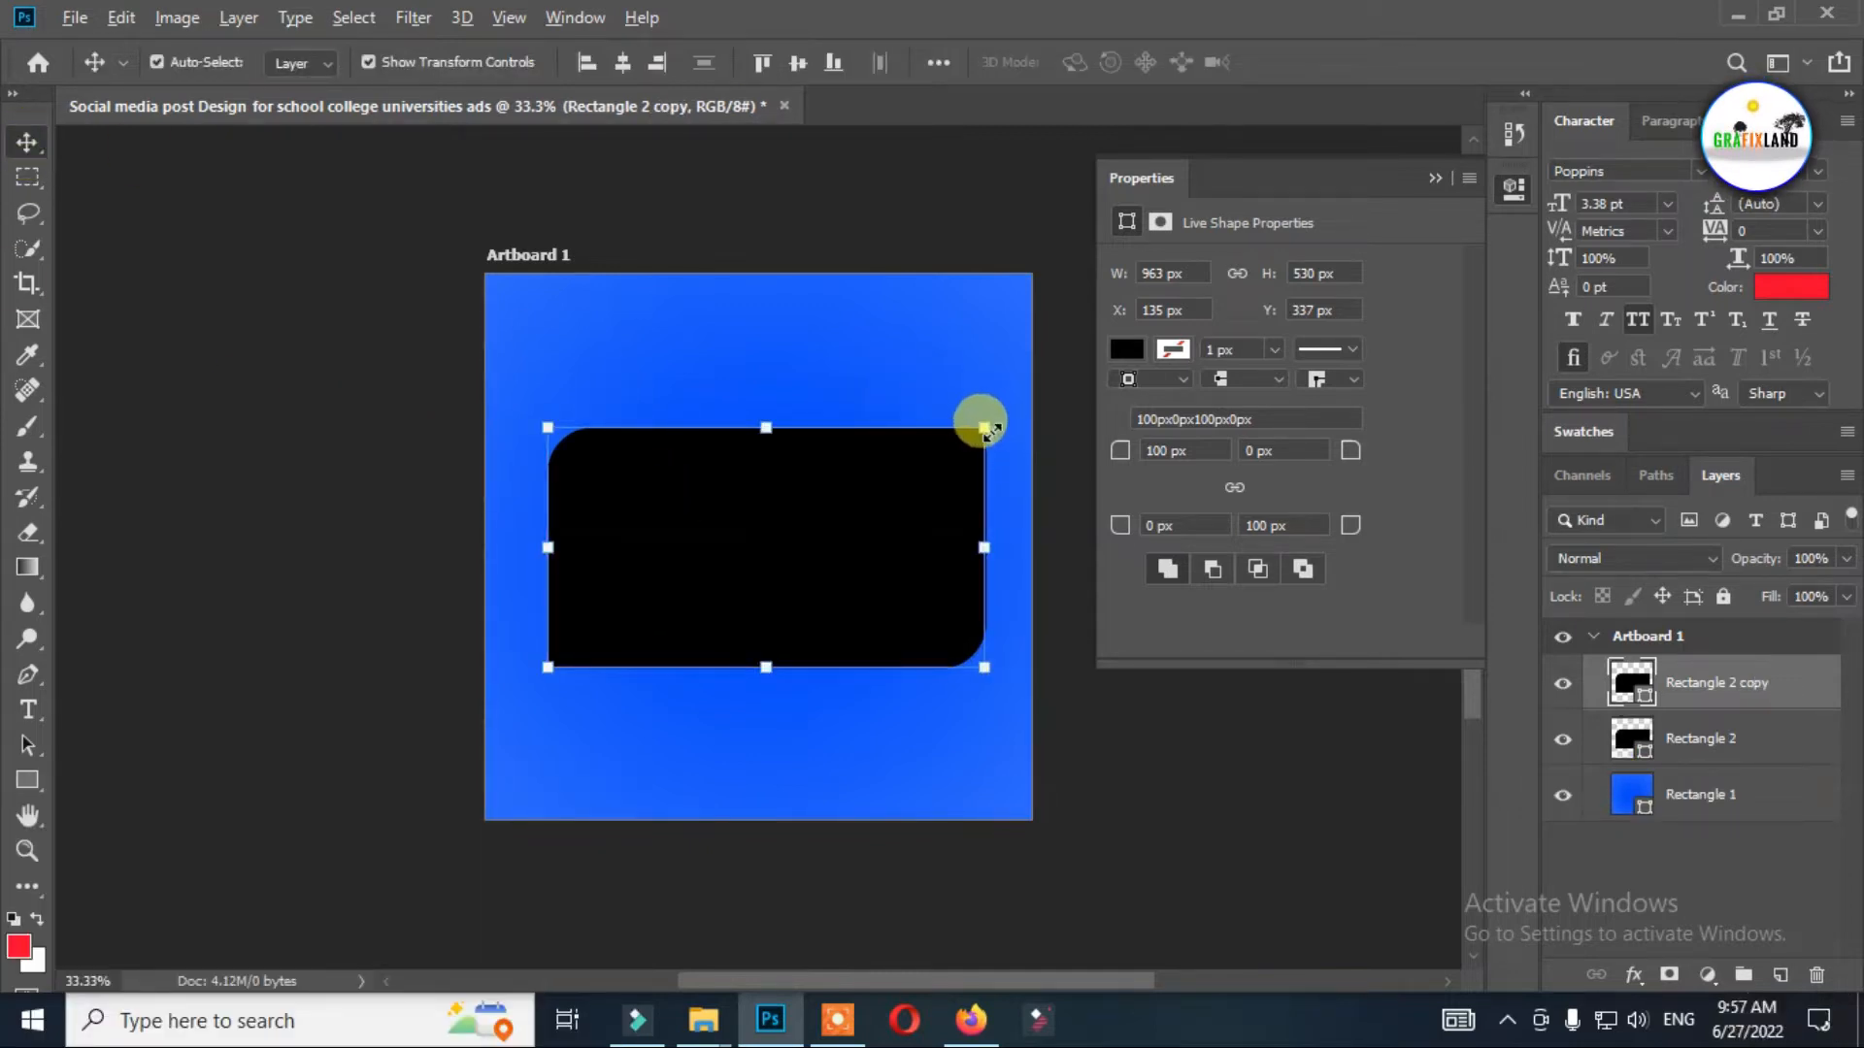
pyautogui.moveTo(984, 427); pyautogui.dragTo(1000, 419)
pyautogui.press('Return')
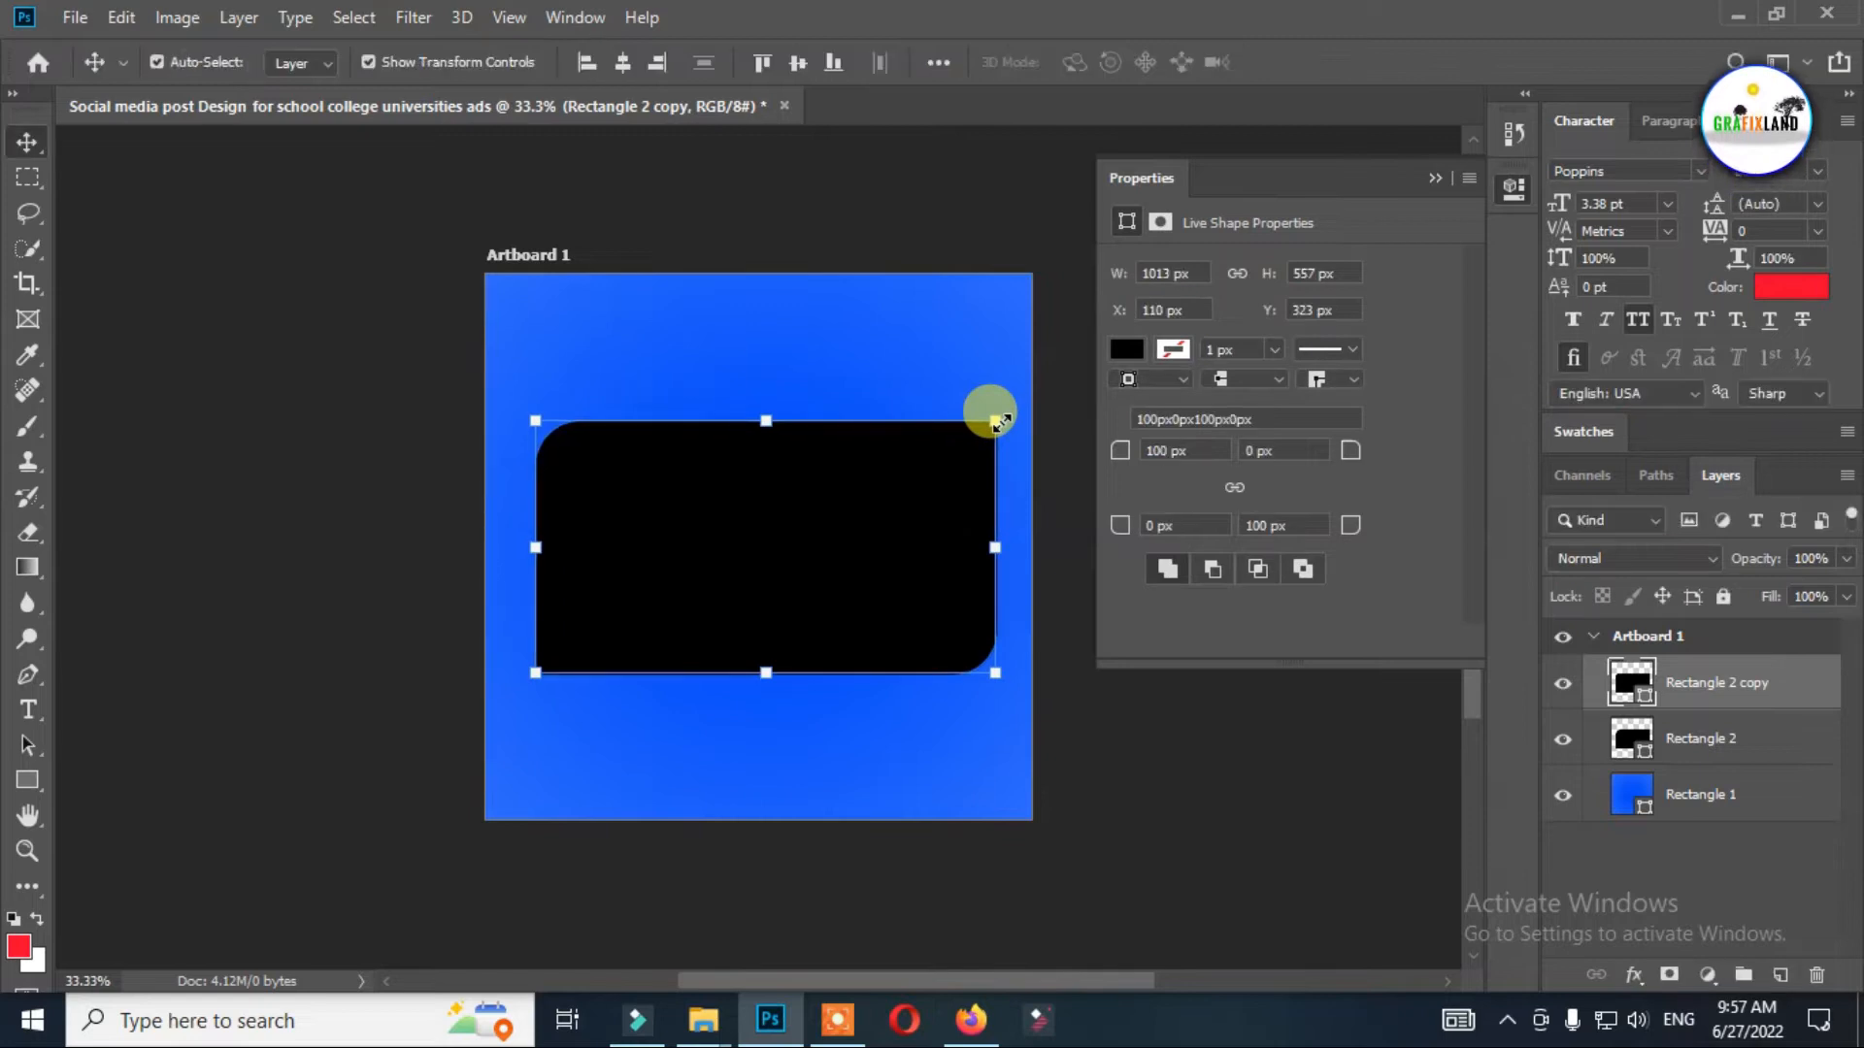
pyautogui.moveTo(1698, 744); pyautogui.dragTo(1700, 747)
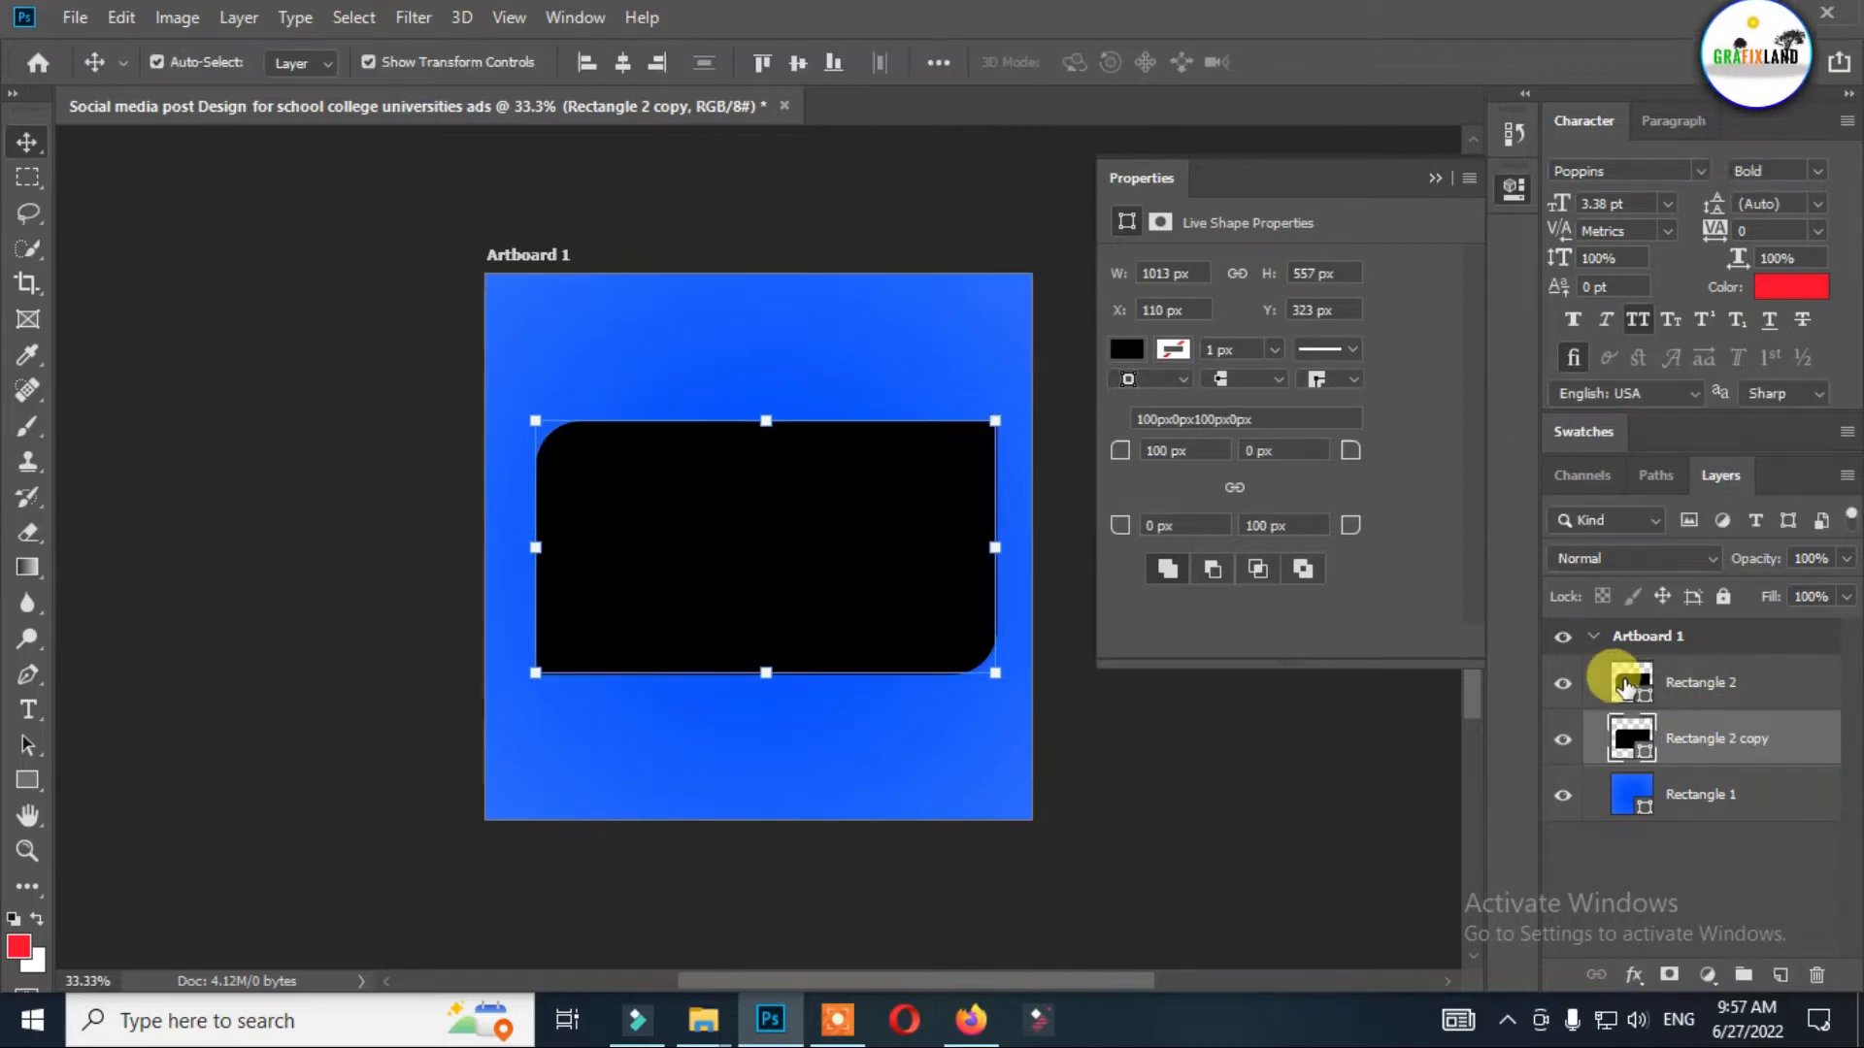
# Fill the smaller front rectangle with white (ffffff).
pyautogui.doubleClick(1626, 683)
pyautogui.moveTo(1230, 291); pyautogui.dragTo(1090, 119)
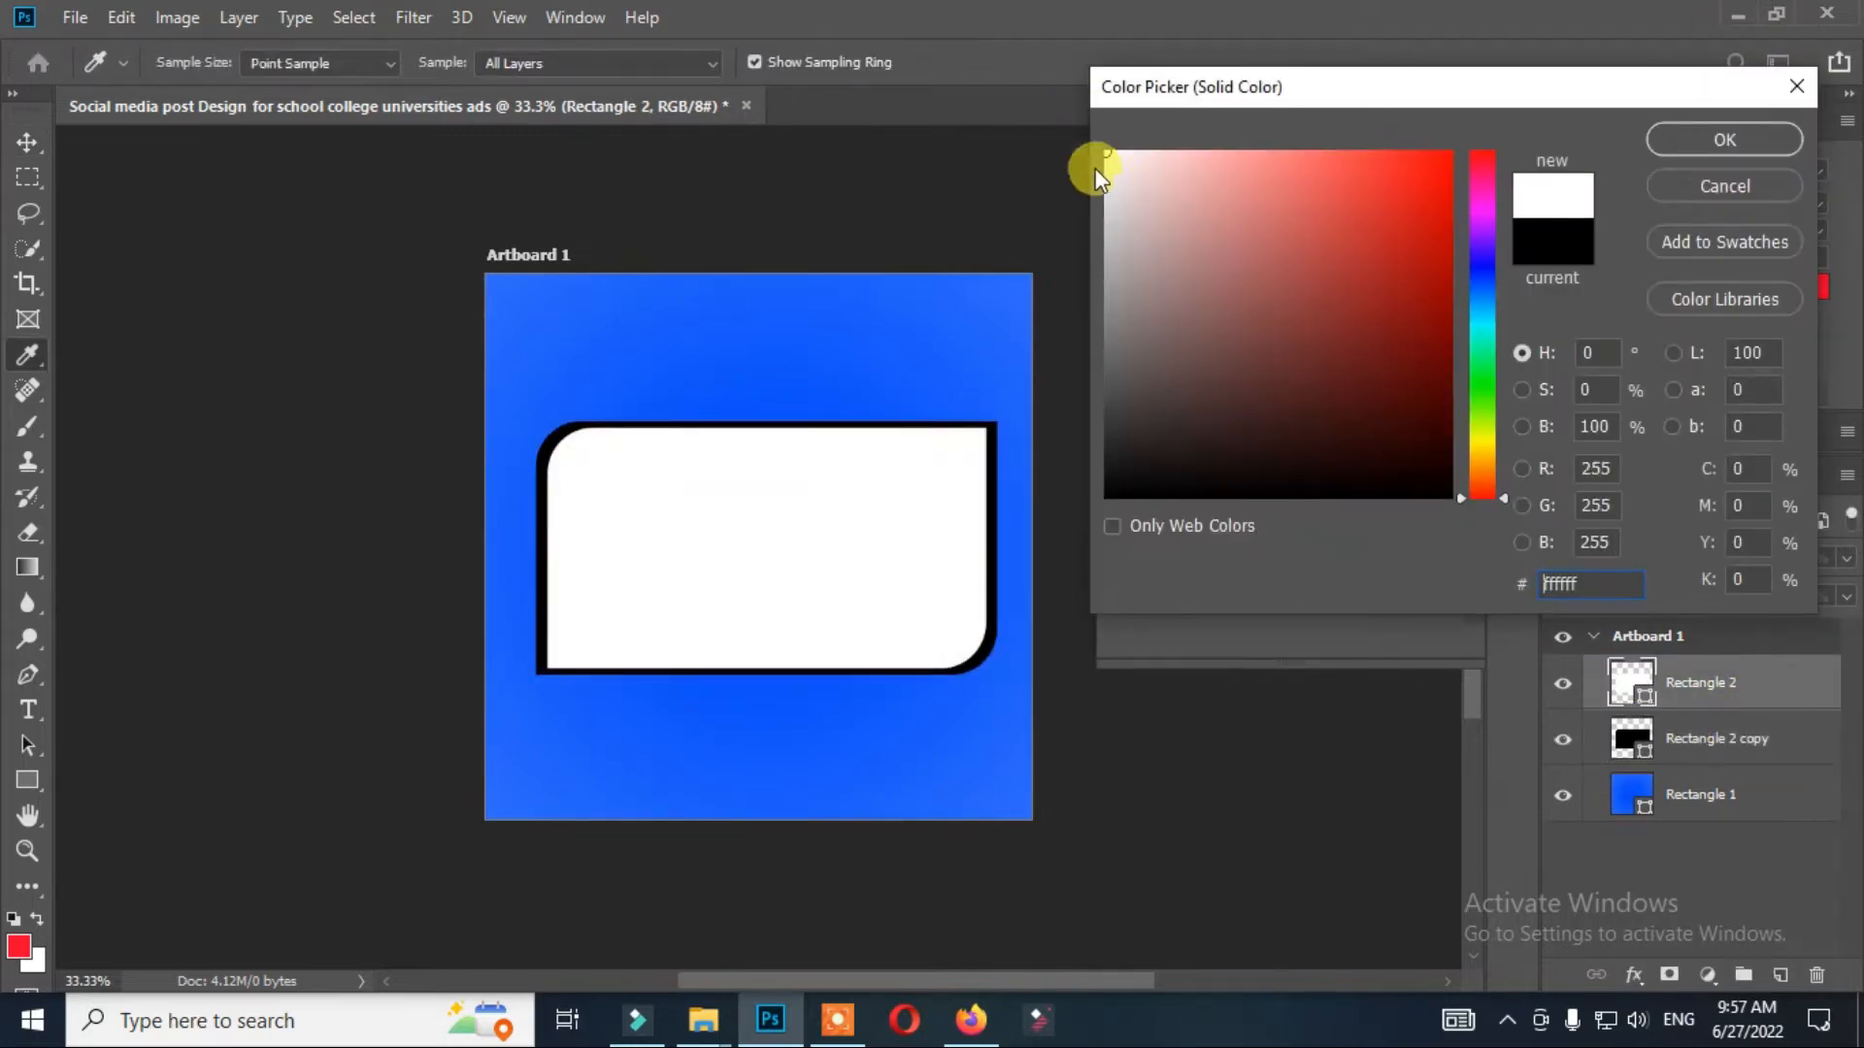
pyautogui.click(1672, 155)
# Fill the larger rectangle behind it with white.
pyautogui.doubleClick(1623, 741)
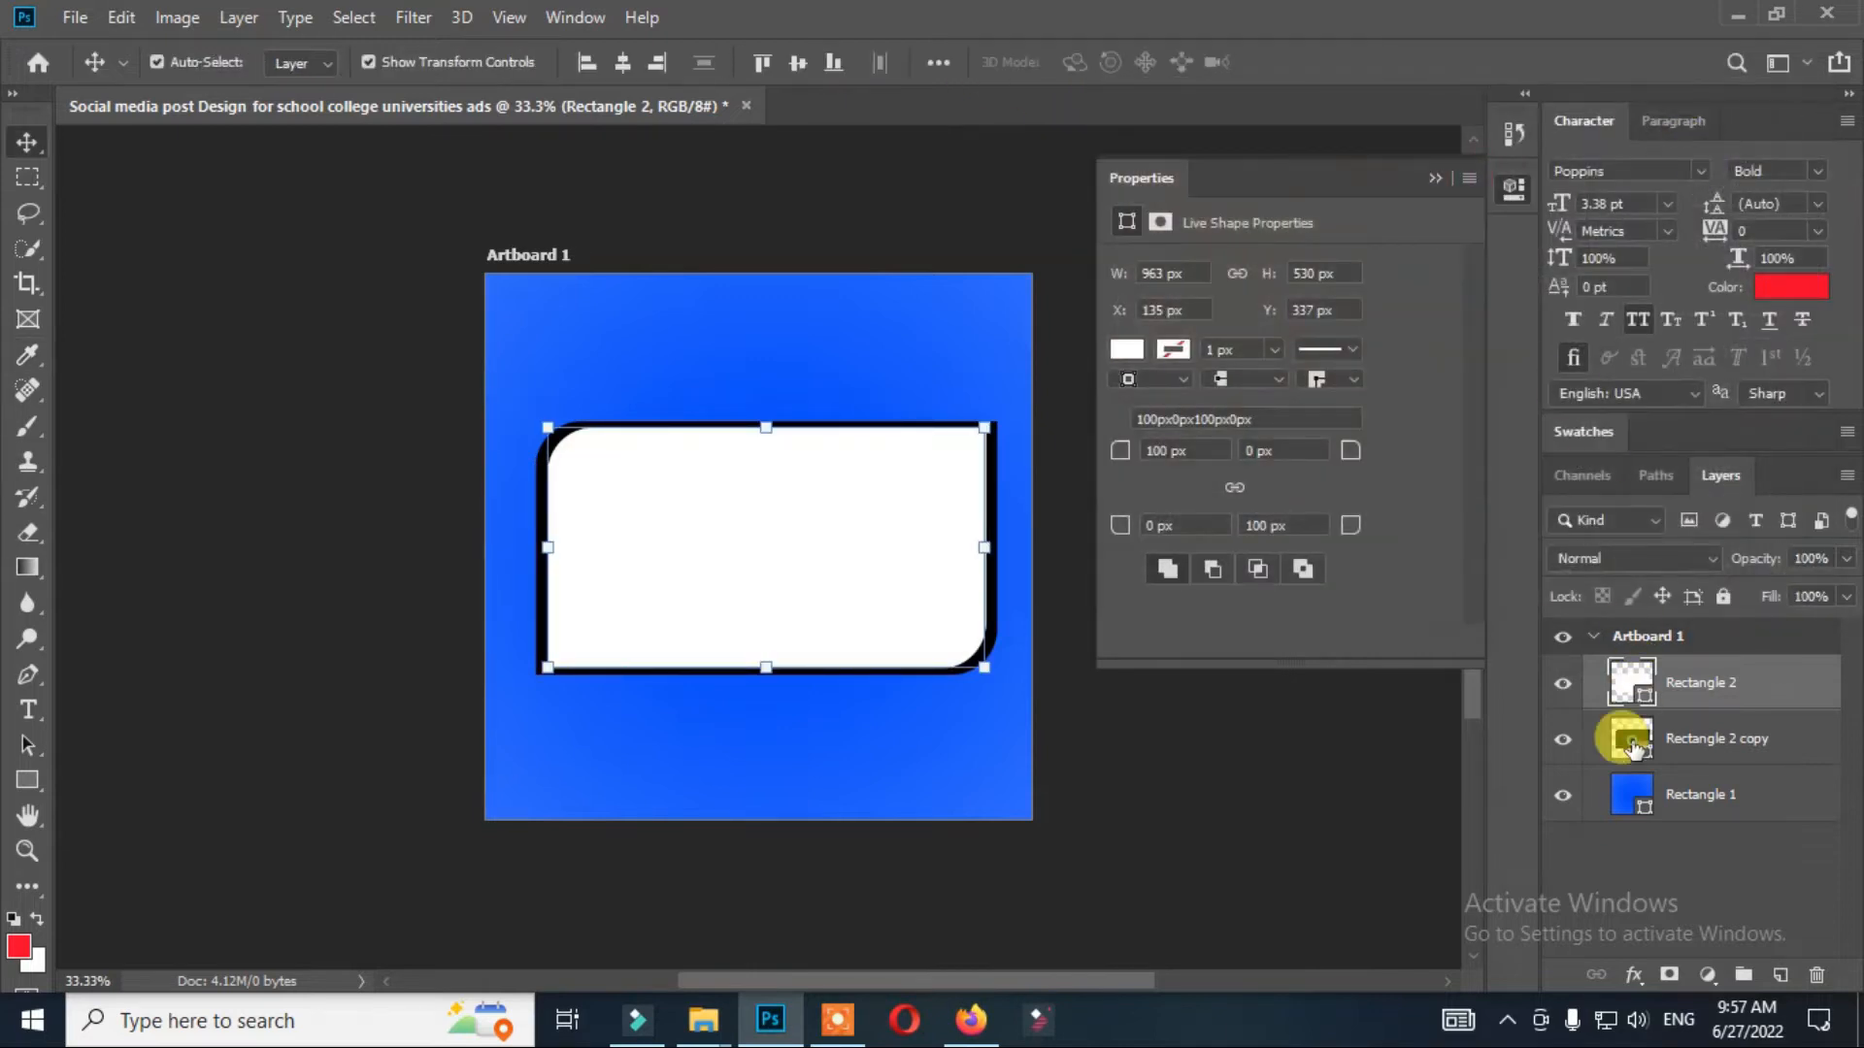
pyautogui.moveTo(1353, 292); pyautogui.dragTo(1084, 129)
pyautogui.click(1724, 138)
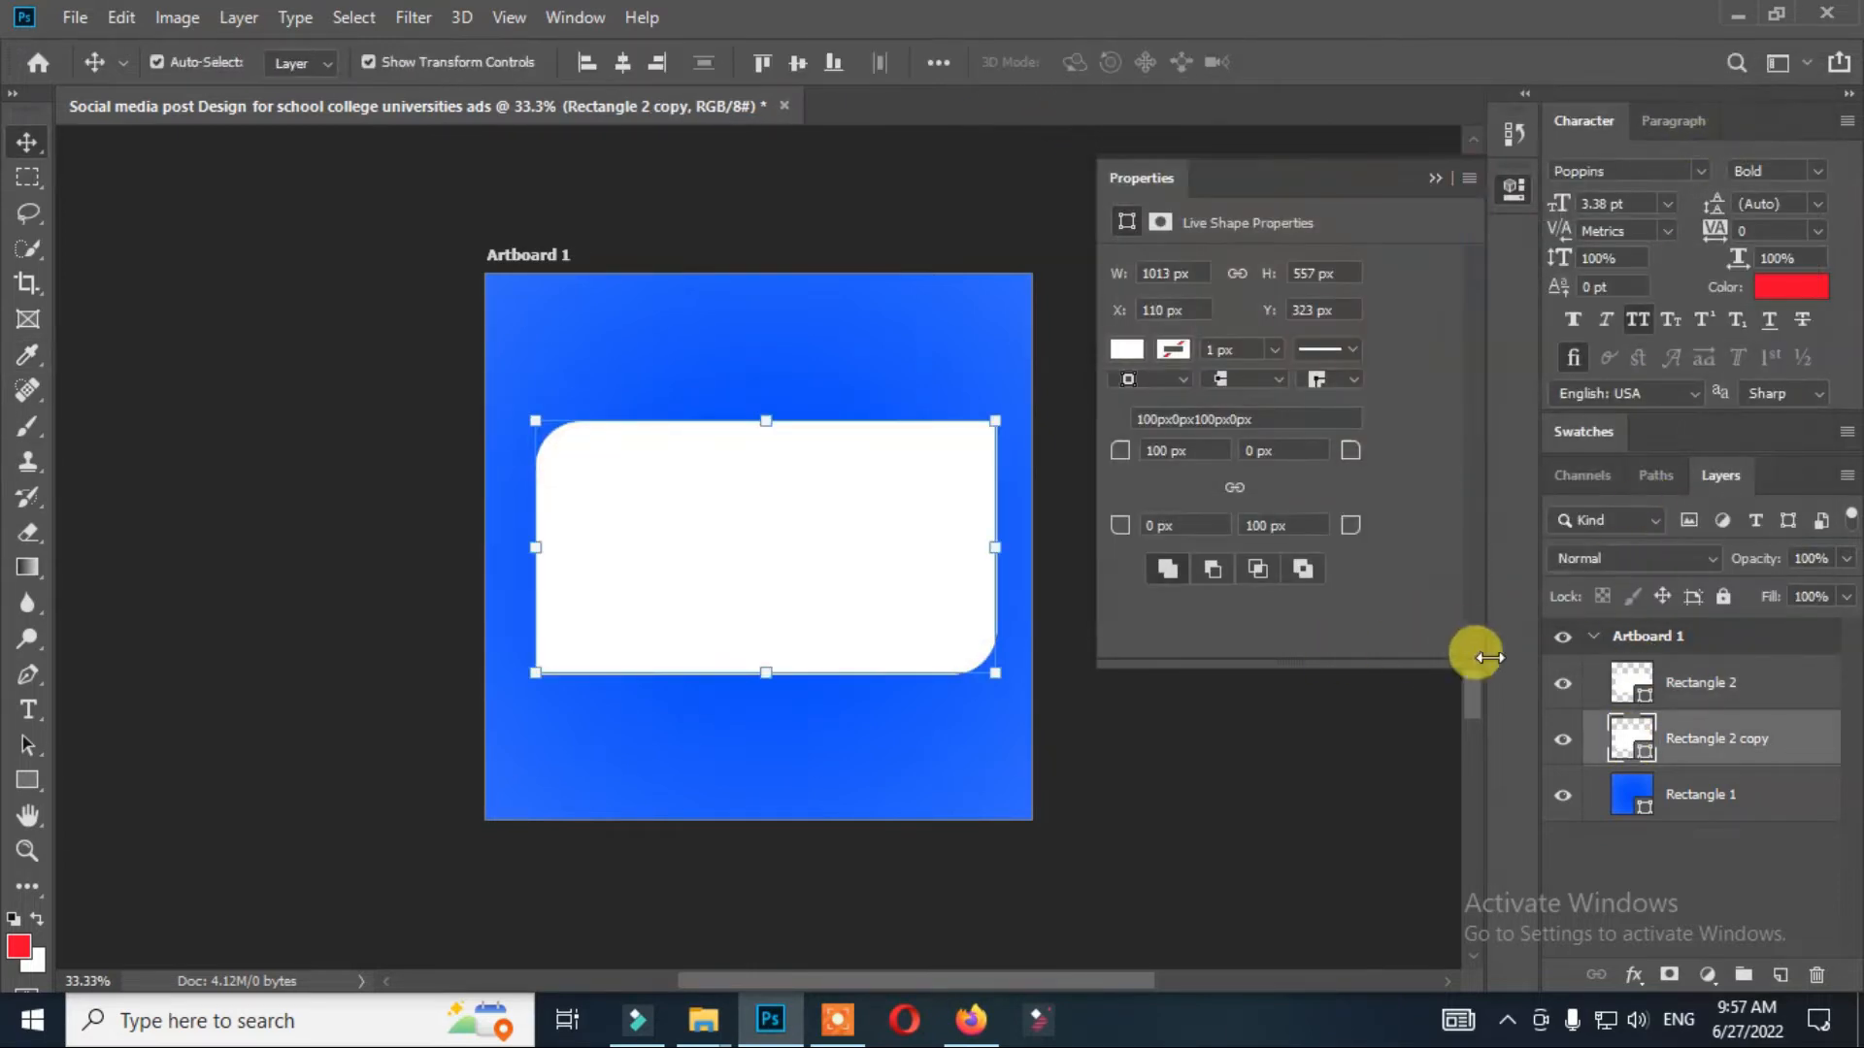
# Fill the smaller front rectangle with light gray so the white one frames it.
pyautogui.click(1581, 680)
pyautogui.doubleClick(1627, 683)
pyautogui.moveTo(1139, 276); pyautogui.dragTo(1102, 208)
pyautogui.click(1716, 137)
pyautogui.click(333, 155)
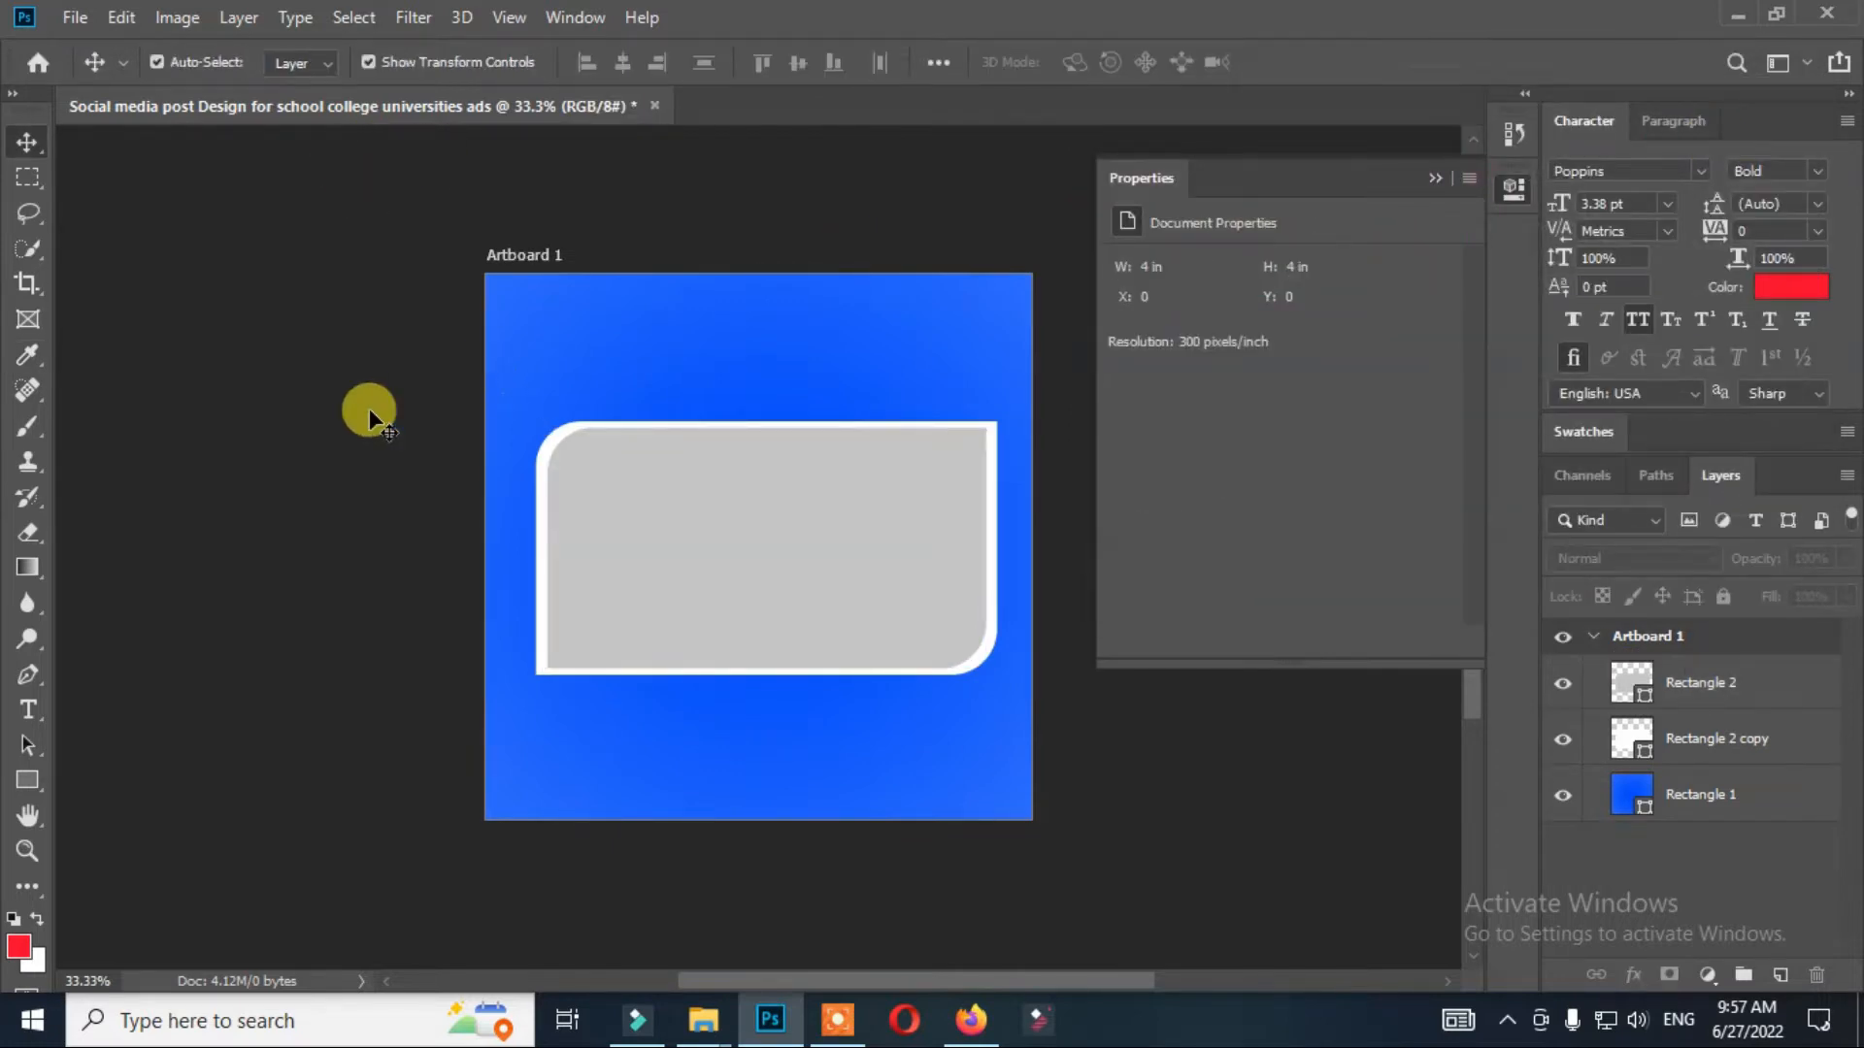
# Draw a black rectangle as a strip across the full width of the artboard's bottom edge and adjust its vertical position.
pyautogui.click(26, 776)
pyautogui.moveTo(423, 796); pyautogui.dragTo(1068, 860)
pyautogui.click(26, 142)
pyautogui.moveTo(766, 807); pyautogui.dragTo(777, 790)
# Scale the gray rectangle and its white frame down together, with the frame about 932 × 509 px, and center them horizontally.
pyautogui.click(1714, 777)
pyautogui.keyDown('shift'); pyautogui.click(1728, 745); pyautogui.keyUp('shift')
pyautogui.moveTo(894, 537); pyautogui.dragTo(892, 513)
pyautogui.moveTo(994, 397); pyautogui.dragTo(956, 418)
pyautogui.moveTo(911, 470); pyautogui.dragTo(919, 484)
pyautogui.press('Return')
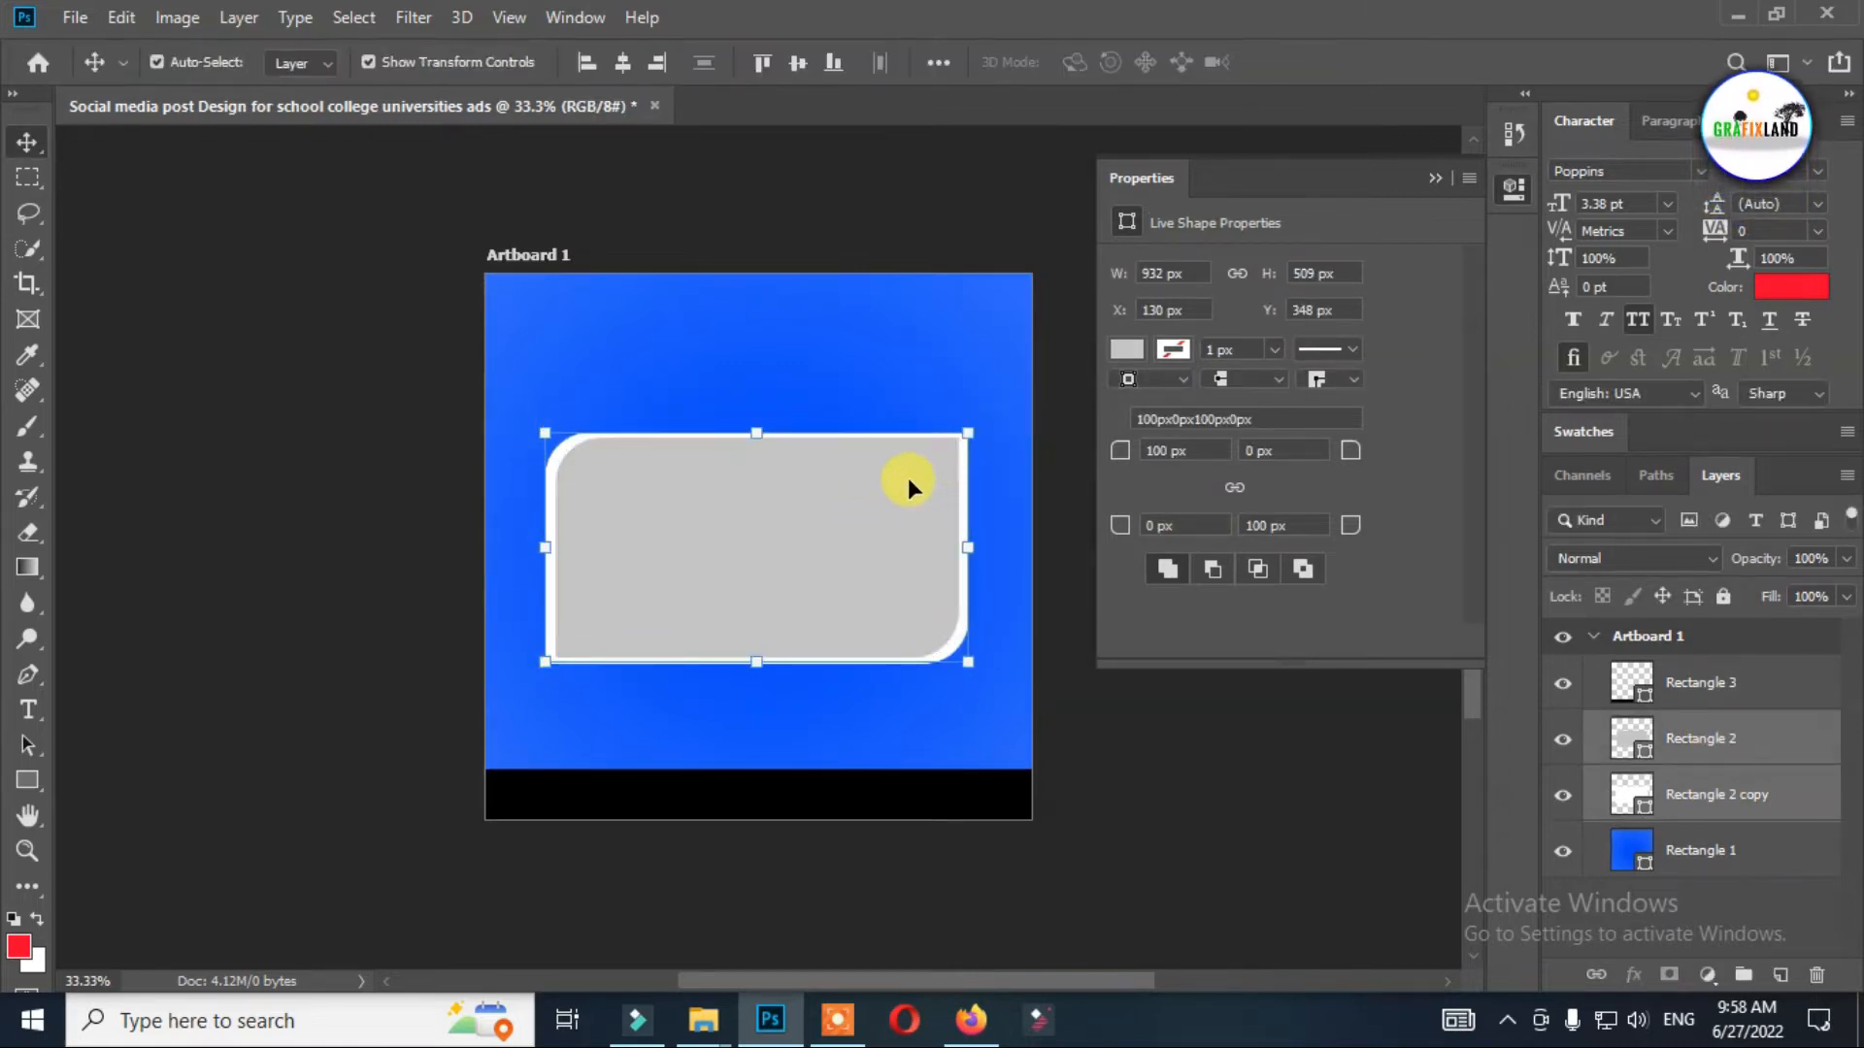
# Draw a rounded rectangle about 459 × 92 px with a 10 px radius over the frame's upper edge.
pyautogui.click(28, 781)
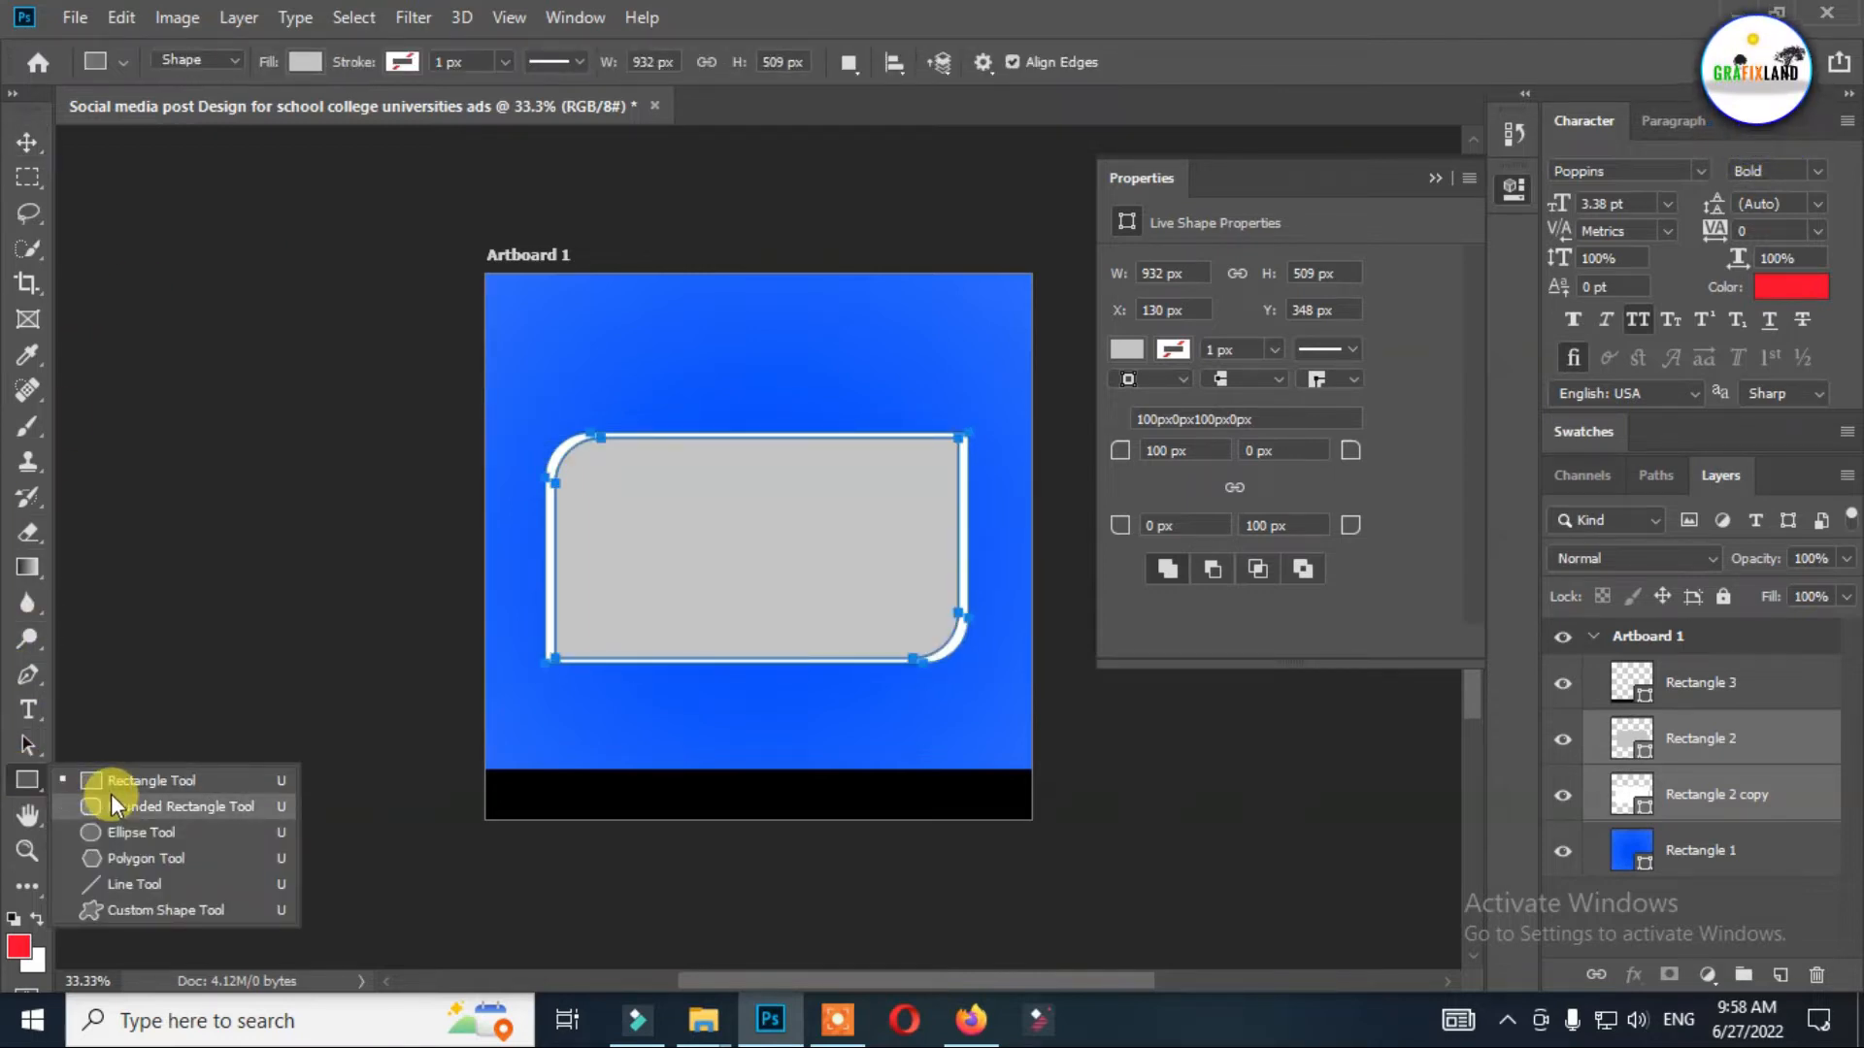
pyautogui.click(111, 806)
pyautogui.moveTo(675, 409); pyautogui.dragTo(881, 450)
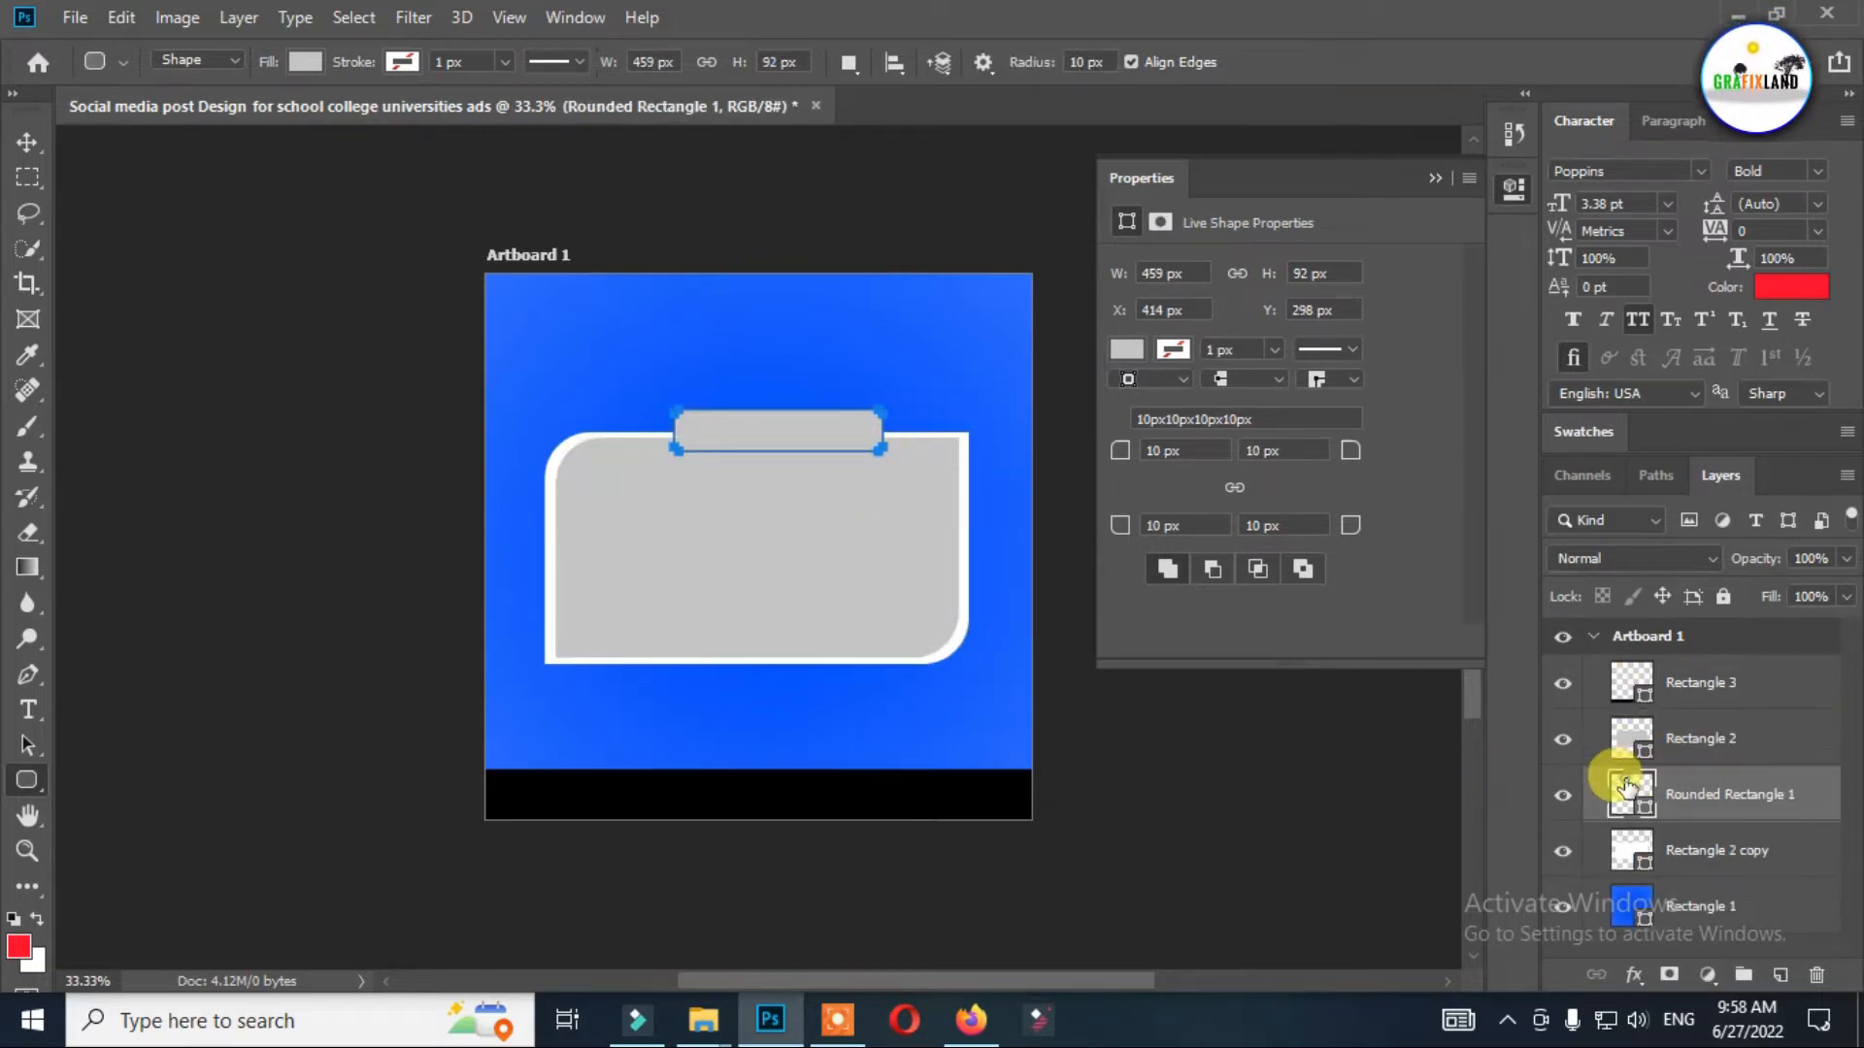
# Fill the small rounded rectangle with dark navy blue.
pyautogui.doubleClick(1627, 784)
pyautogui.click(899, 340)
pyautogui.moveTo(1126, 312)
pyautogui.mouseDown()
pyautogui.moveTo(1073, 125)
pyautogui.moveTo(1446, 309)
pyautogui.moveTo(1453, 370)
pyautogui.moveTo(1446, 323)
pyautogui.mouseUp()
pyautogui.press('Return')
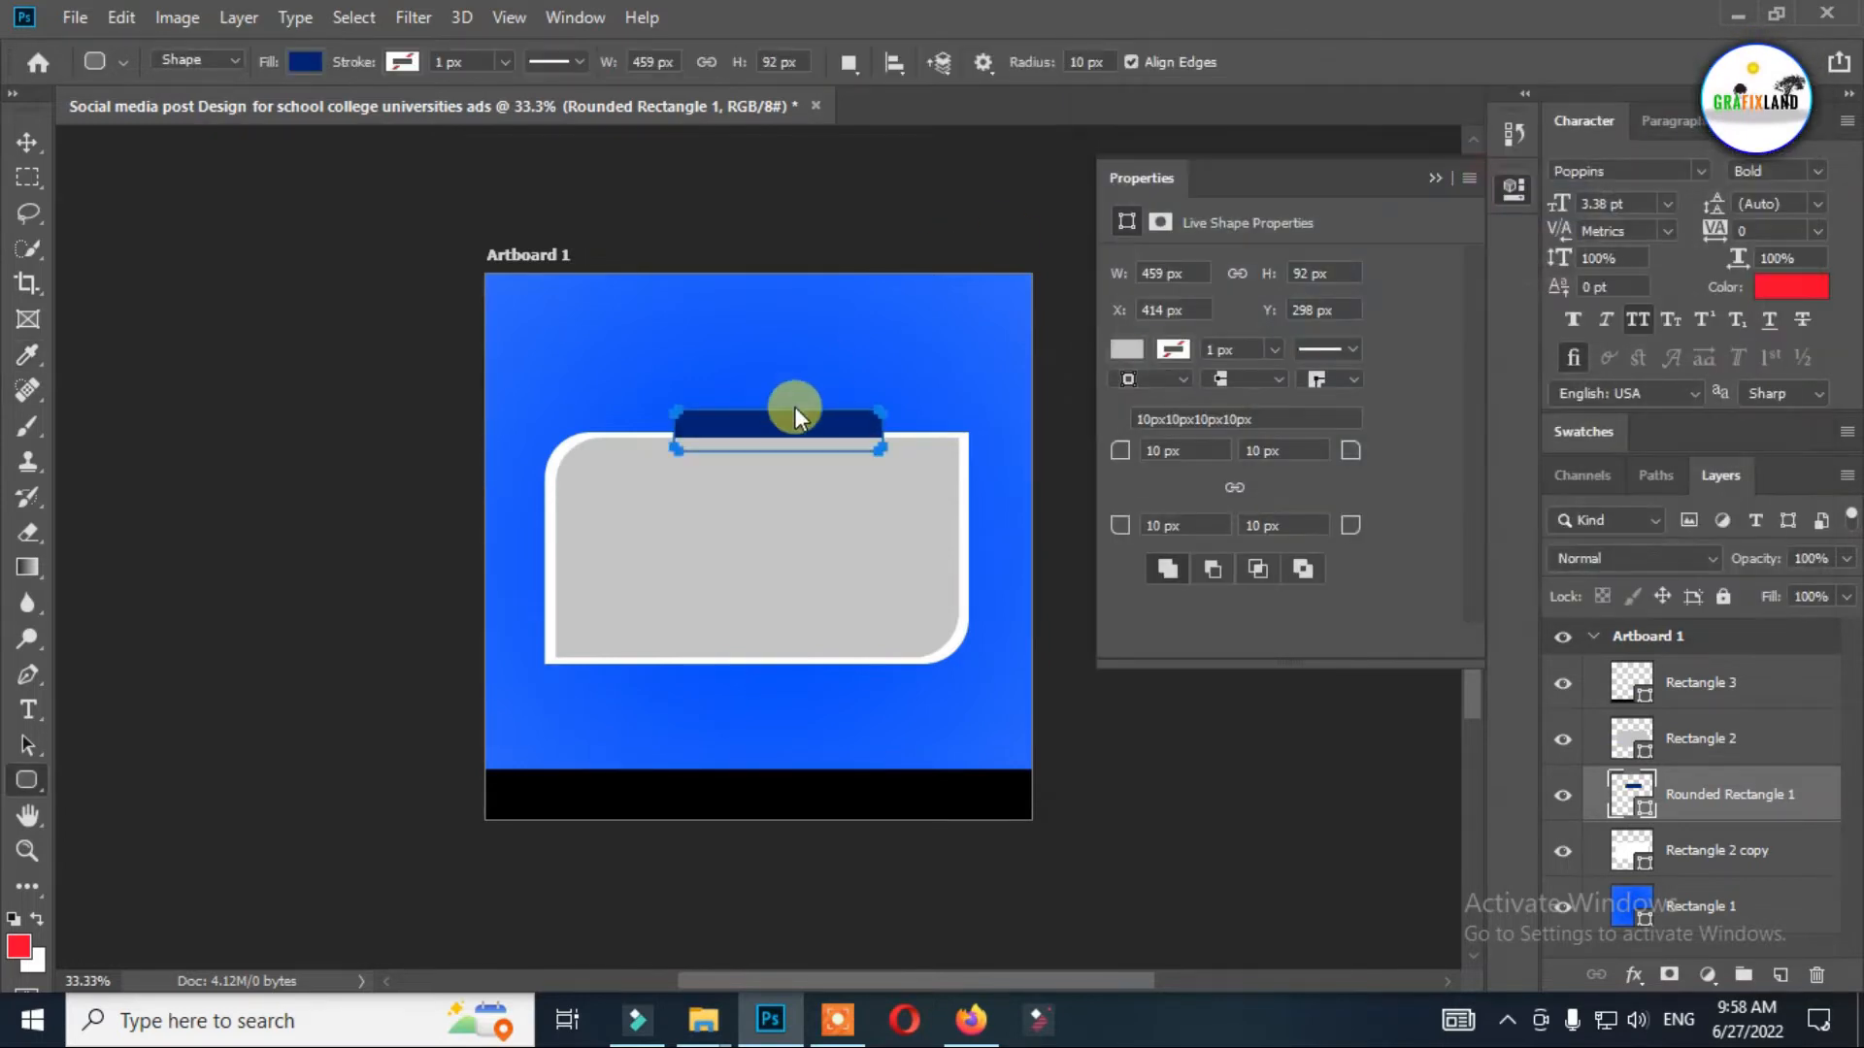
# Set the navy bar's corner radii to 8 px, with 6 px at the top-right corner.
pyautogui.click(27, 142)
pyautogui.moveTo(1356, 452); pyautogui.dragTo(1110, 466)
pyautogui.write('10')
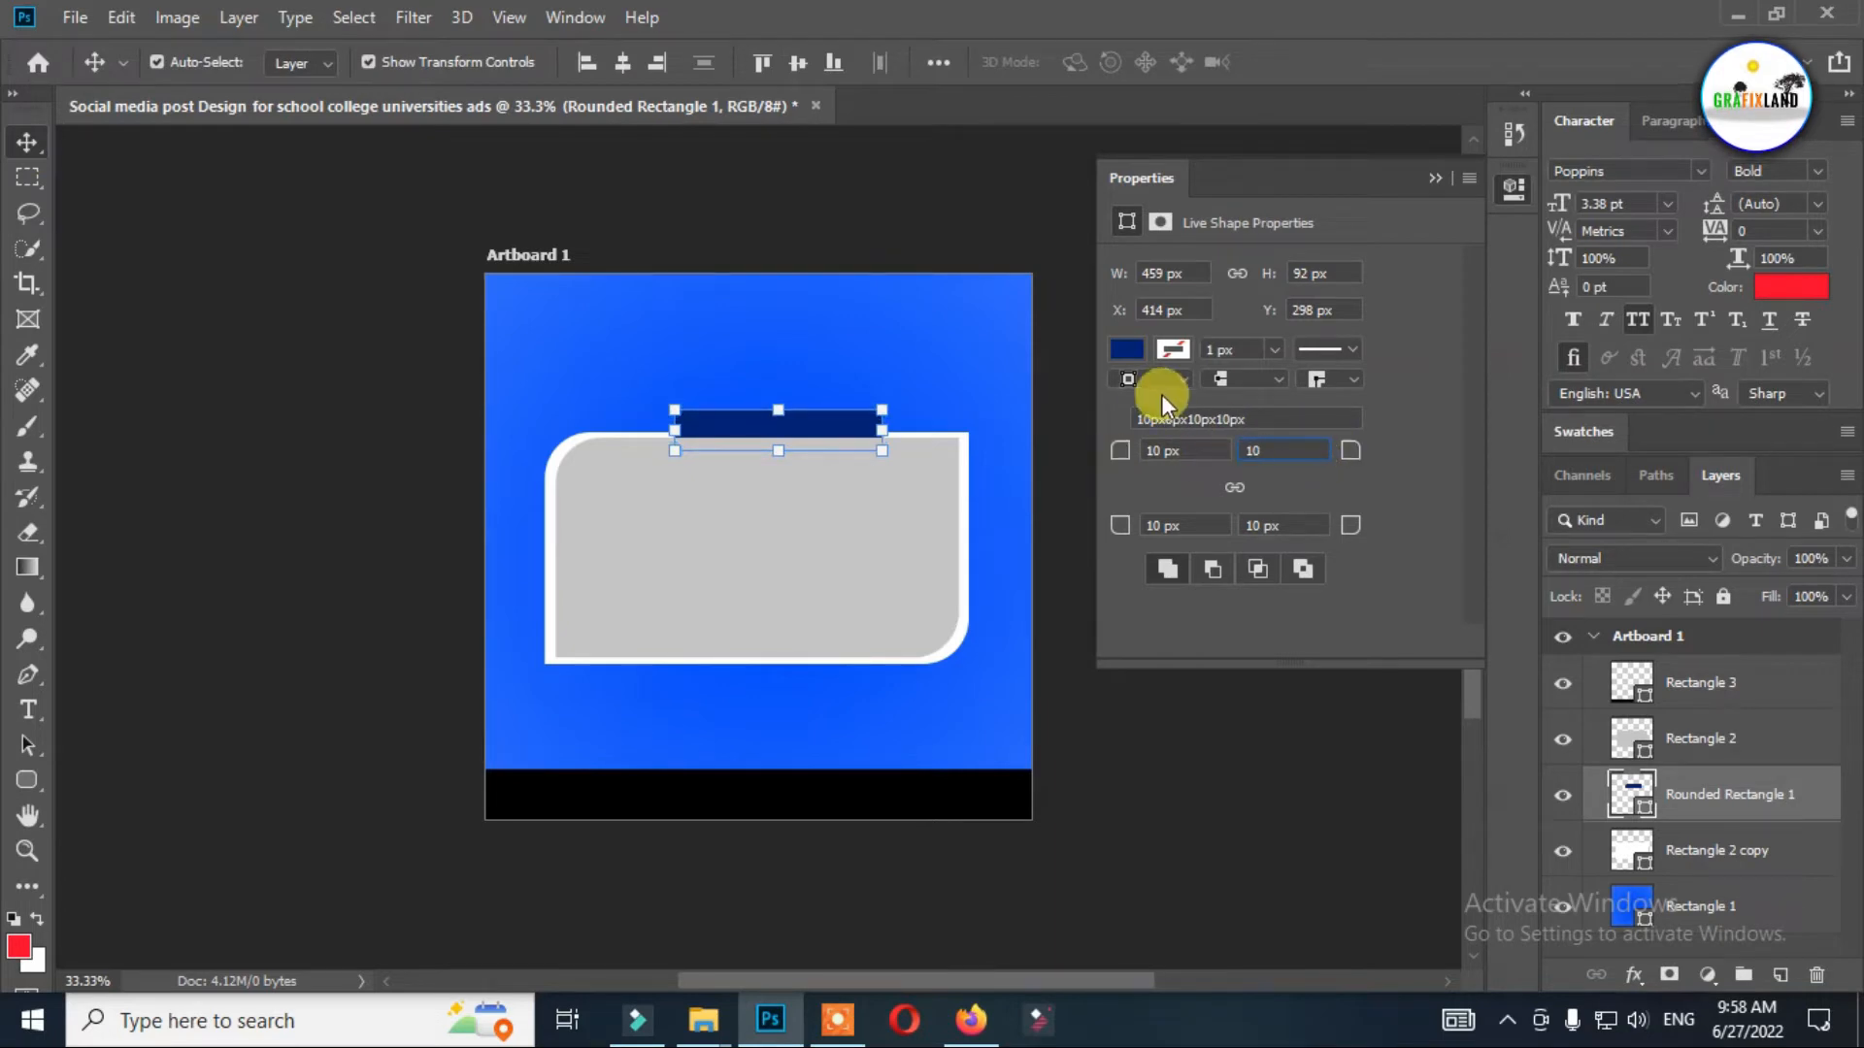
pyautogui.press('Return')
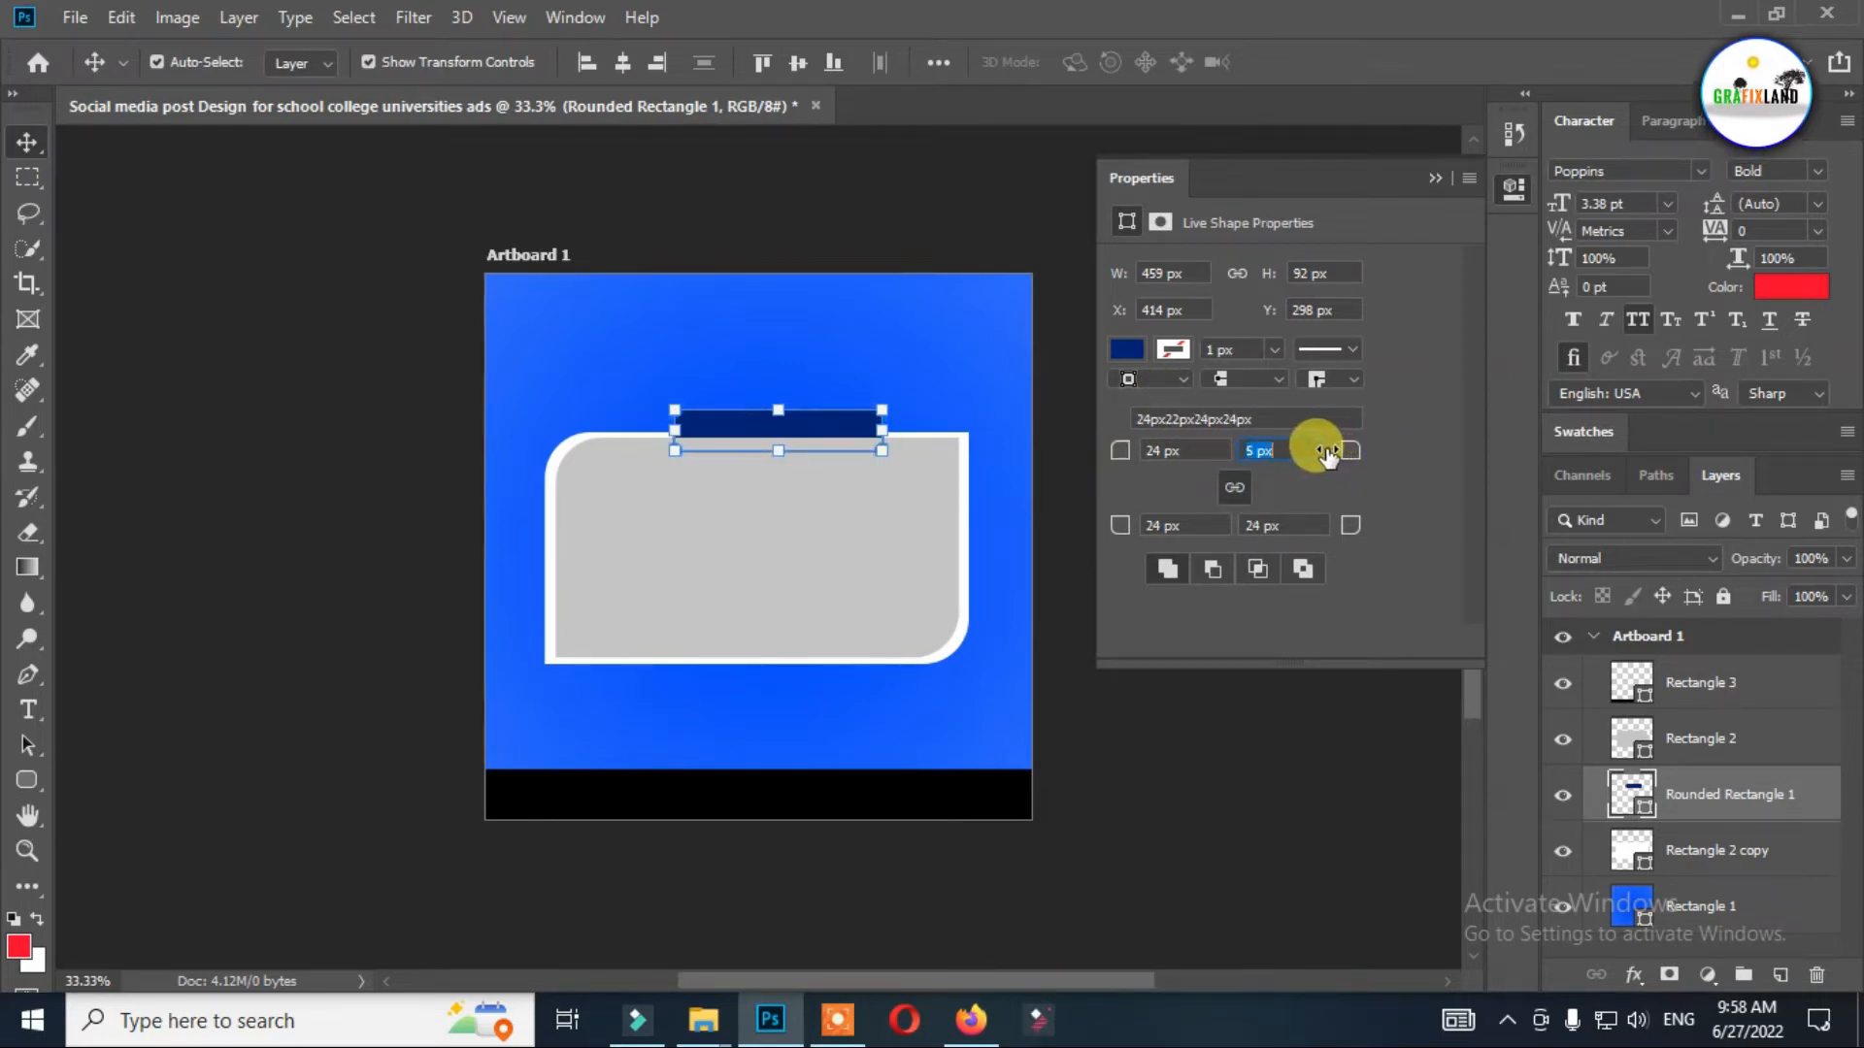
pyautogui.moveTo(1322, 456); pyautogui.dragTo(158, 145)
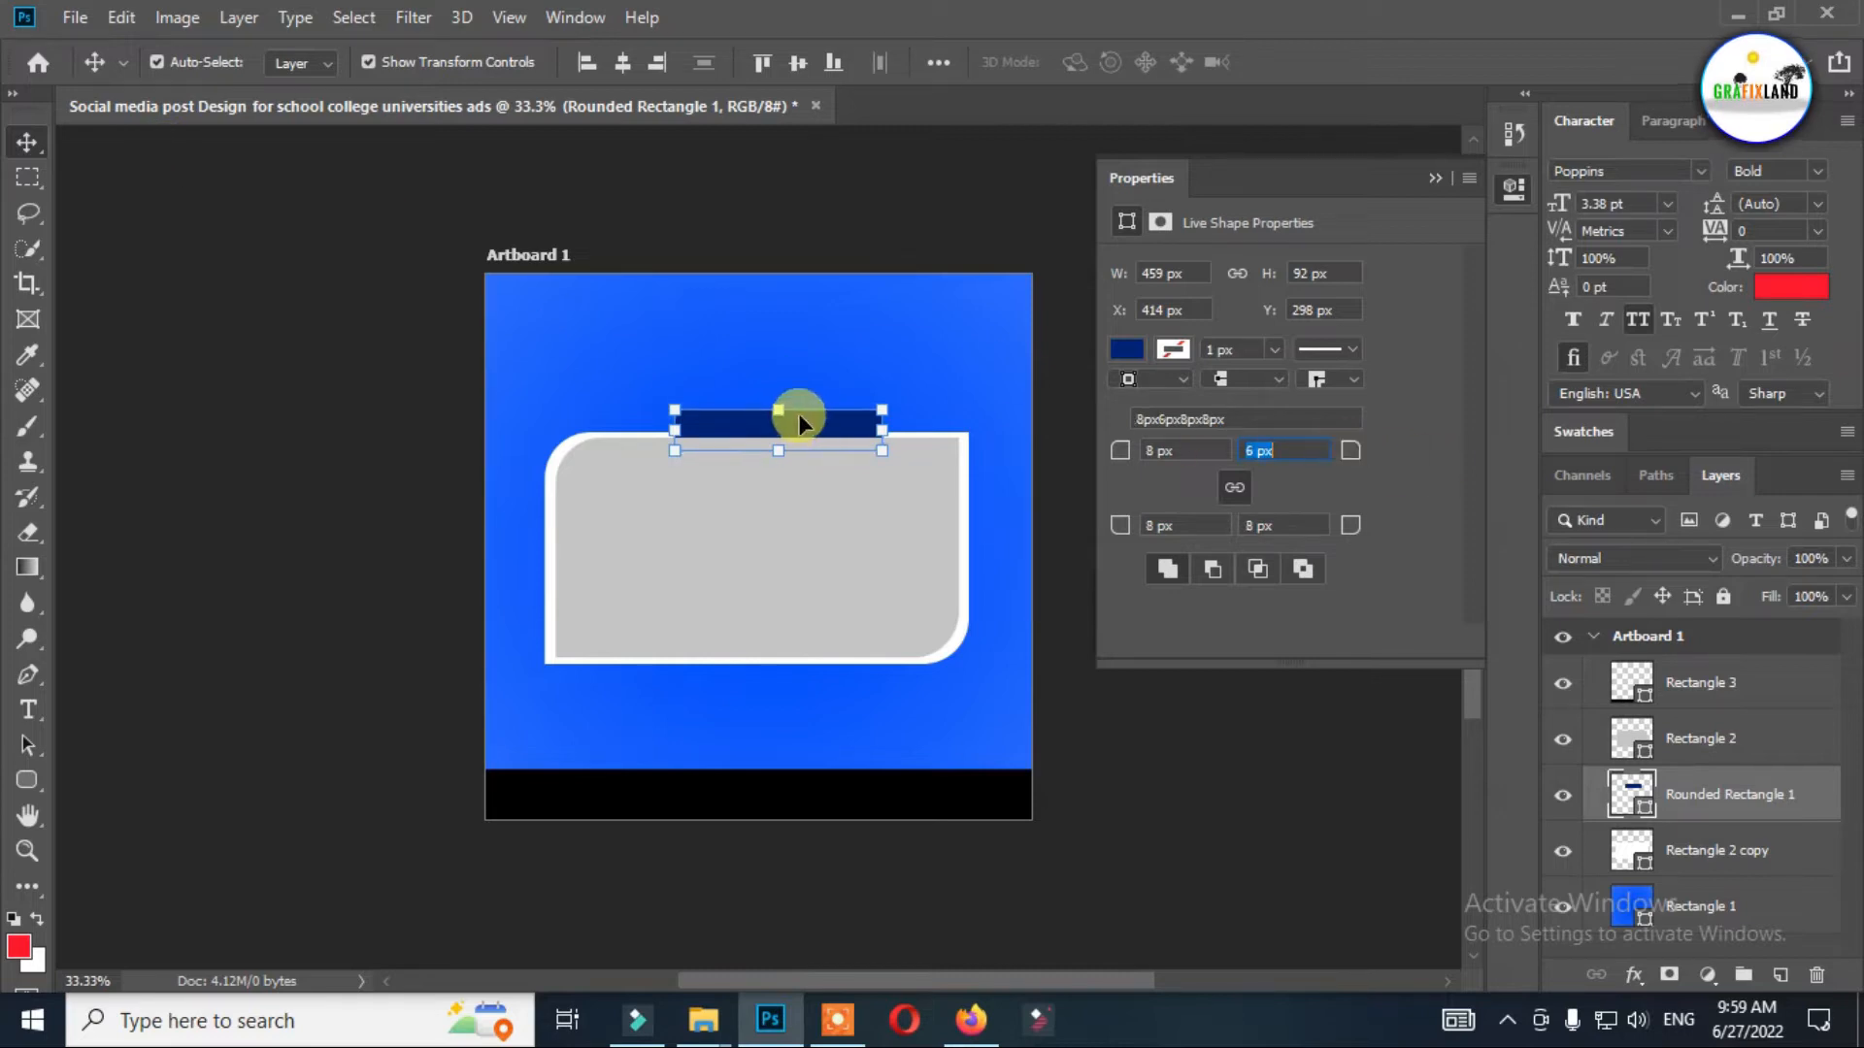
pyautogui.click(1435, 178)
# Stretch the navy bar to about 168% width and 120% height along the gray panel's upper edge.
pyautogui.scroll(5, 789, 432)
pyautogui.moveTo(788, 432); pyautogui.dragTo(632, 395)
pyautogui.moveTo(853, 428); pyautogui.dragTo(1148, 444)
pyautogui.moveTo(773, 383); pyautogui.dragTo(780, 354)
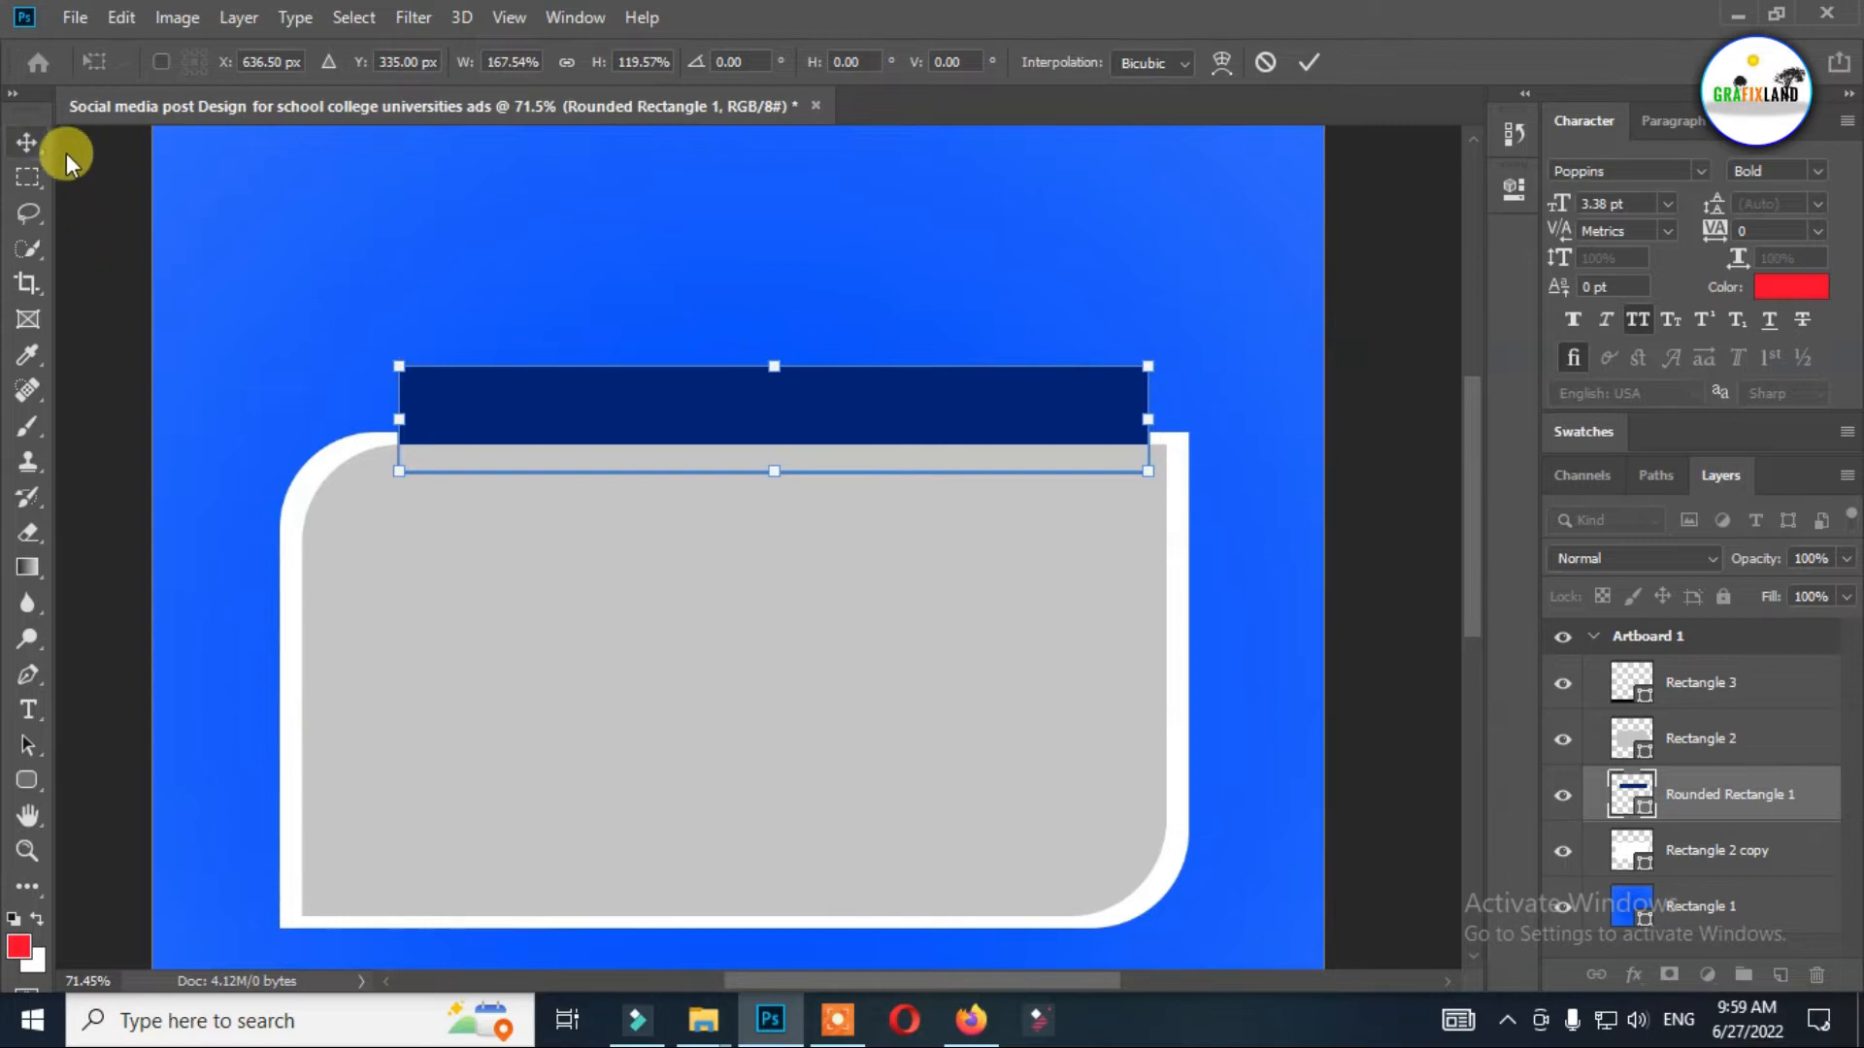
# Taper the navy bar into a trapezoid by pulling its upper corners inward, and raise its upper edge slightly.
pyautogui.moveTo(399, 366); pyautogui.dragTo(416, 372)
pyautogui.moveTo(1132, 370); pyautogui.dragTo(1123, 376)
pyautogui.moveTo(774, 370); pyautogui.dragTo(780, 373)
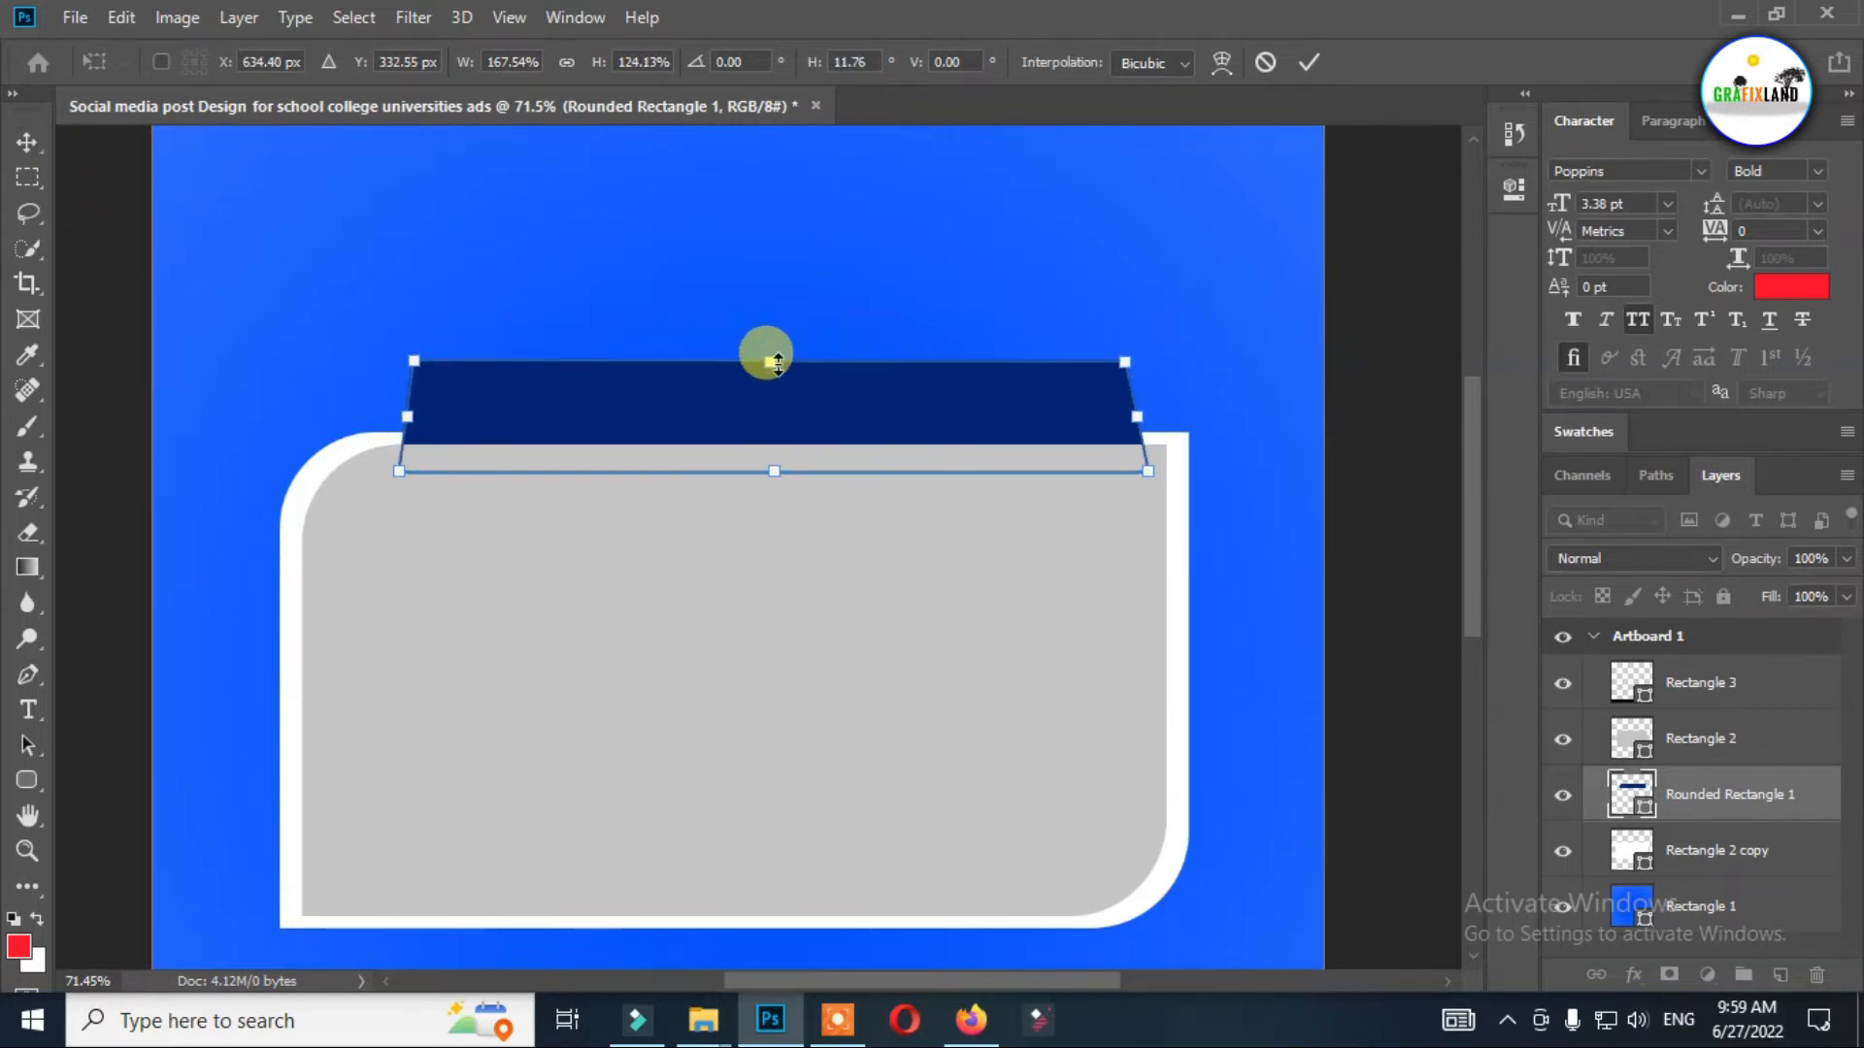
pyautogui.press('Return')
pyautogui.click(949, 286)
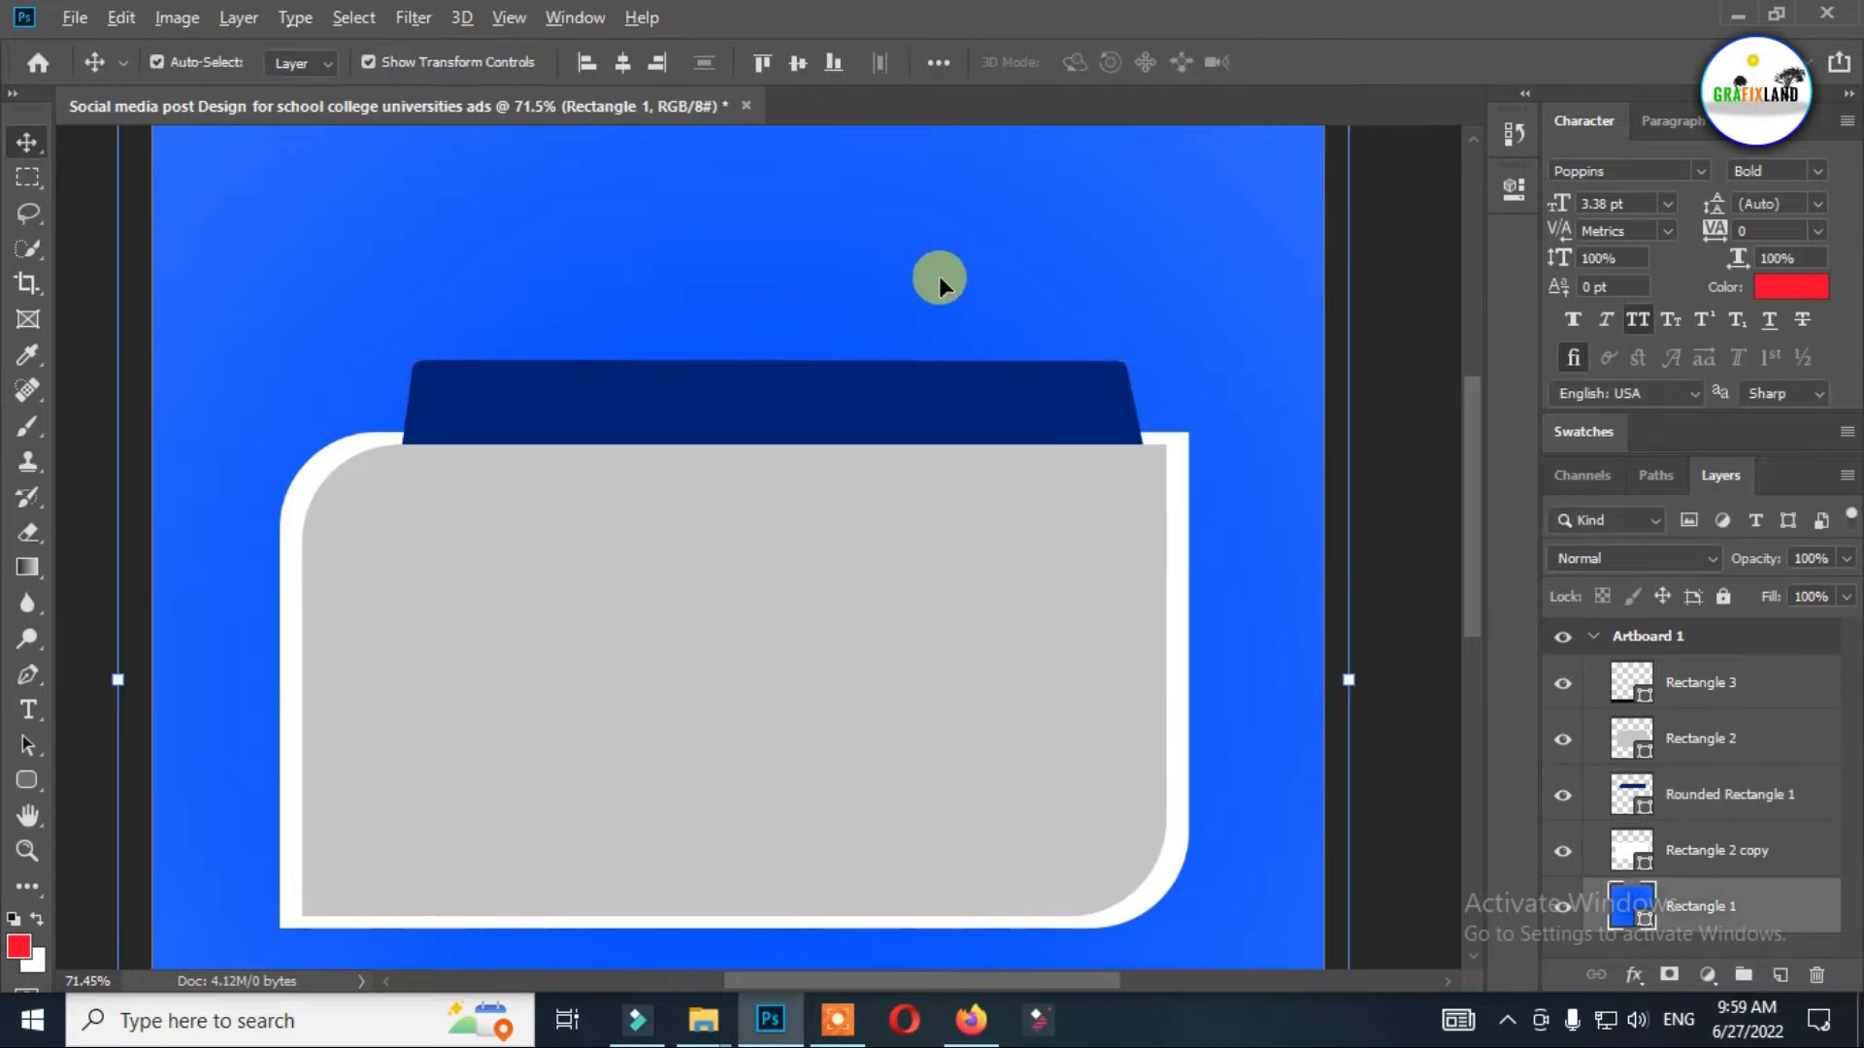
# Start a text line in the blue area above the navy bar, using the Bebas Regular font.
pyautogui.scroll(-1, 936, 289)
pyautogui.scroll(-1, 935, 291)
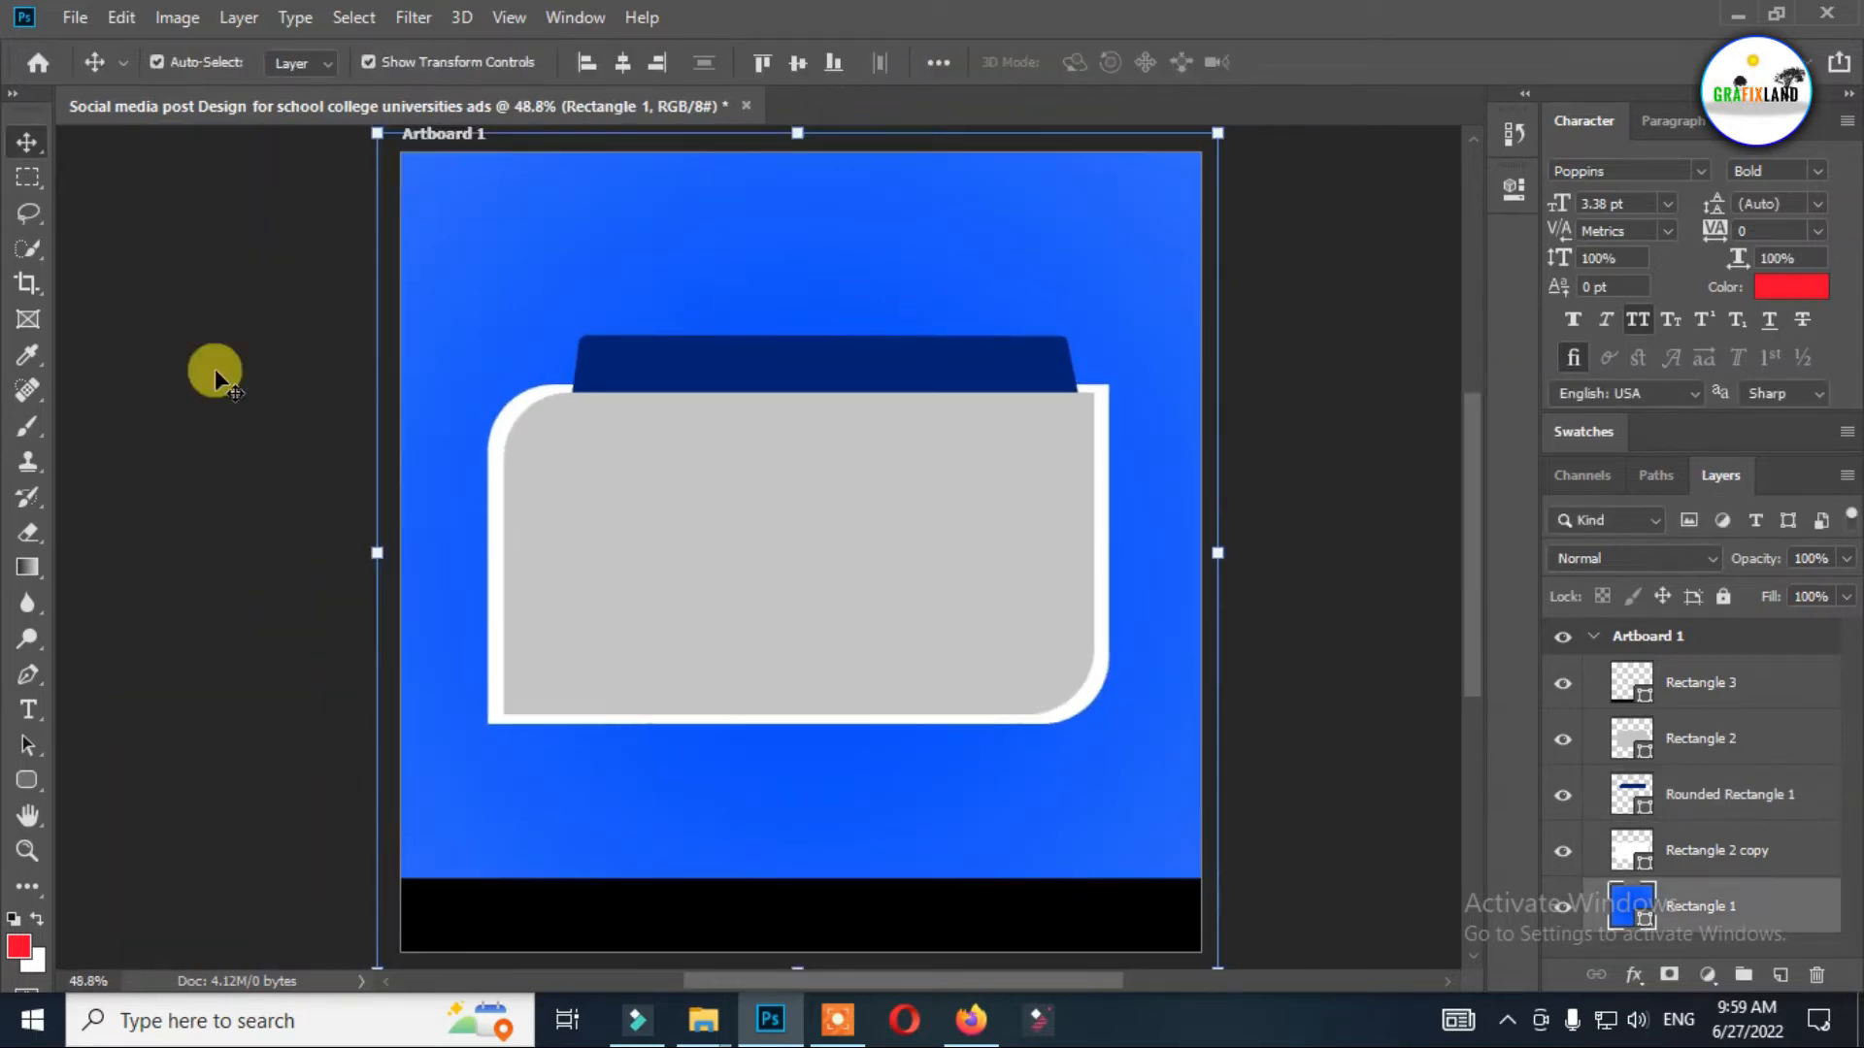
pyautogui.click(28, 710)
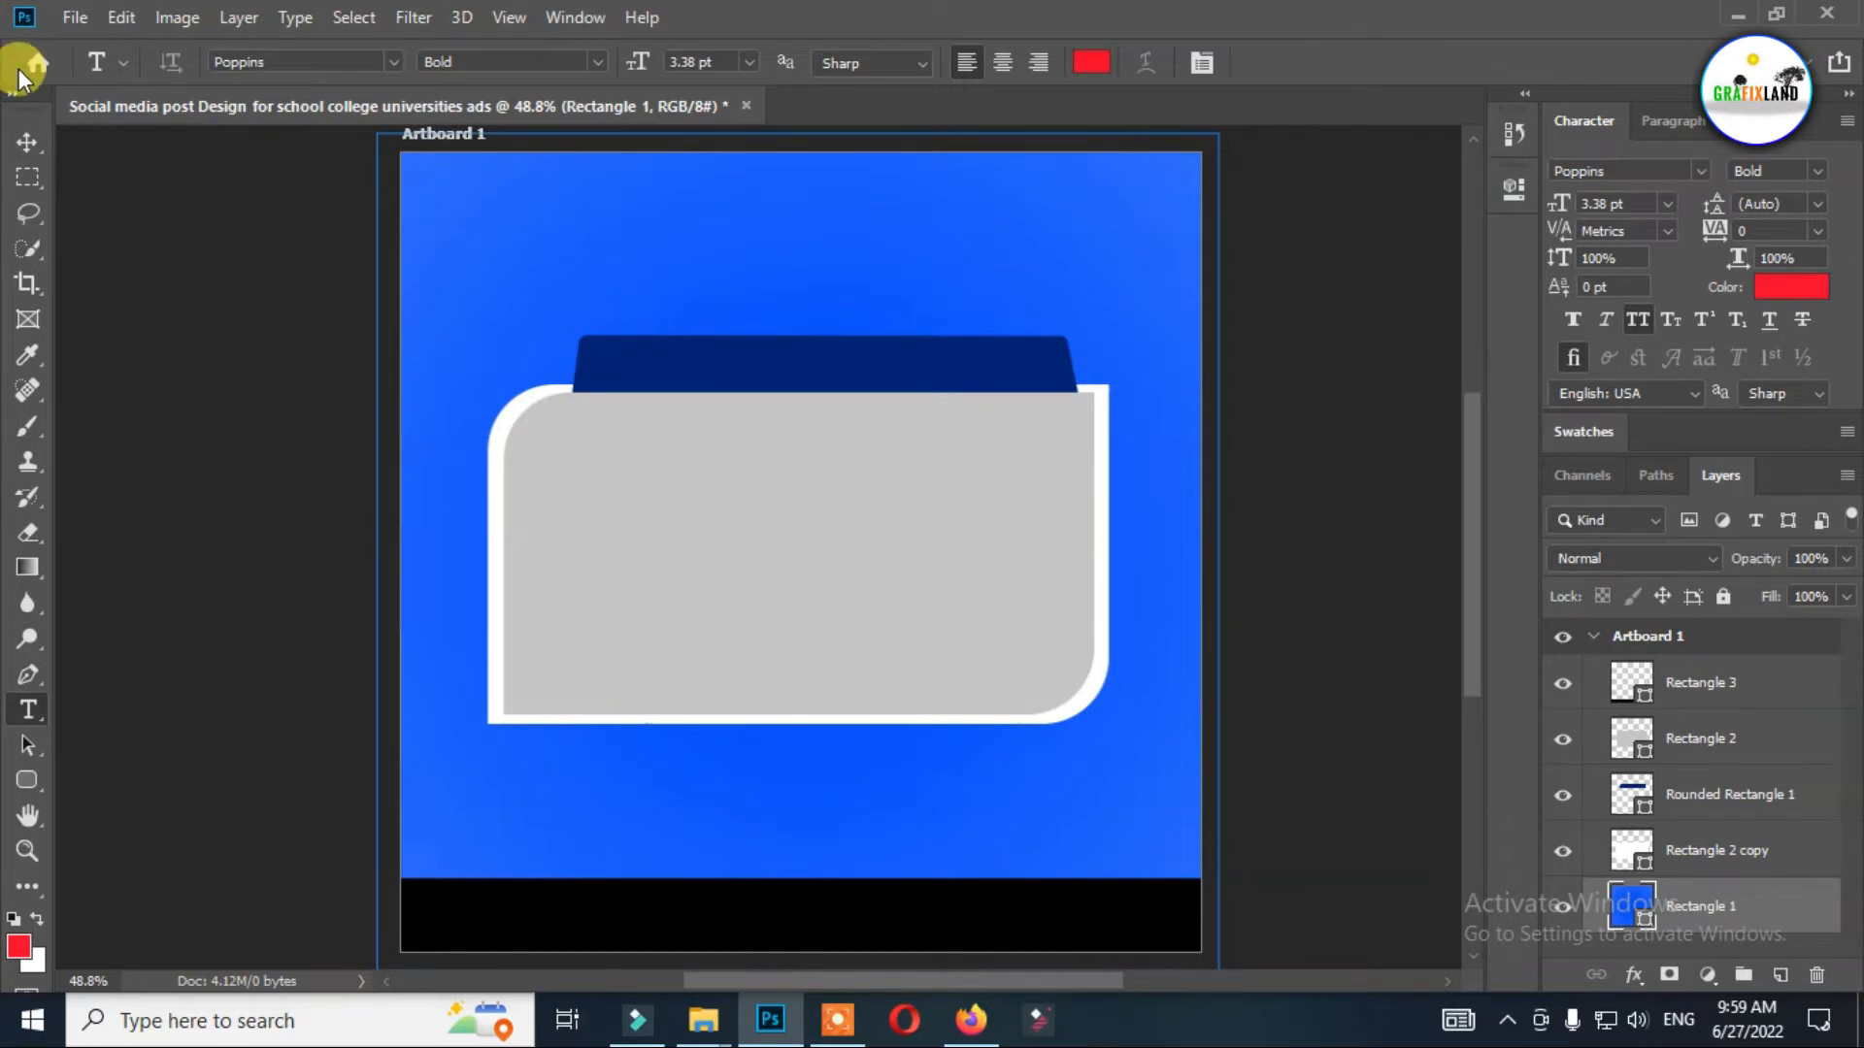
pyautogui.click(27, 141)
pyautogui.click(191, 202)
pyautogui.click(26, 712)
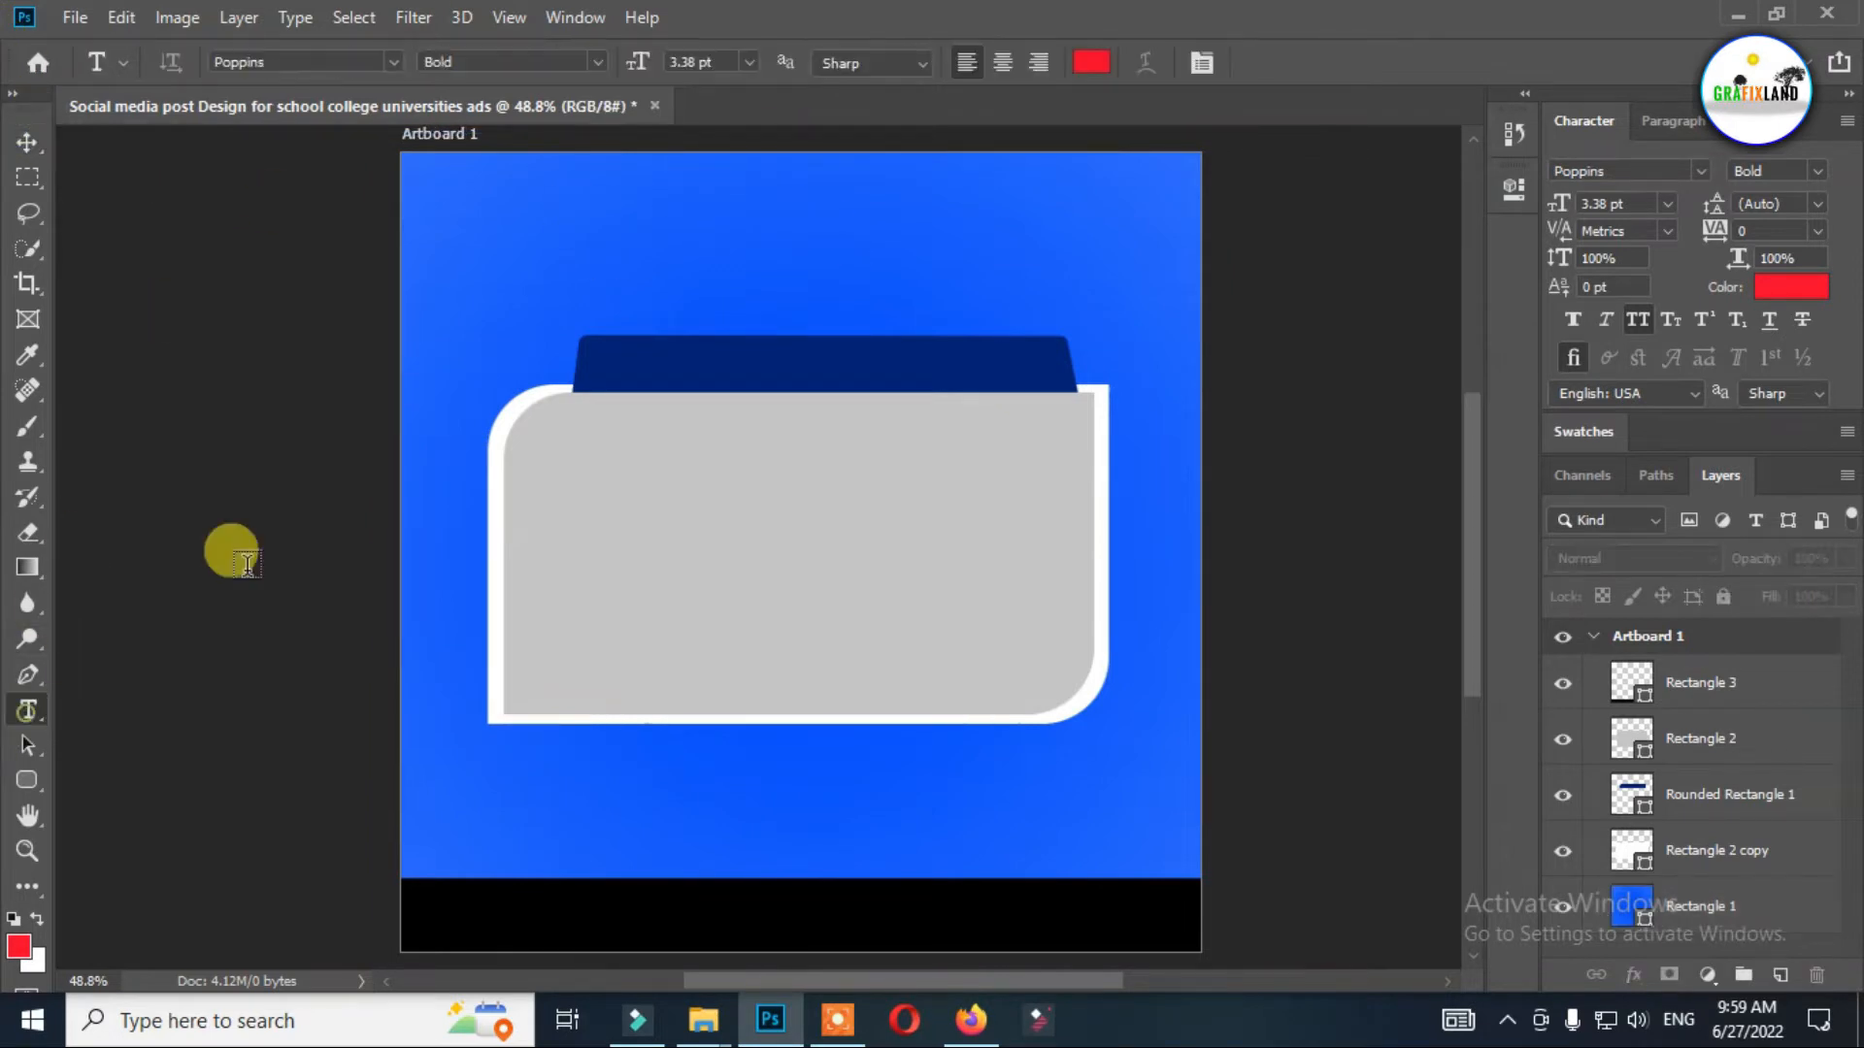
pyautogui.click(1010, 270)
pyautogui.click(389, 61)
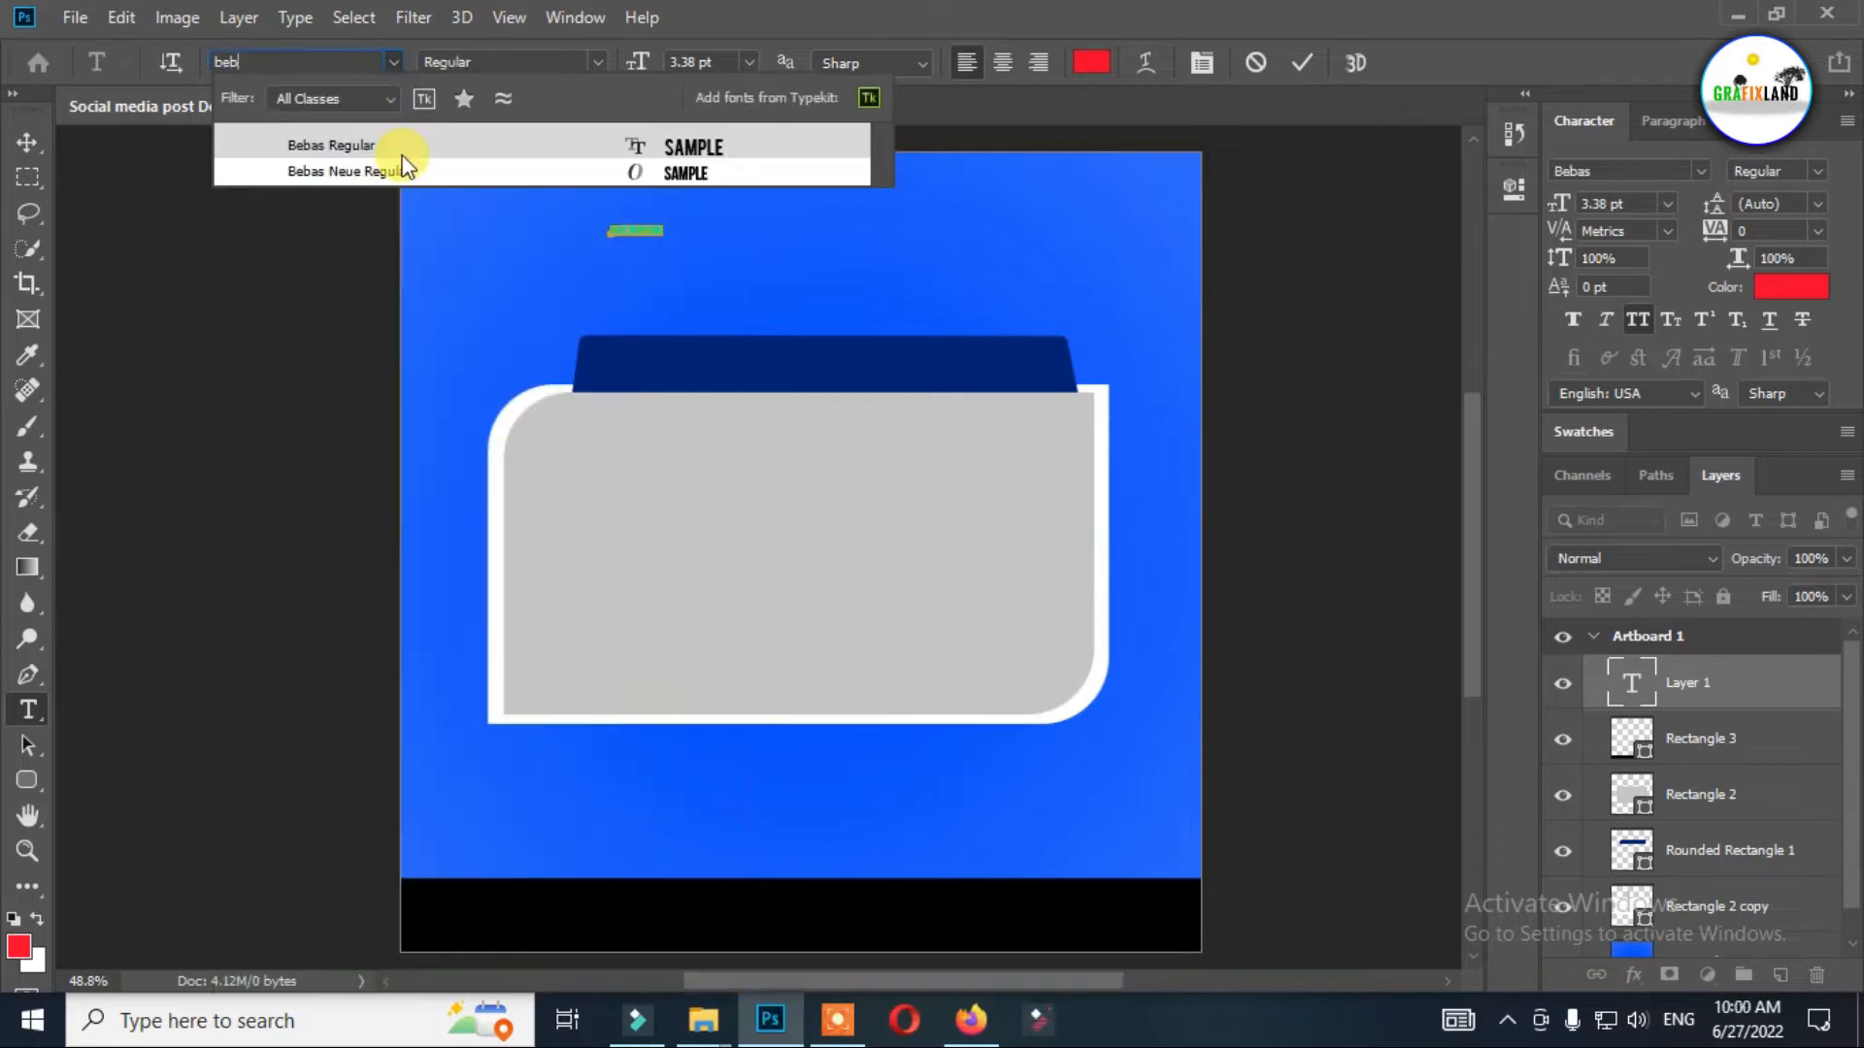
pyautogui.click(406, 149)
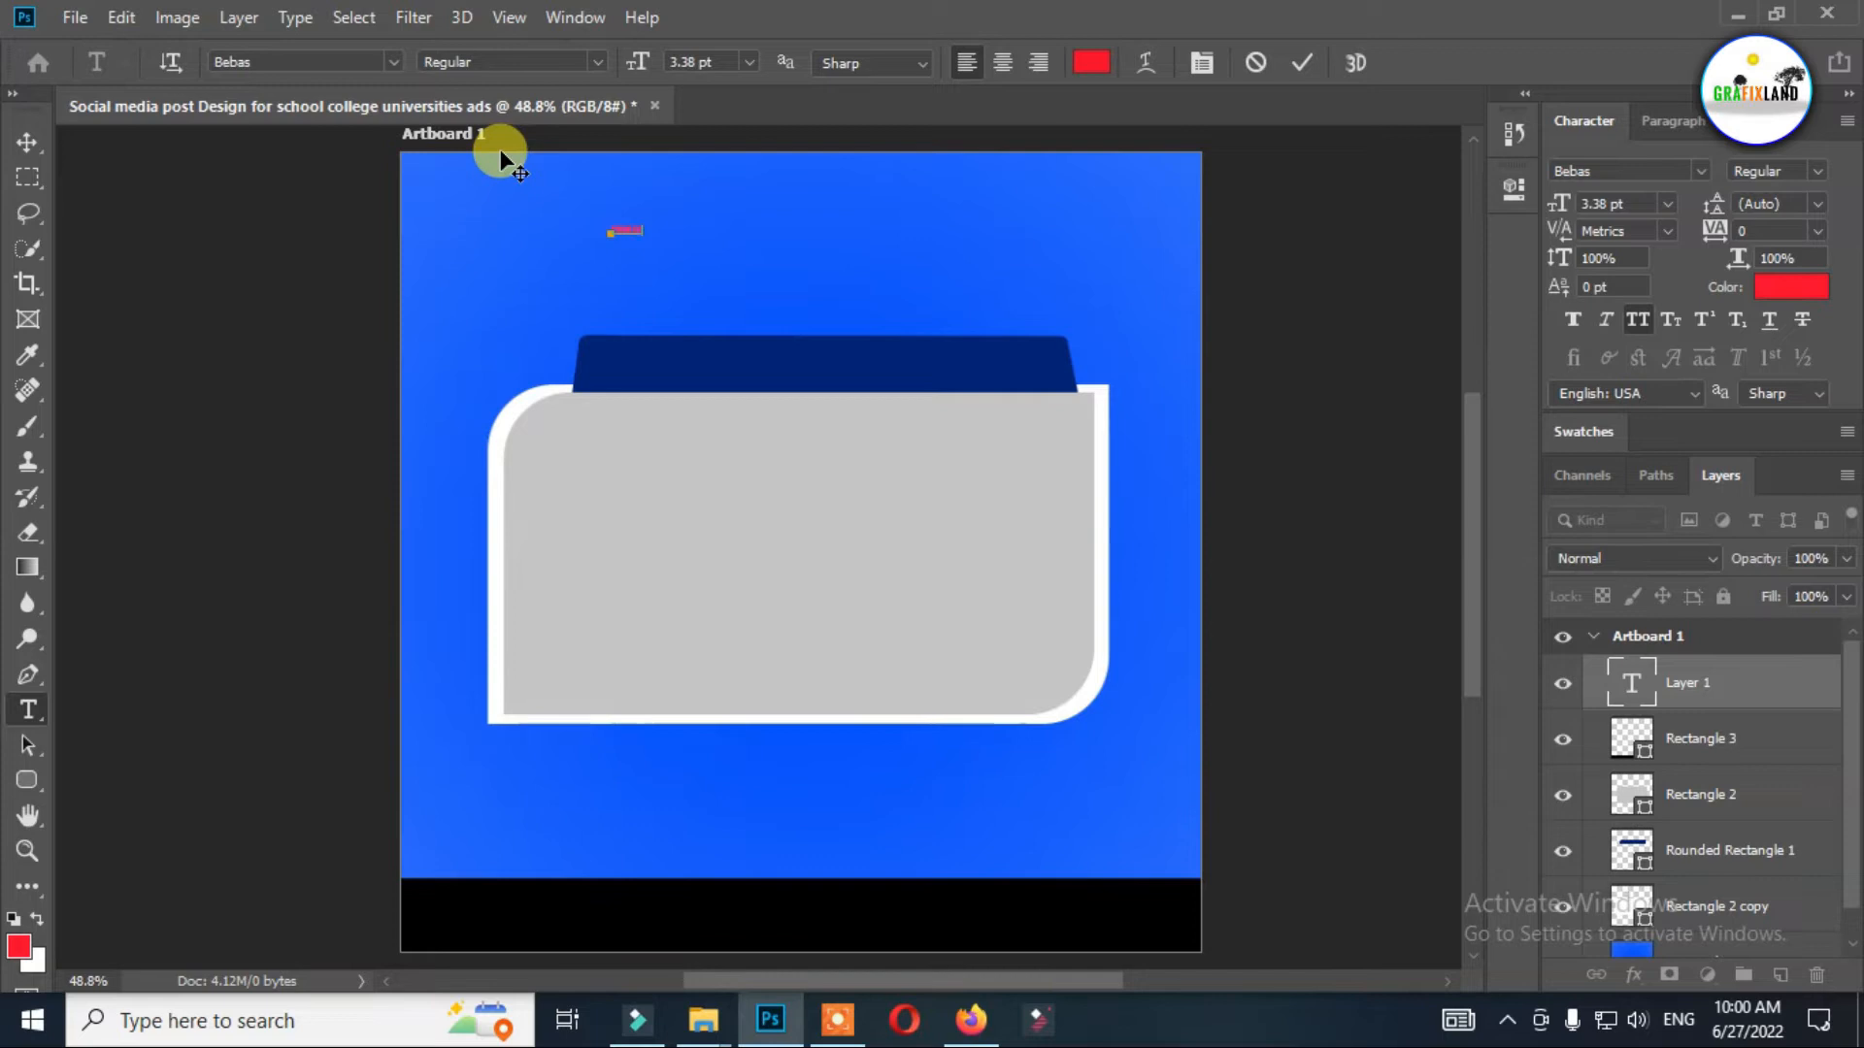
# Enlarge the heading text to 25.38 pt and shorten its wording to "COLLEGE NAME".
pyautogui.hotkey('ctrl', 'a')
pyautogui.moveTo(637, 61); pyautogui.dragTo(670, 86)
pyautogui.moveTo(866, 247); pyautogui.dragTo(811, 277)
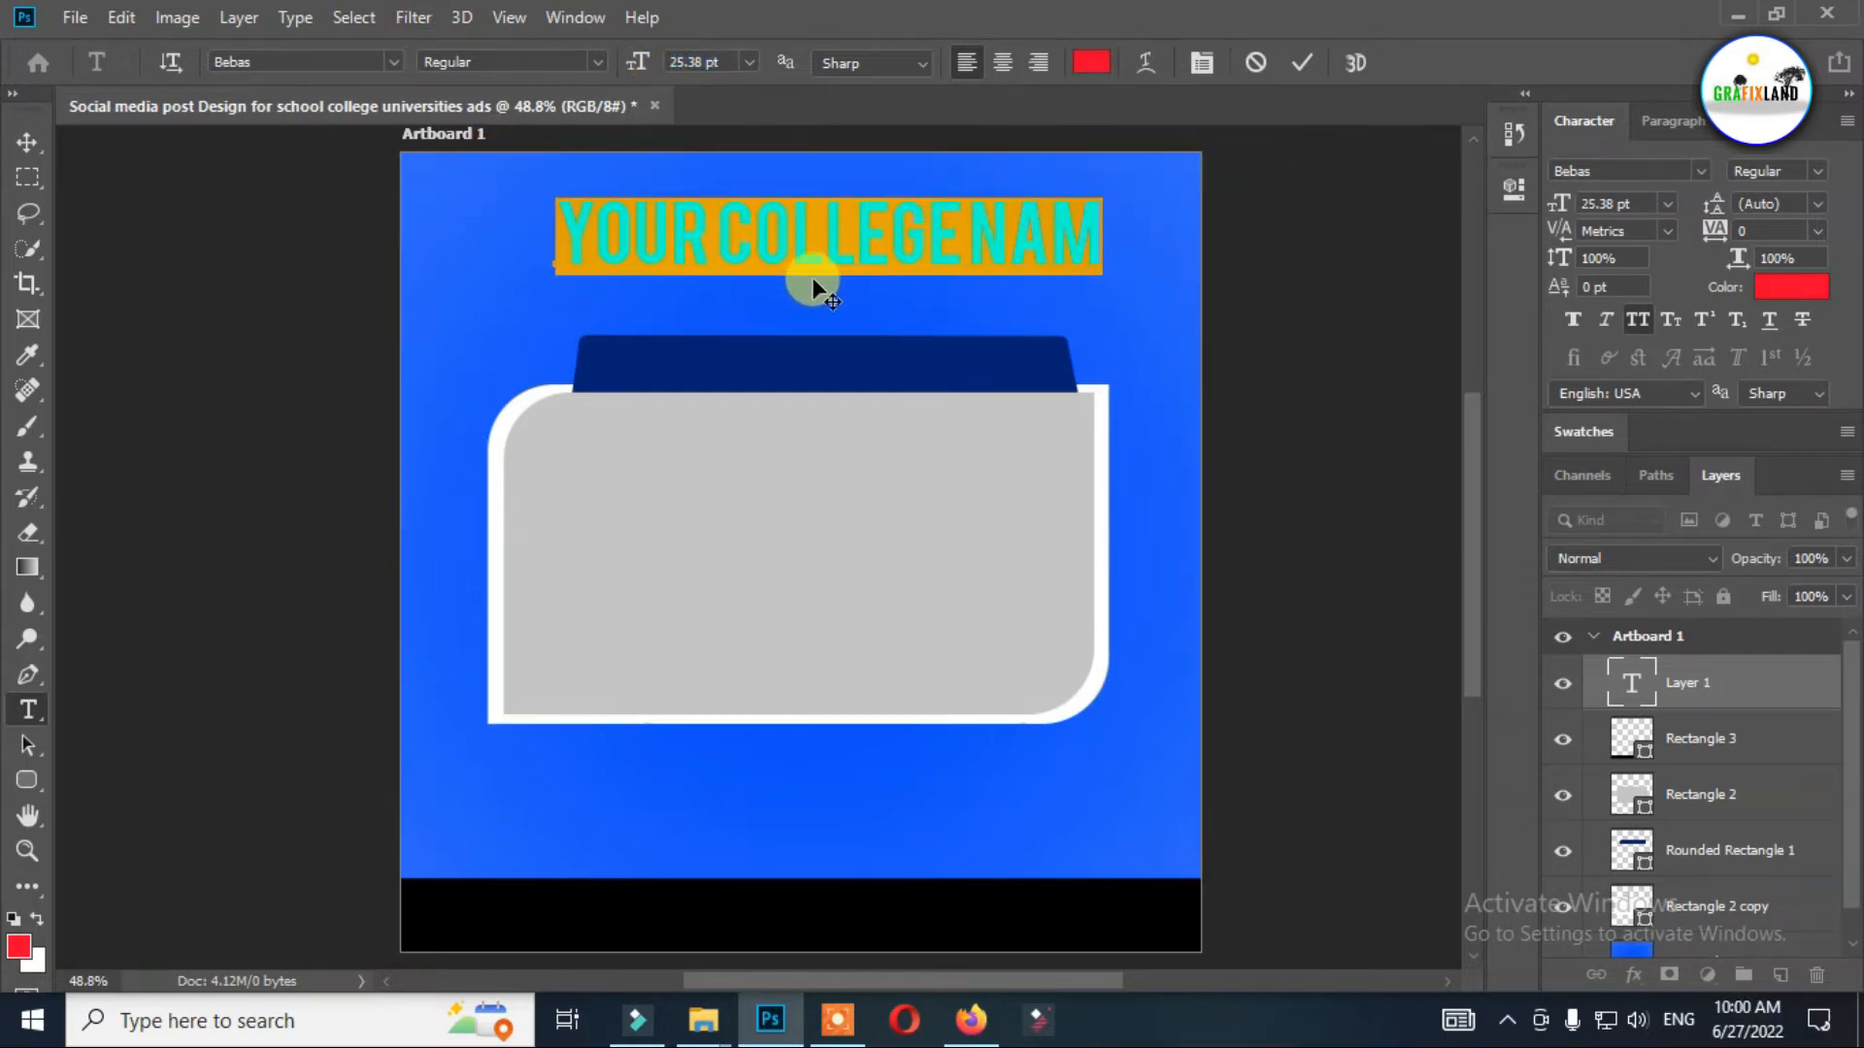
pyautogui.moveTo(721, 238); pyautogui.dragTo(485, 237)
pyautogui.press('BackSpace')
pyautogui.click(927, 216)
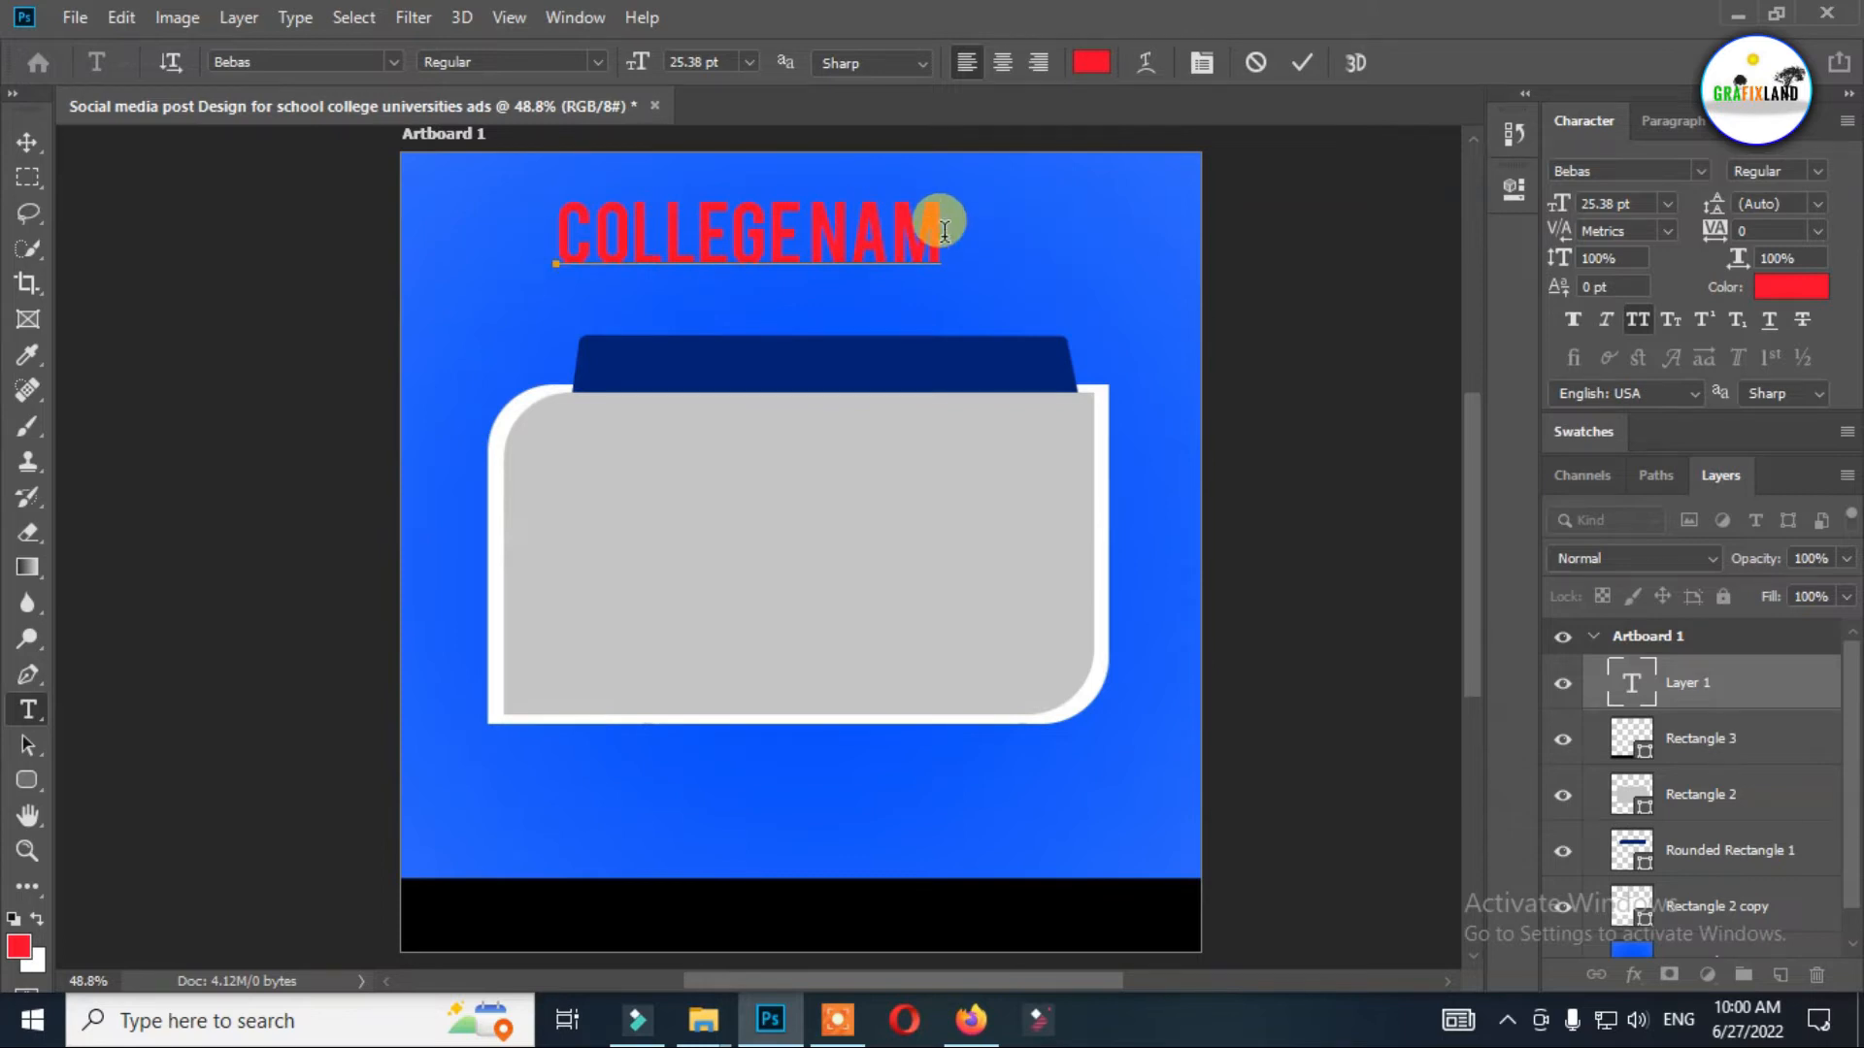
# Change the heading's text color to white (ffffff).
pyautogui.hotkey('ctrl', 'a')
pyautogui.click(1091, 62)
pyautogui.moveTo(1173, 195); pyautogui.dragTo(1110, 153)
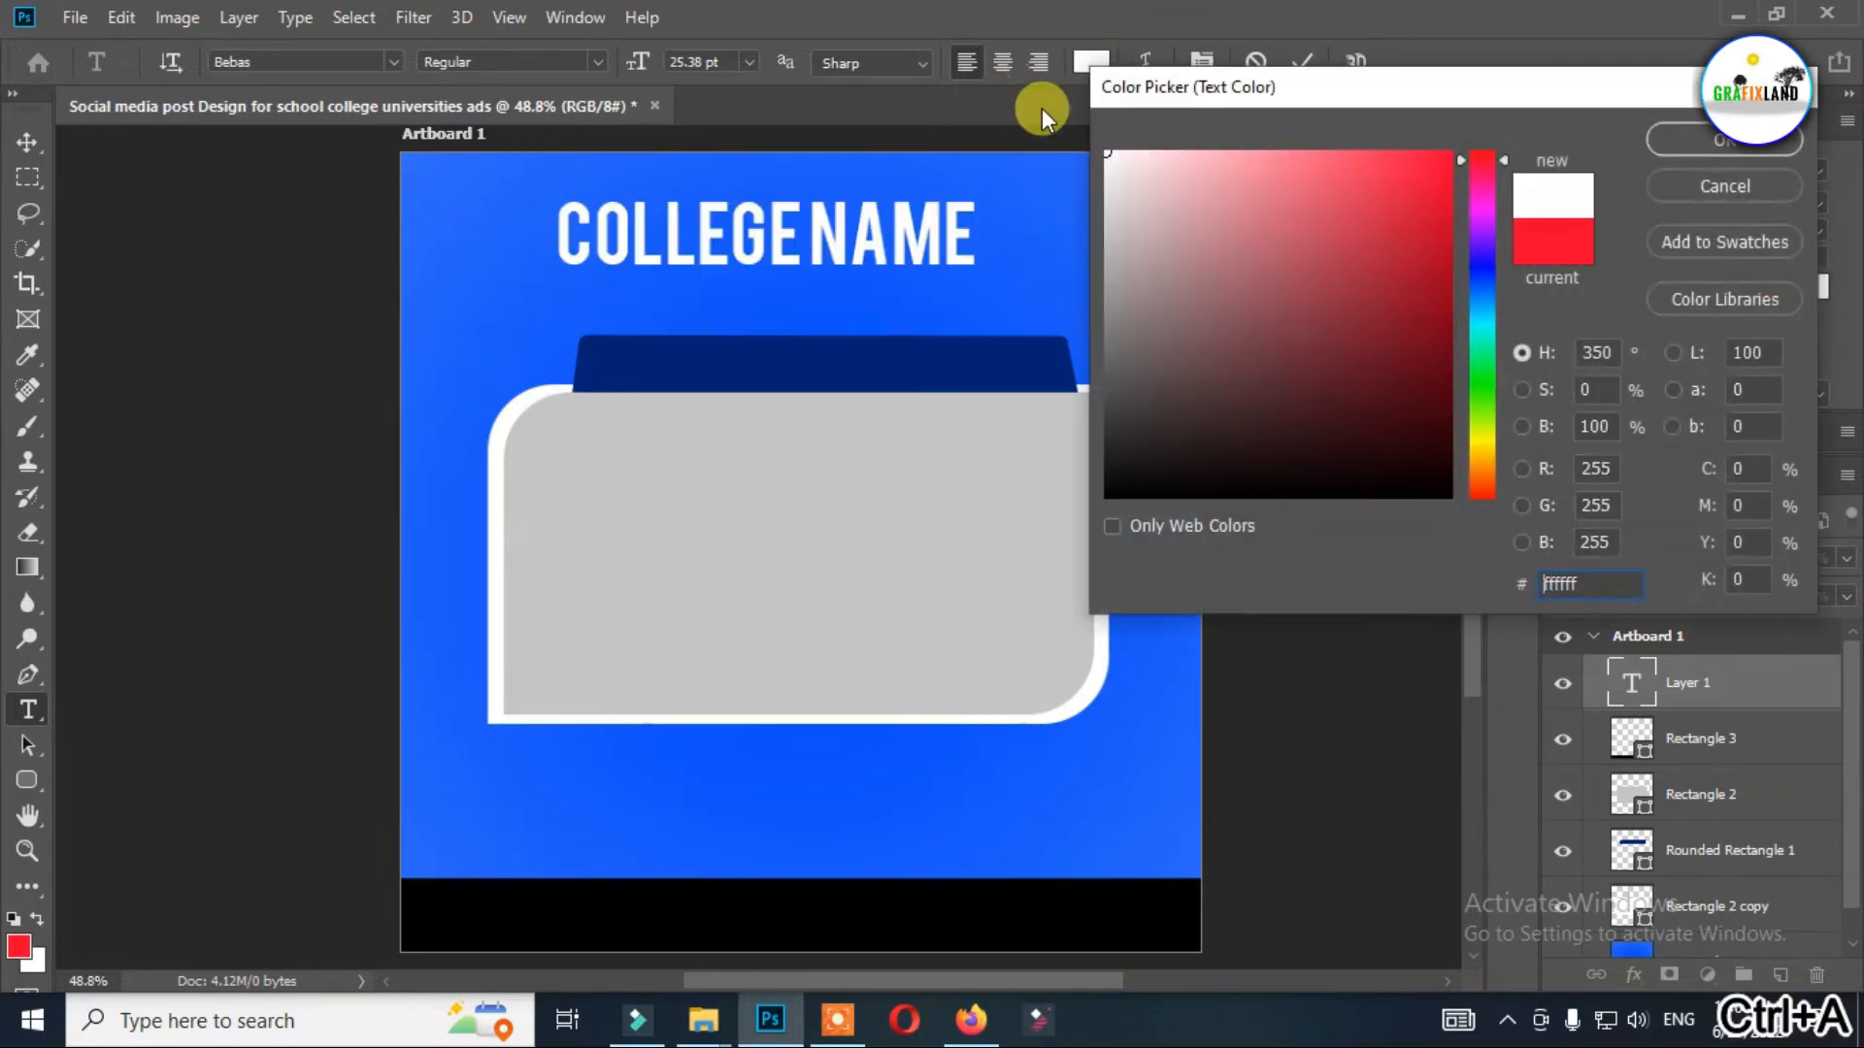
pyautogui.click(1674, 140)
# Add an extra space between "COLLEGE" and "NAME" and set the heading's tracking to 80.
pyautogui.click(813, 238)
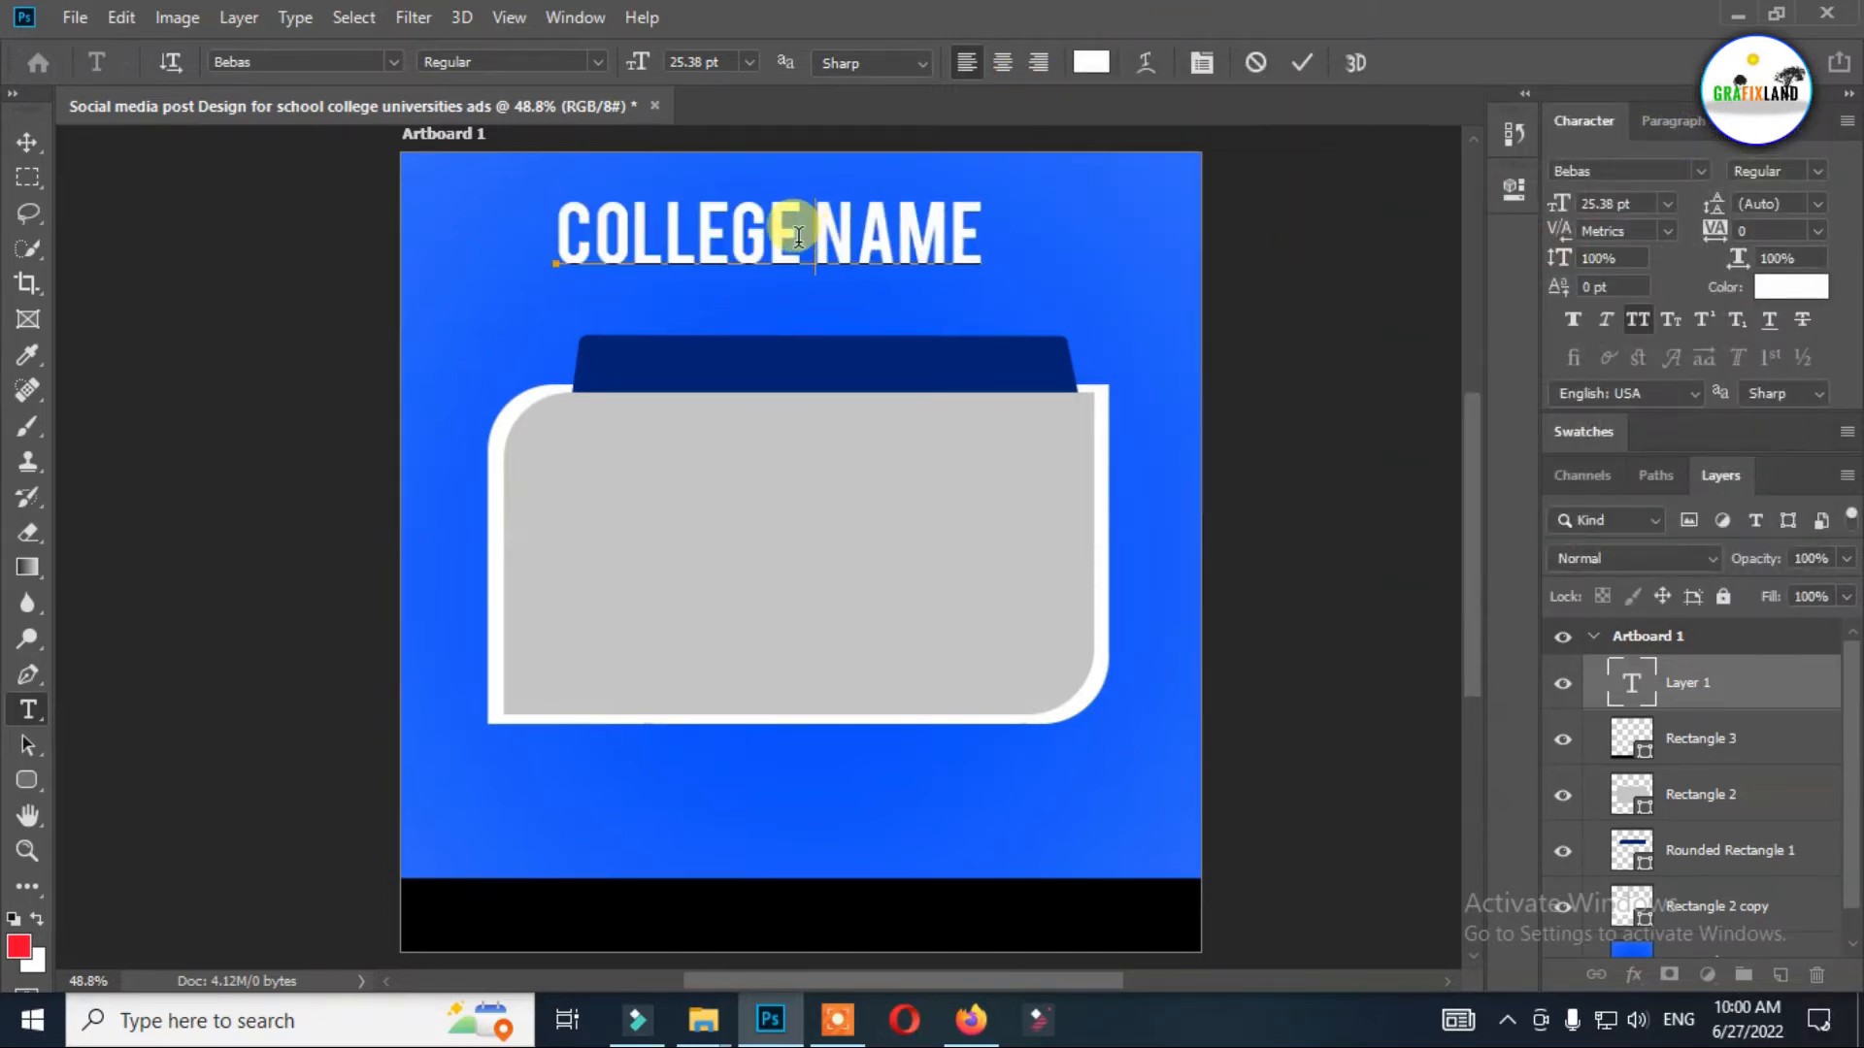
pyautogui.hotkey('ctrl', 'a')
pyautogui.hotkey('ctrl', 't')
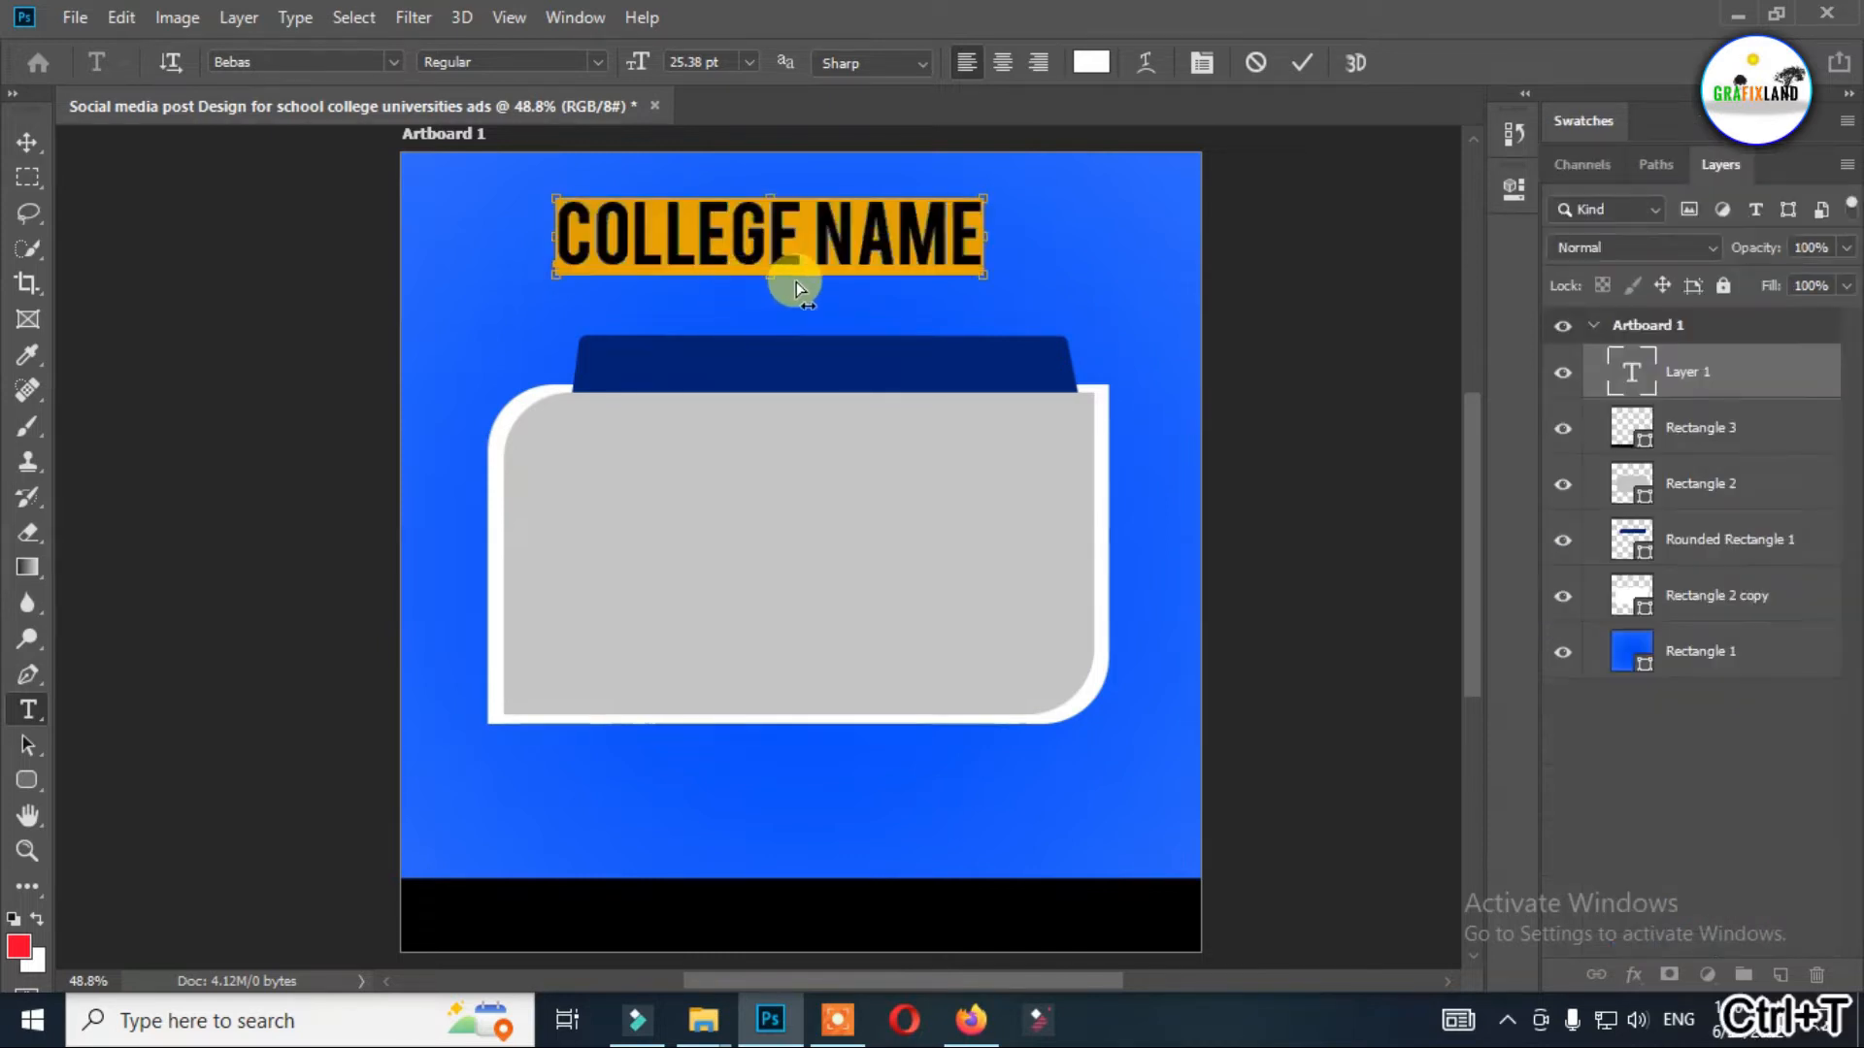
pyautogui.hotkey('ctrl', 't')
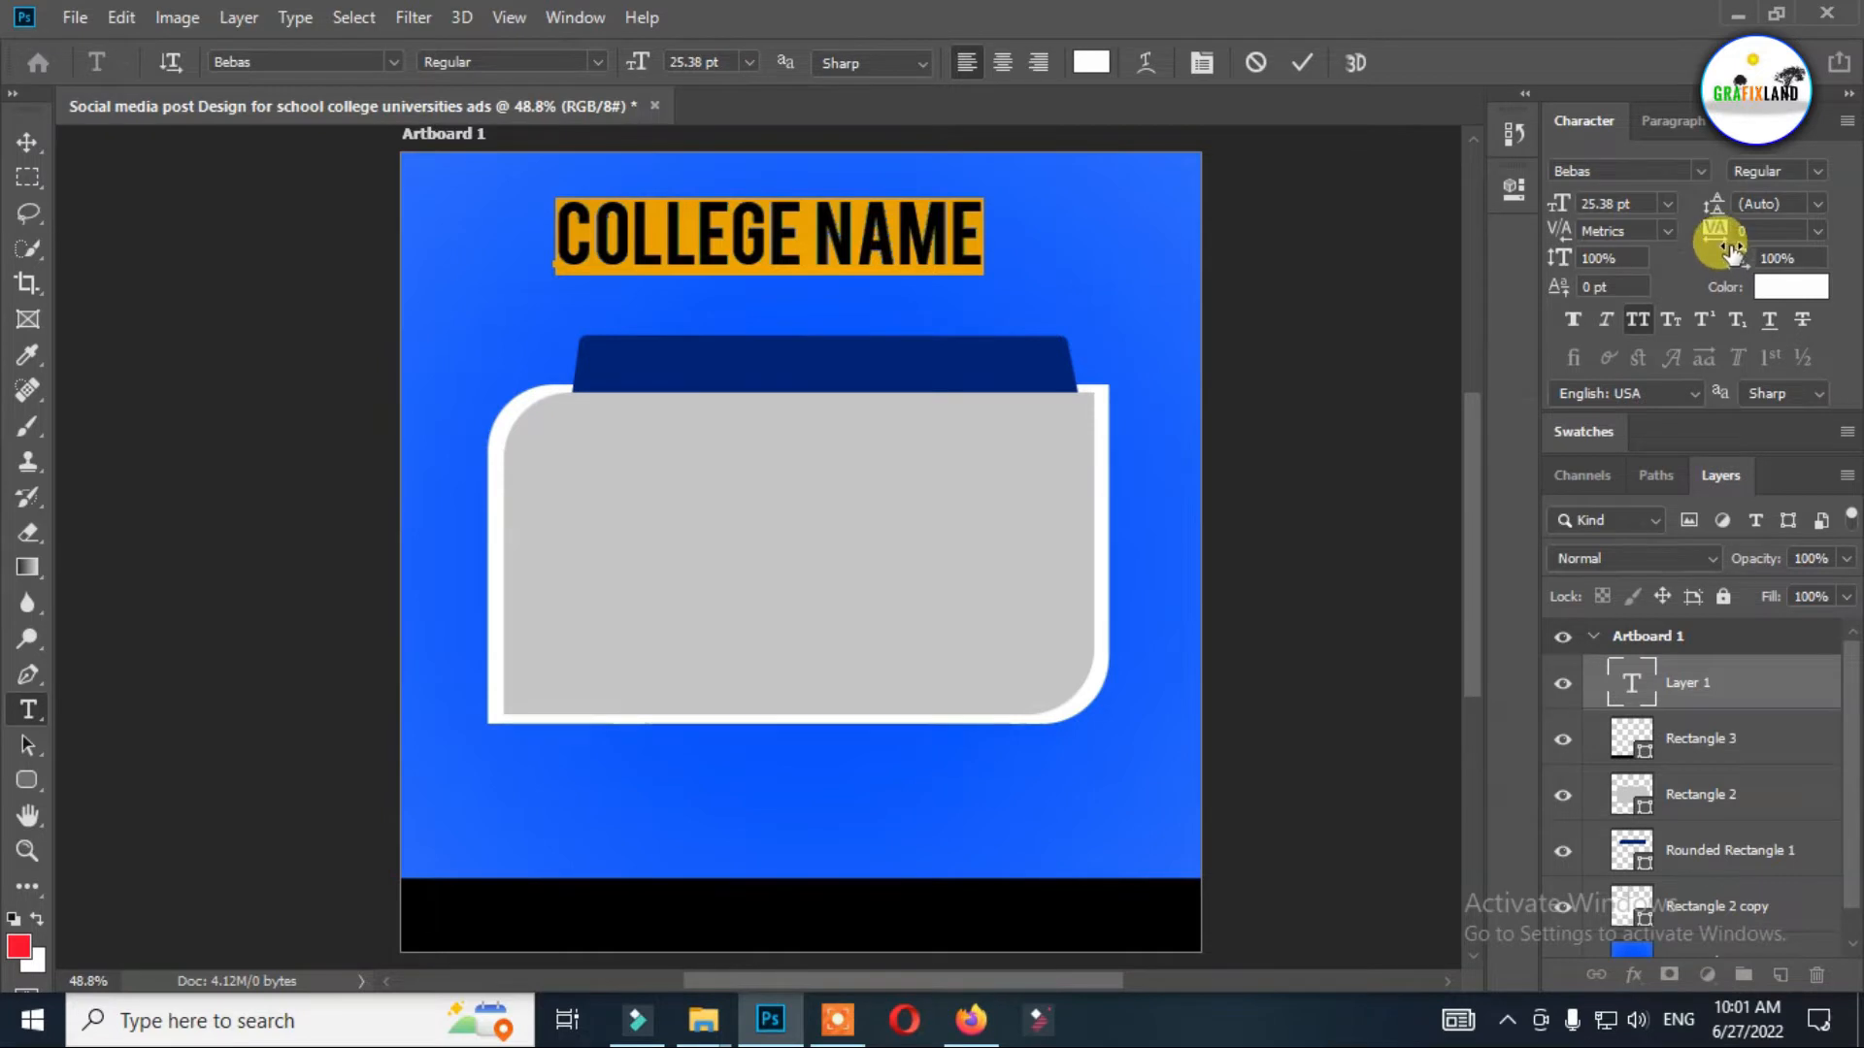
pyautogui.moveTo(1724, 239); pyautogui.dragTo(1727, 241)
# Duplicate the "COLLEGE NAME" heading just below the original and set the copy's tracking to 0.
pyautogui.click(29, 142)
pyautogui.moveTo(789, 228); pyautogui.dragTo(786, 270)
pyautogui.press('t')
pyautogui.click(786, 270)
pyautogui.hotkey('ctrl', 'a')
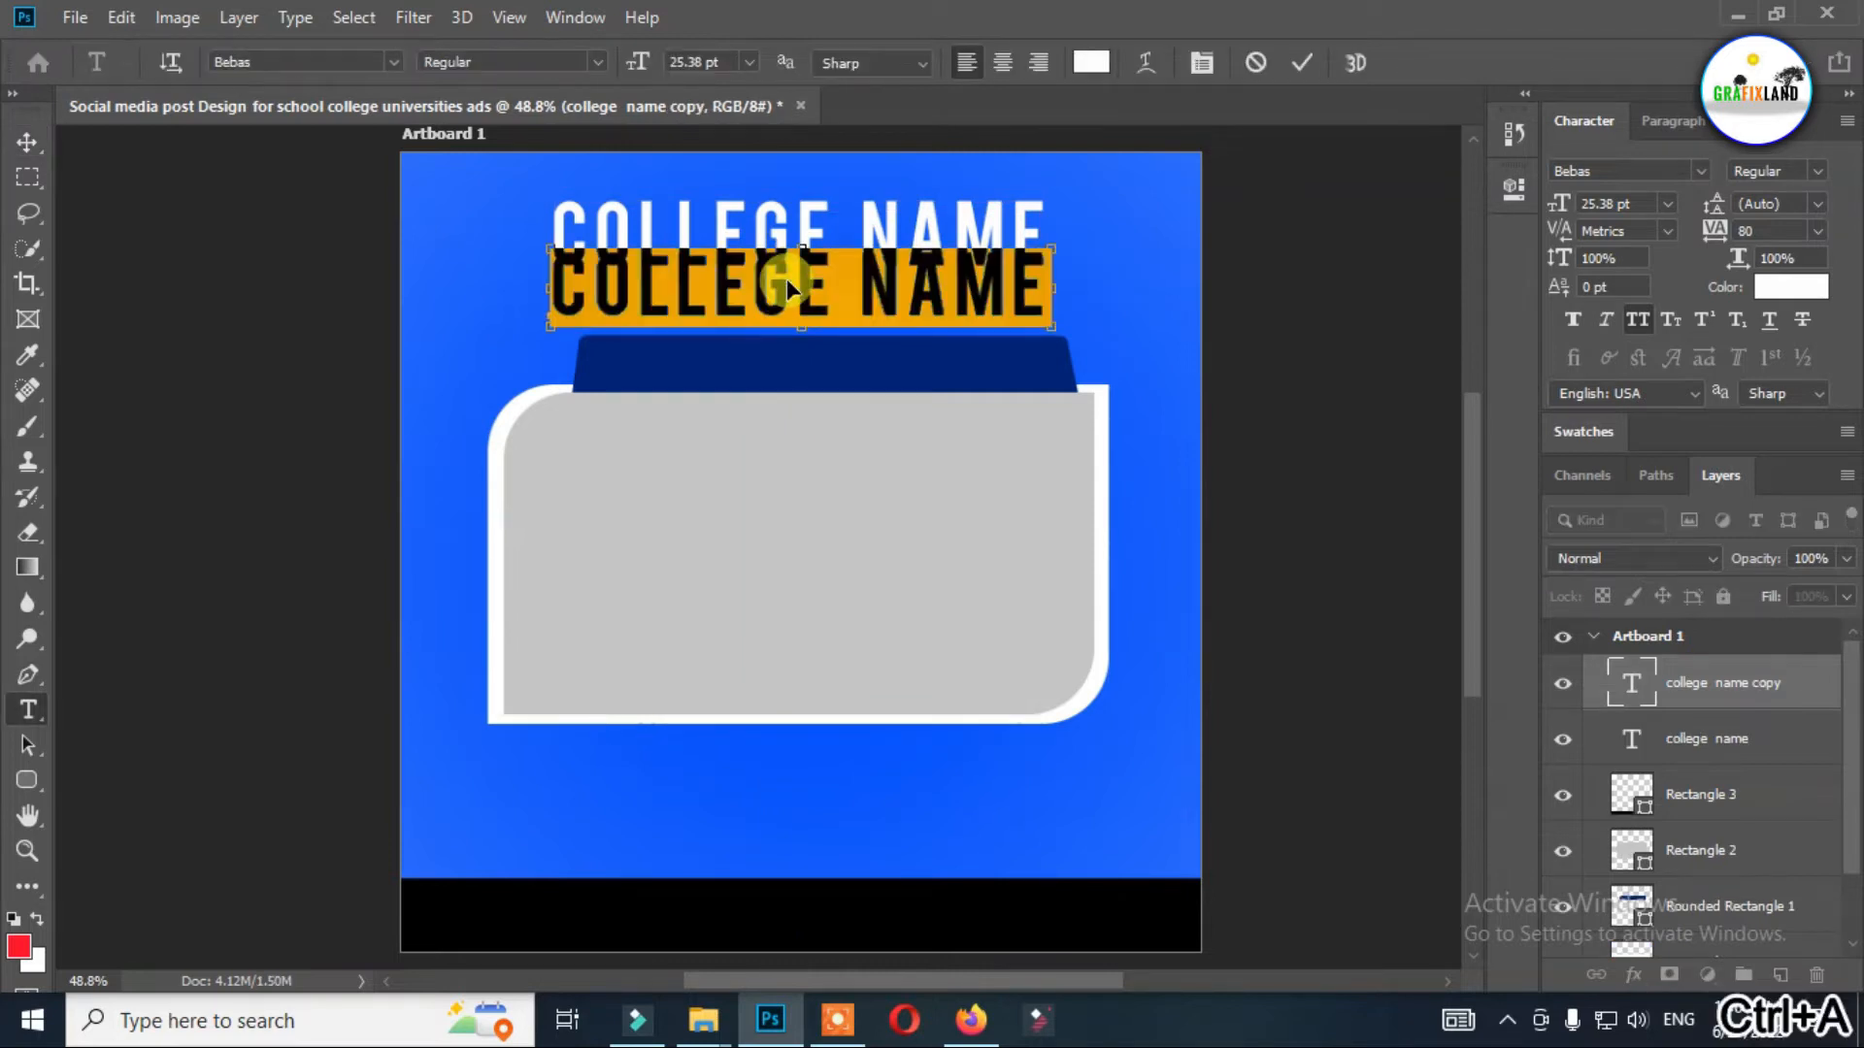
pyautogui.hotkey('ctrl', 't')
pyautogui.hotkey('ctrl', 't')
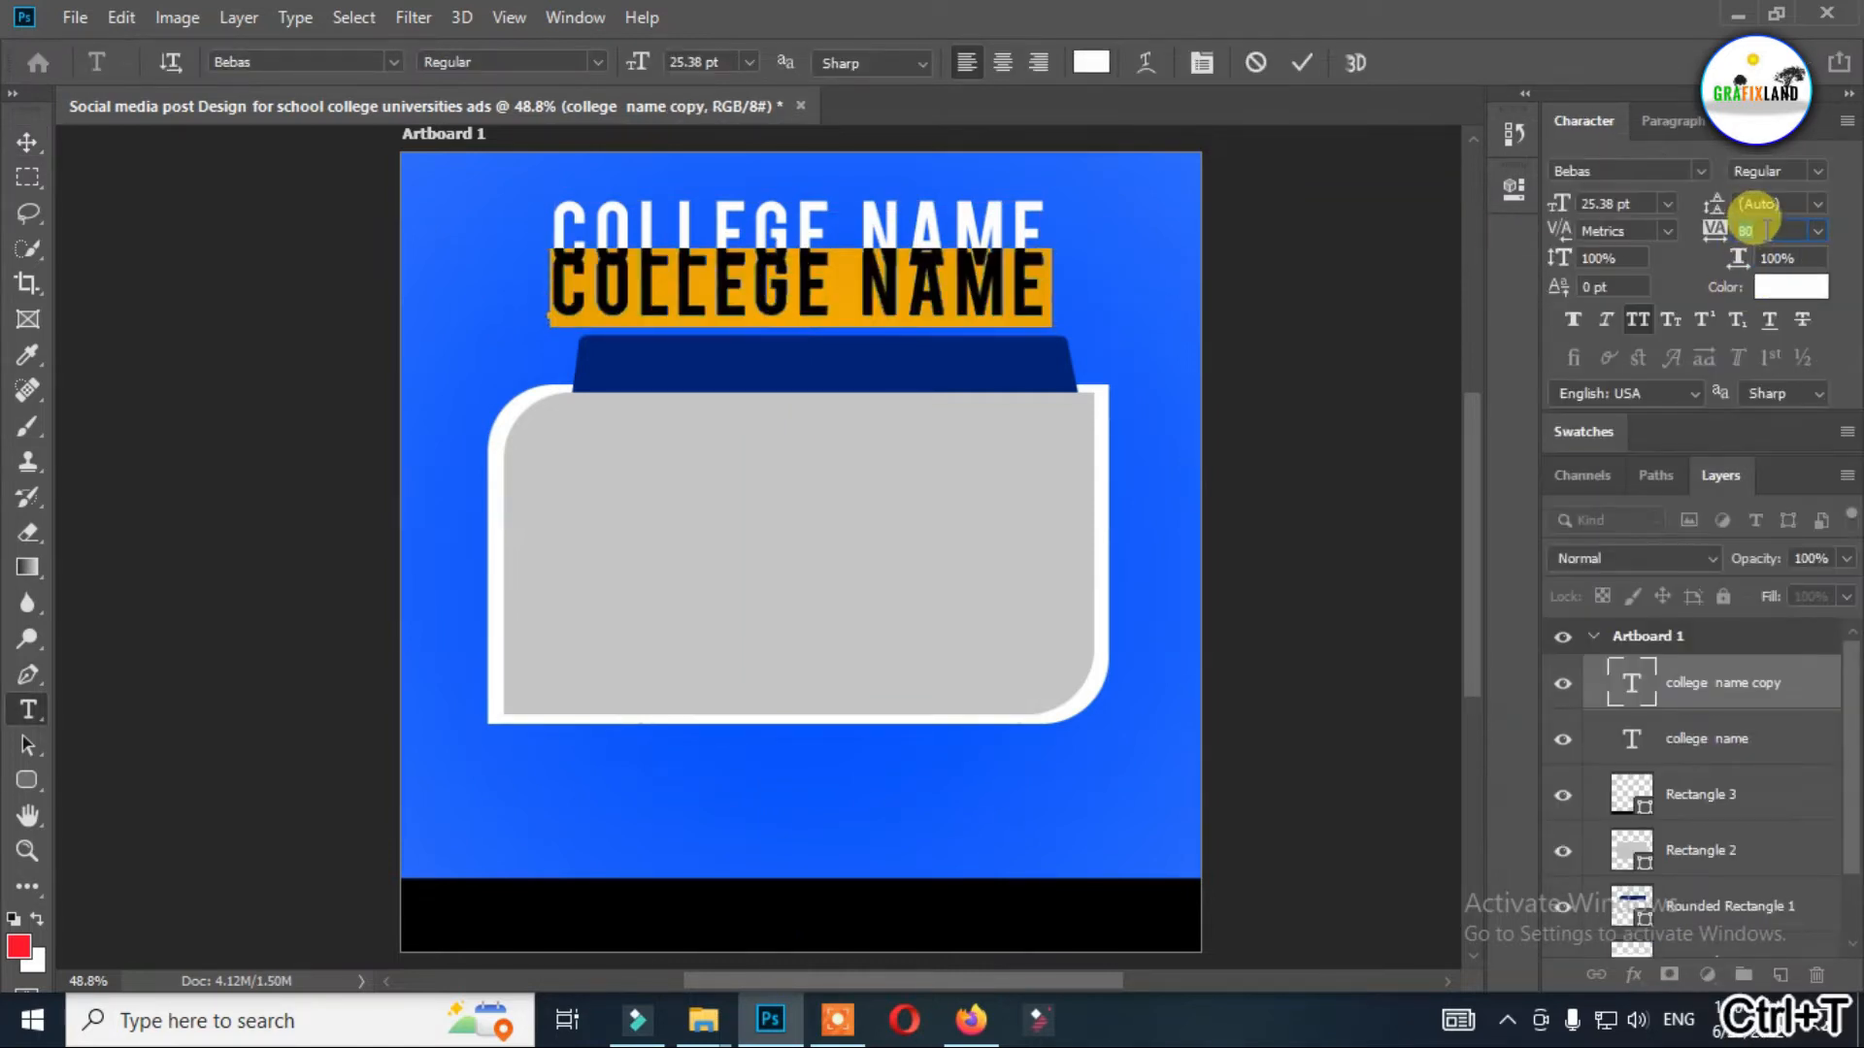
pyautogui.write('0')
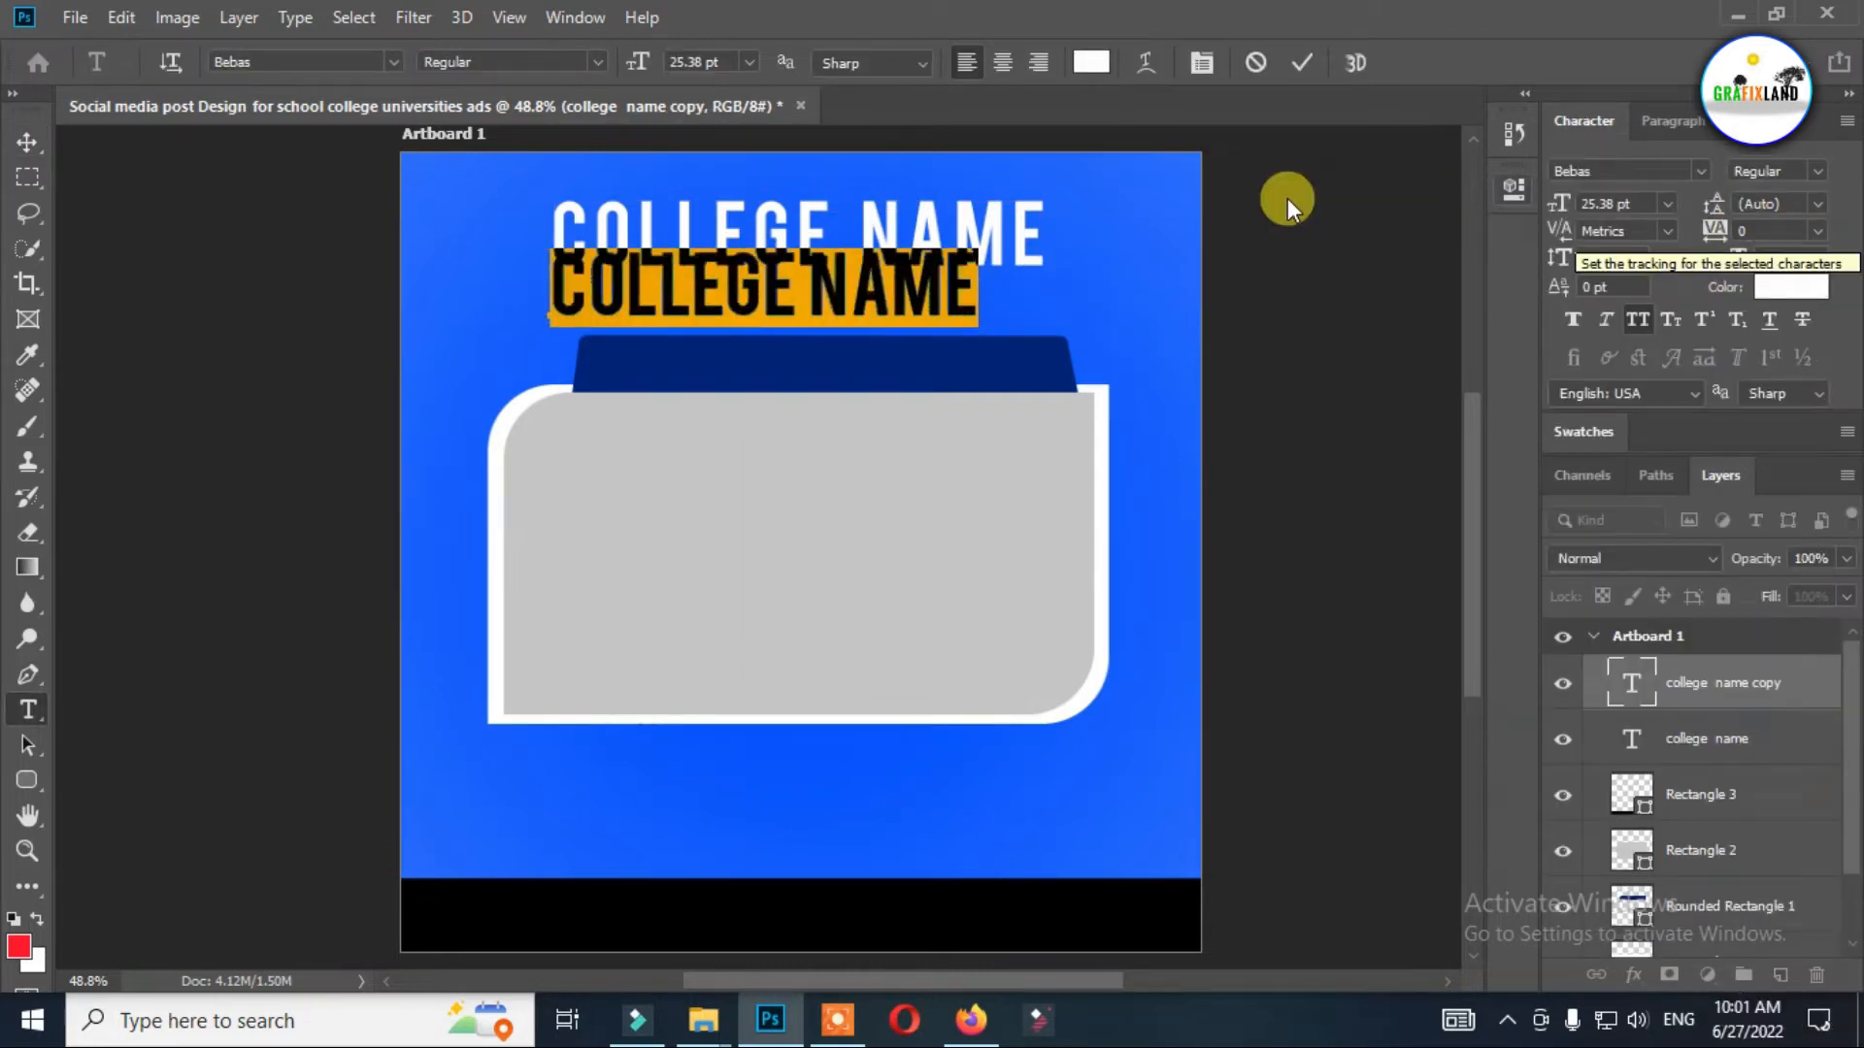
# Set the copied text line to the Bebas Neue font at 10 pt.
pyautogui.click(393, 61)
pyautogui.click(393, 63)
pyautogui.click(346, 62)
pyautogui.click(346, 62)
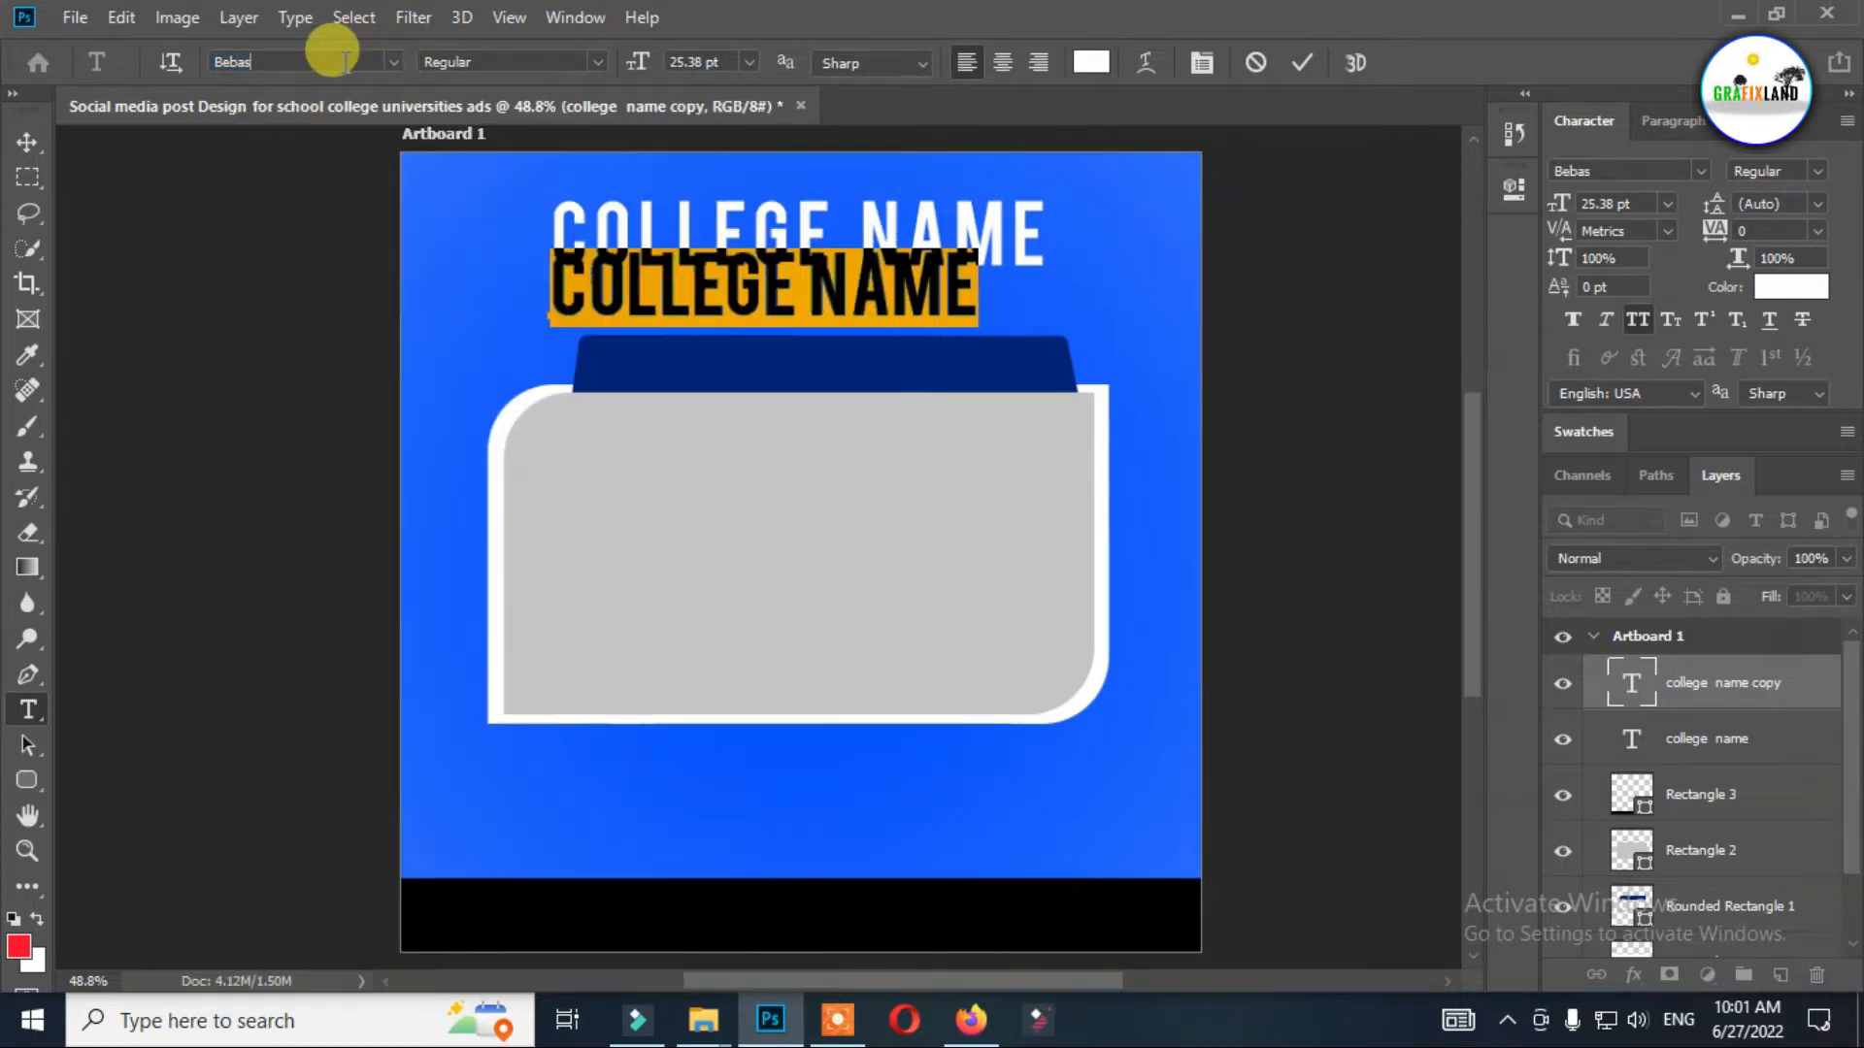
pyautogui.click(371, 171)
pyautogui.click(749, 62)
pyautogui.click(714, 180)
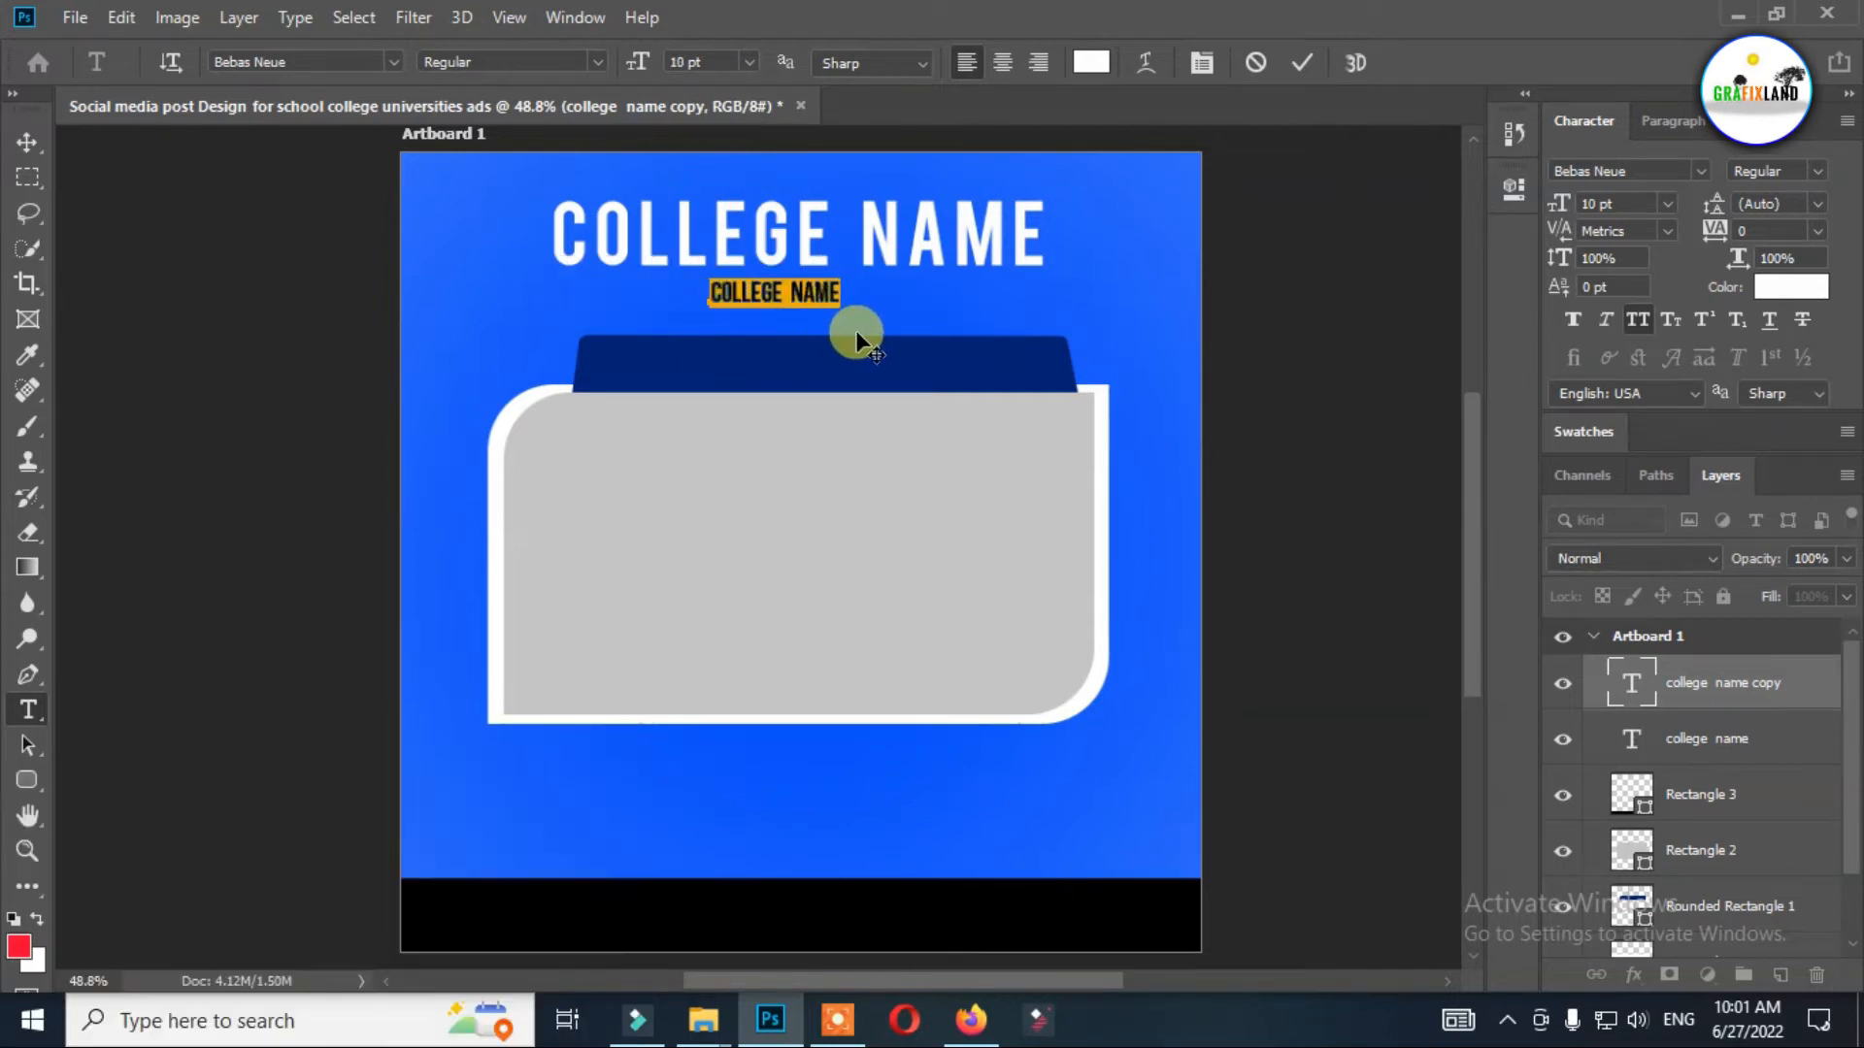
# Replace the copied line's text with "YOUR HEADLINE" and widen its tracking to 860.
pyautogui.write('your ')
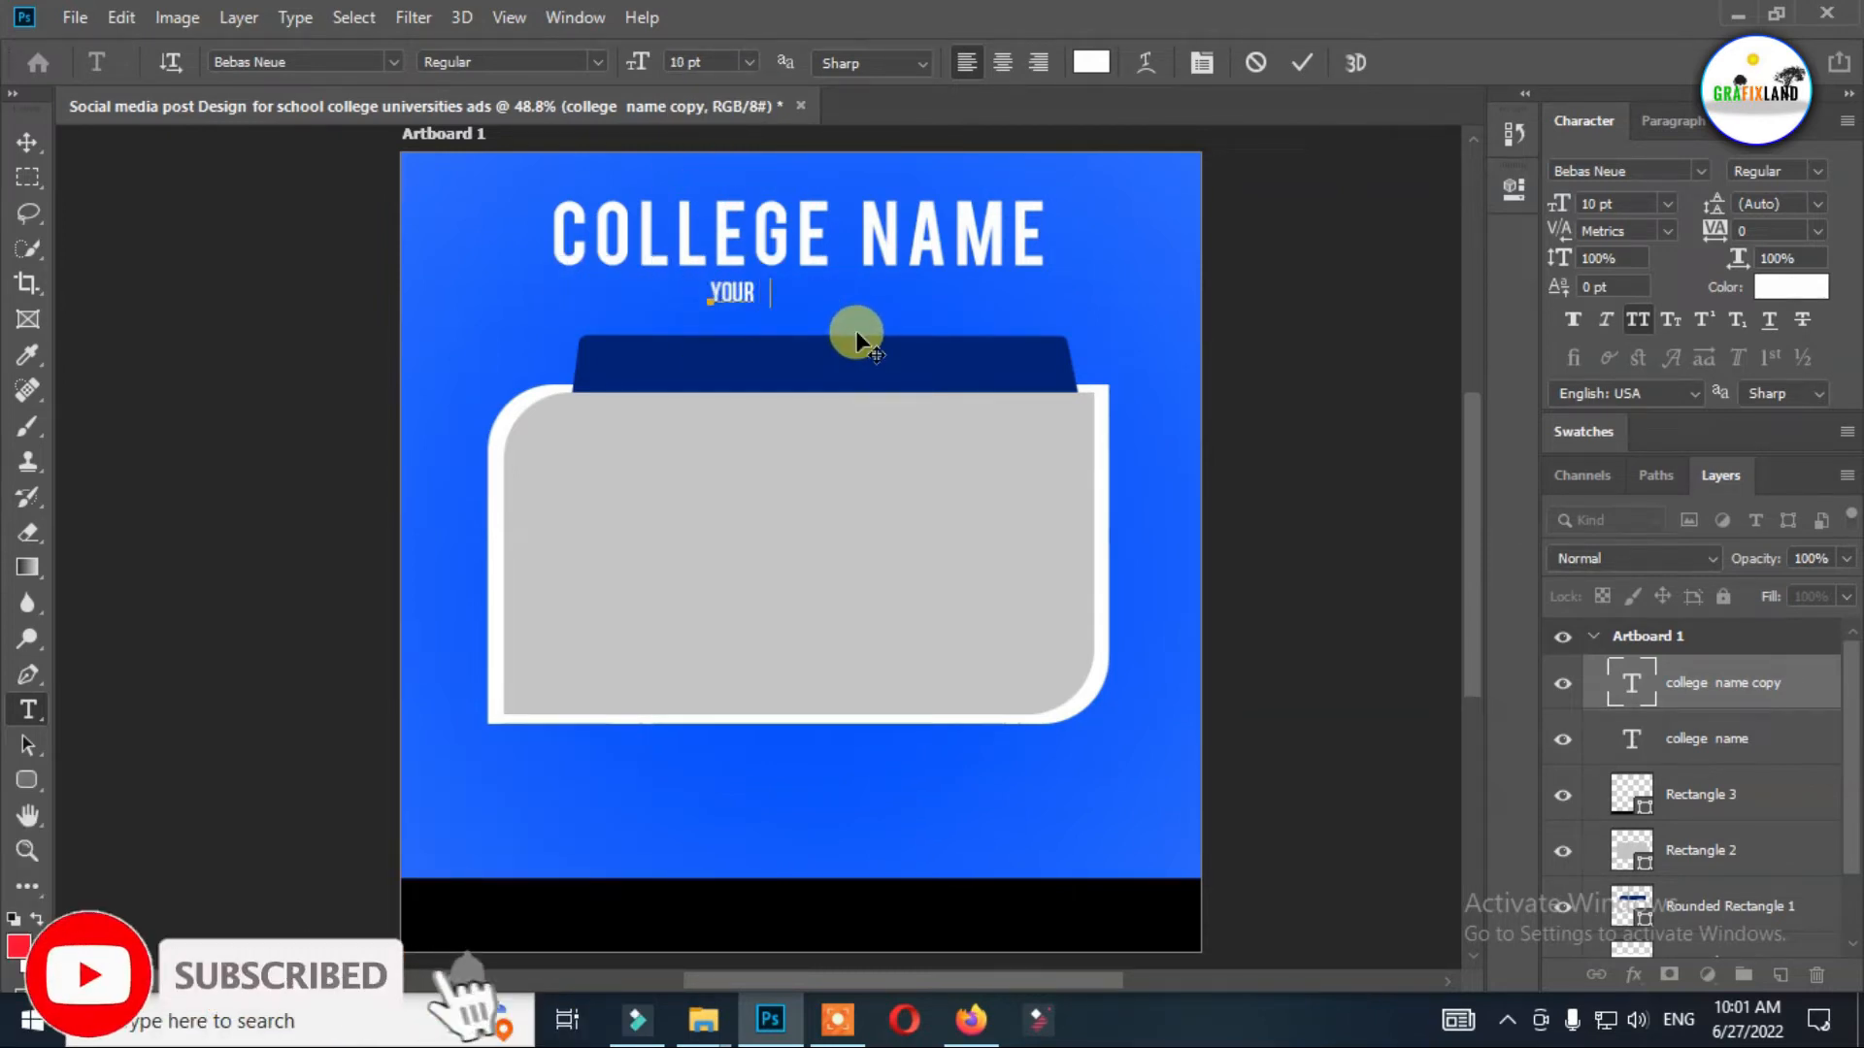
pyautogui.write('head')
pyautogui.hotkey('ctrl', 'a')
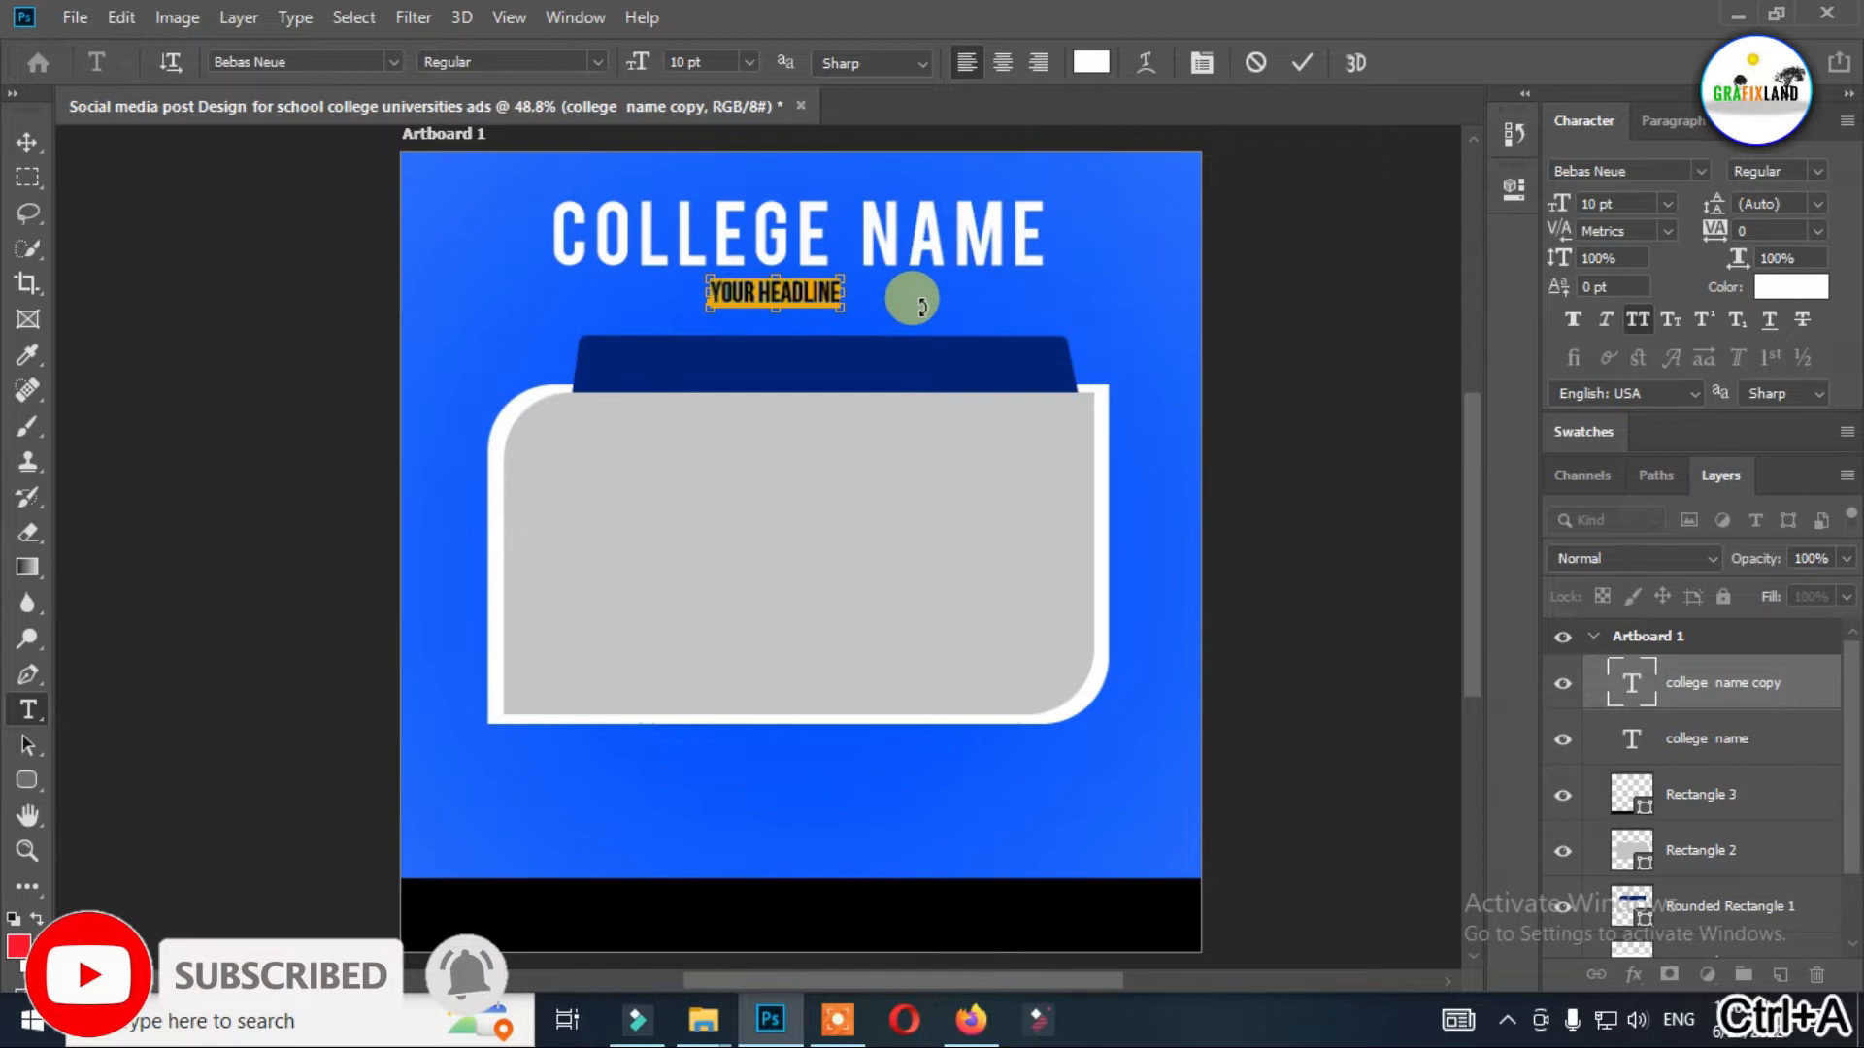
pyautogui.hotkey('ctrl', 't')
pyautogui.hotkey('ctrl', 't')
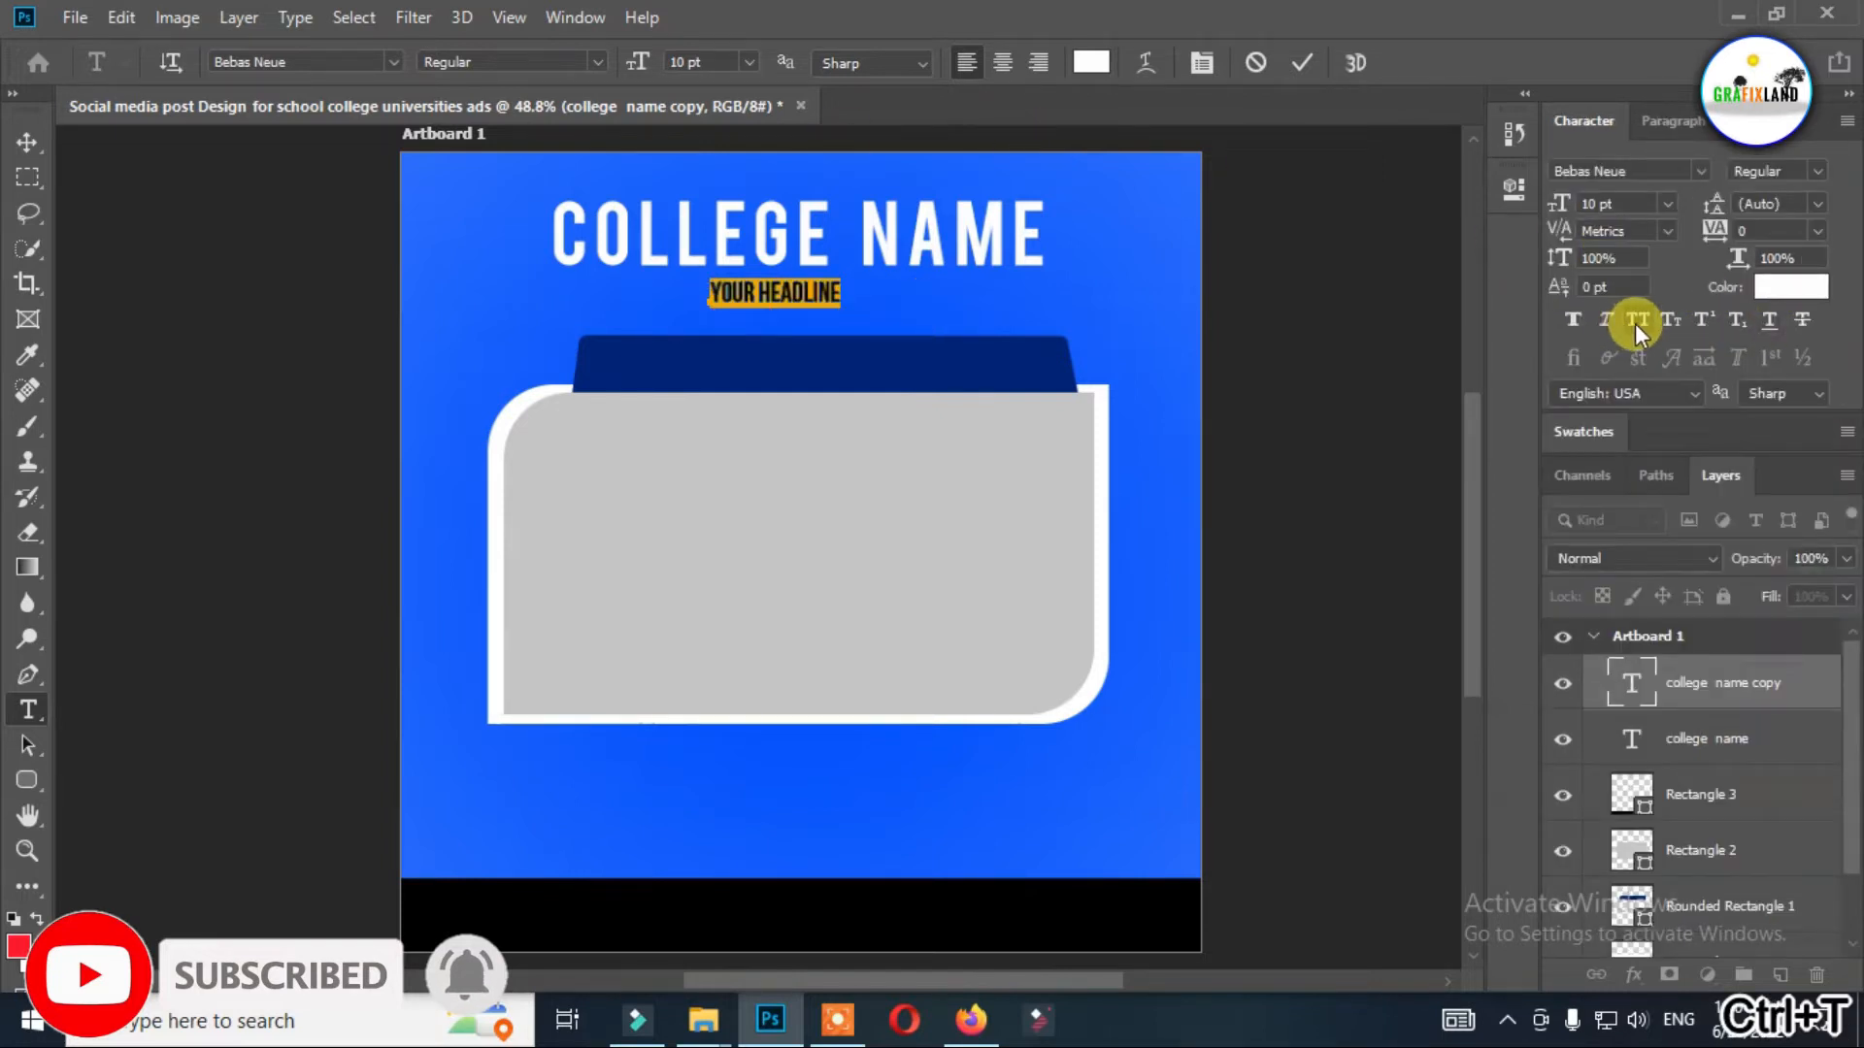
pyautogui.moveTo(1712, 233); pyautogui.dragTo(1772, 244)
pyautogui.hotkey('ctrl', 'Return')
pyautogui.moveTo(970, 292); pyautogui.dragTo(844, 291)
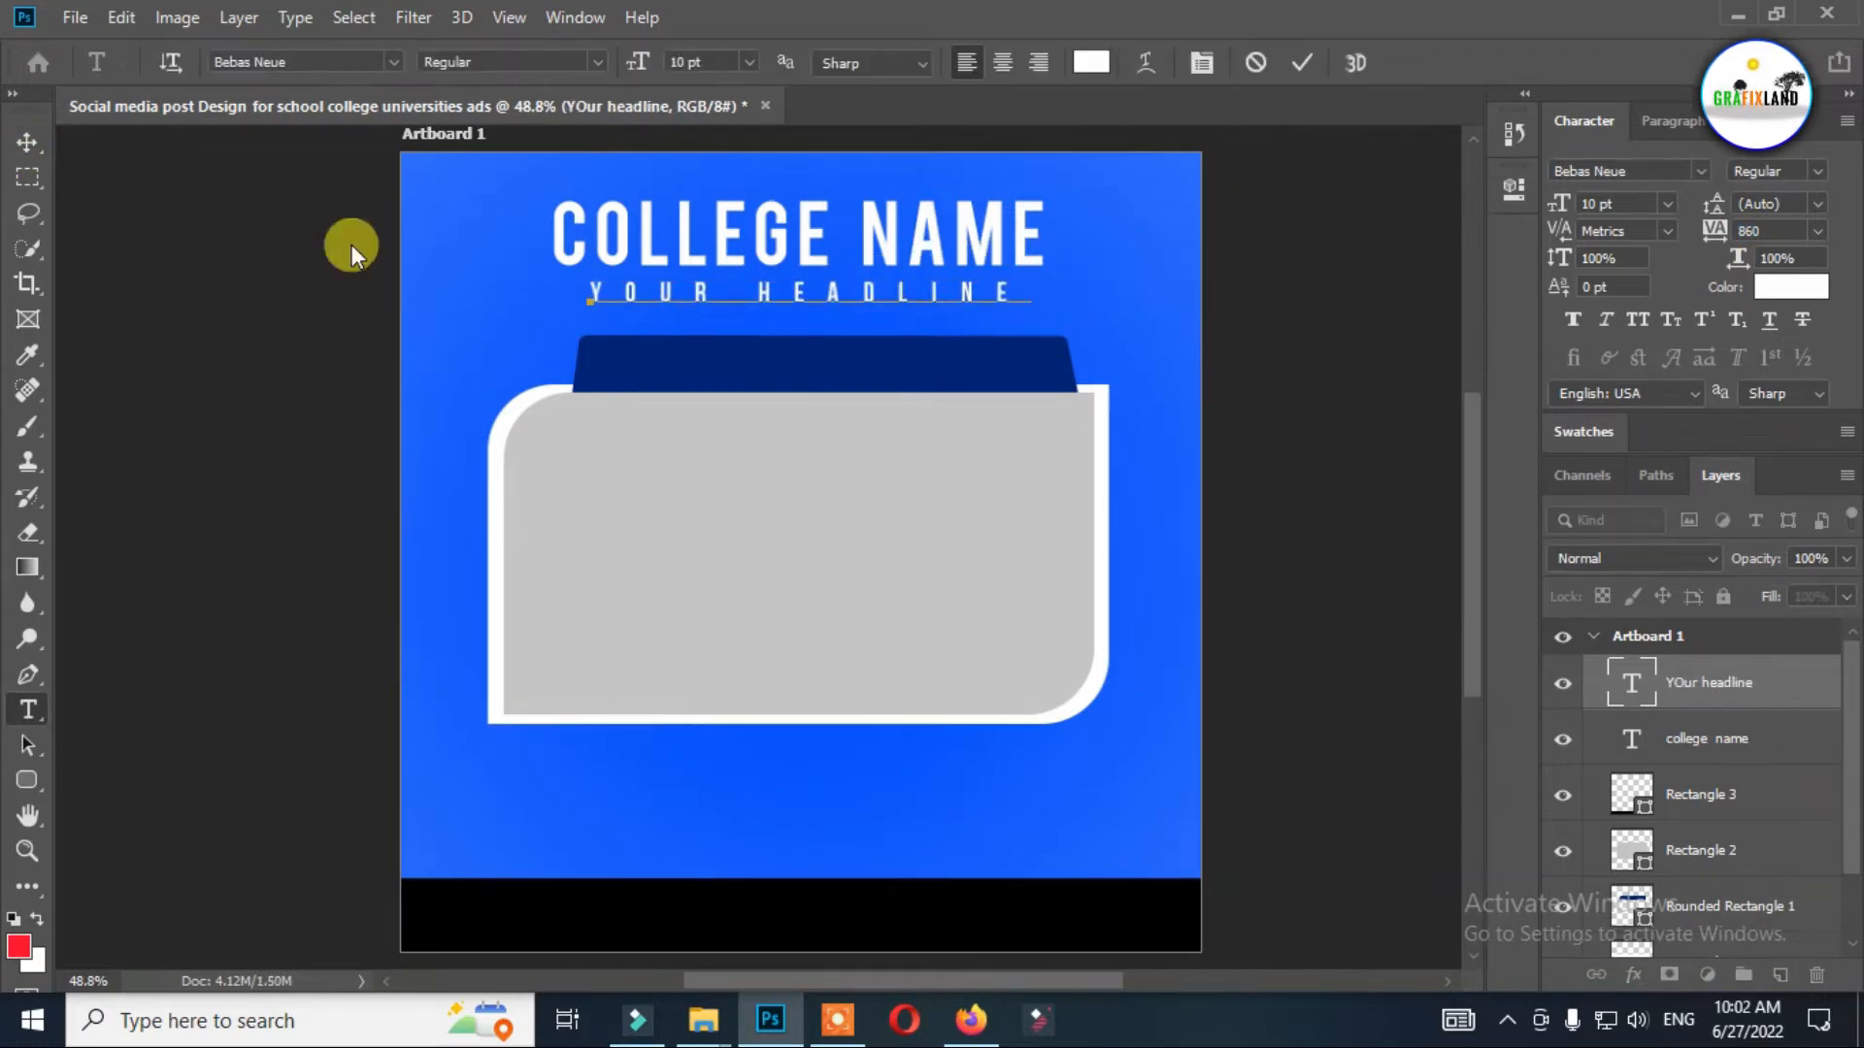
# Widen the "YOUR HEADLINE" tracking to 1140 and center the line beneath the college name.
pyautogui.click(27, 142)
pyautogui.moveTo(683, 279); pyautogui.dragTo(691, 287)
pyautogui.press('t')
pyautogui.click(695, 289)
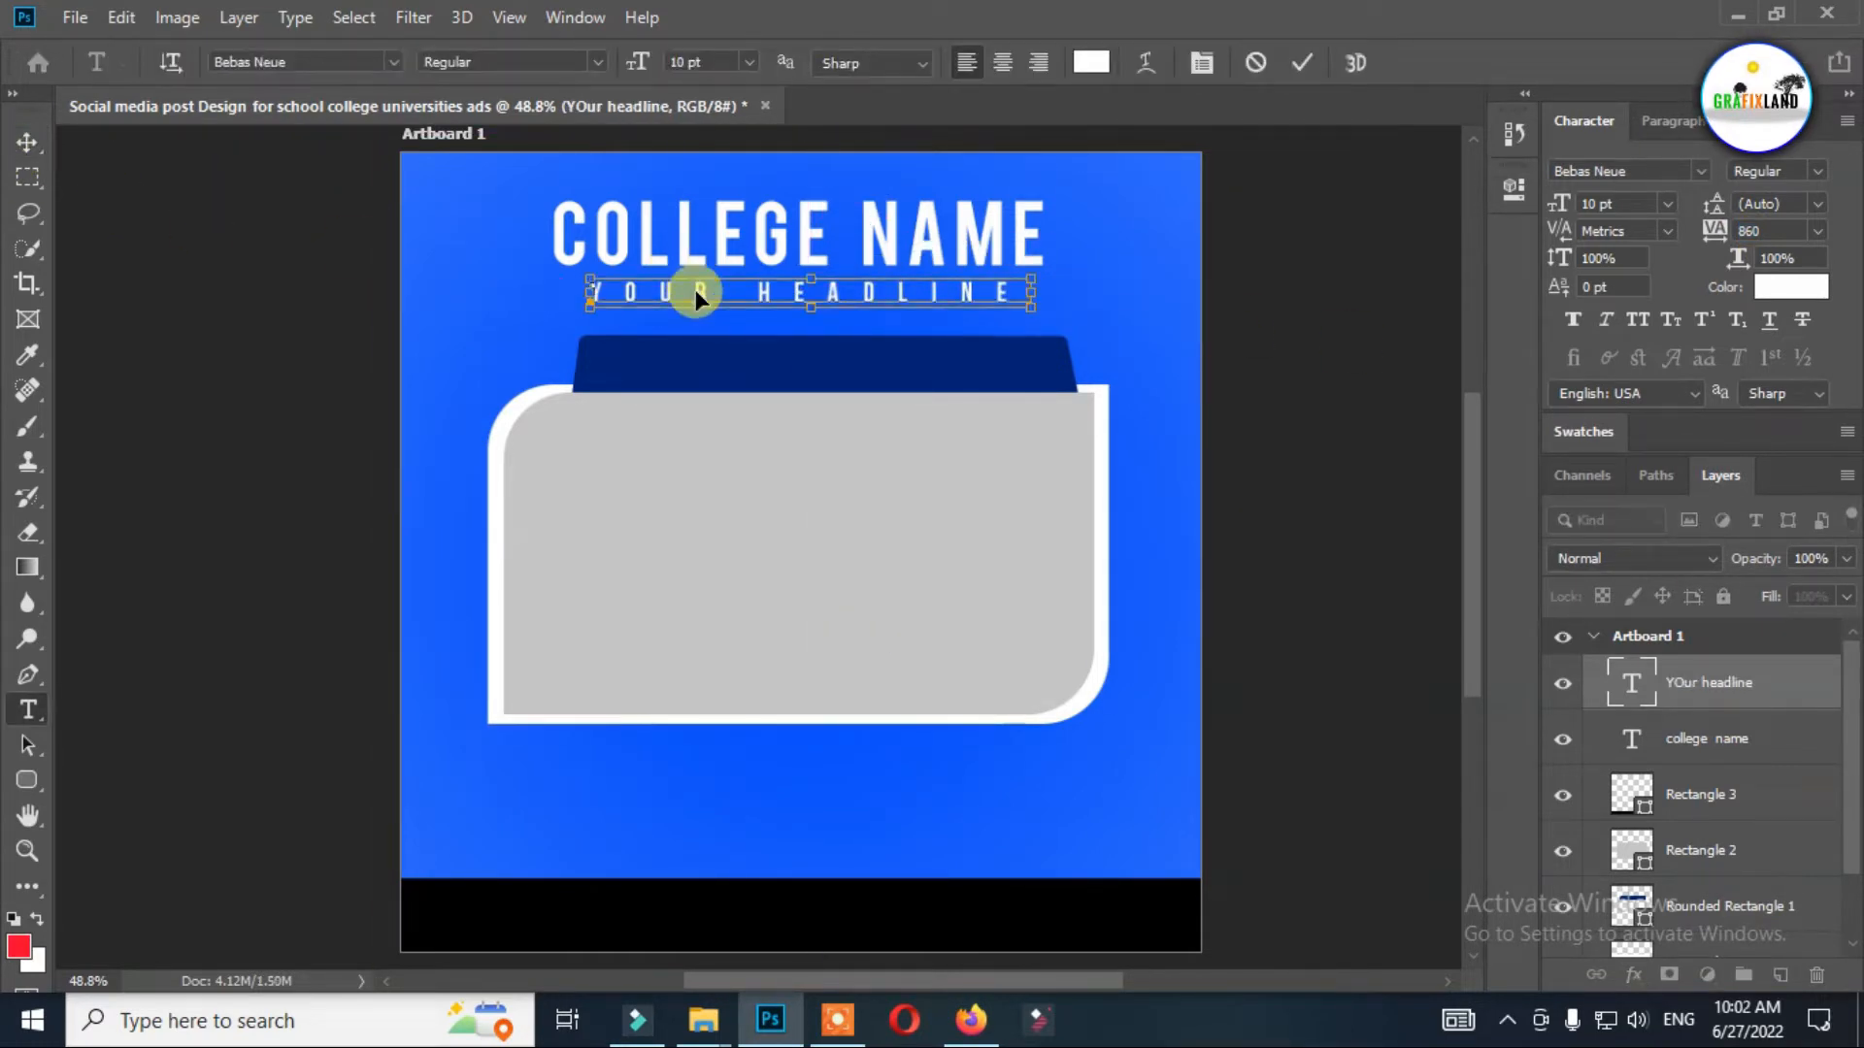
pyautogui.hotkey('ctrl', 't')
pyautogui.moveTo(1714, 237); pyautogui.dragTo(1724, 236)
pyautogui.moveTo(1181, 404); pyautogui.dragTo(1130, 402)
pyautogui.click(12, 148)
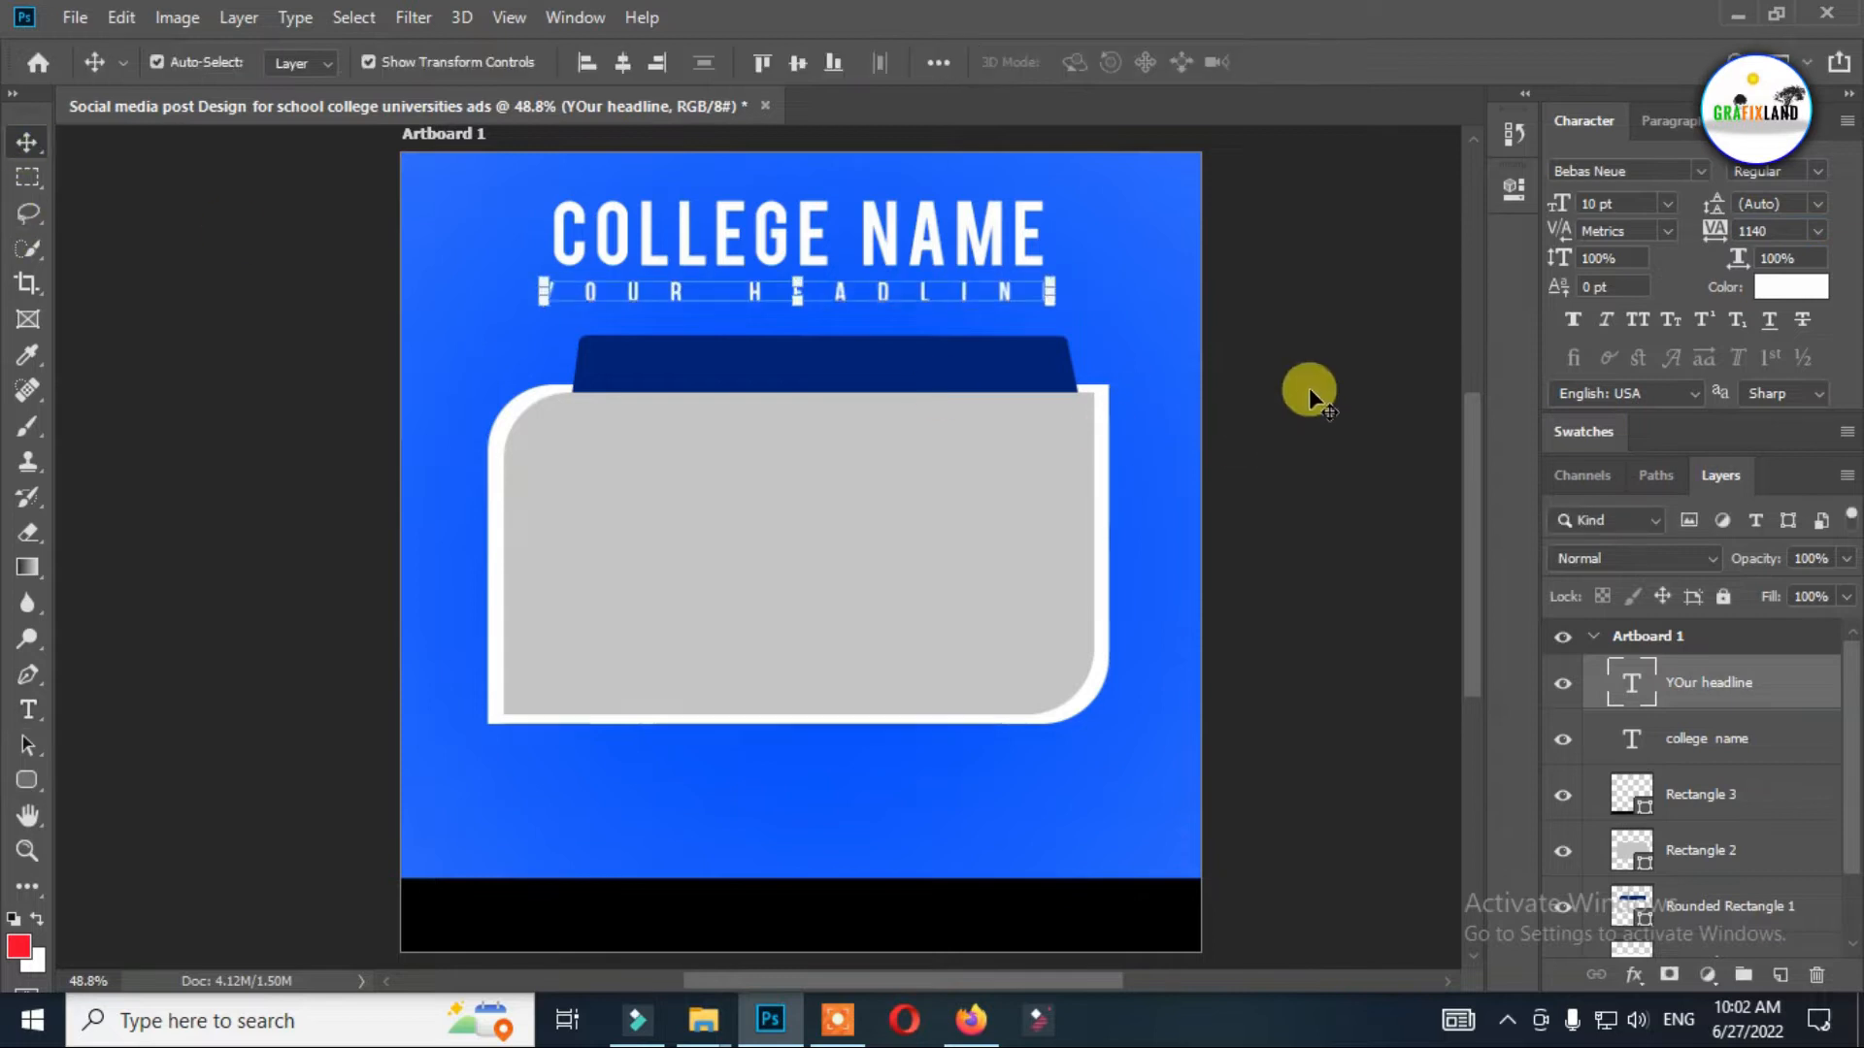
# Set the "COLLEGE NAME" heading to tracking 0 and 33.38 pt, and position it centered above the headline.
pyautogui.click(908, 240)
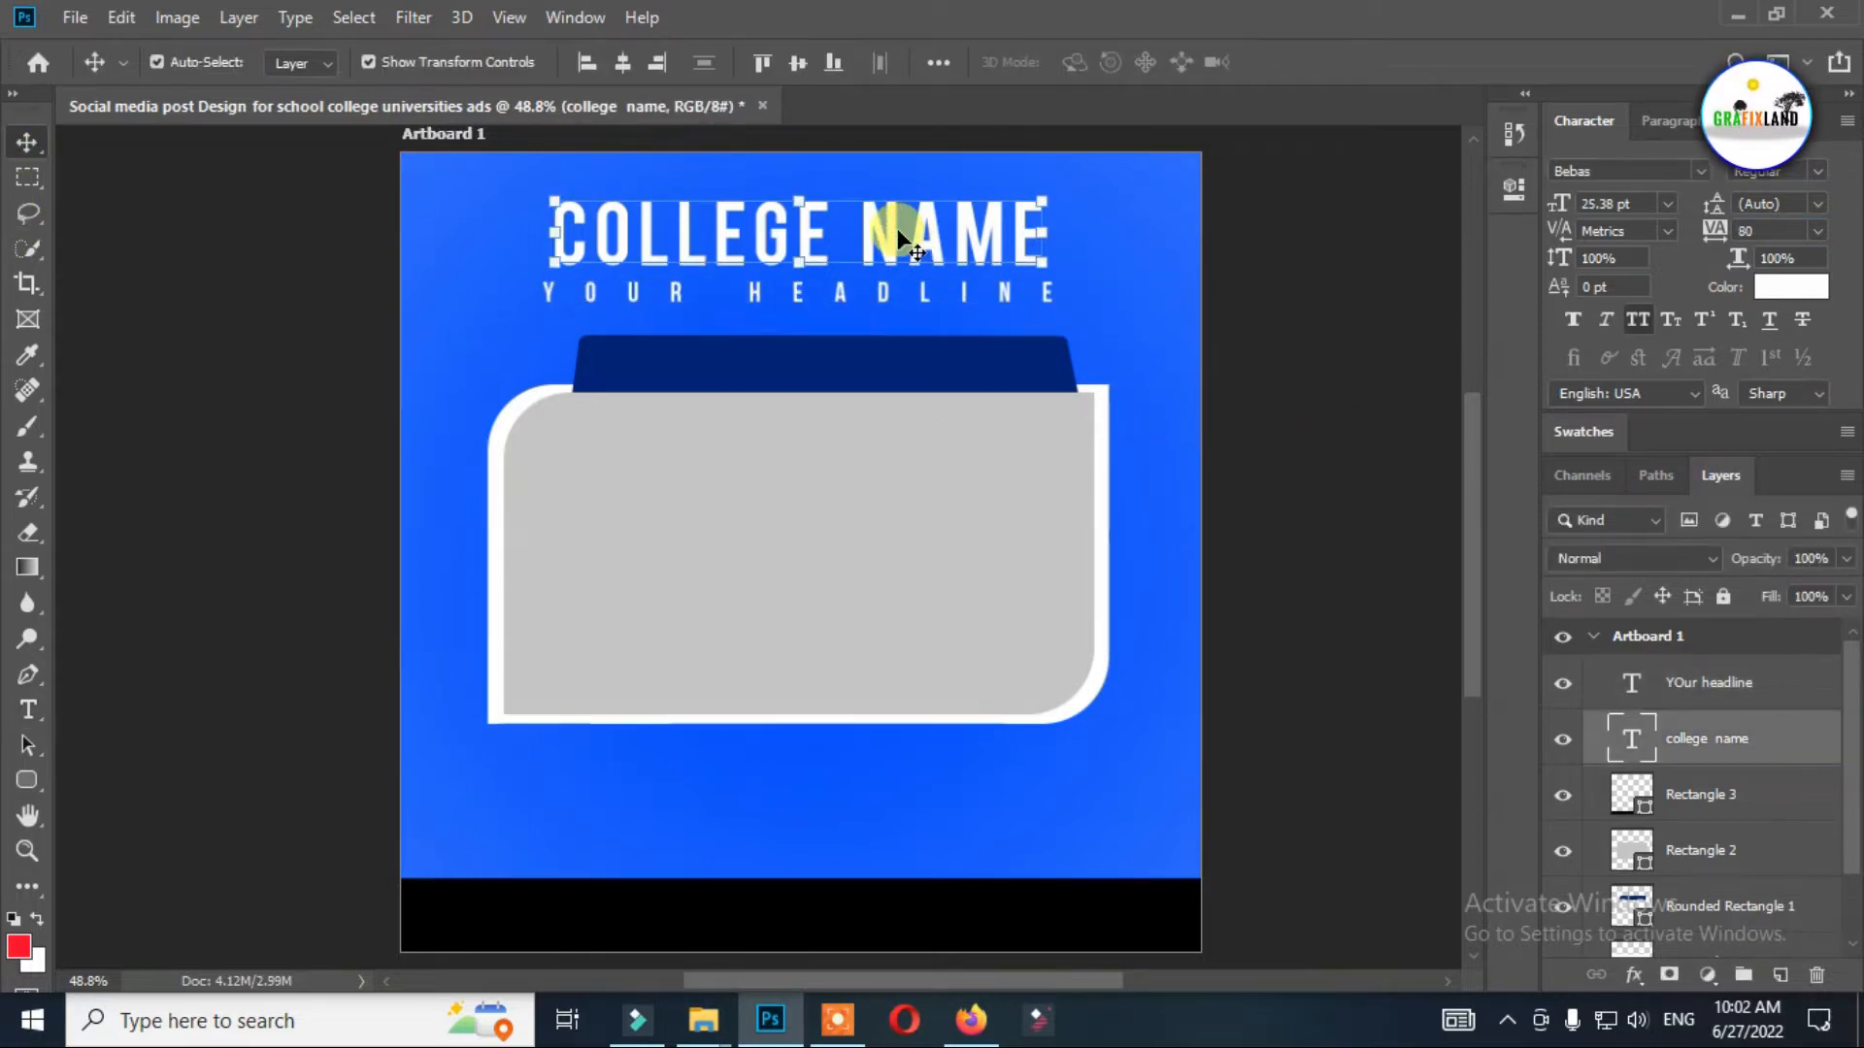
pyautogui.doubleClick(908, 241)
pyautogui.hotkey('ctrl', 't')
pyautogui.hotkey('ctrl', 't')
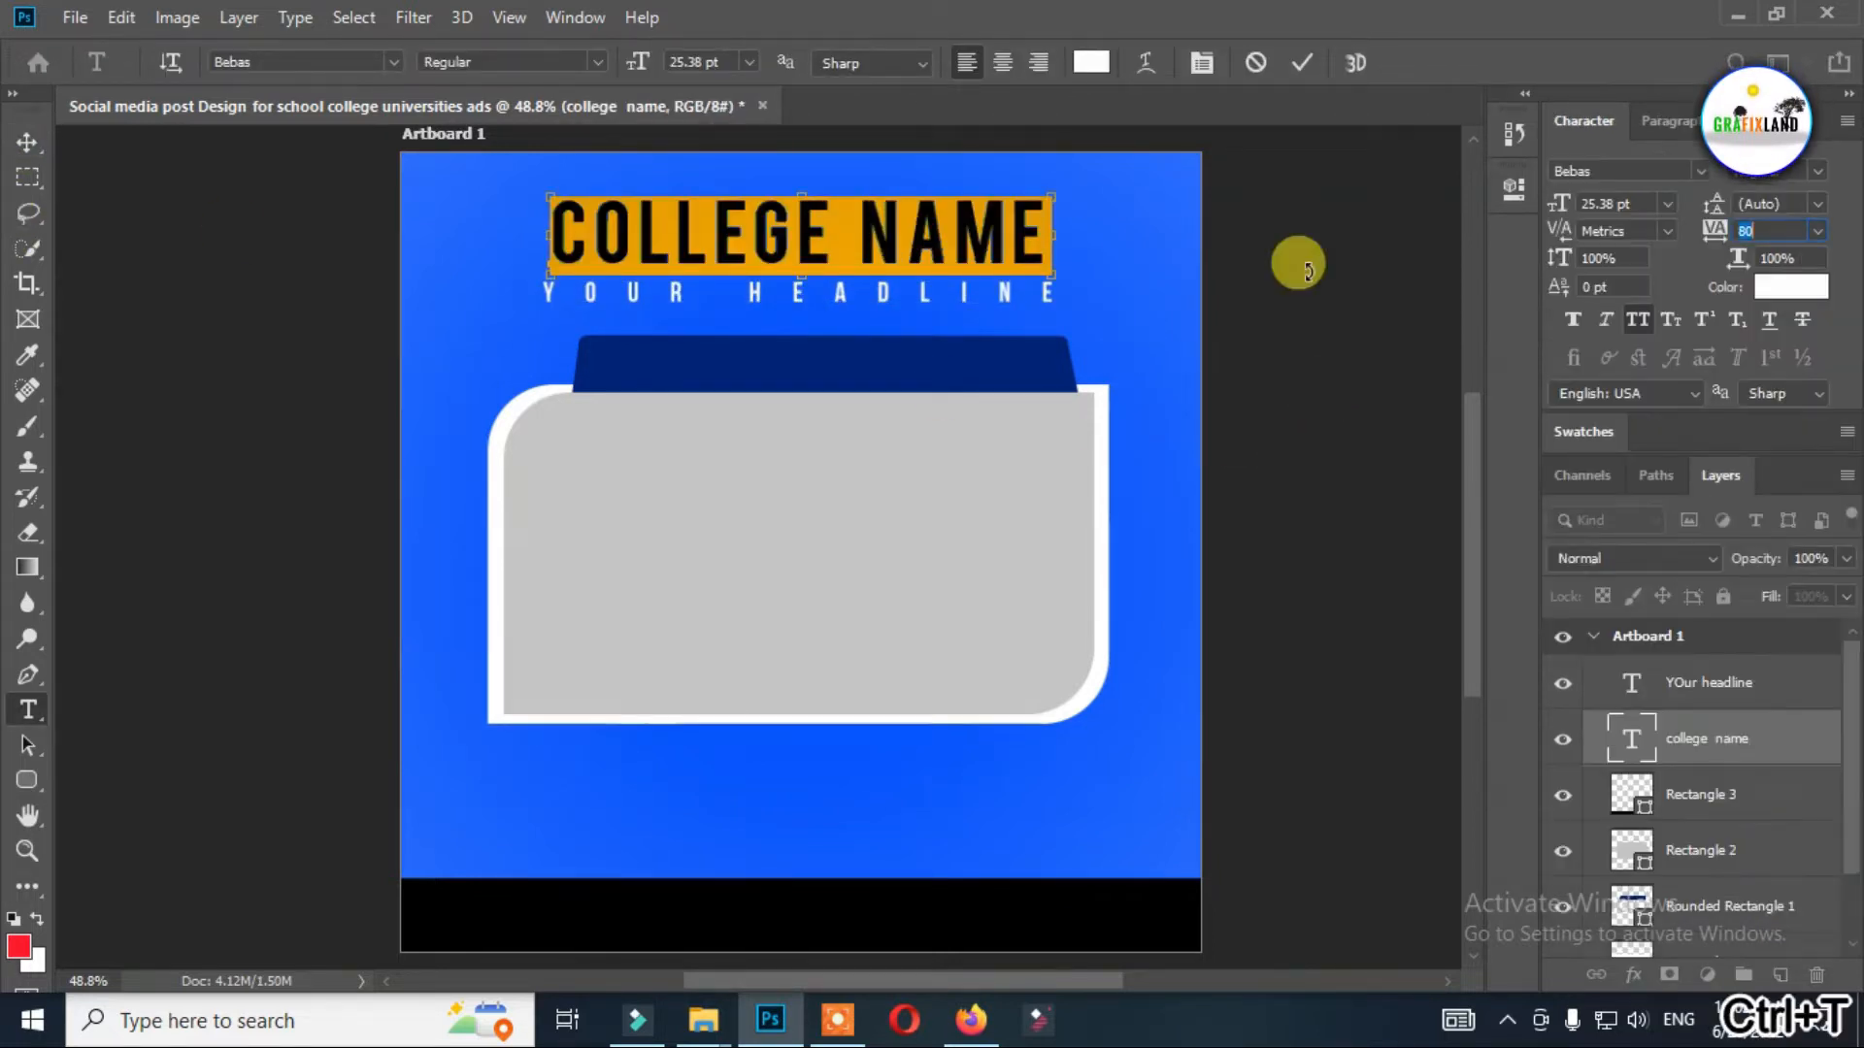
pyautogui.write('0')
pyautogui.moveTo(628, 66); pyautogui.dragTo(640, 66)
pyautogui.click(29, 141)
pyautogui.moveTo(802, 229); pyautogui.dragTo(782, 248)
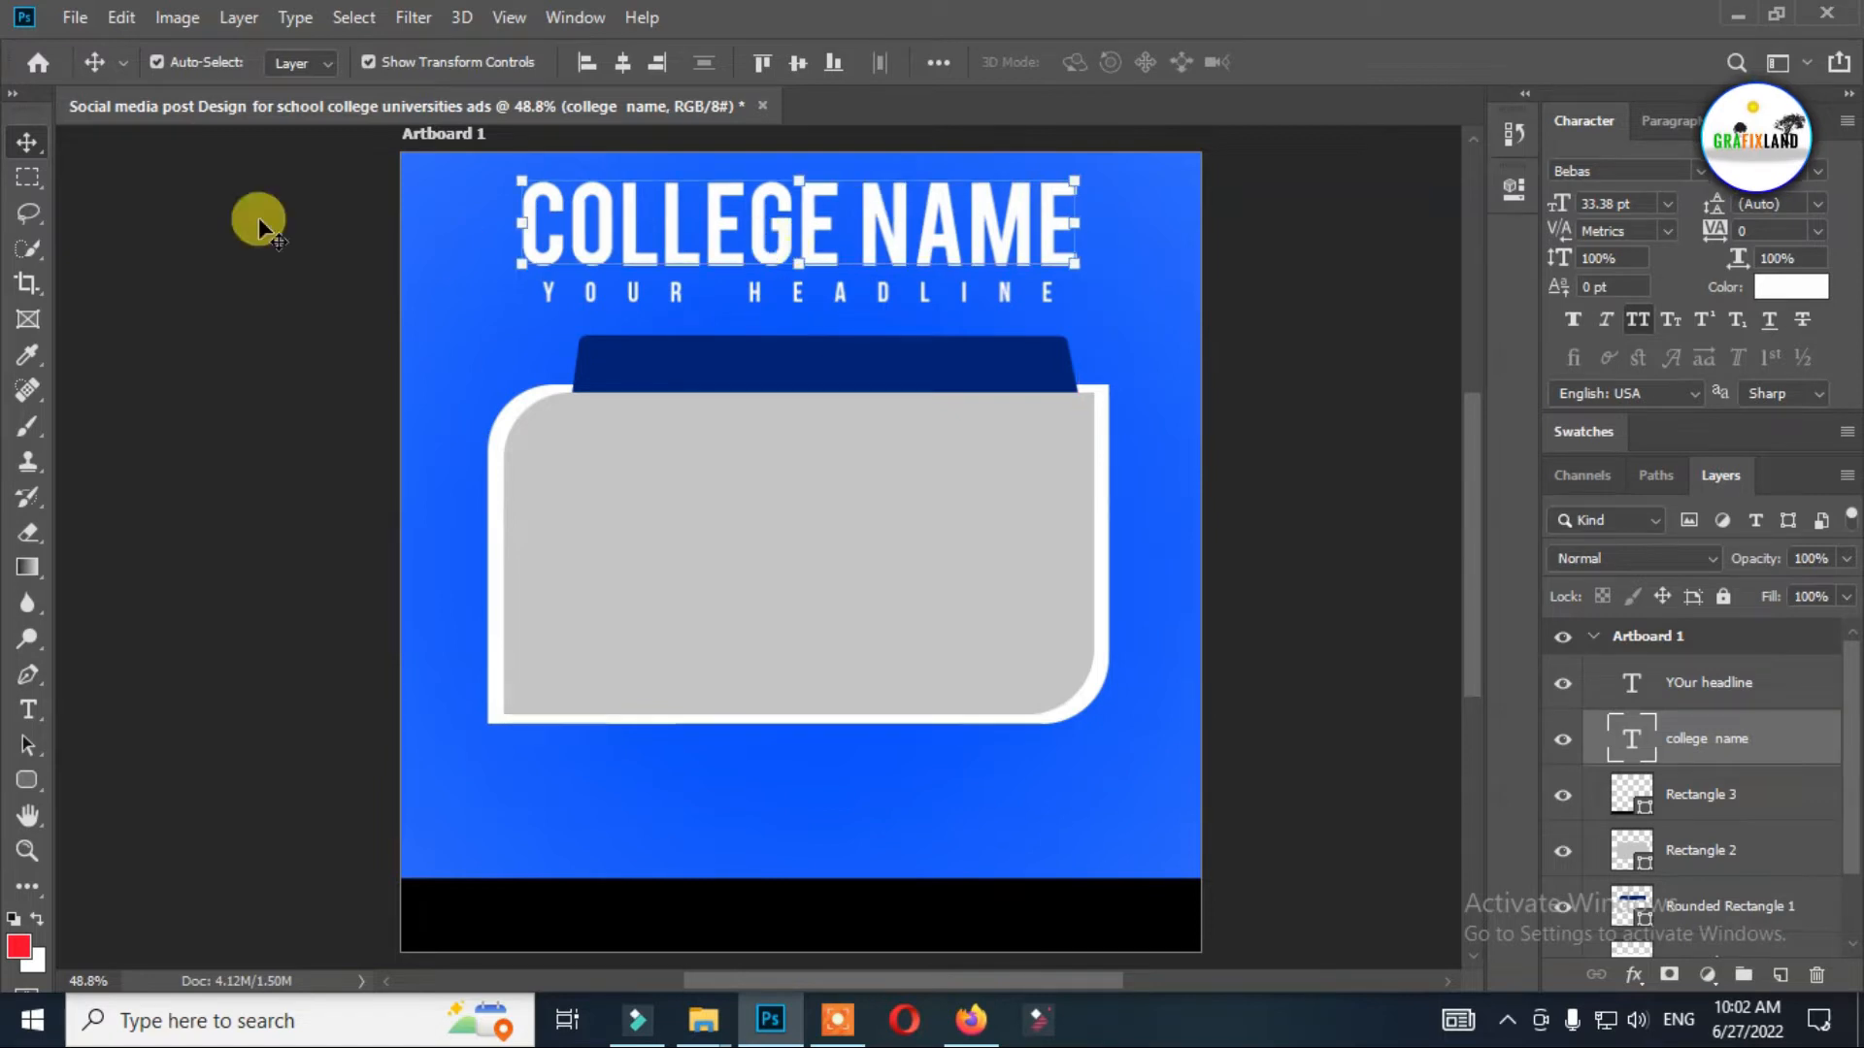
# Move the college name and headline text together slightly down toward the navy bar, then deselect them.
pyautogui.keyDown('shift'); pyautogui.click(1722, 682); pyautogui.keyUp('shift')
pyautogui.hotkey('shift', 'Down')
pyautogui.hotkey('shift', 'Down')
pyautogui.hotkey('shift', 'Down')
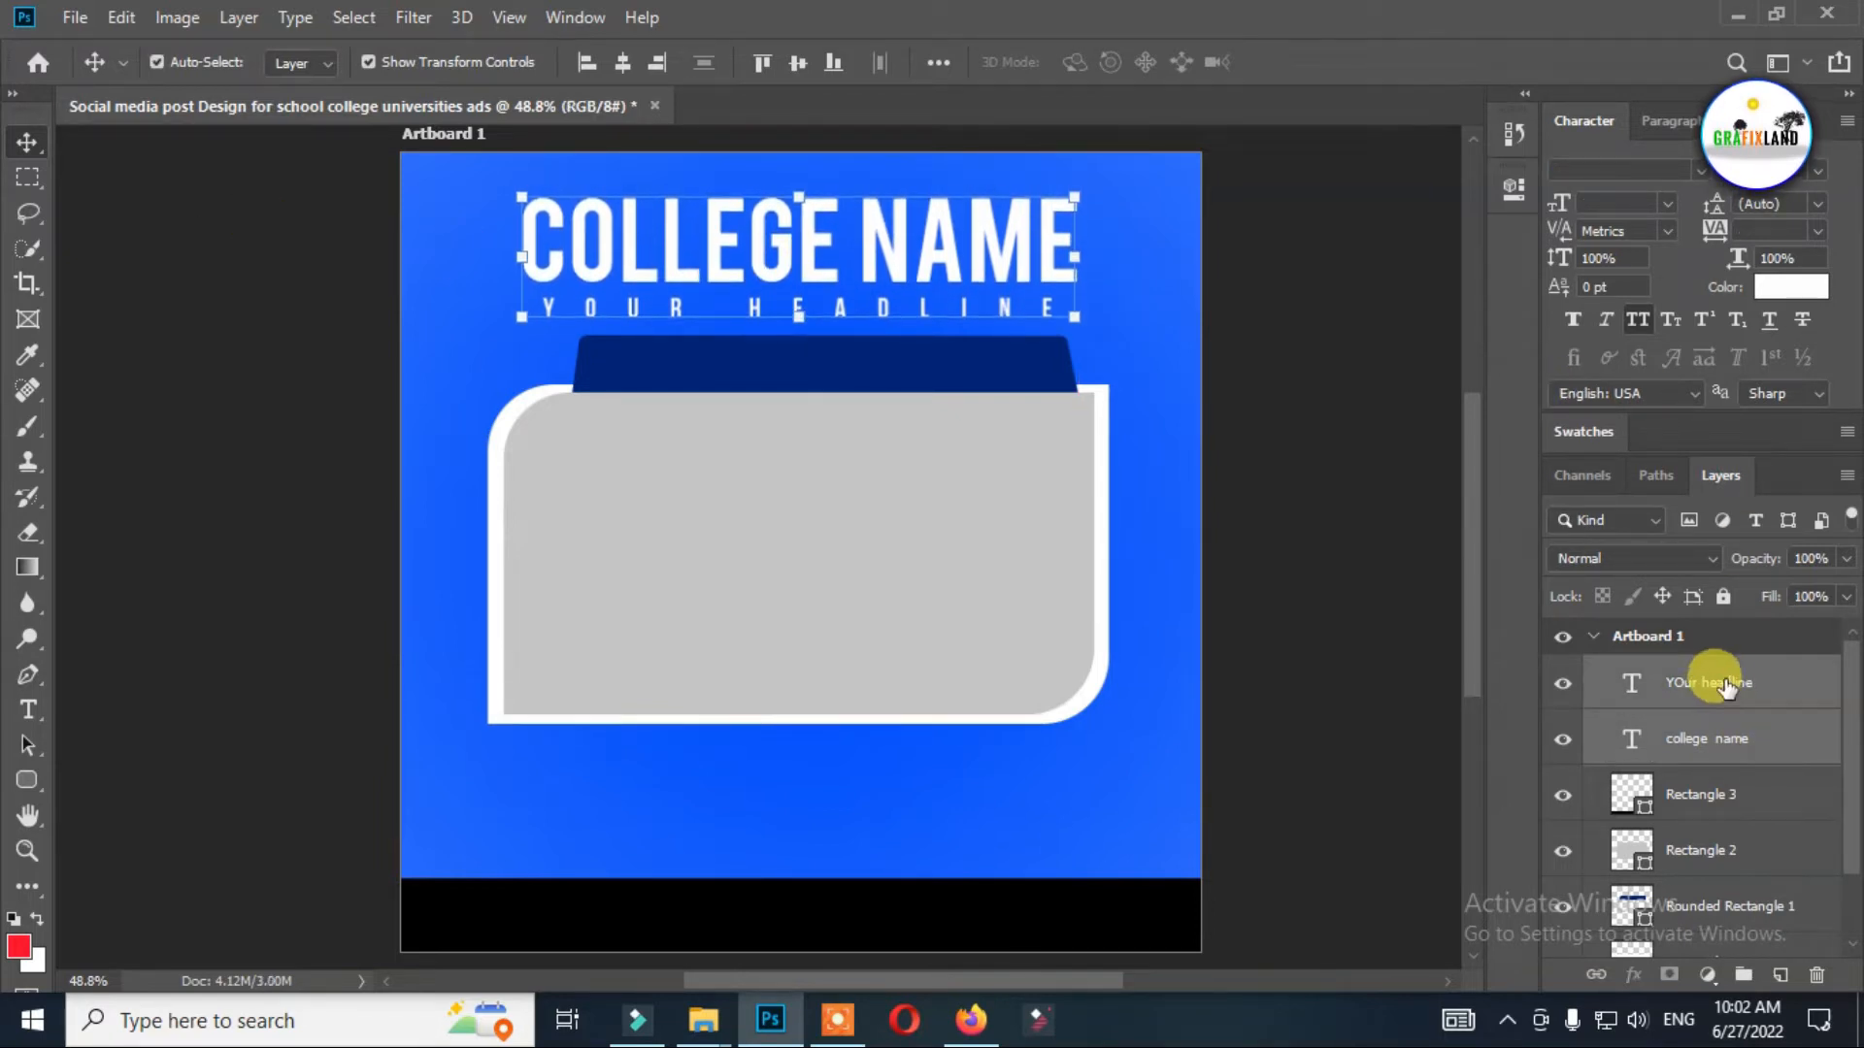
pyautogui.click(1337, 386)
pyautogui.click(928, 309)
pyautogui.click(1239, 356)
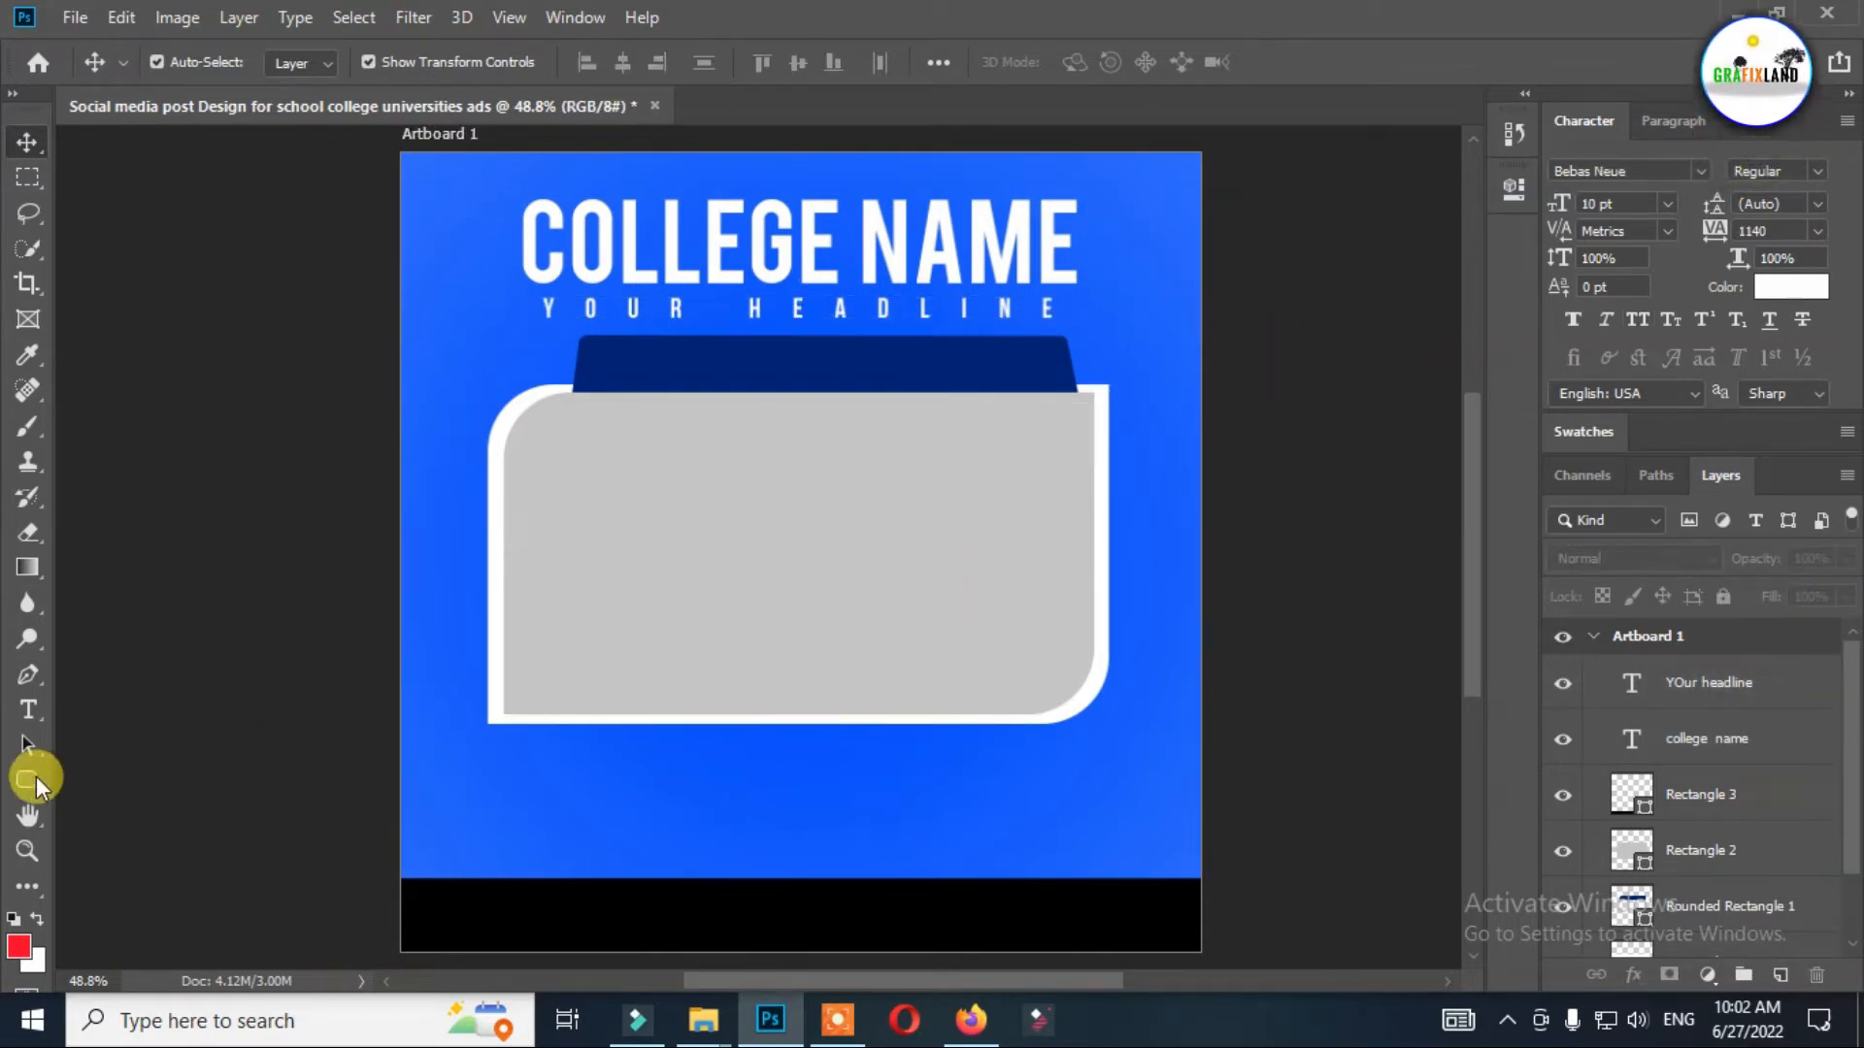
# Add a text line with tracking 0 below the framed panel and enter the phone number.
pyautogui.click(28, 710)
pyautogui.click(472, 804)
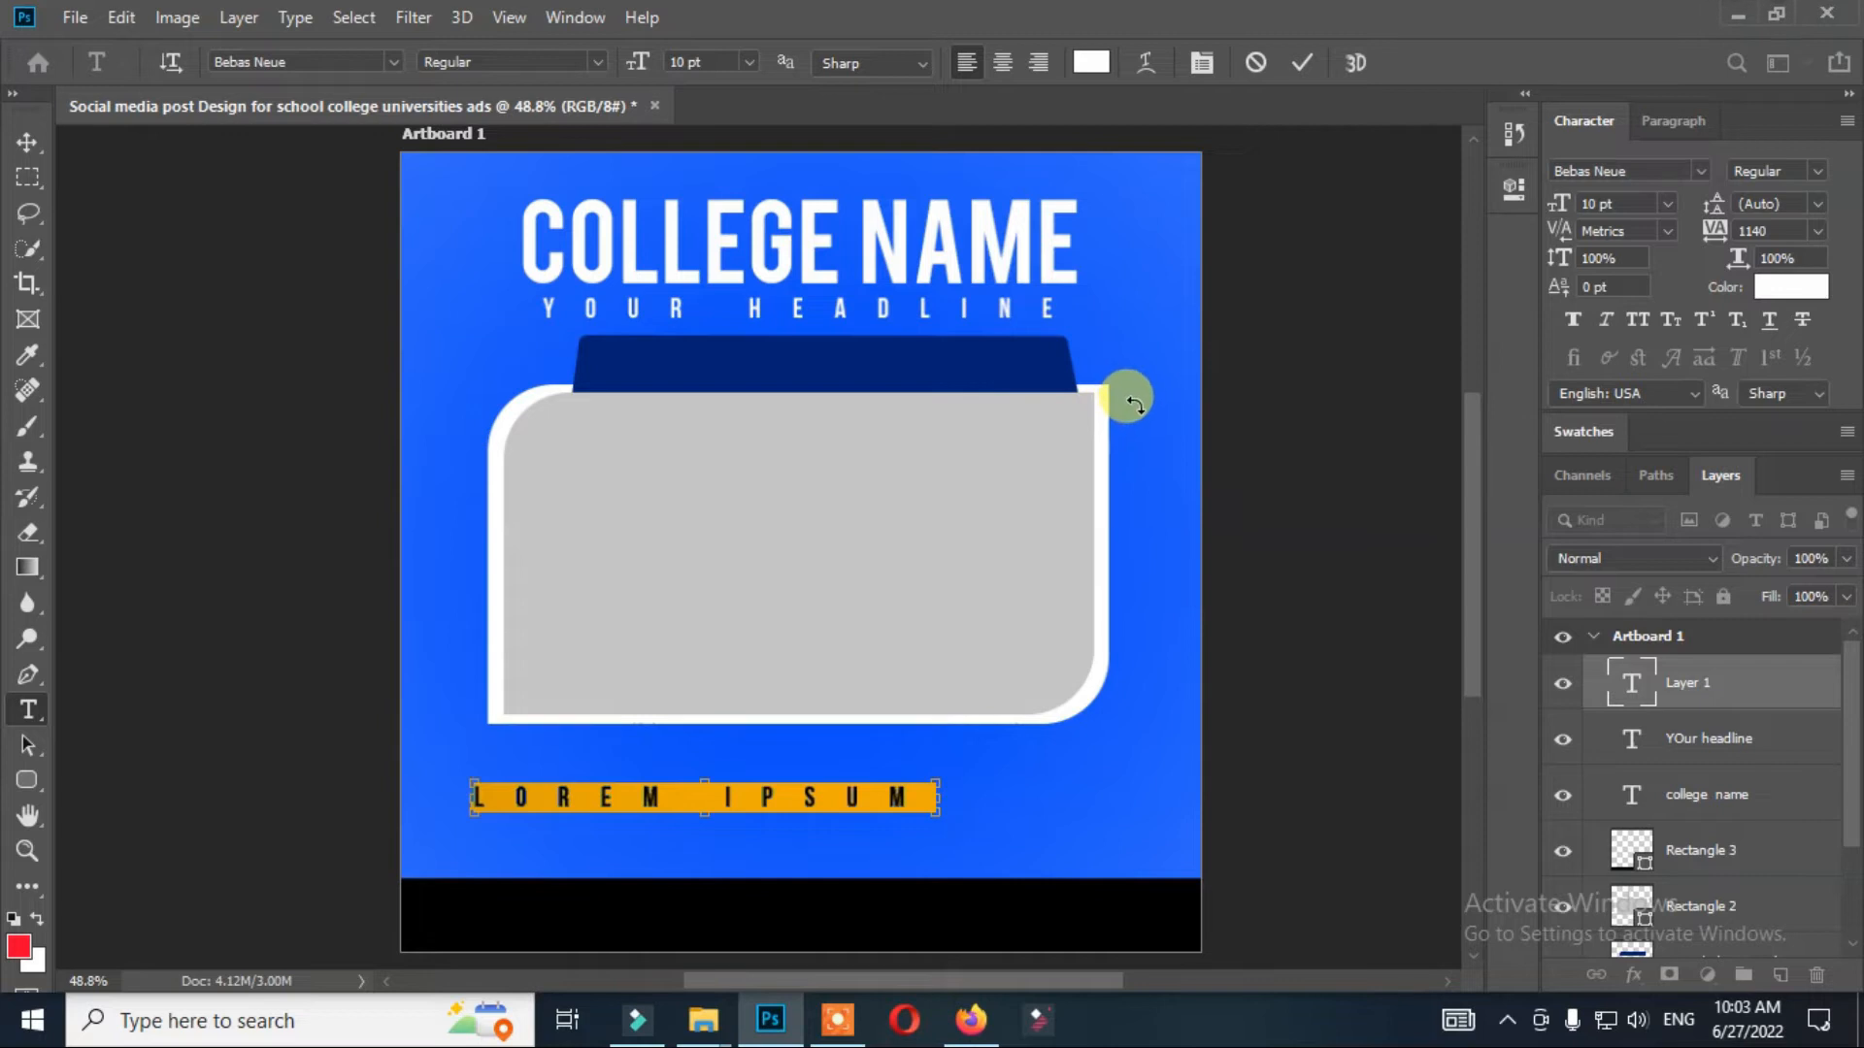
pyautogui.write('0')
pyautogui.press('Return')
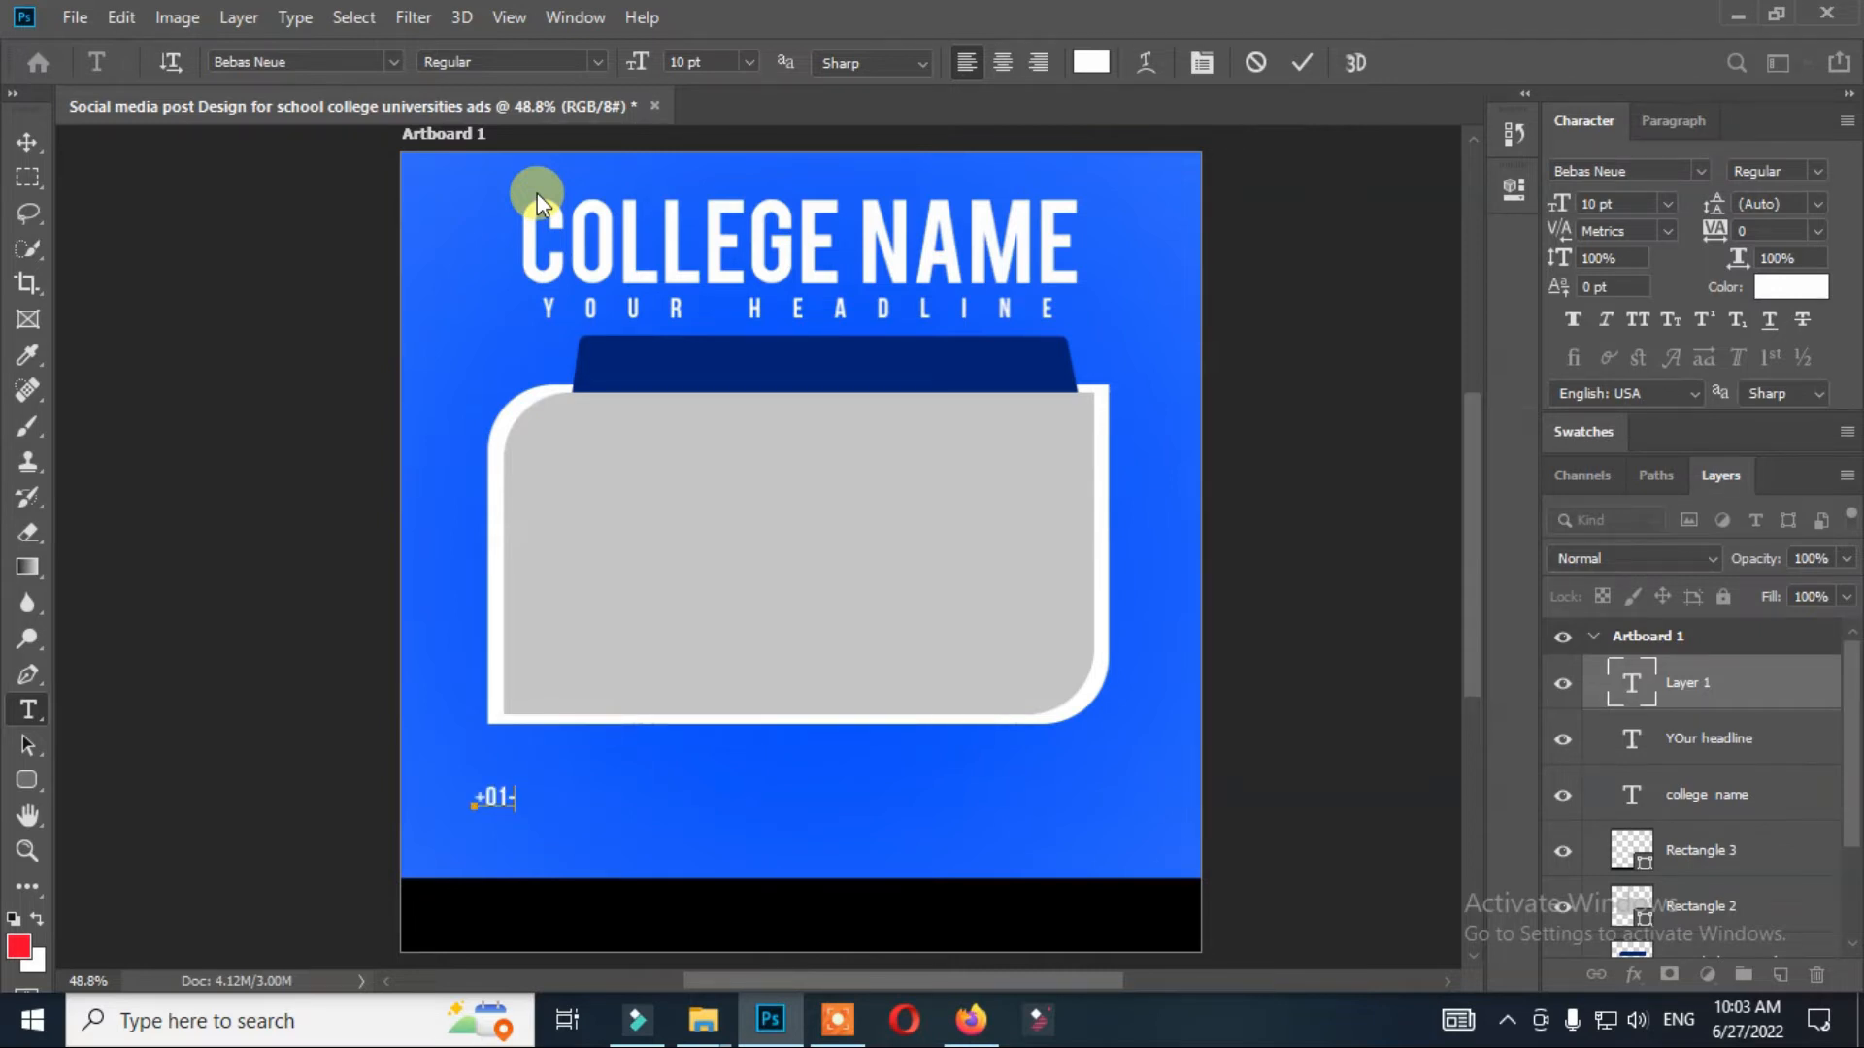
pyautogui.write('10101010')
pyautogui.hotkey('ctrl', 'a')
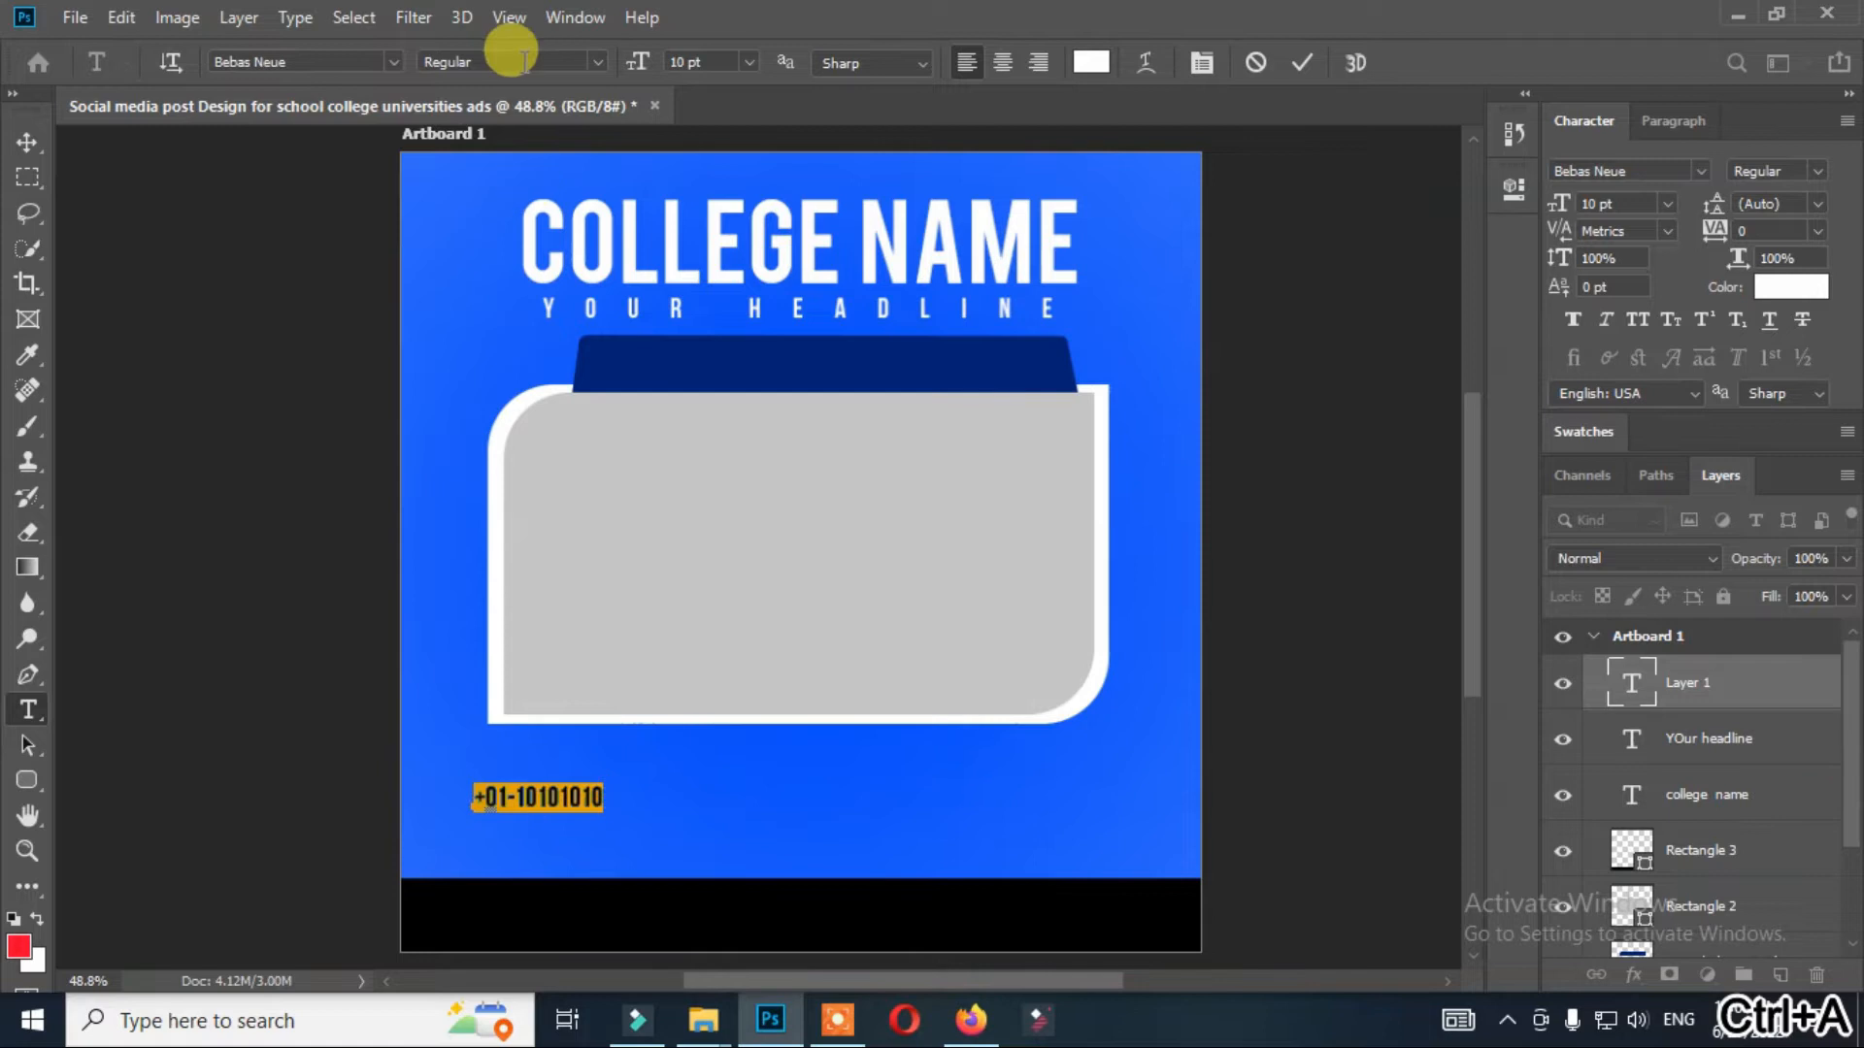
# Enlarge the phone number text to 21 pt and align it with the panel's left edge above the black bar.
pyautogui.moveTo(635, 62); pyautogui.dragTo(645, 65)
pyautogui.moveTo(770, 855); pyautogui.dragTo(778, 877)
pyautogui.click(26, 146)
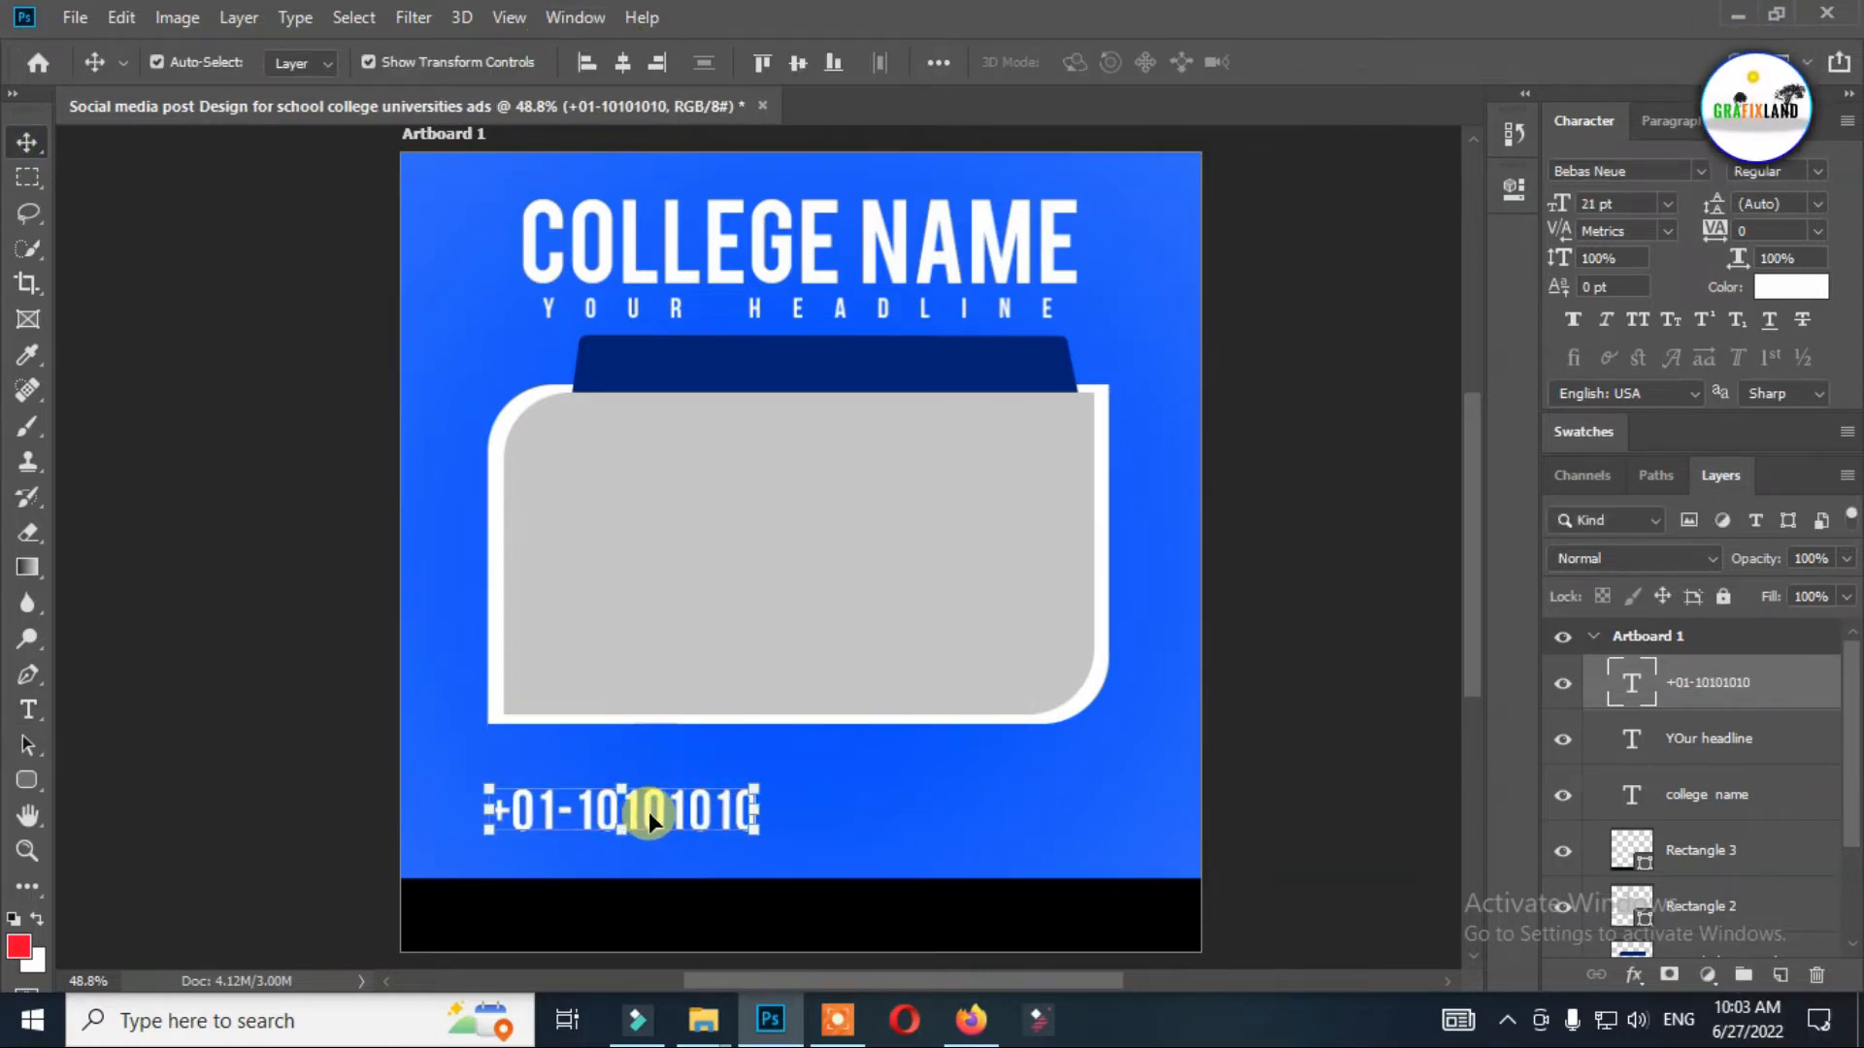
# Draw a telephone custom shape about 100 px square beside the phone number, above the black bar.
pyautogui.press('u')
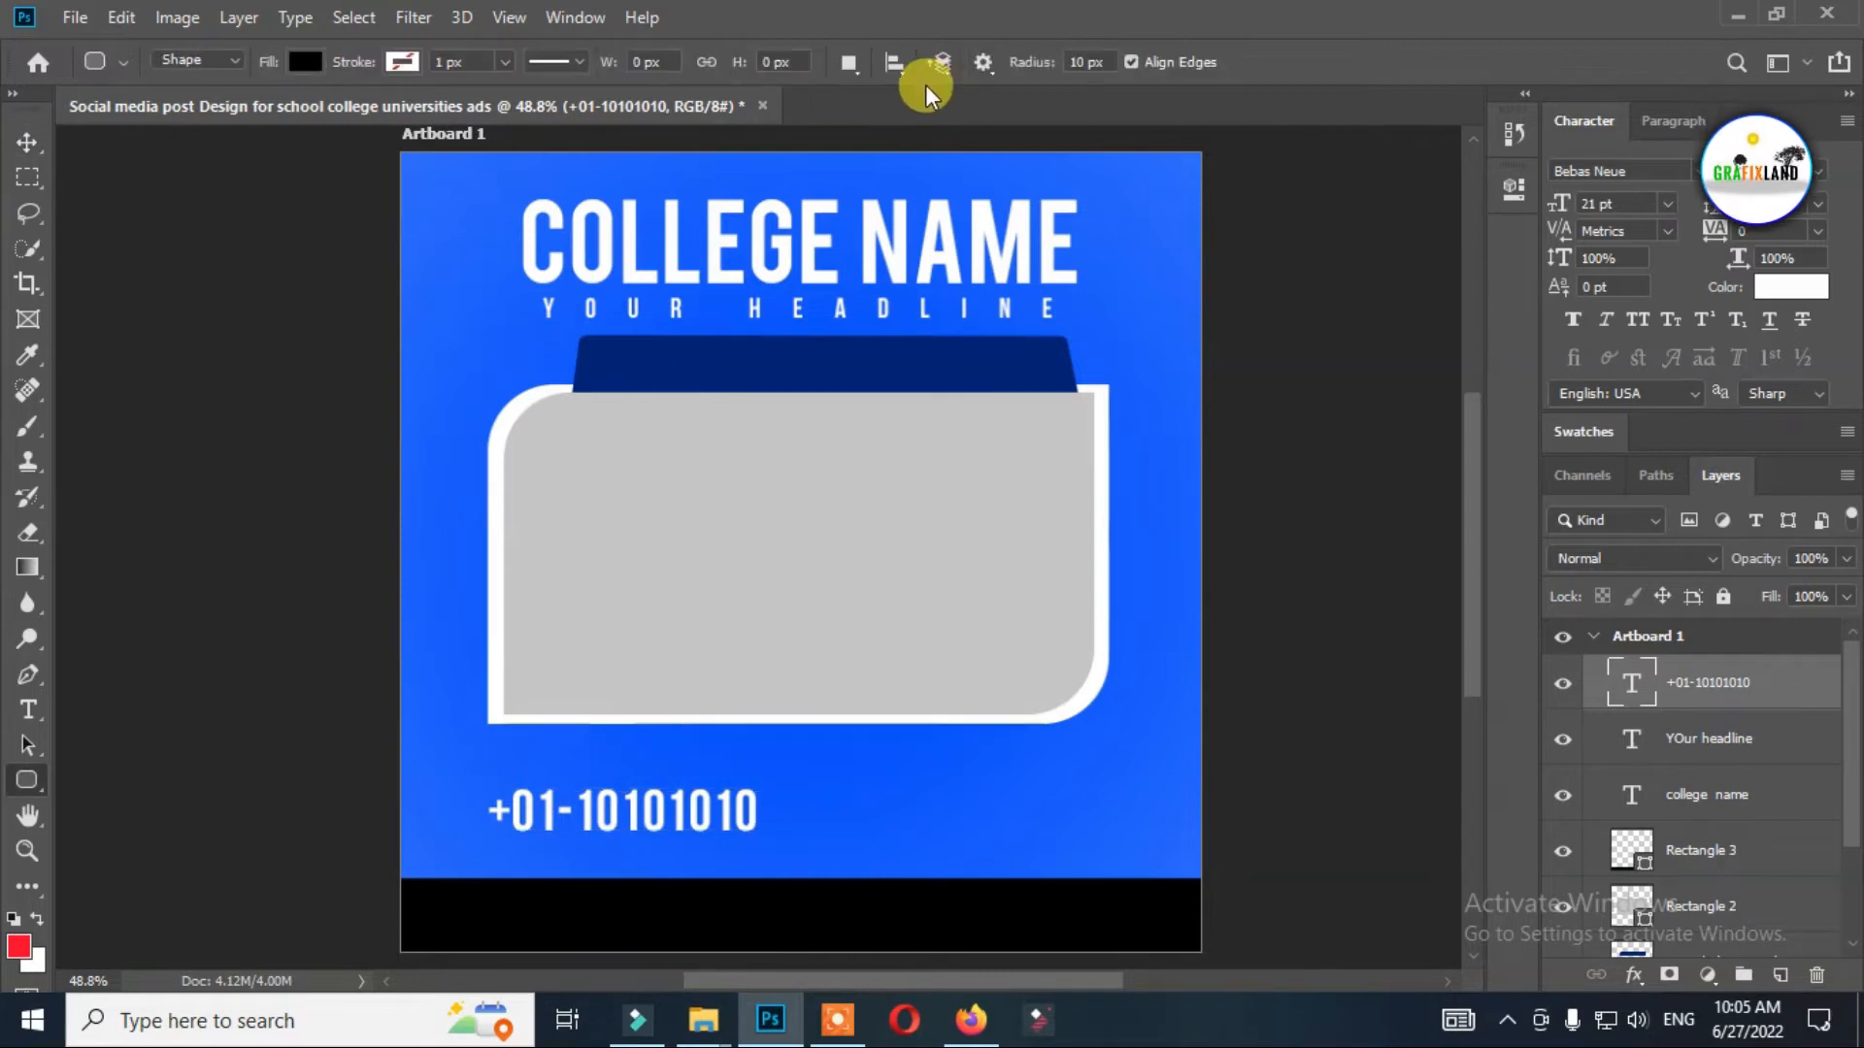
pyautogui.rightClick(23, 777)
pyautogui.click(125, 902)
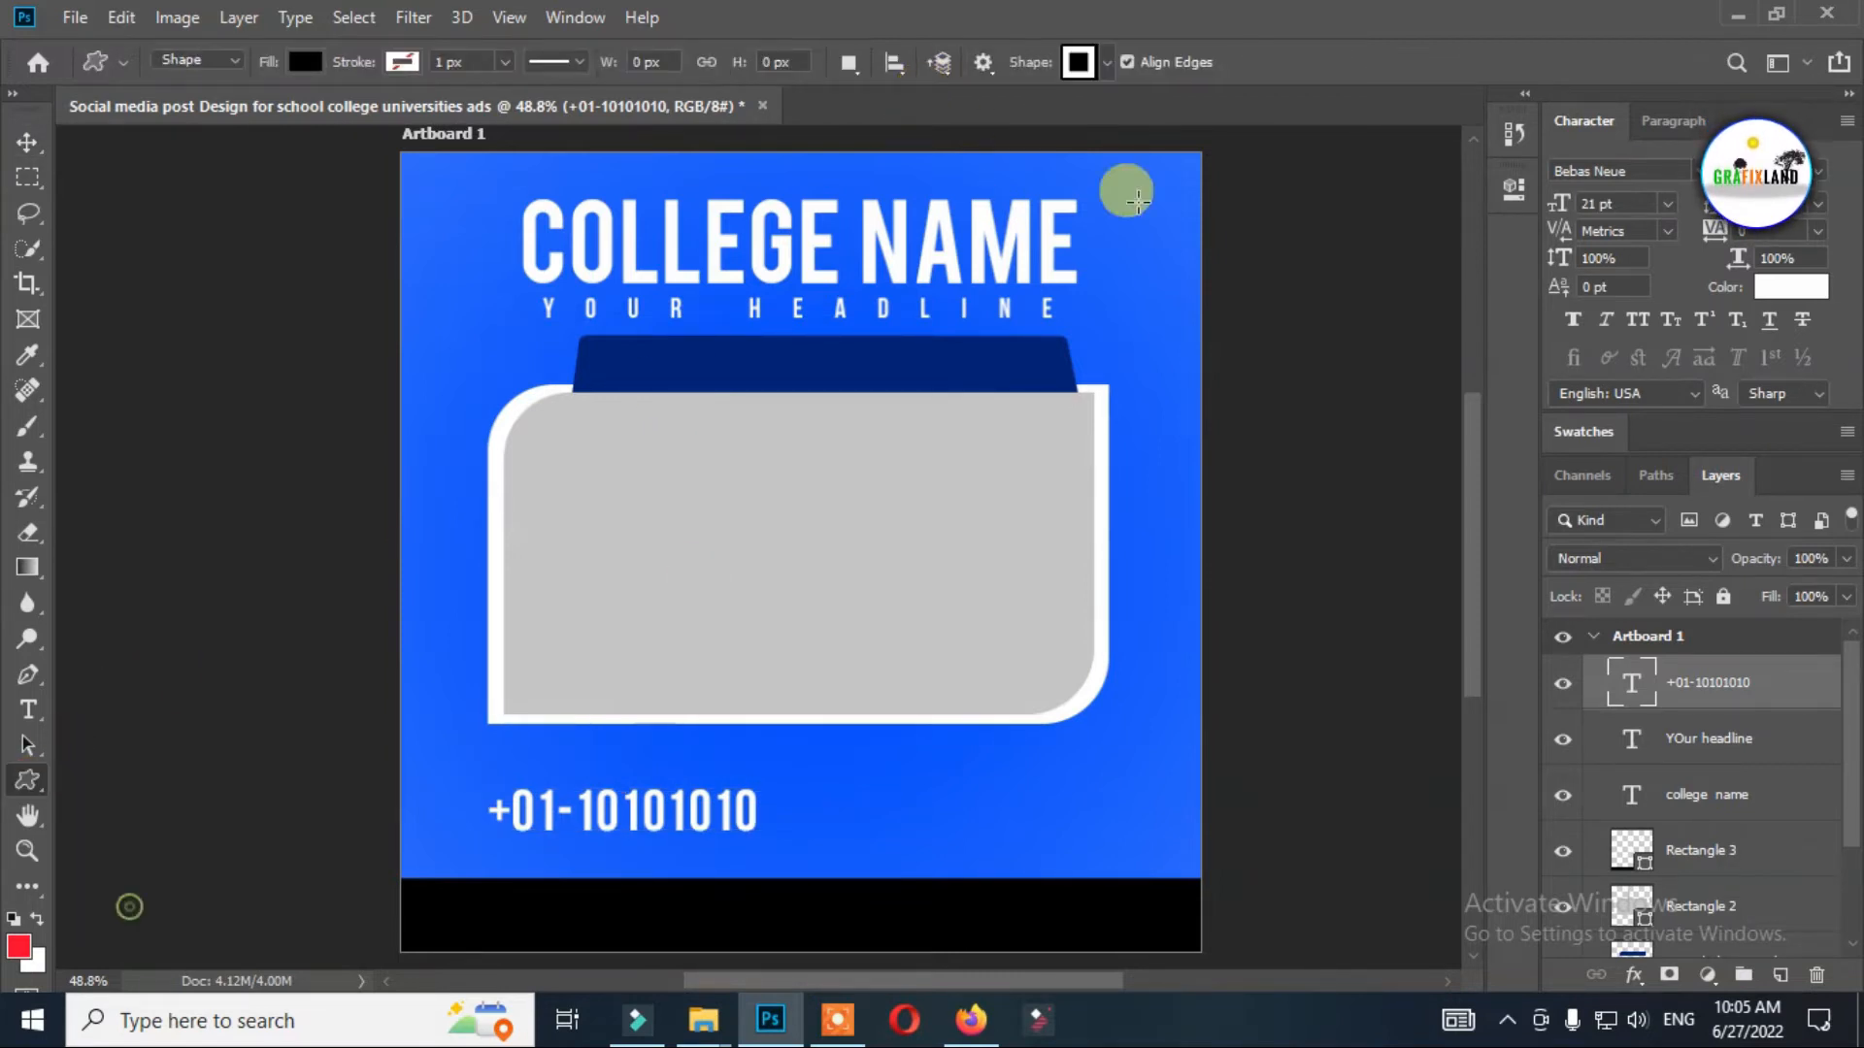
pyautogui.click(1107, 63)
pyautogui.doubleClick(1163, 209)
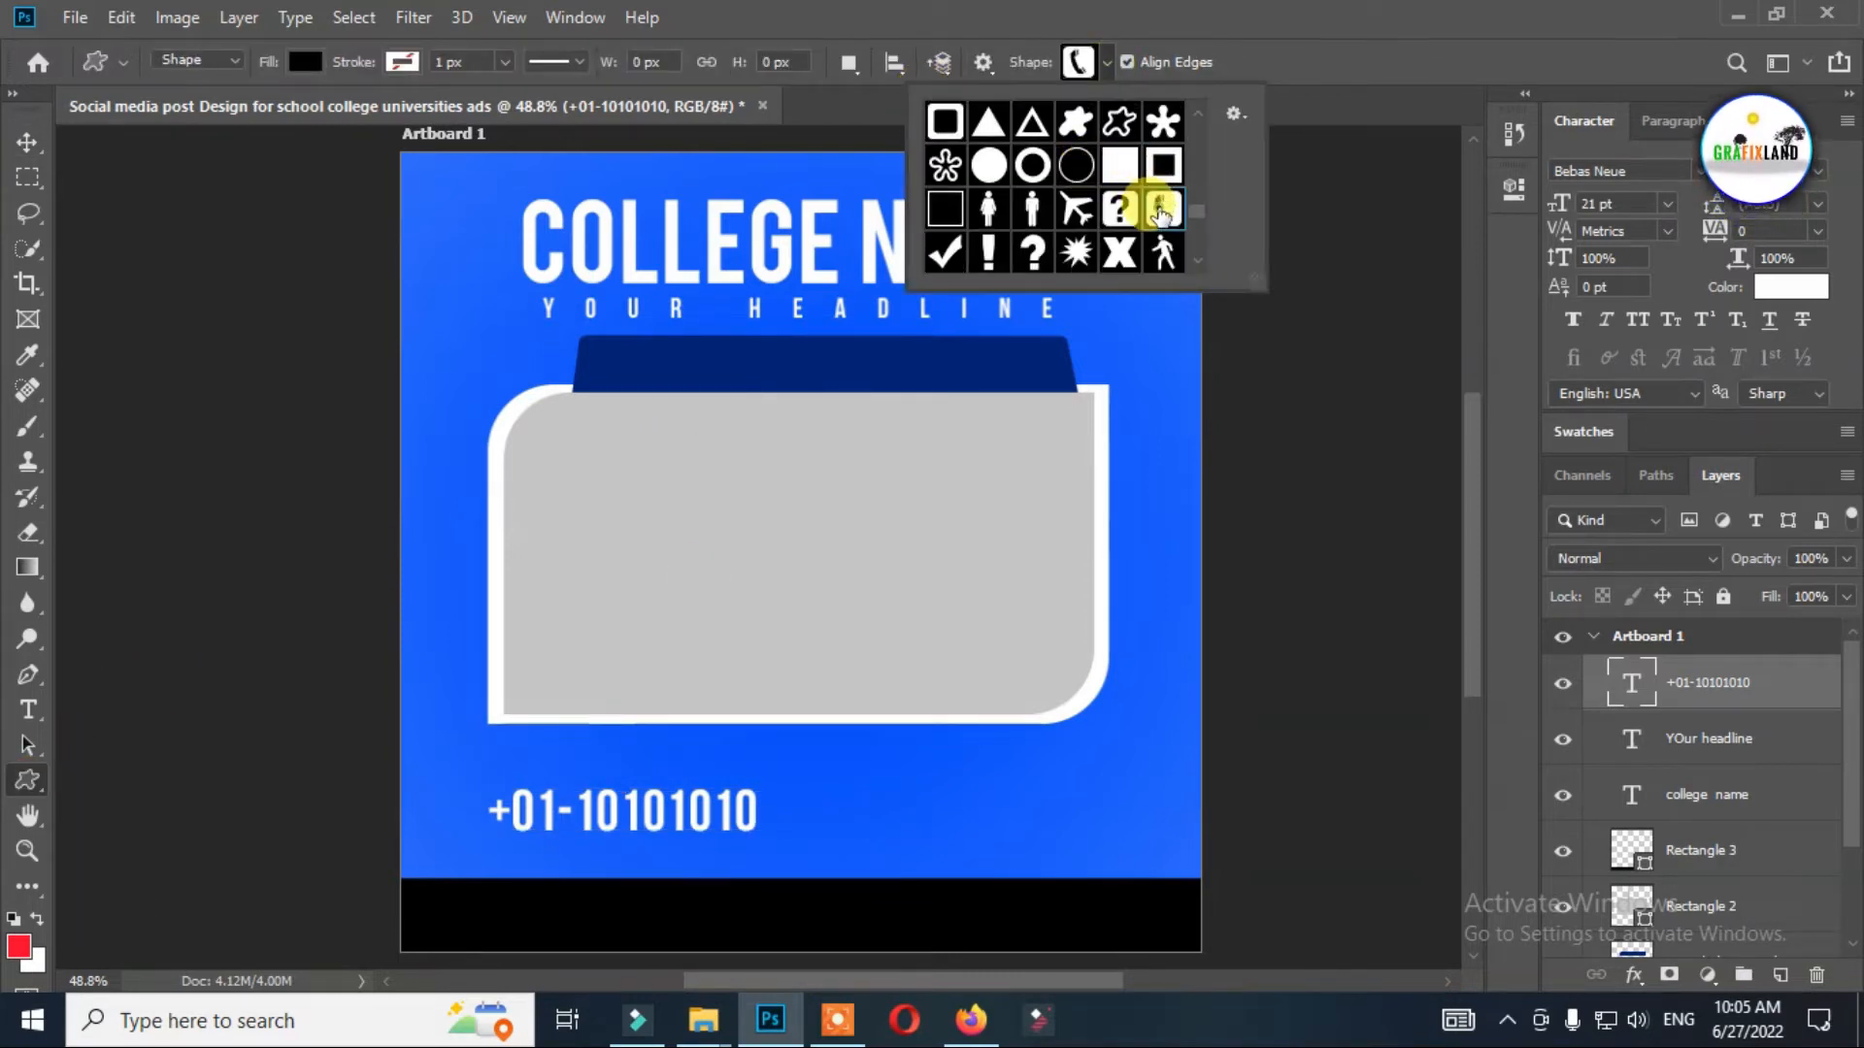
pyautogui.click(434, 806)
pyautogui.click(878, 419)
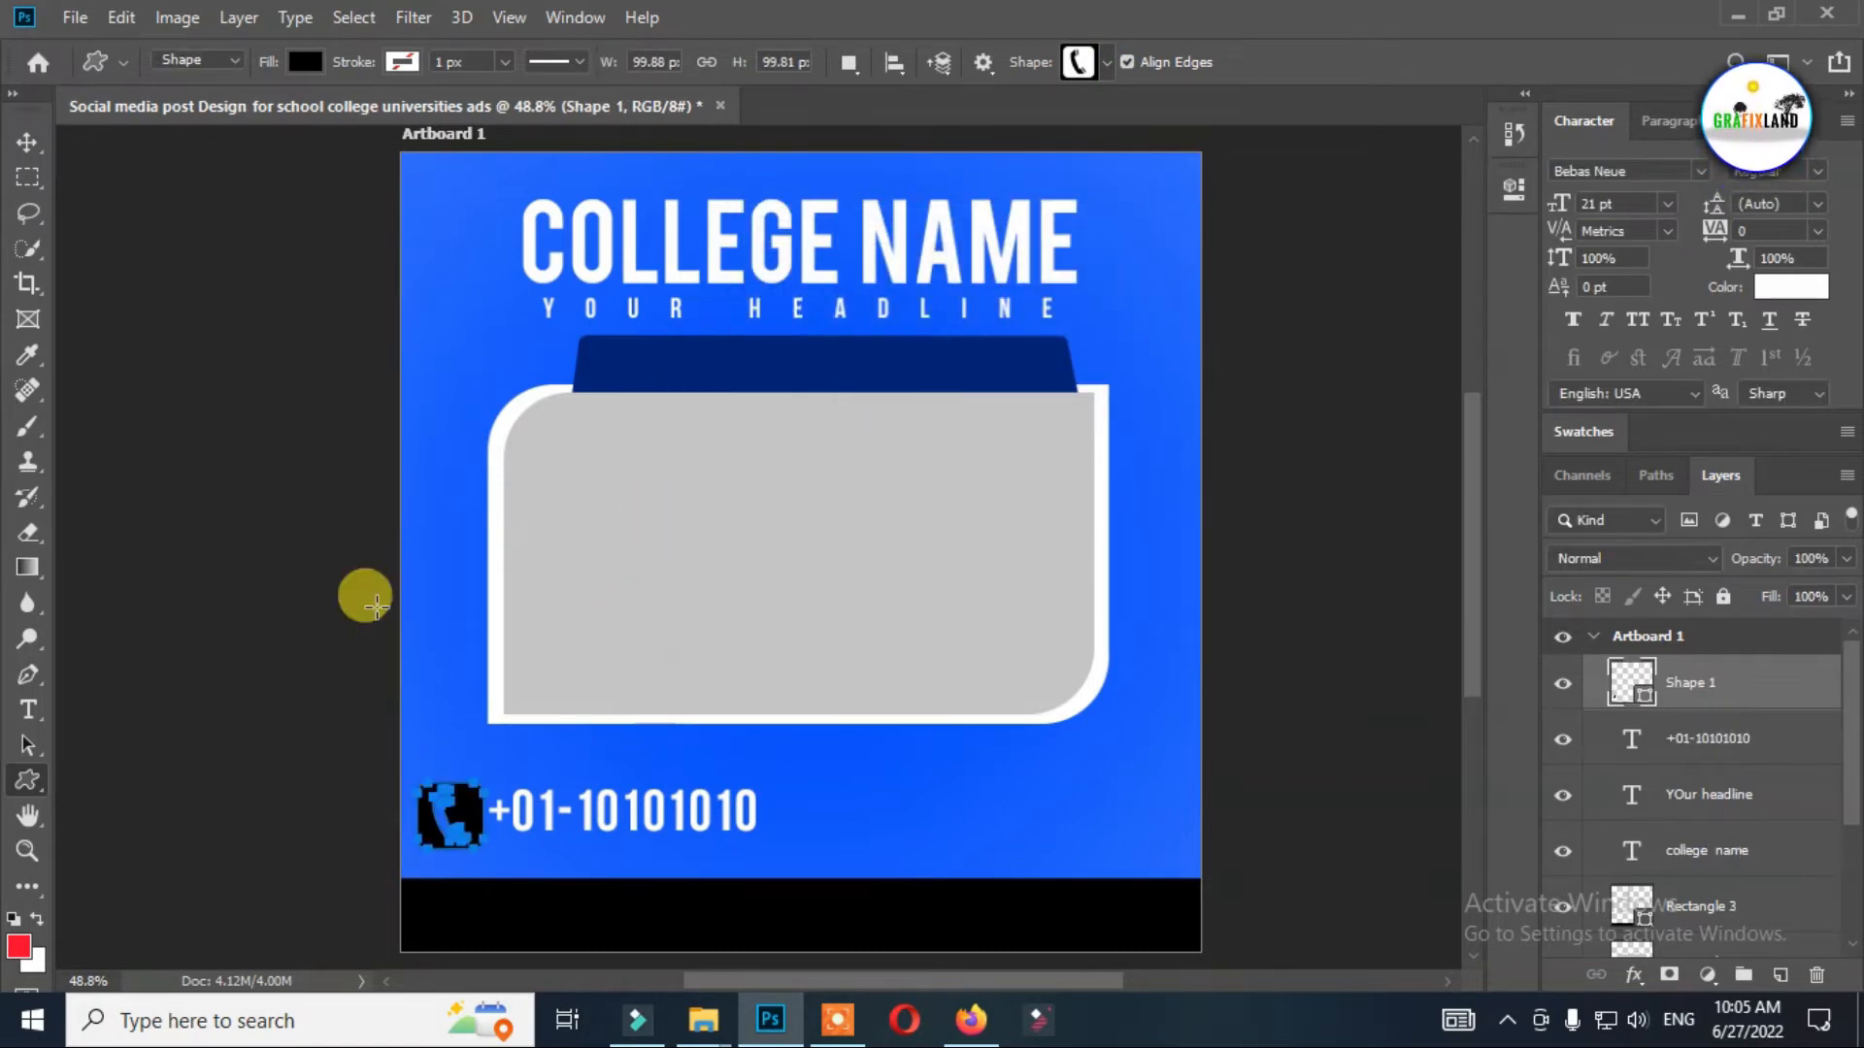
# Change the telephone icon's fill color to white (ffffff).
pyautogui.click(28, 142)
pyautogui.press('t')
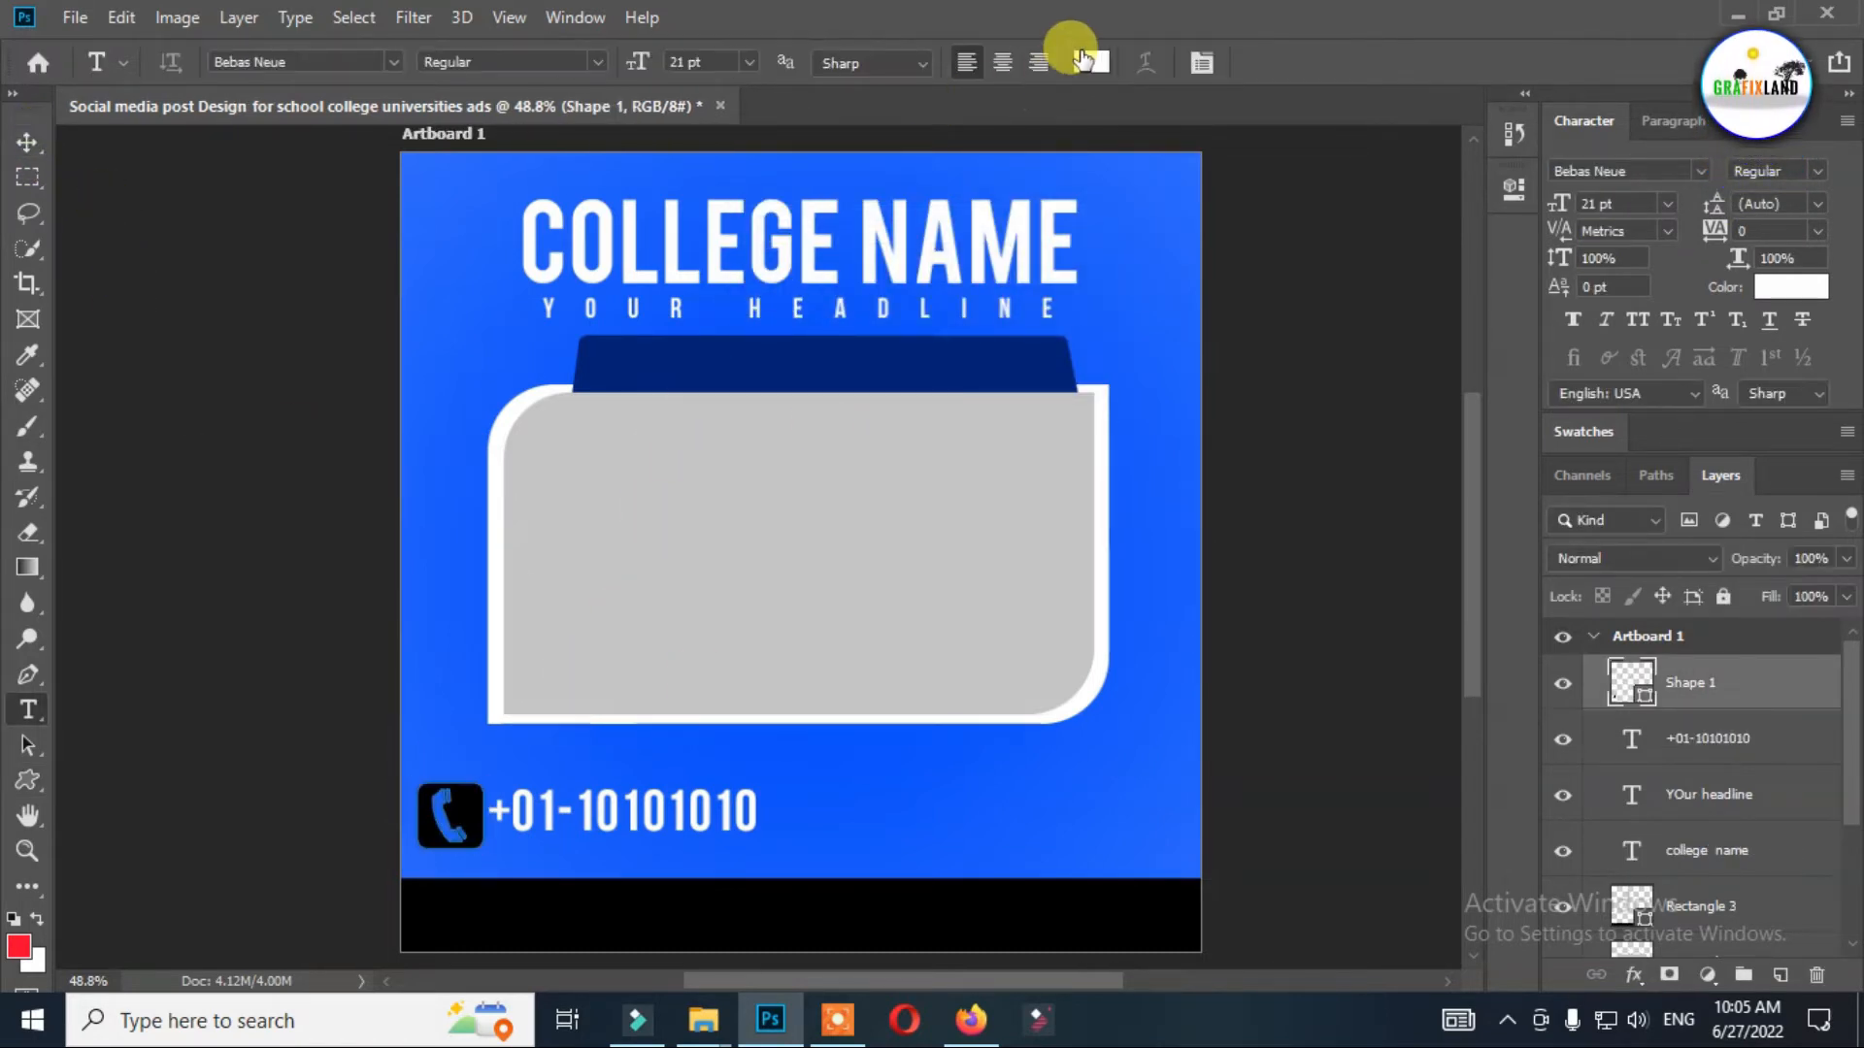
pyautogui.doubleClick(1628, 673)
pyautogui.write('ffffff')
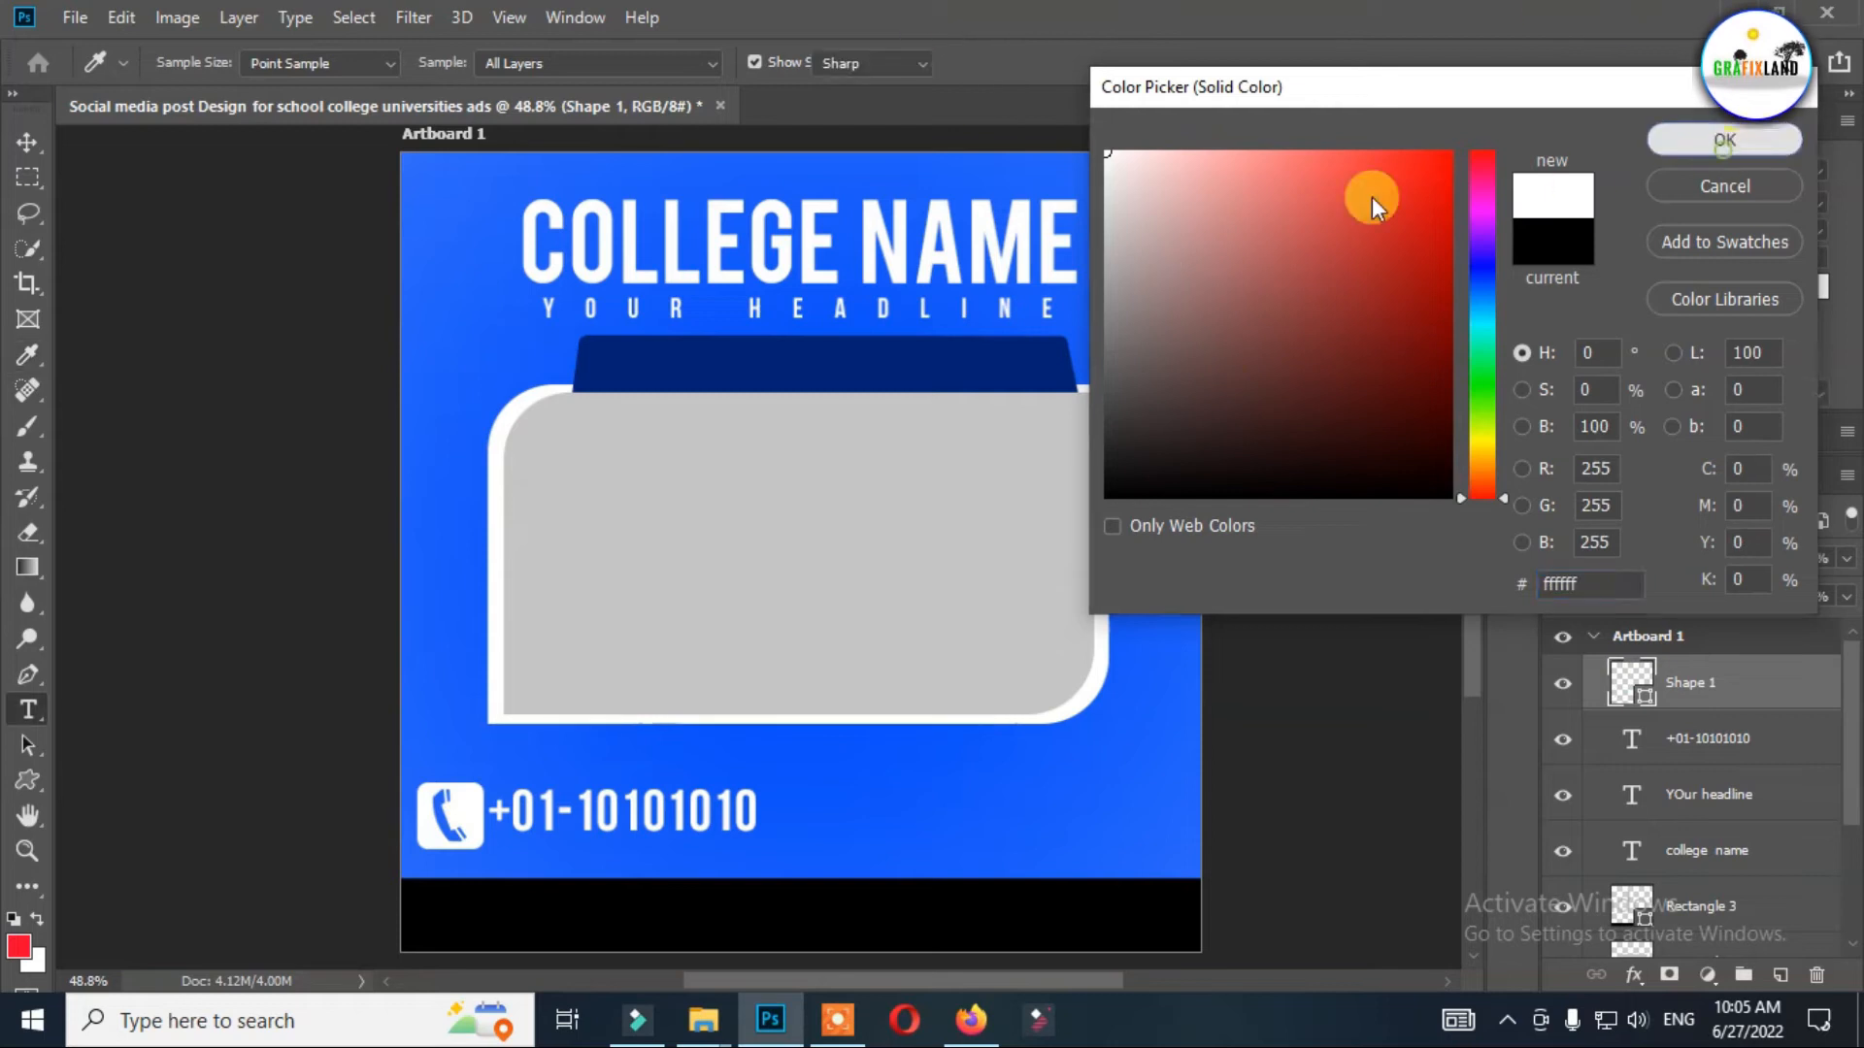
pyautogui.press('Return')
# Shift the phone number and the telephone icon slightly right, keeping them side by side, and deselect them.
pyautogui.click(27, 142)
pyautogui.moveTo(621, 823); pyautogui.dragTo(652, 825)
pyautogui.moveTo(461, 816); pyautogui.dragTo(481, 816)
pyautogui.click(514, 788)
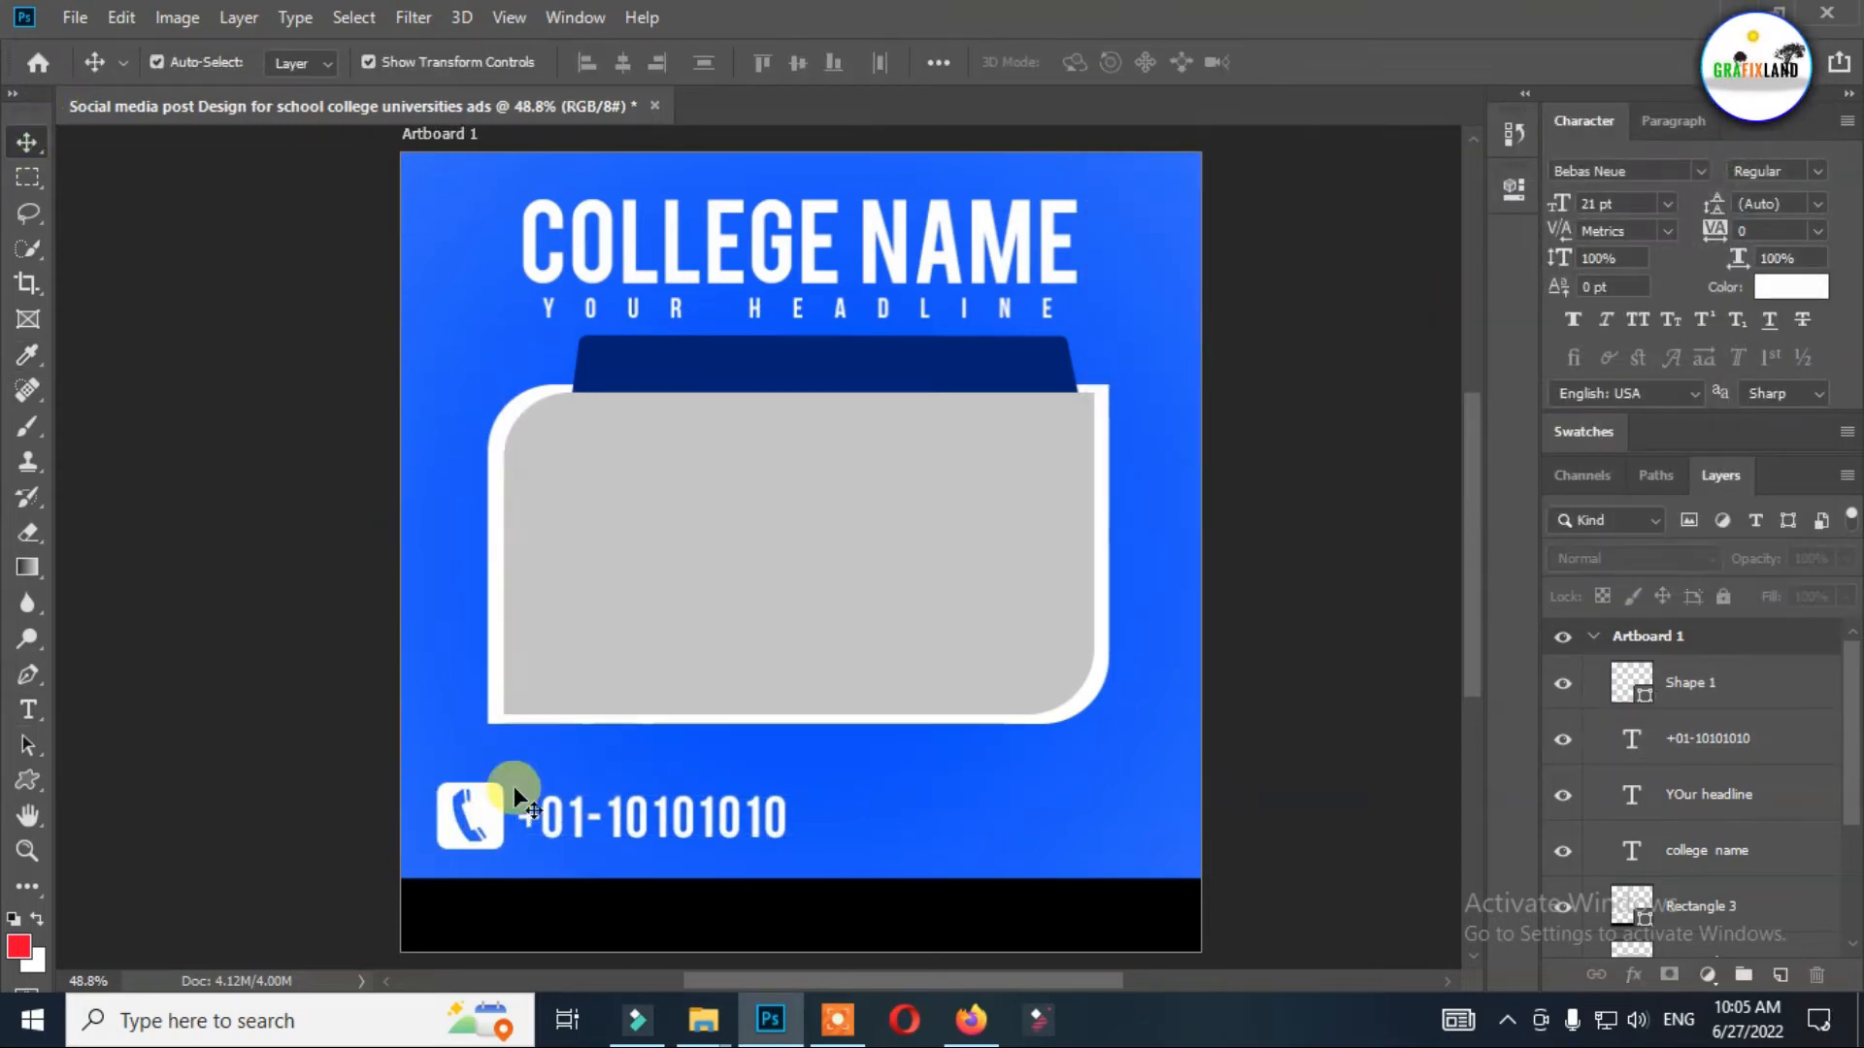
# Add the text "APPLY NOW" and move it onto the navy bar above the framed panel.
pyautogui.click(614, 819)
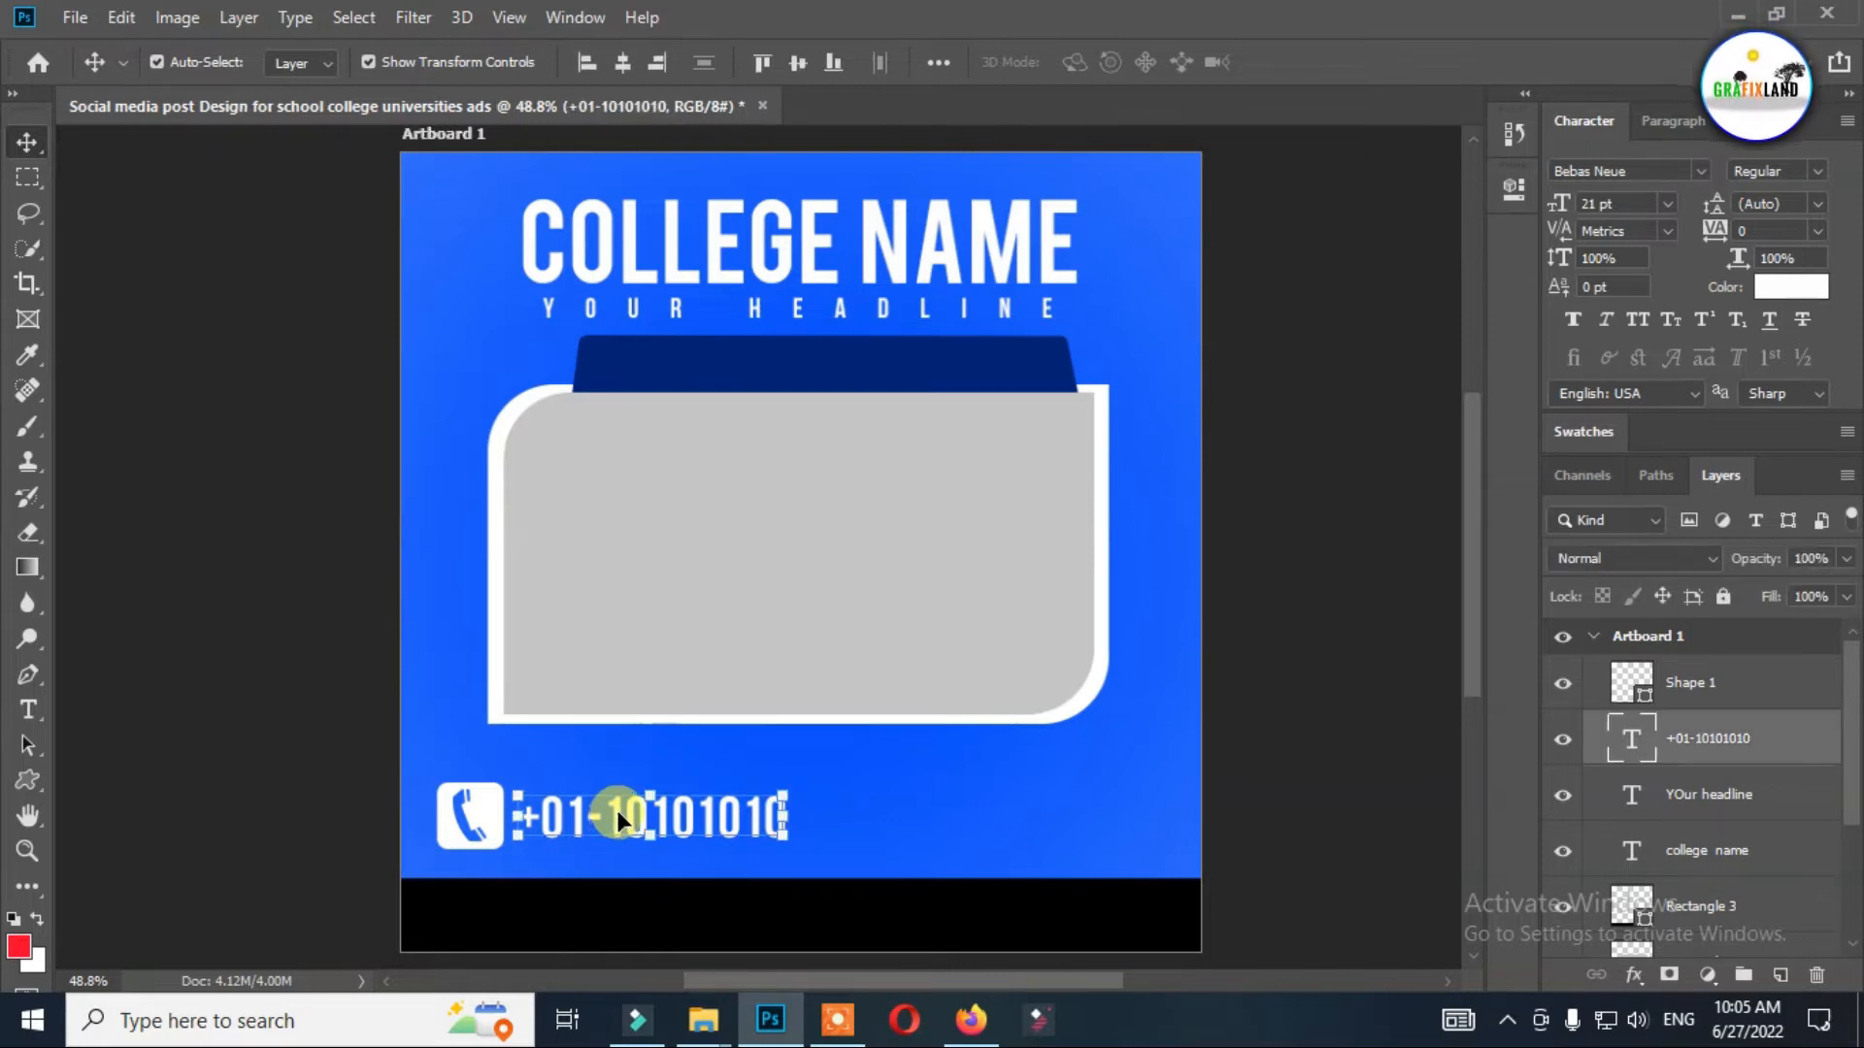
pyautogui.press('t')
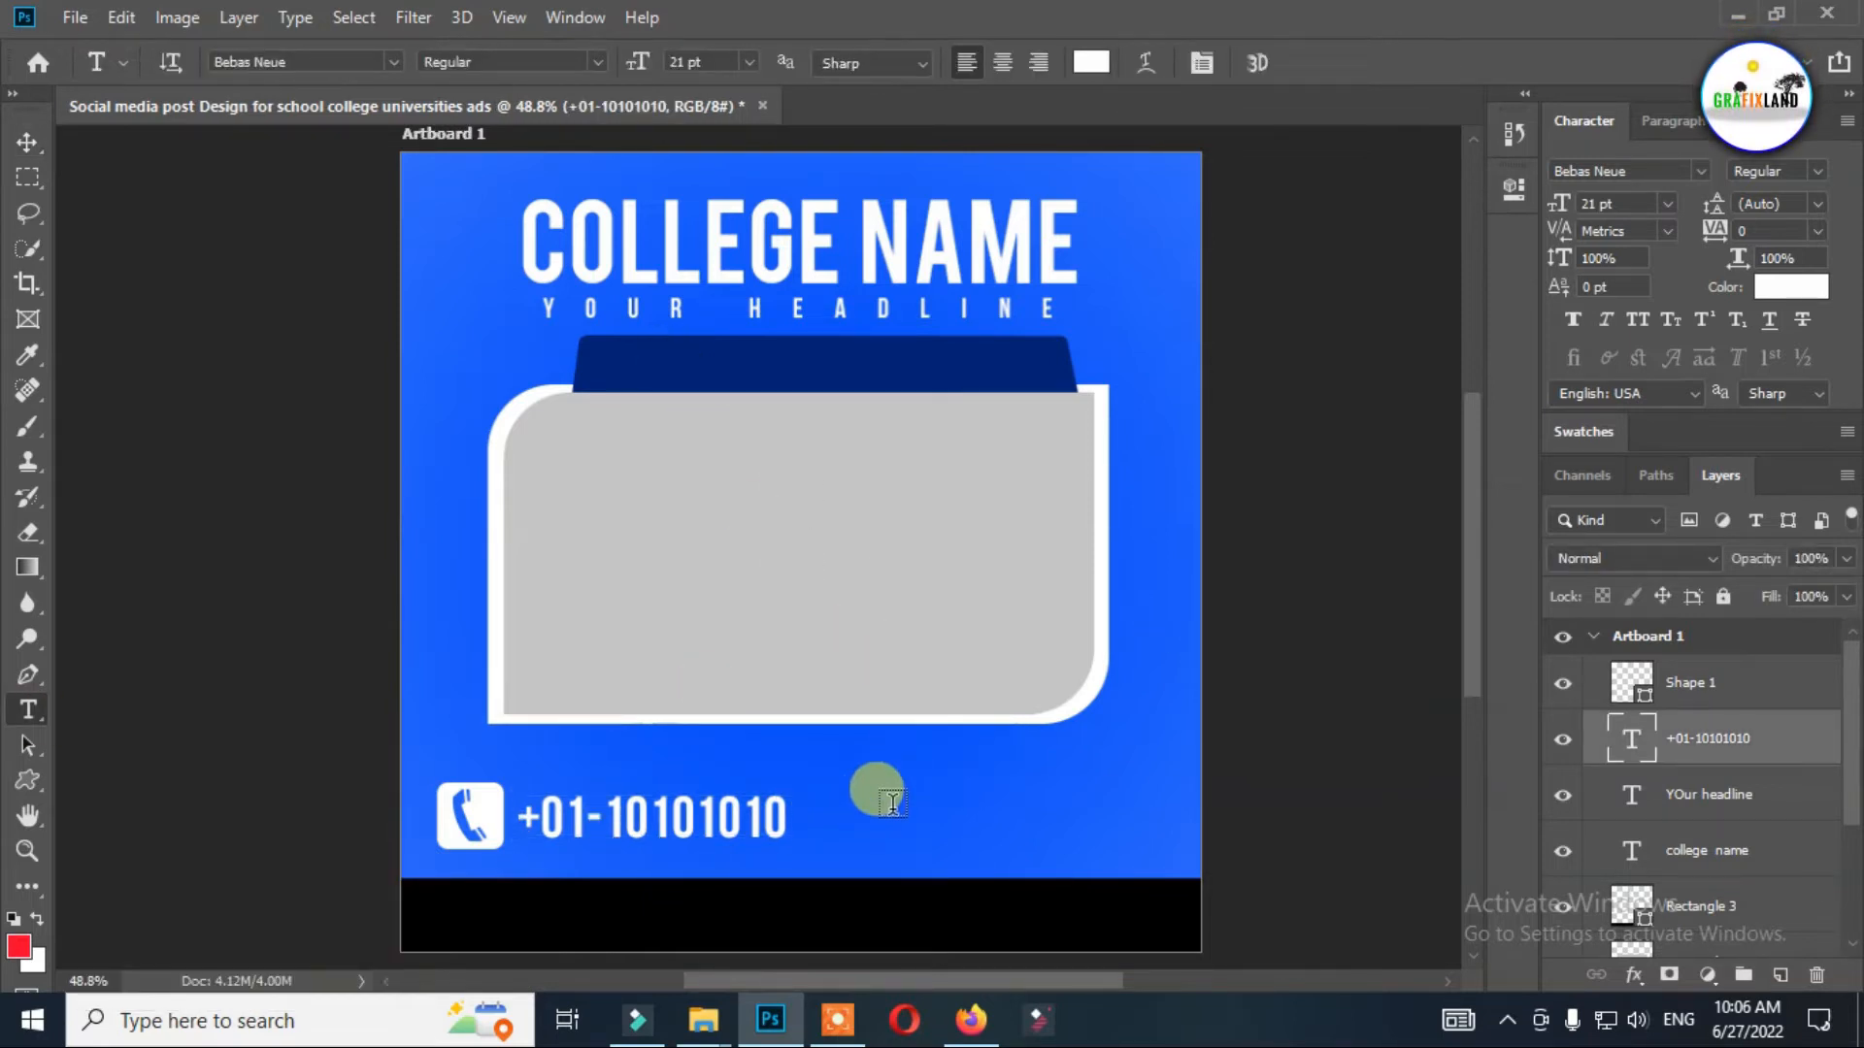
pyautogui.click(927, 796)
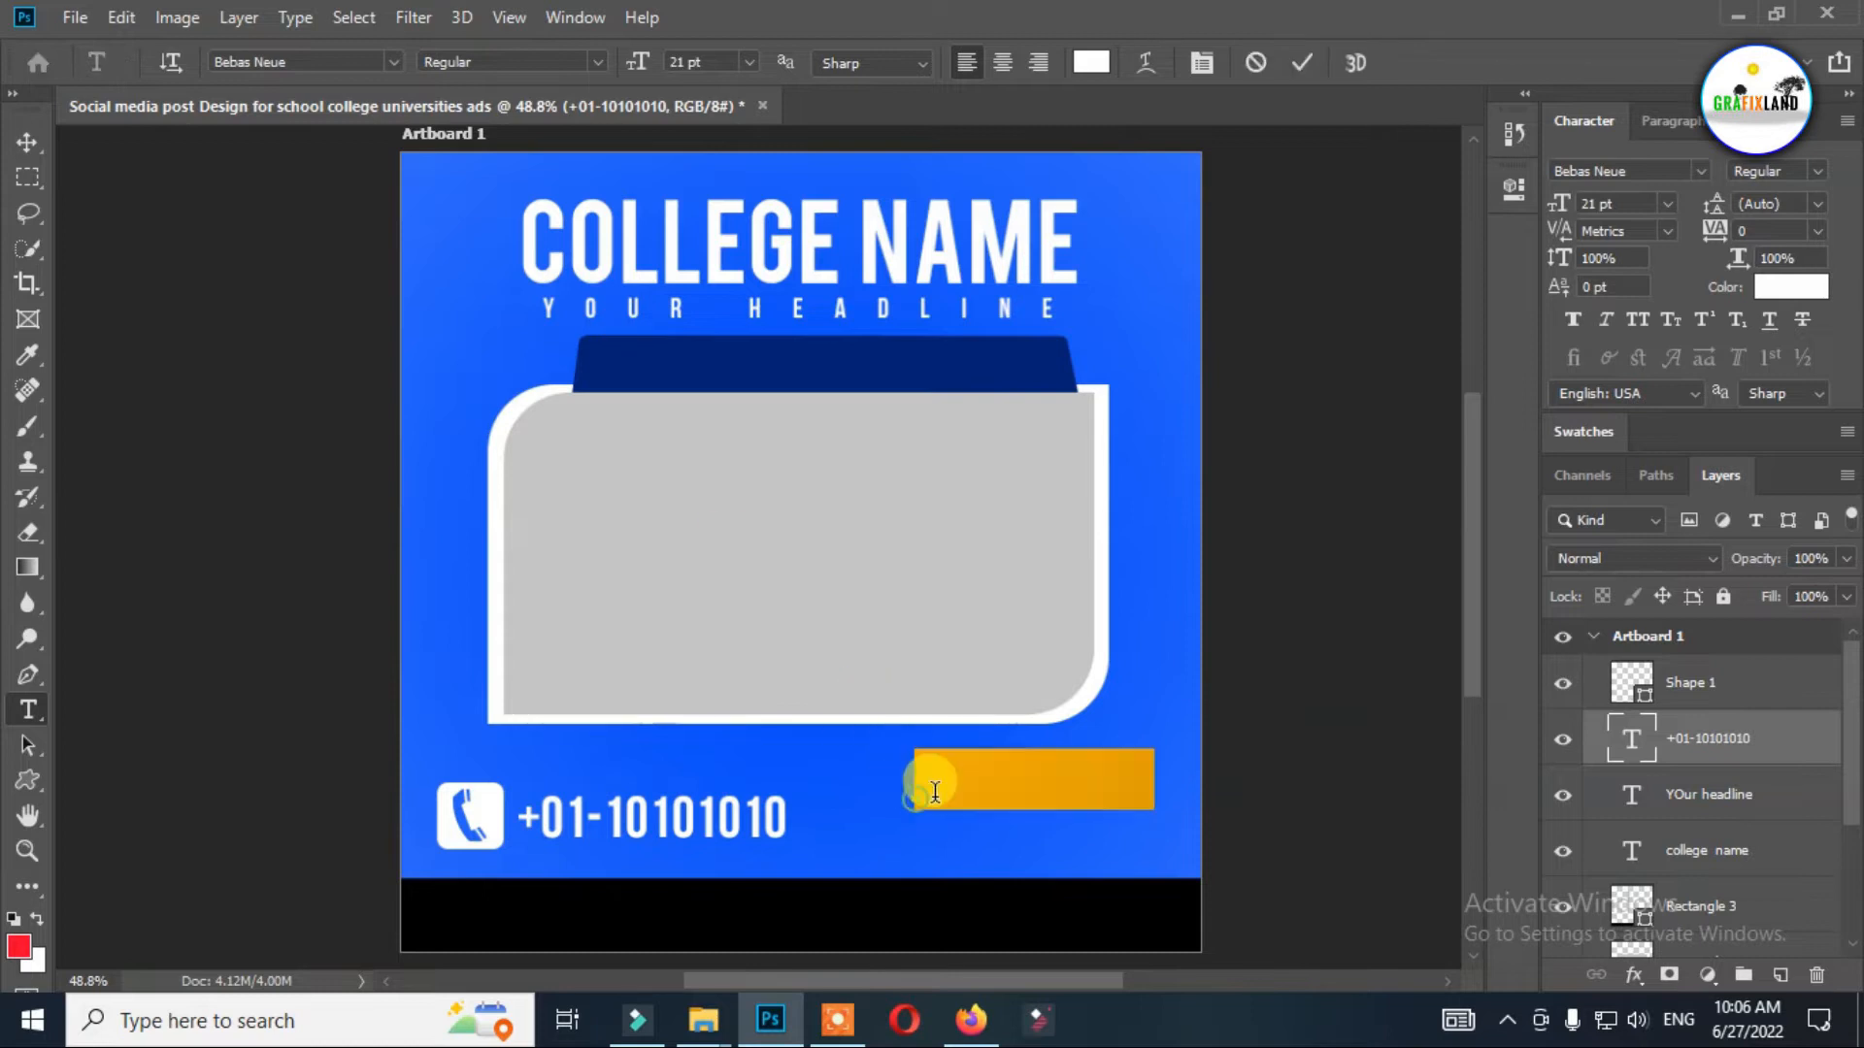
pyautogui.write('APPLY NOW')
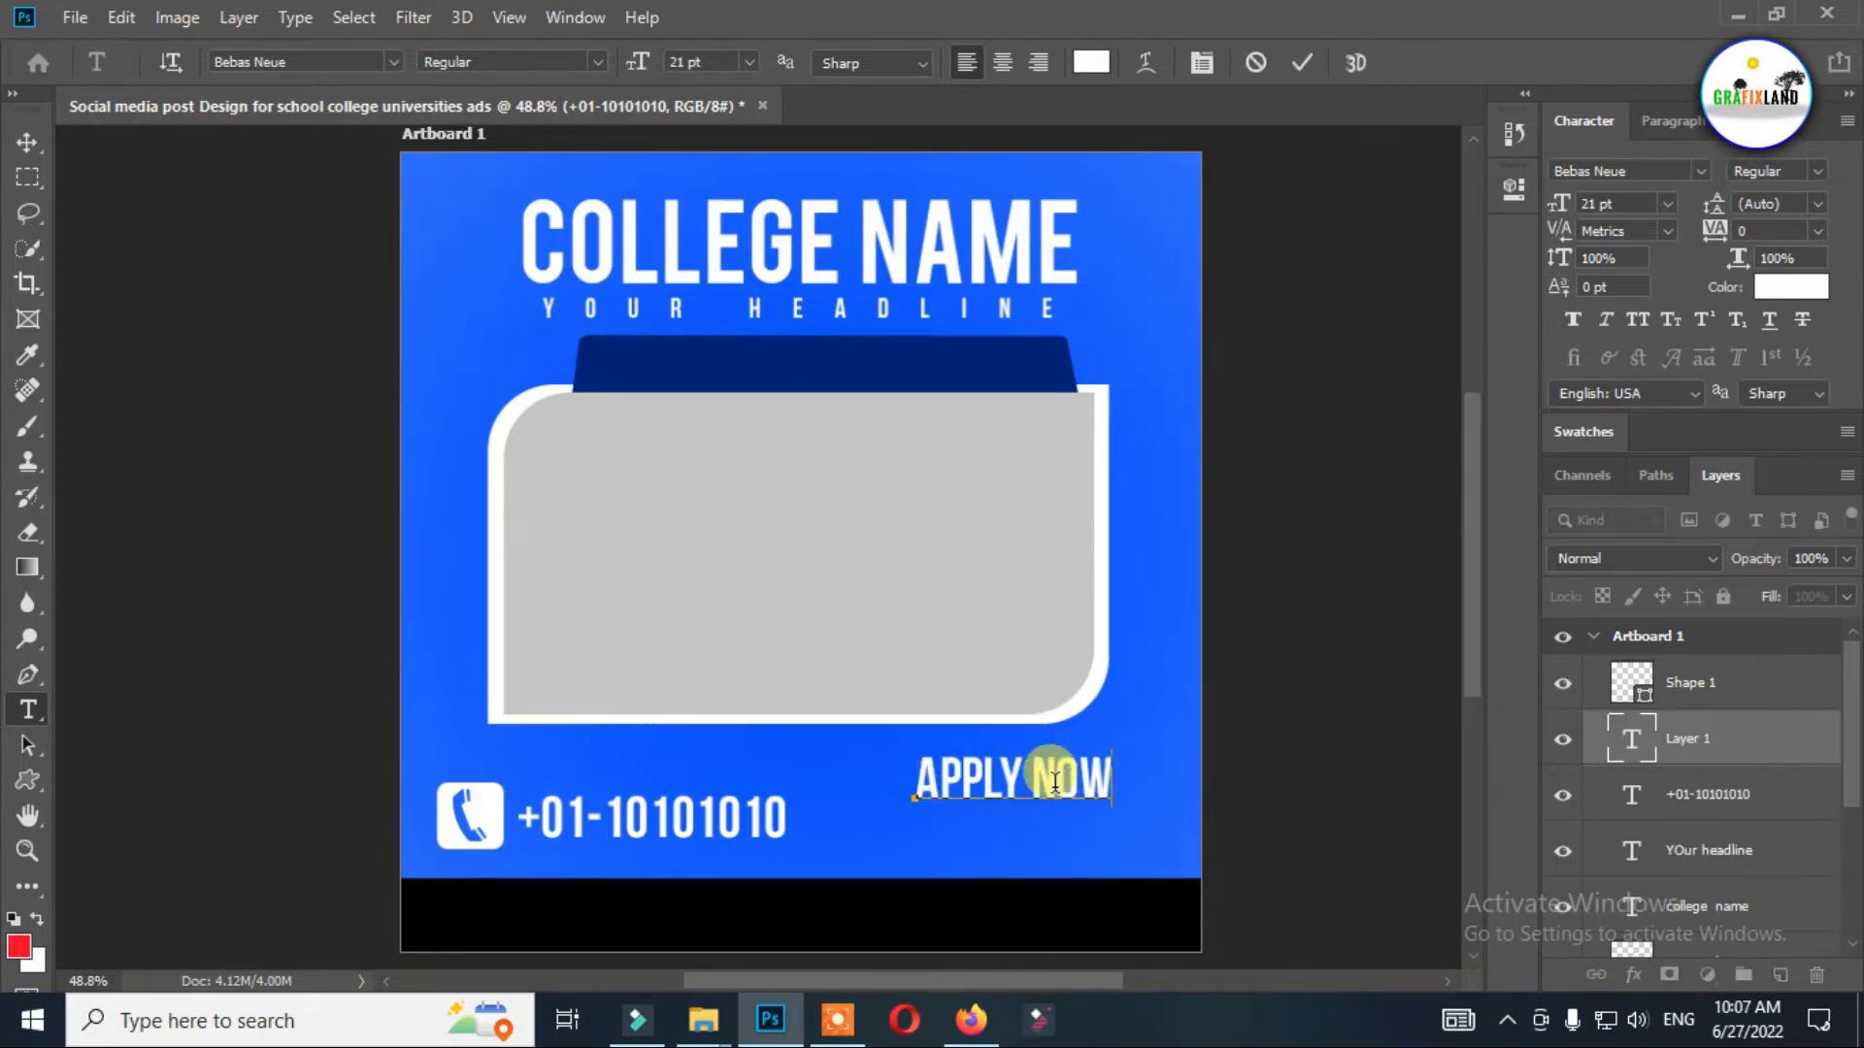
pyautogui.moveTo(842, 498); pyautogui.dragTo(863, 452)
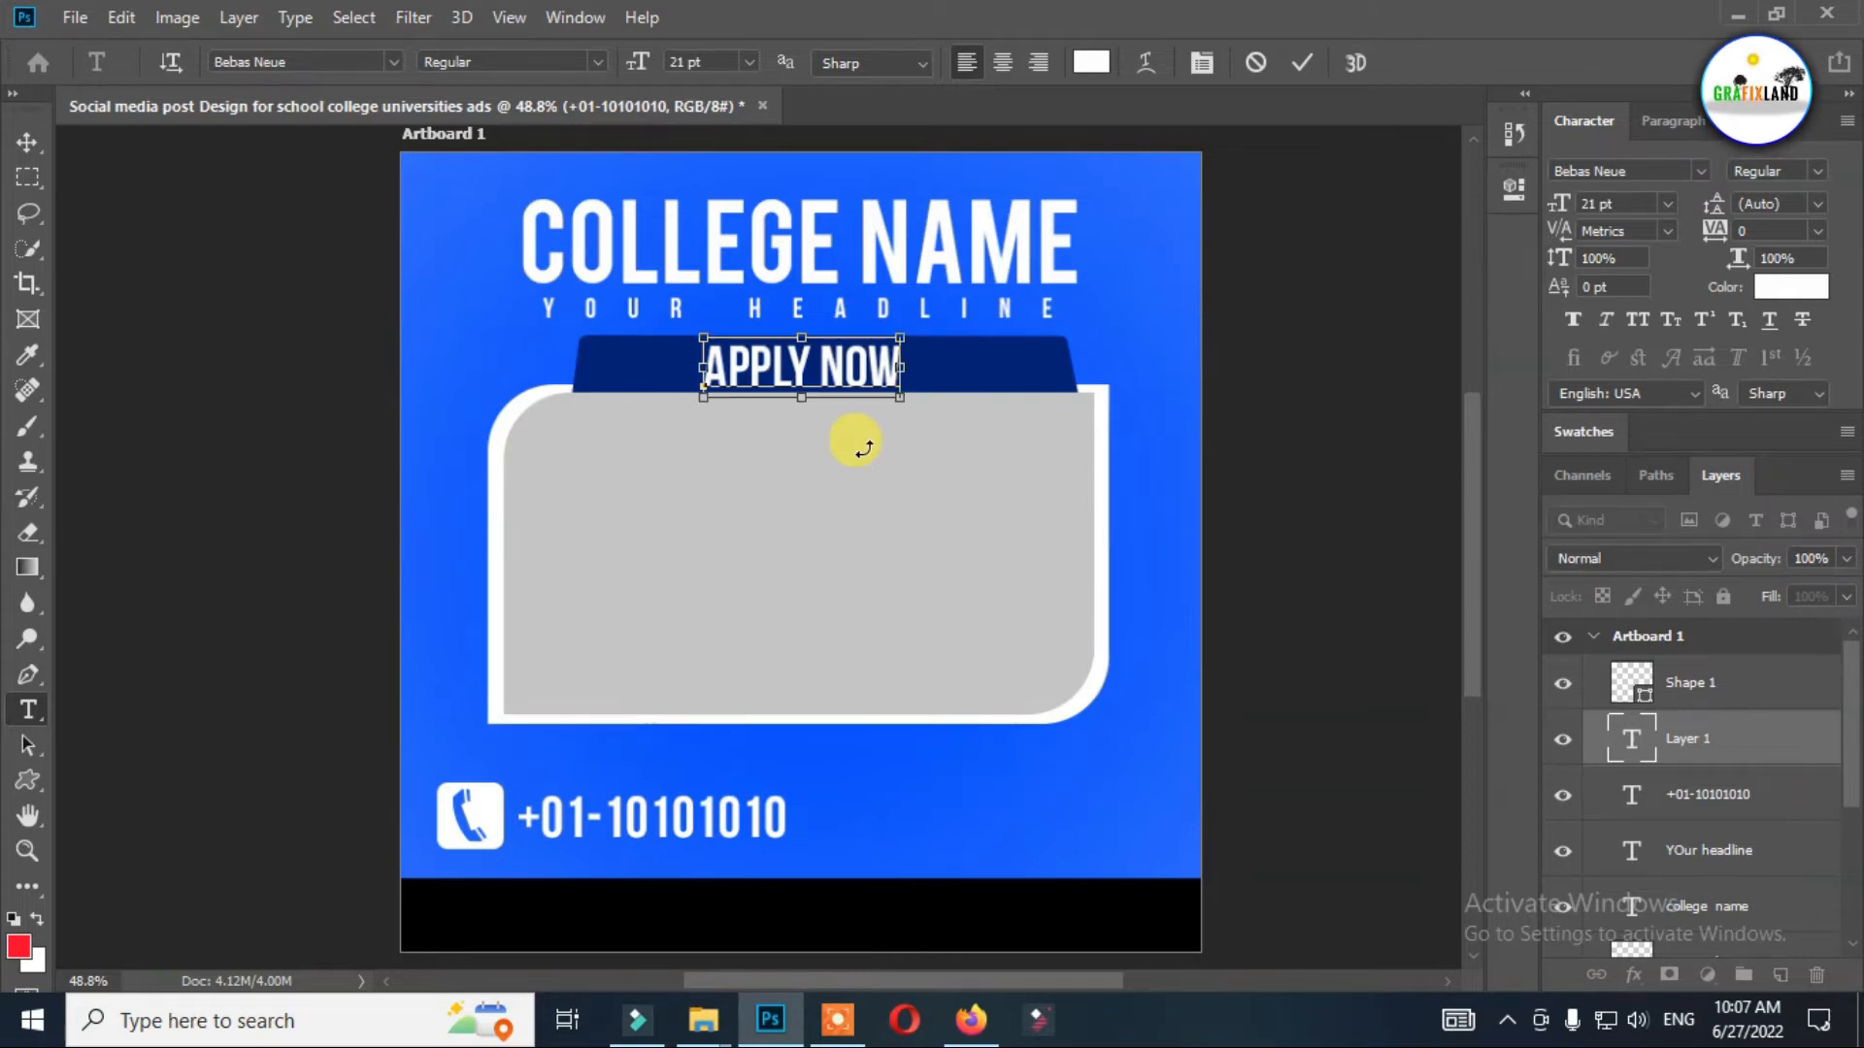
# Change the "APPLY NOW" text color to a golden yellow with hue 51°.
pyautogui.hotkey('ctrl', 'a')
pyautogui.click(1090, 62)
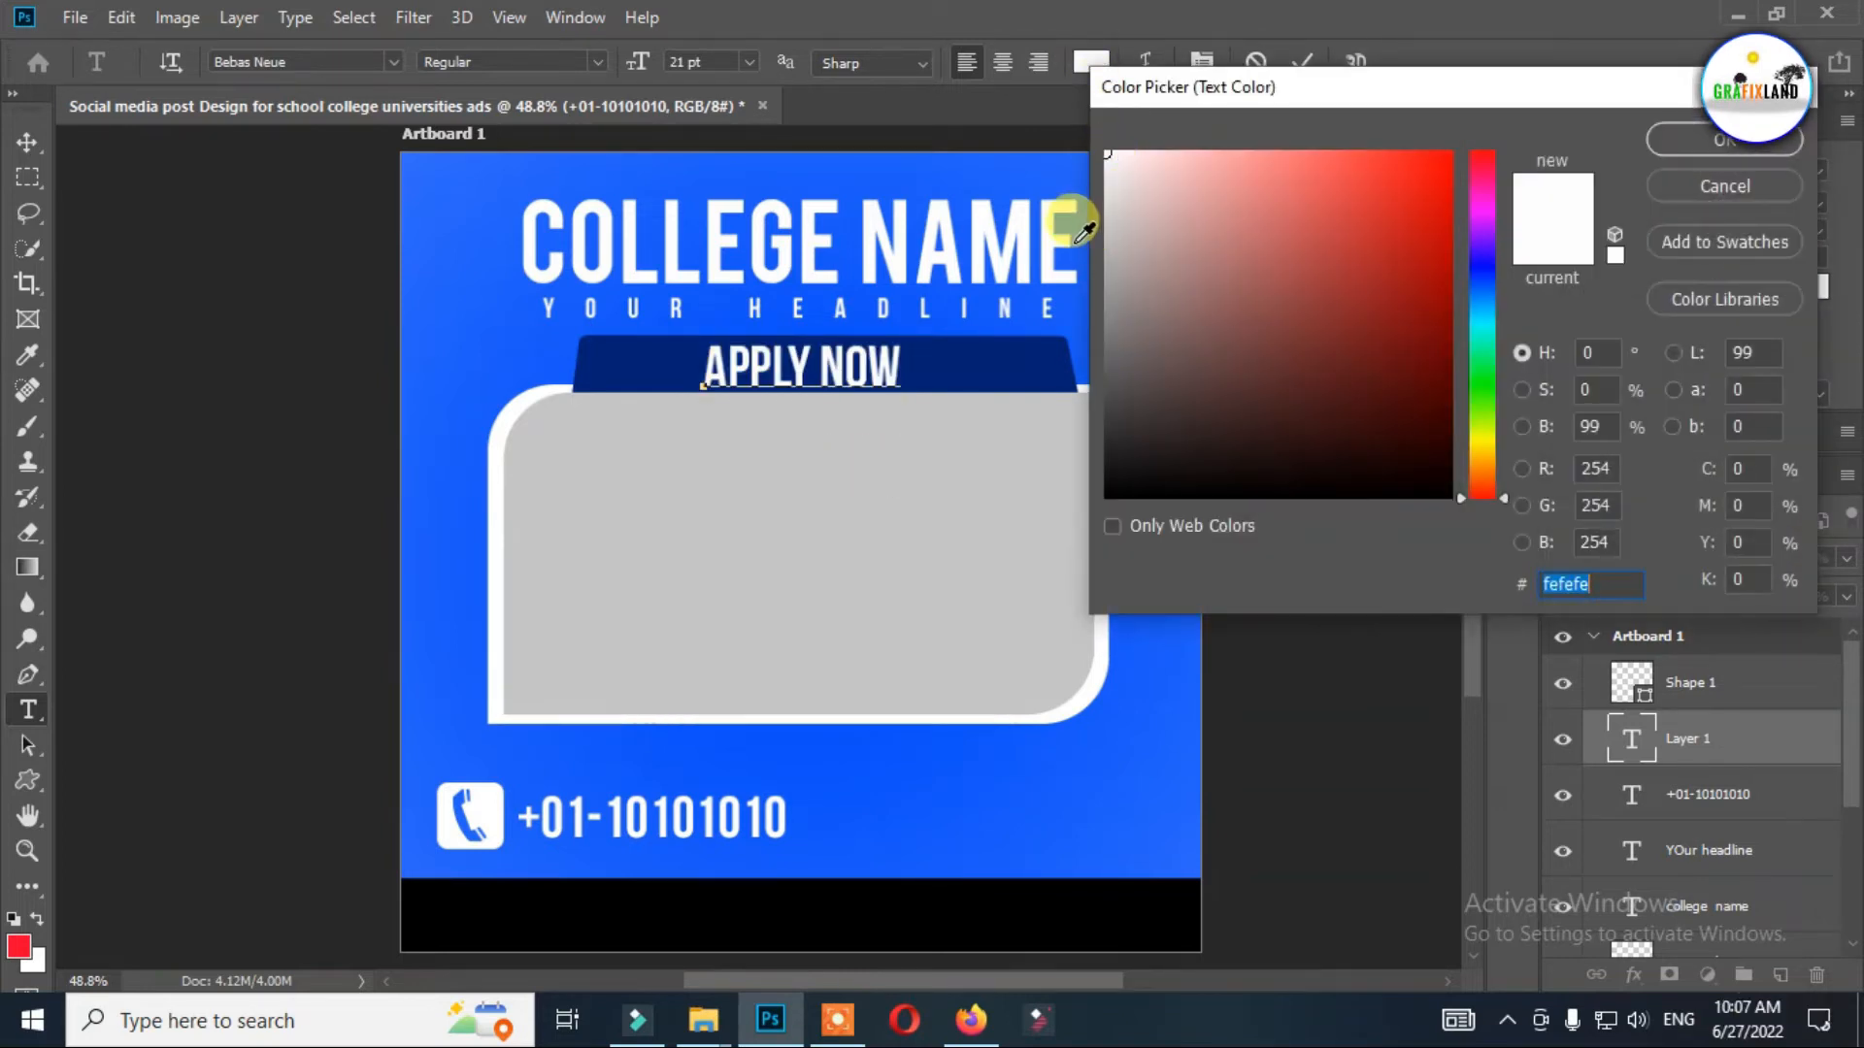
pyautogui.moveTo(1388, 161); pyautogui.dragTo(993, 116)
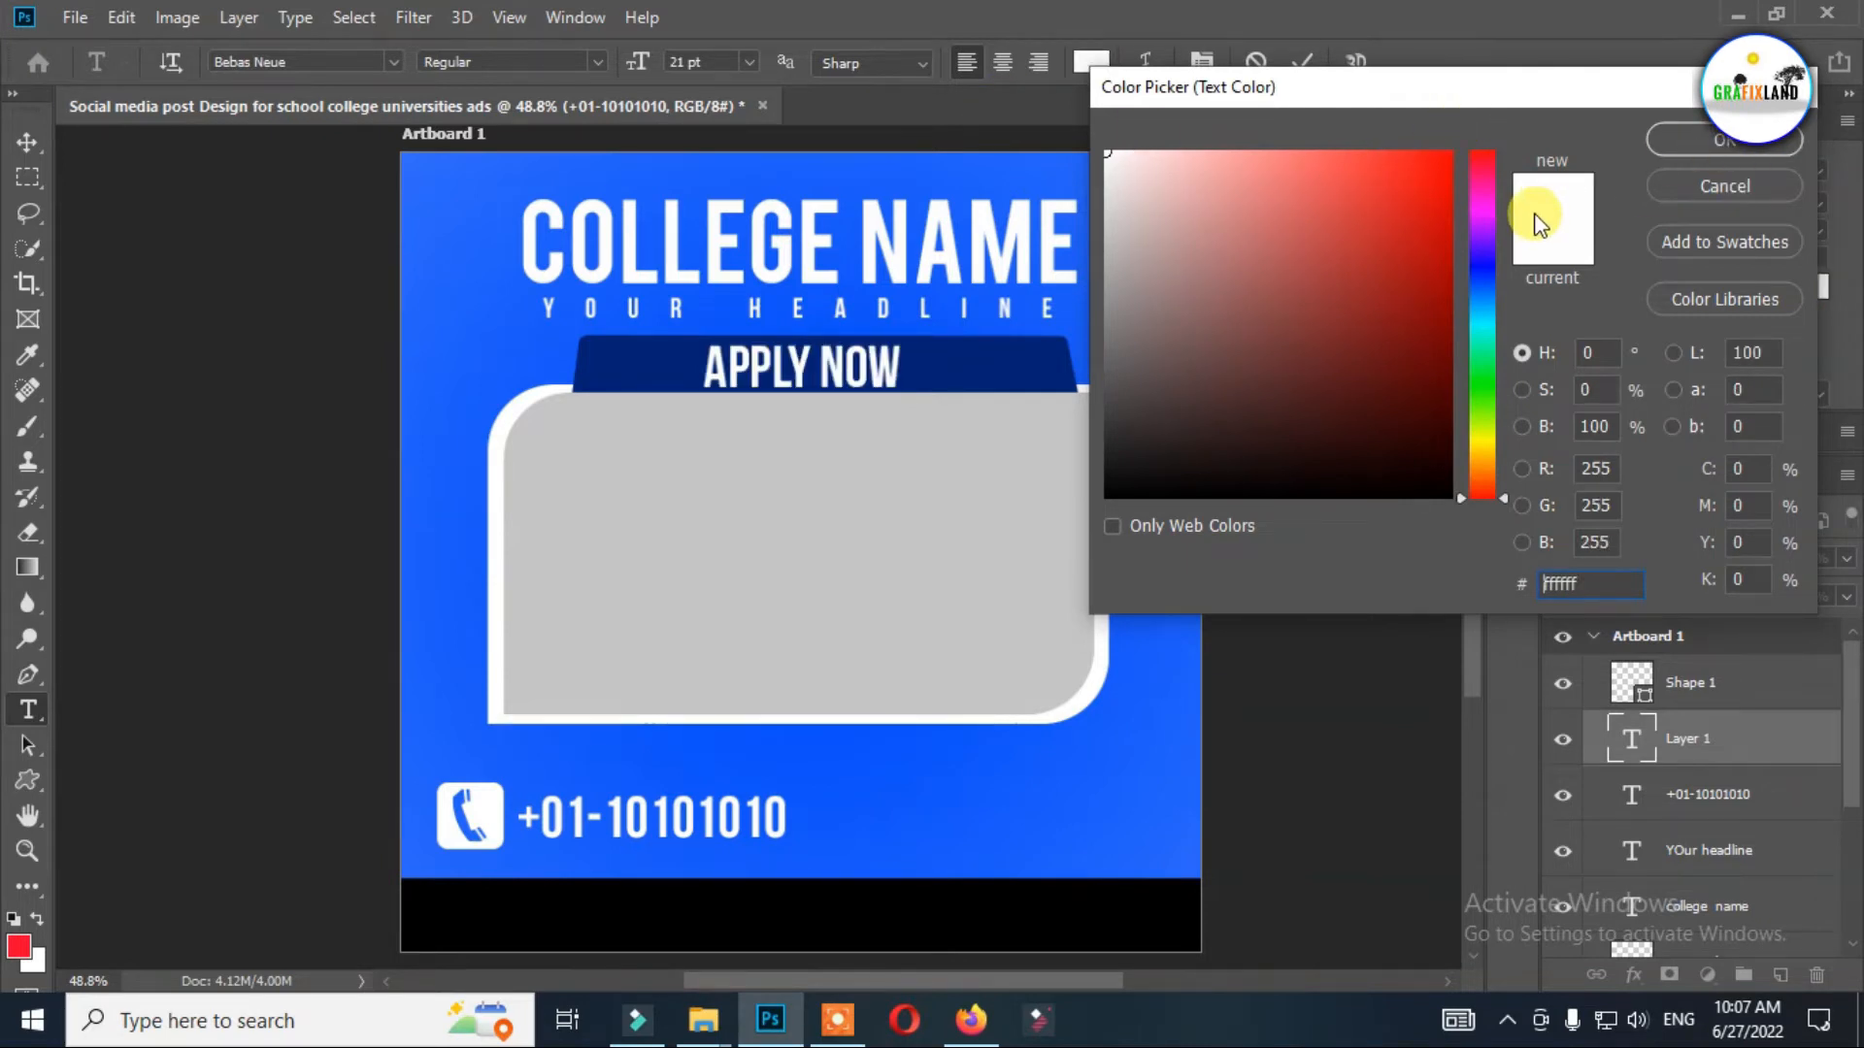
pyautogui.click(1481, 462)
pyautogui.moveTo(1440, 258); pyautogui.dragTo(1572, 108)
pyautogui.click(1486, 450)
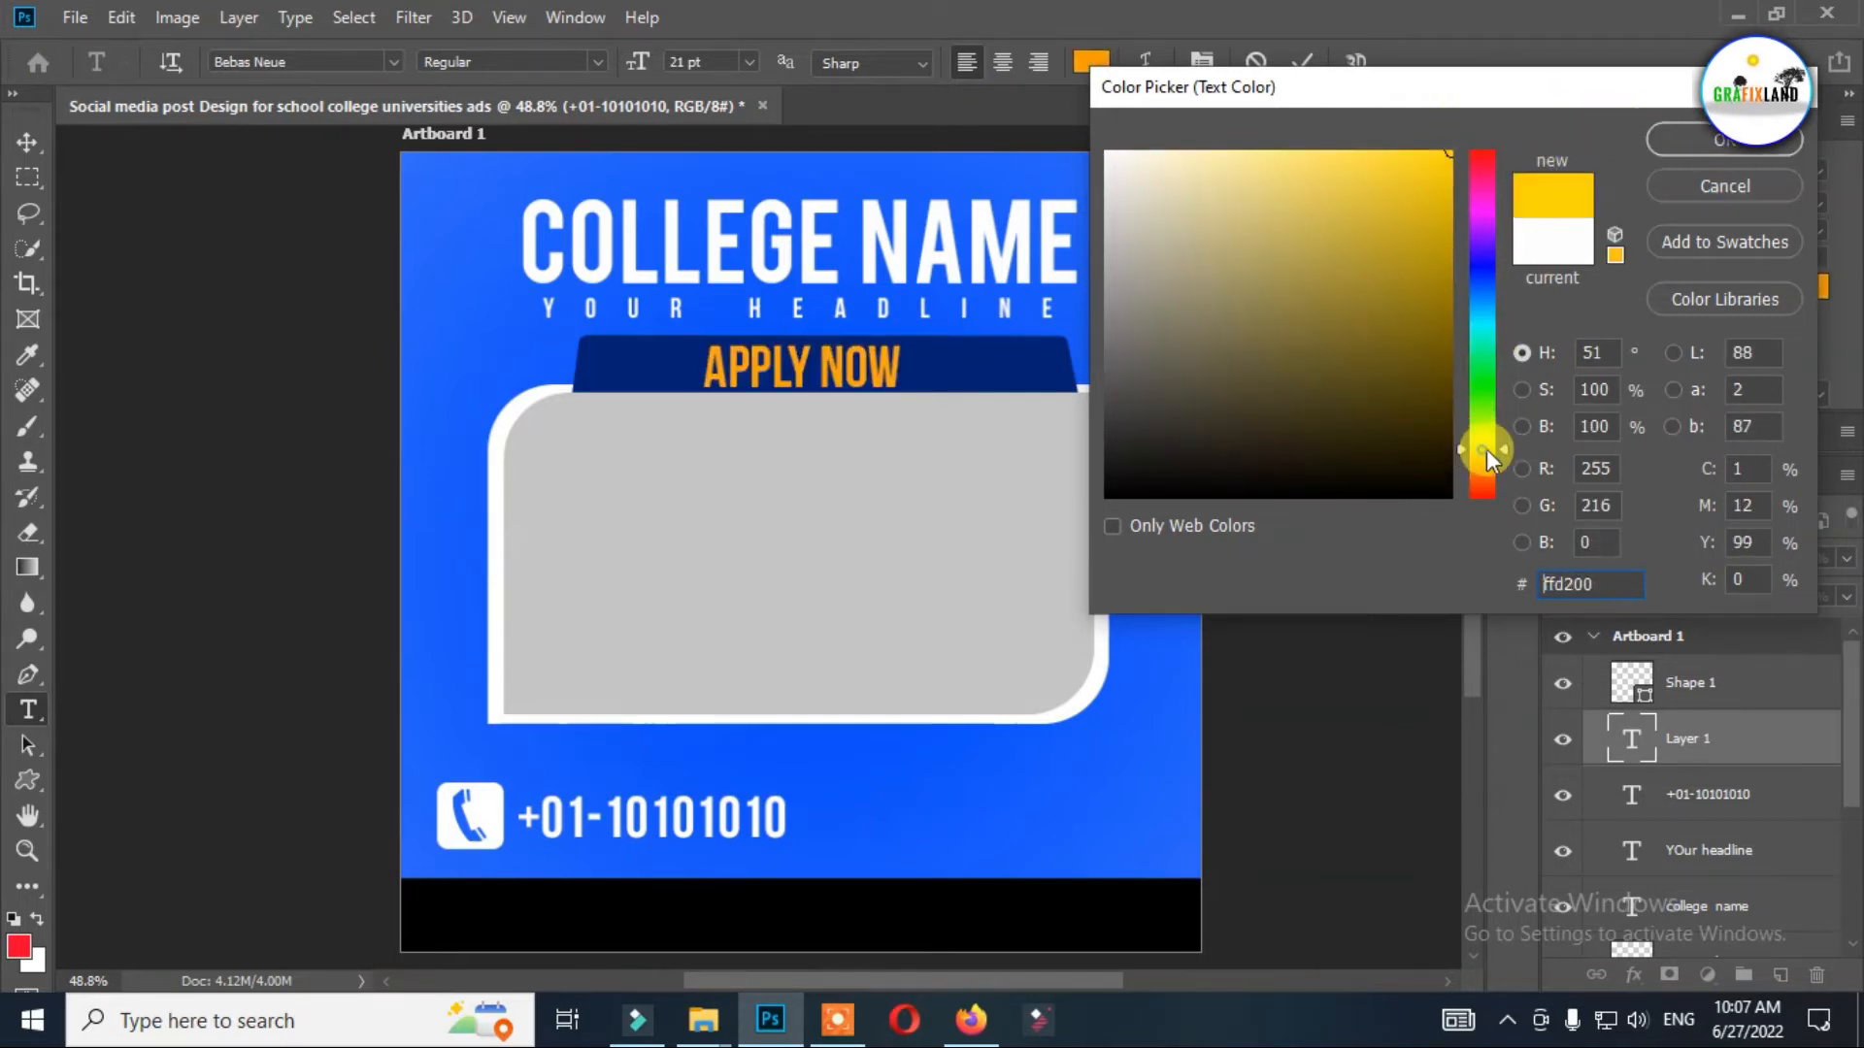
pyautogui.click(1709, 139)
# Center the "APPLY NOW" text horizontally on the navy bar.
pyautogui.click(27, 142)
pyautogui.scroll(2, 1099, 549)
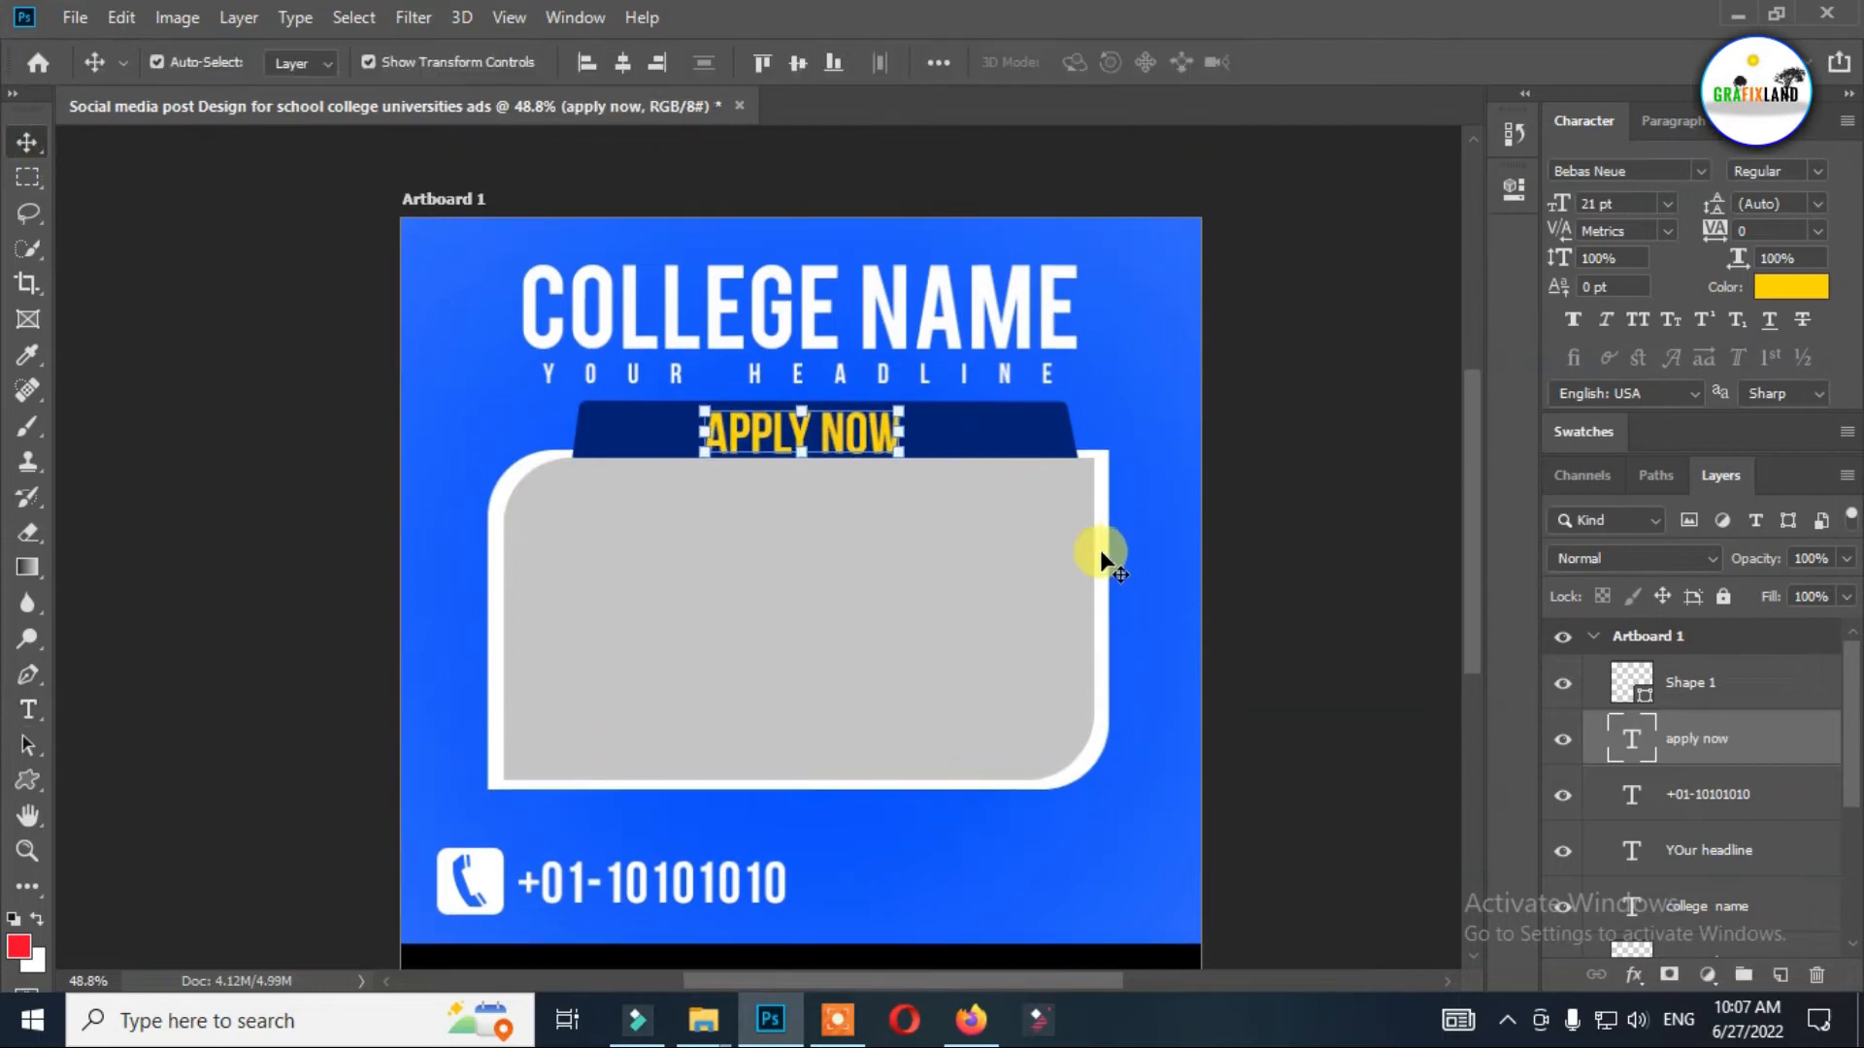
pyautogui.scroll(3, 971, 542)
pyautogui.press('super')
pyautogui.press('super')
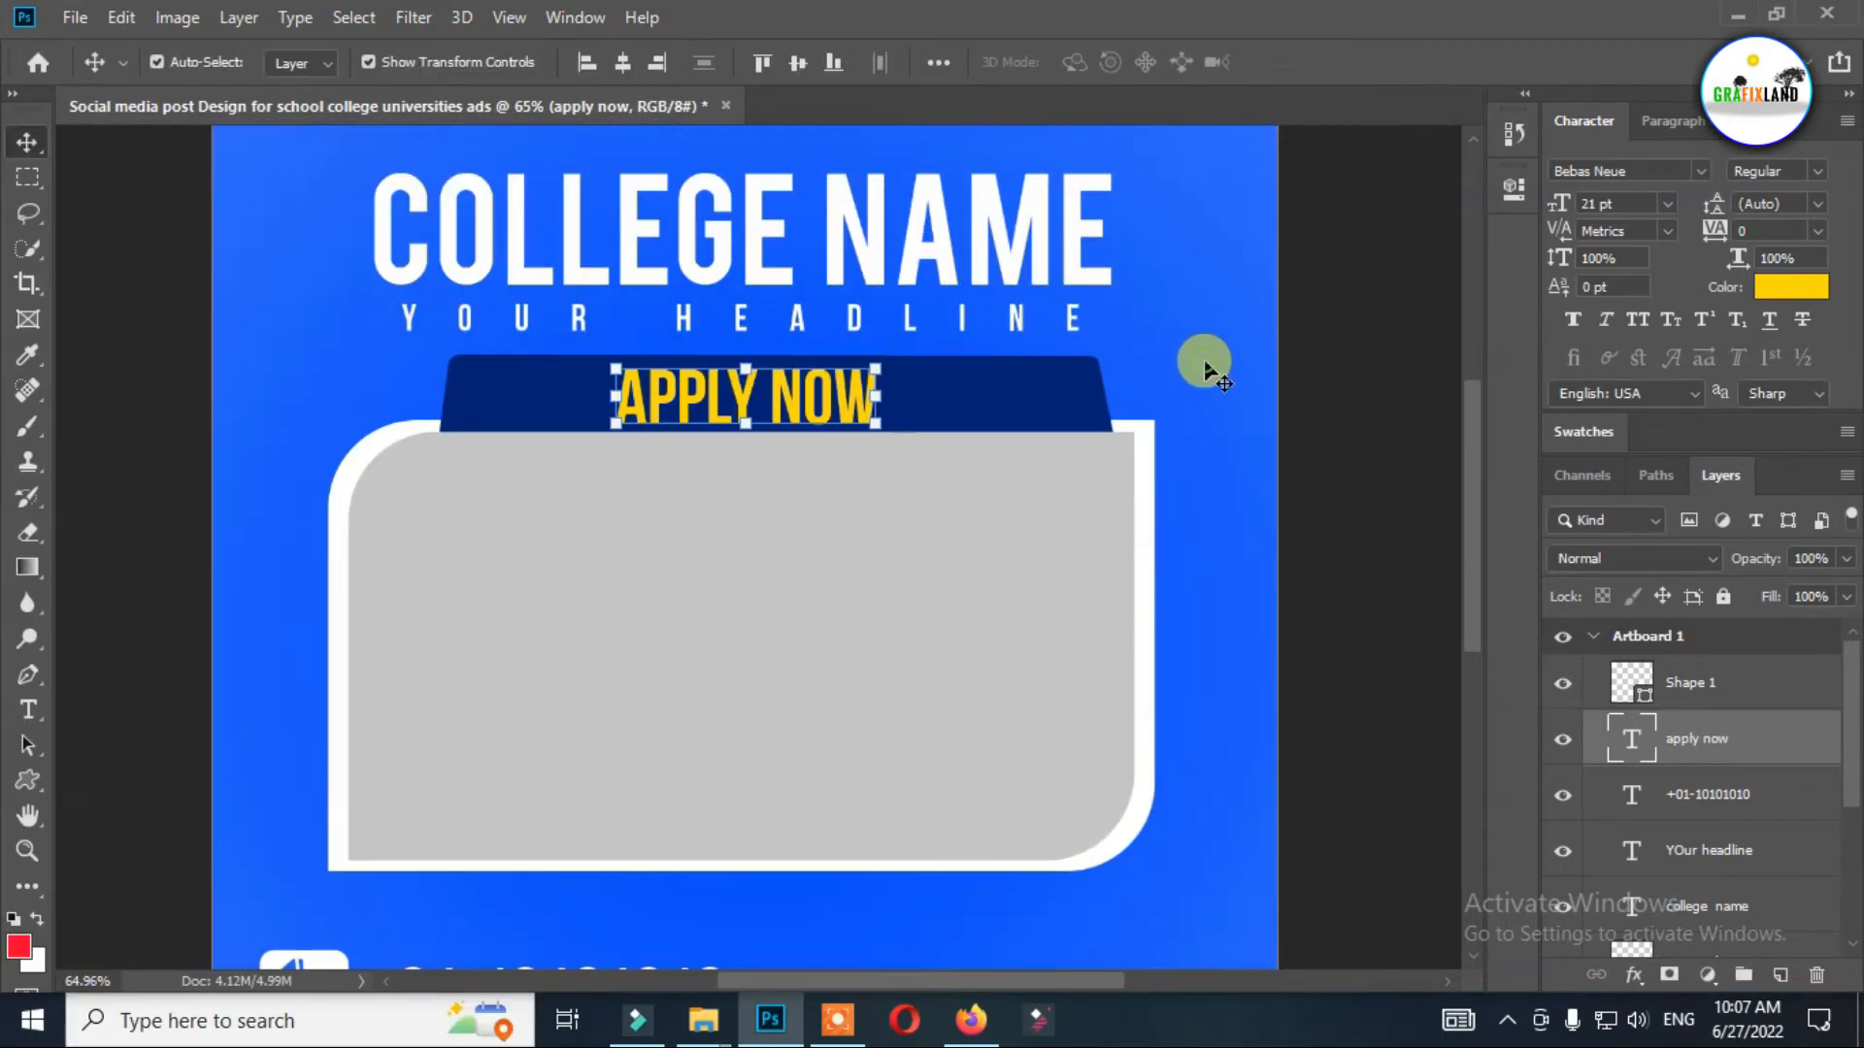
pyautogui.scroll(4, 903, 468)
pyautogui.moveTo(806, 349); pyautogui.dragTo(840, 350)
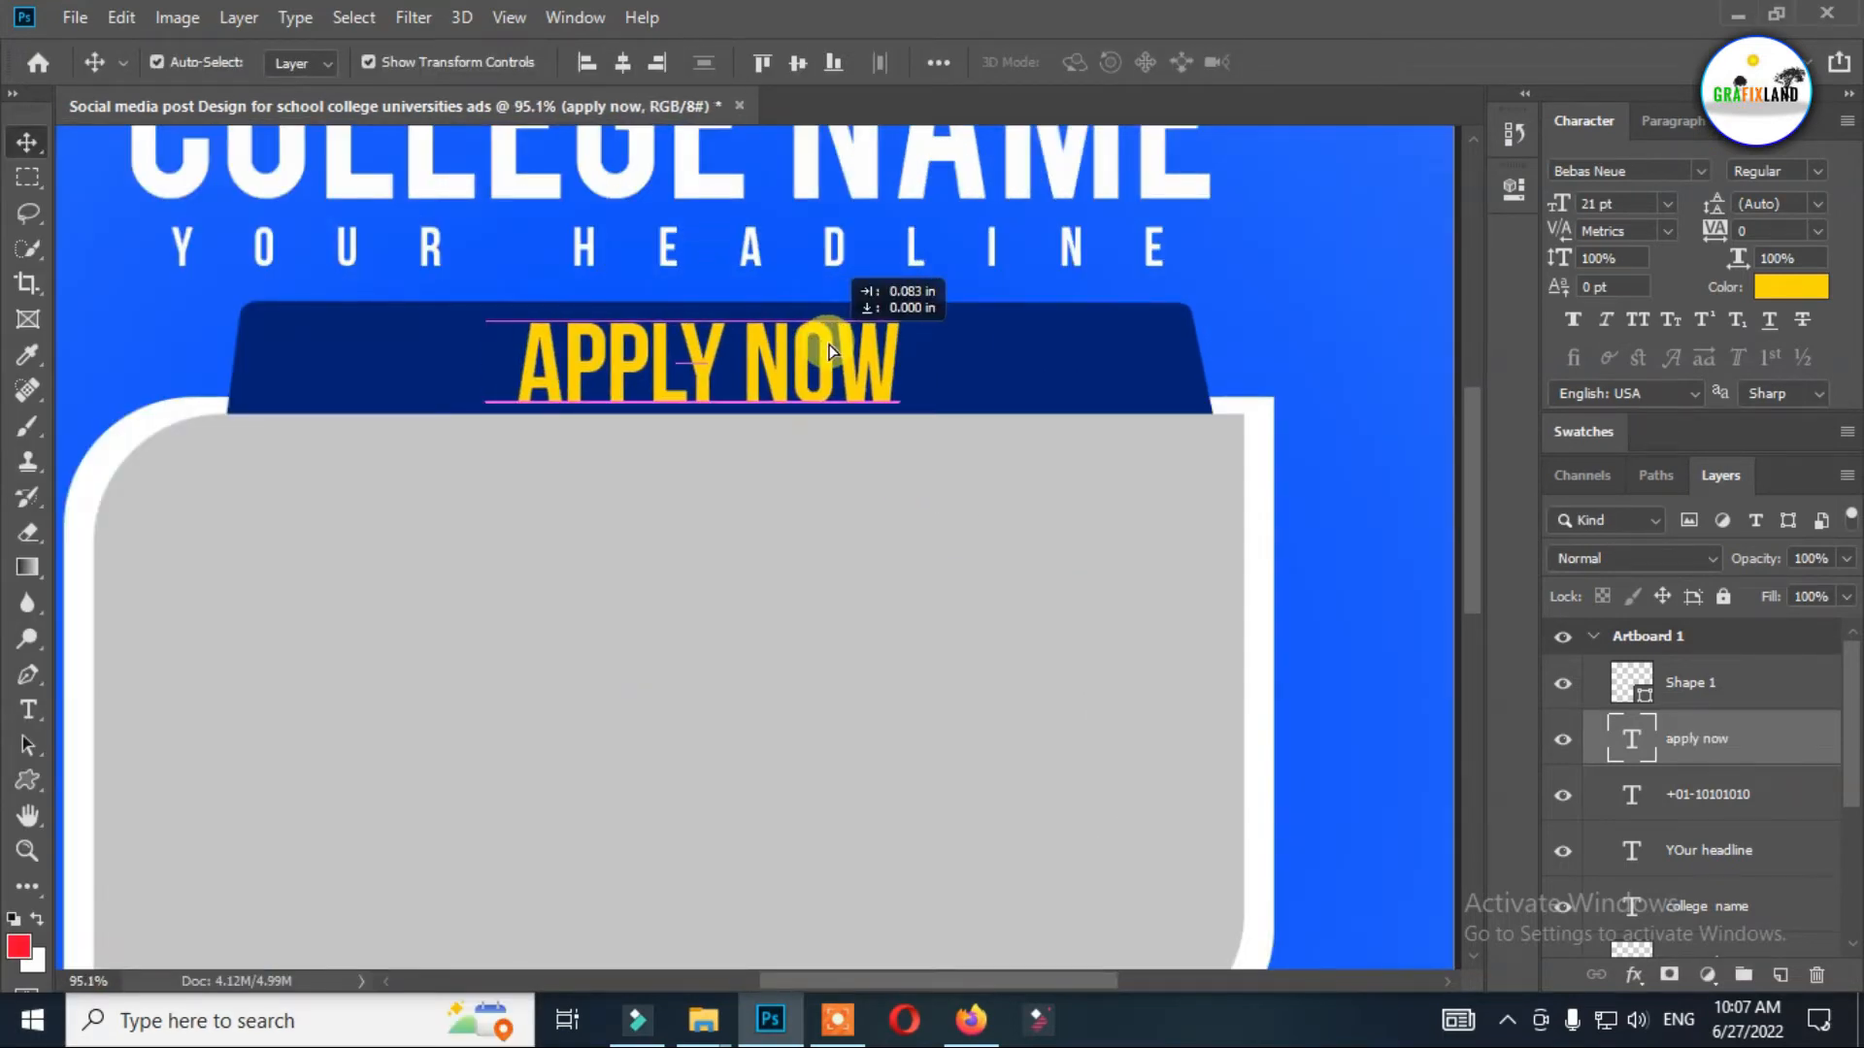
pyautogui.click(1046, 359)
pyautogui.click(622, 64)
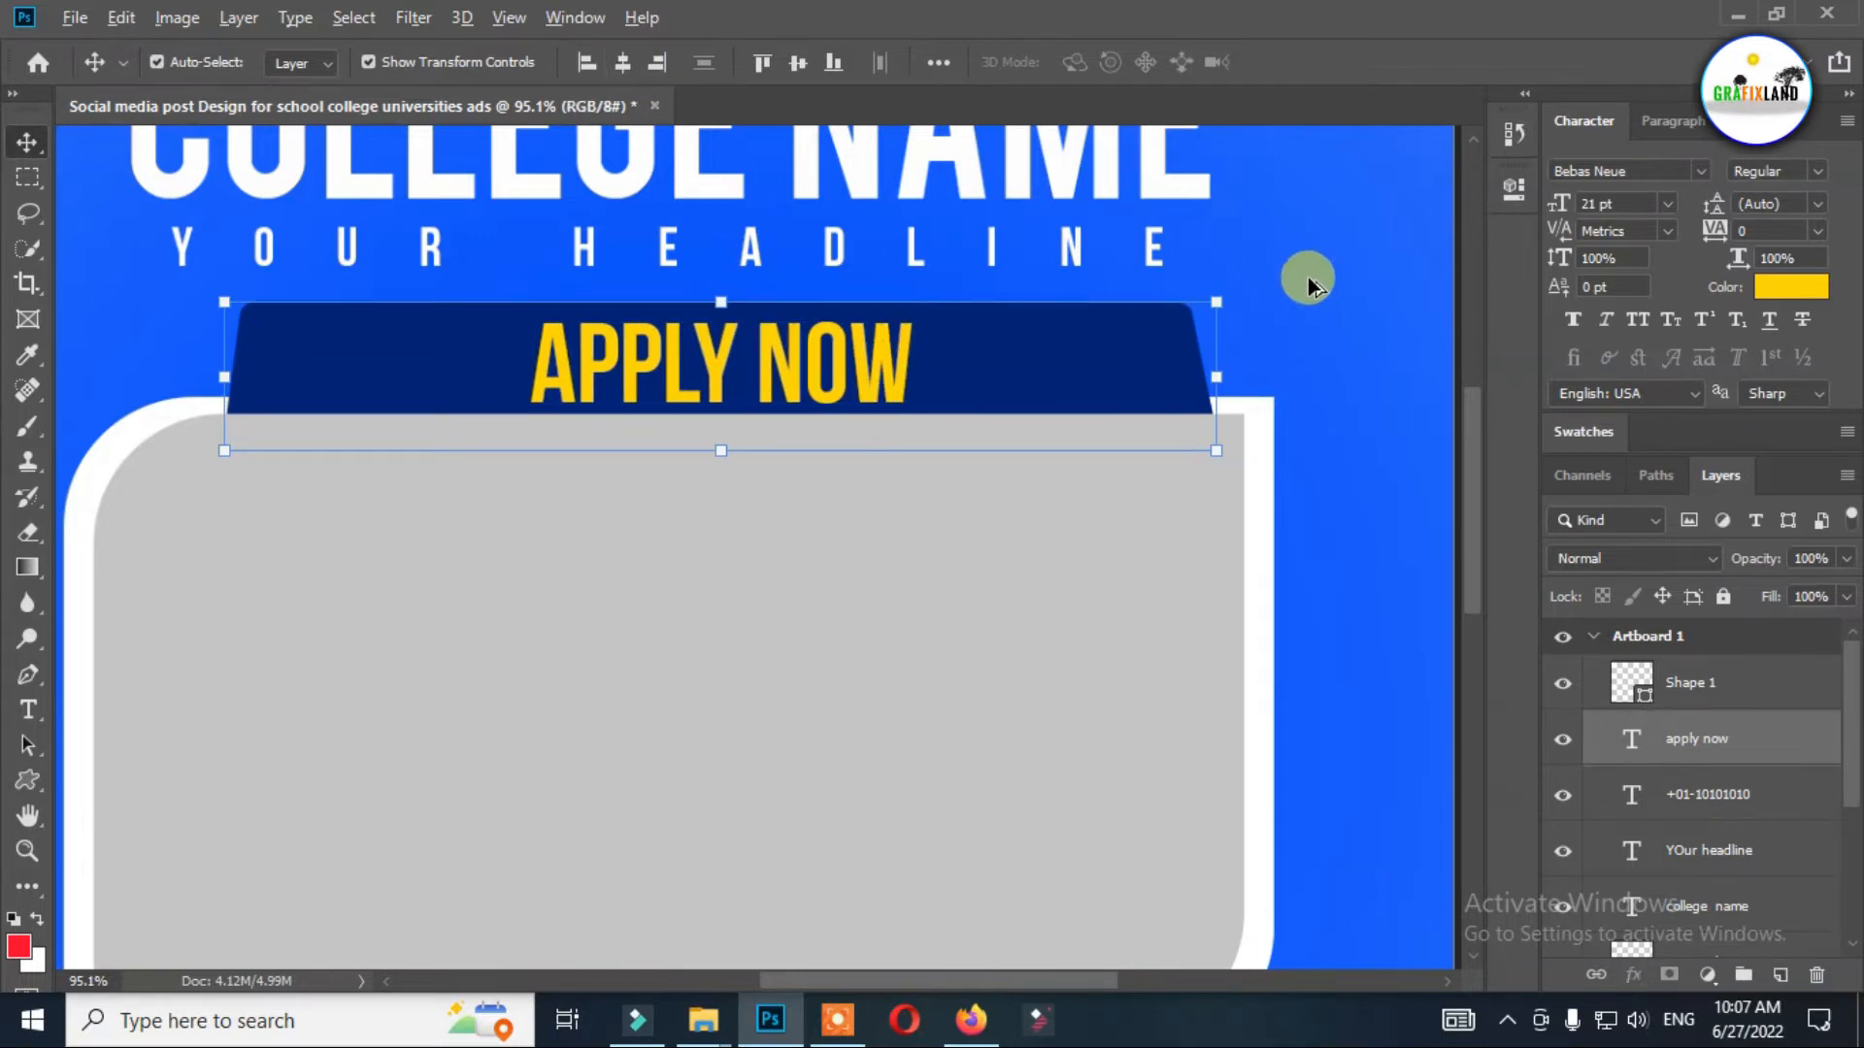
# Recolor the black bar along the artboard's bottom edge to a dark navy blue.
pyautogui.scroll(-4, 1316, 282)
pyautogui.scroll(-1, 1302, 299)
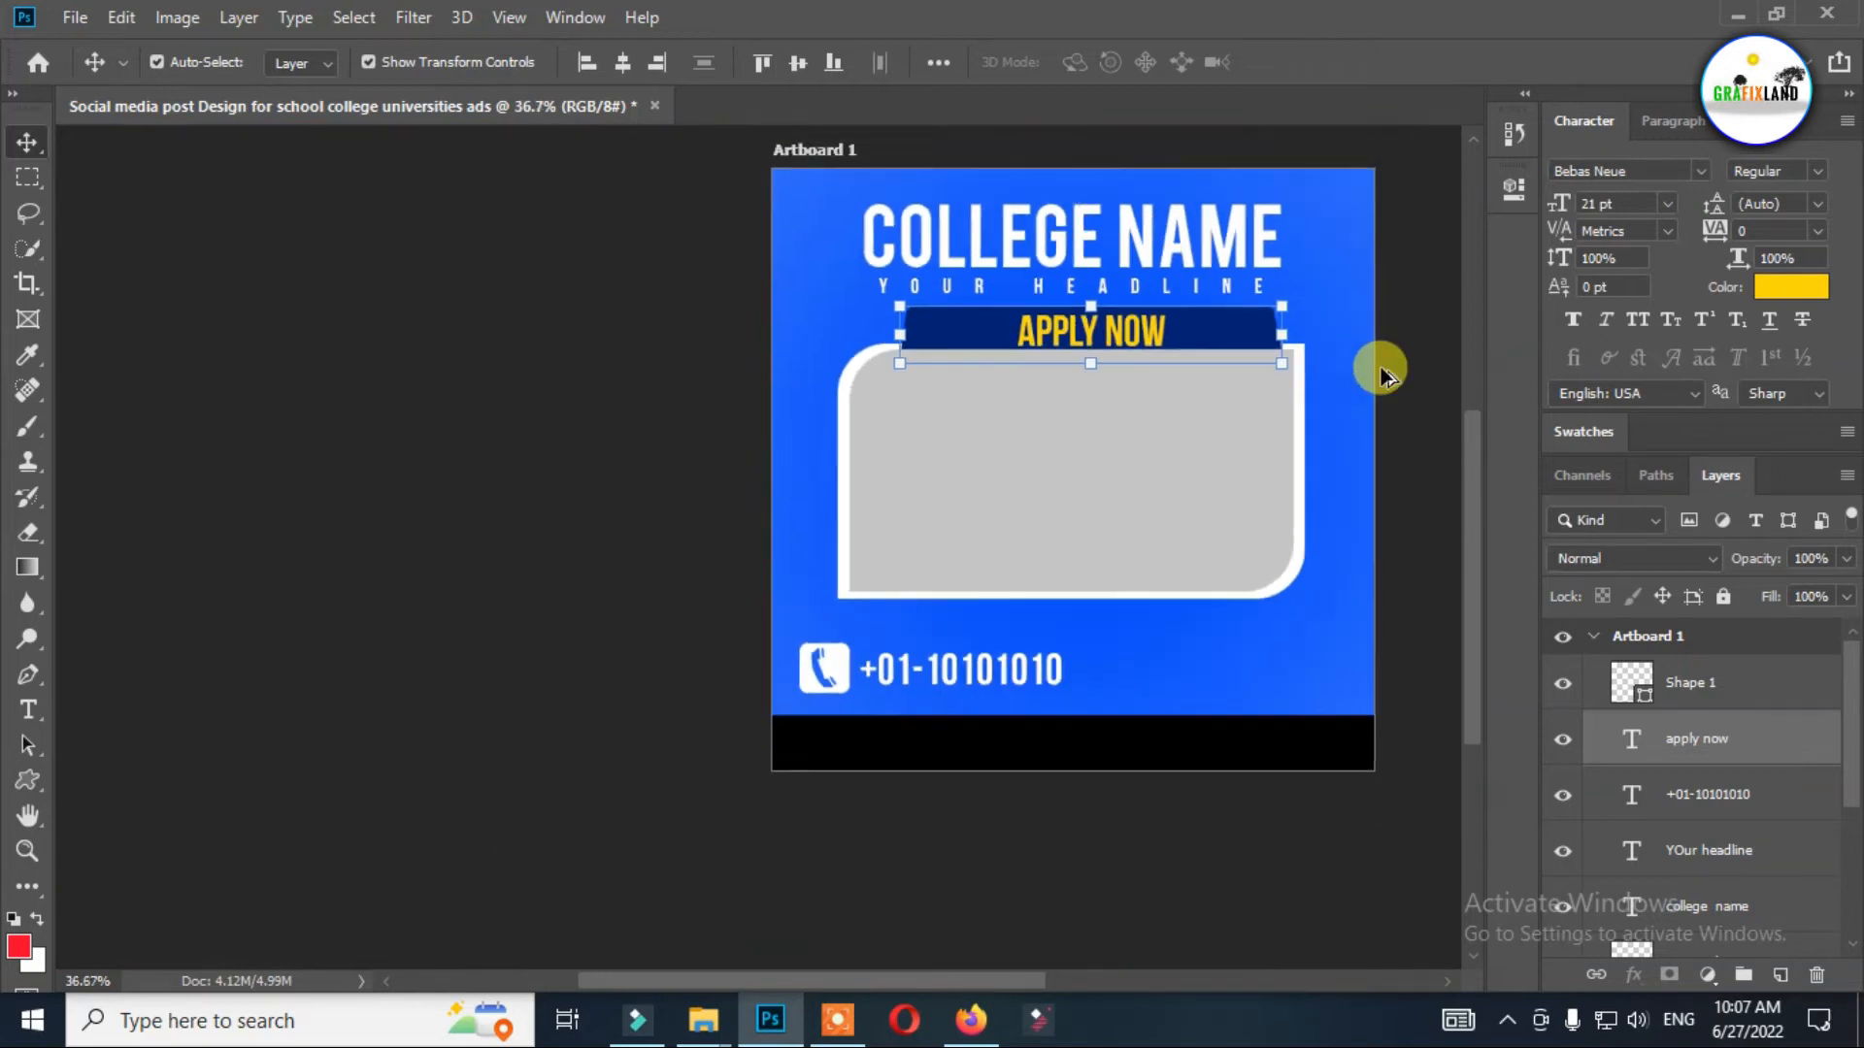
pyautogui.scroll(1, 1379, 366)
pyautogui.scroll(-1, 1403, 317)
pyautogui.scroll(1, 1380, 441)
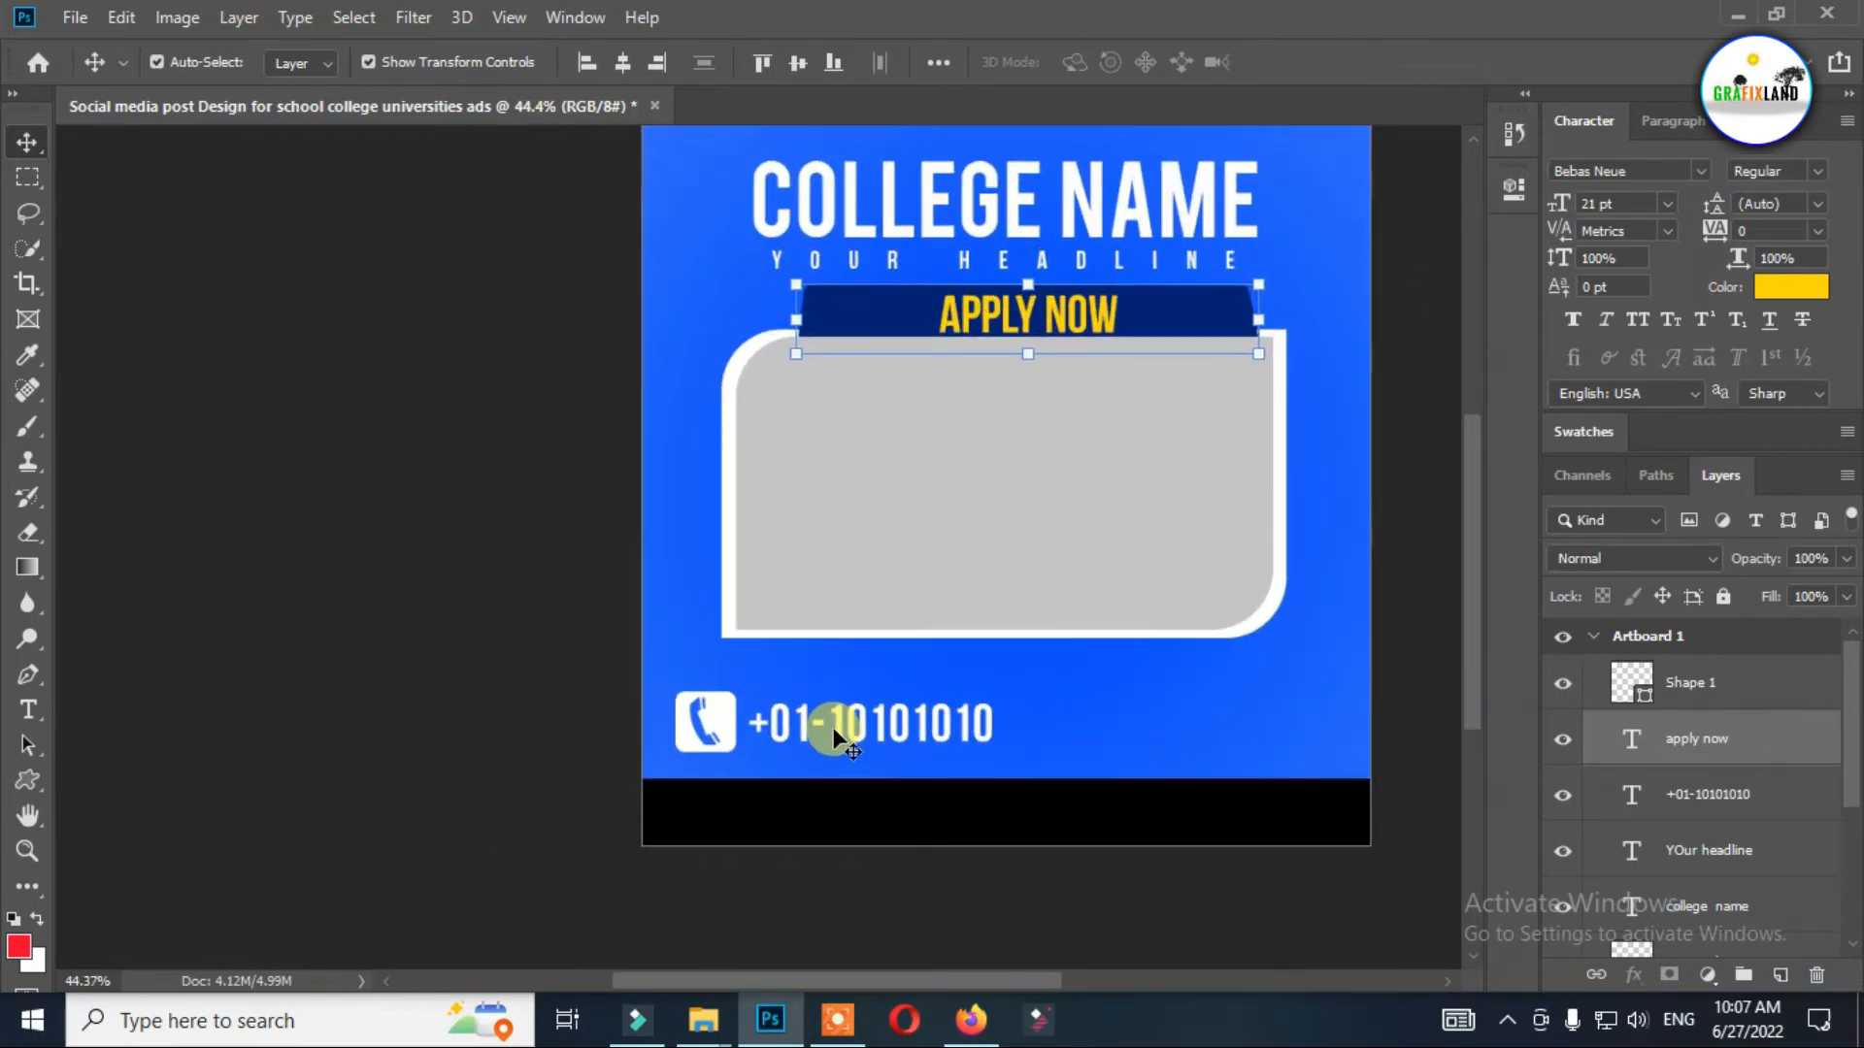
pyautogui.click(956, 820)
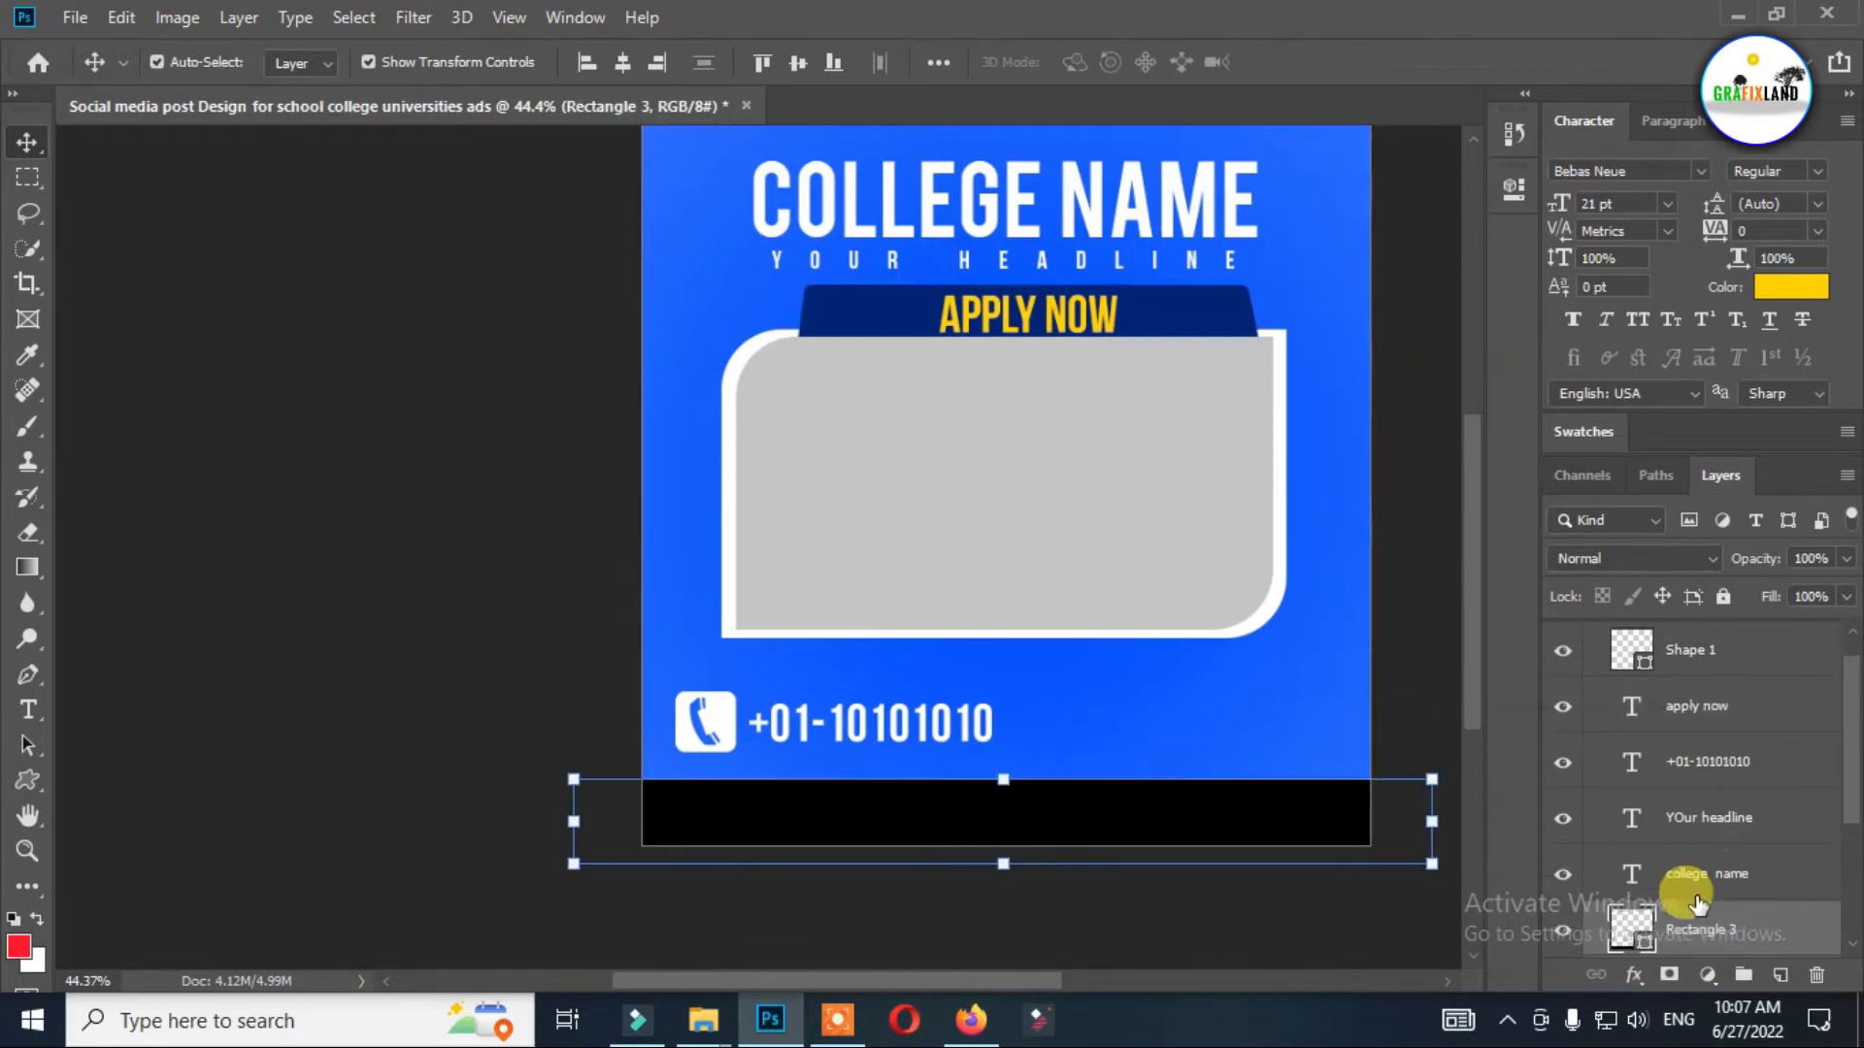
pyautogui.doubleClick(1631, 930)
pyautogui.click(1094, 653)
pyautogui.click(1441, 424)
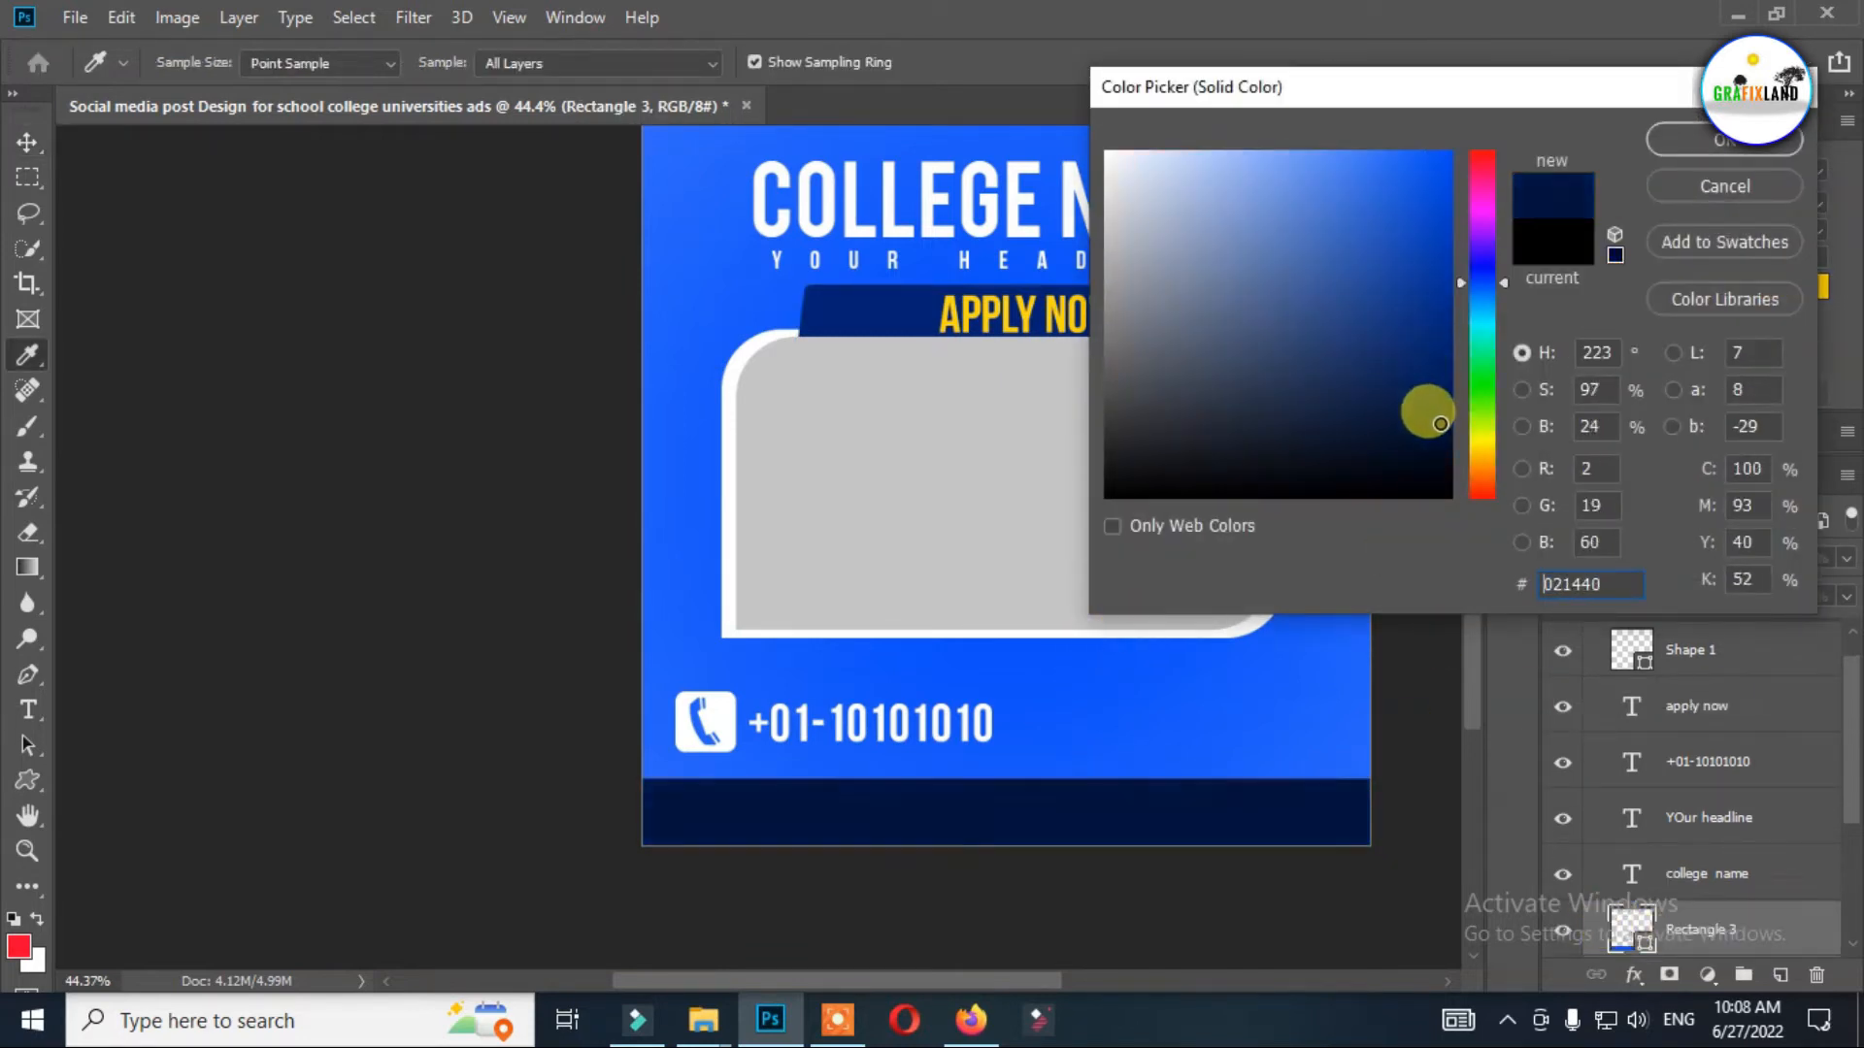
pyautogui.click(907, 133)
pyautogui.moveTo(1429, 384)
pyautogui.mouseDown()
pyautogui.moveTo(1445, 429)
pyautogui.moveTo(1418, 398)
pyautogui.moveTo(1443, 349)
pyautogui.mouseUp()
pyautogui.click(1724, 139)
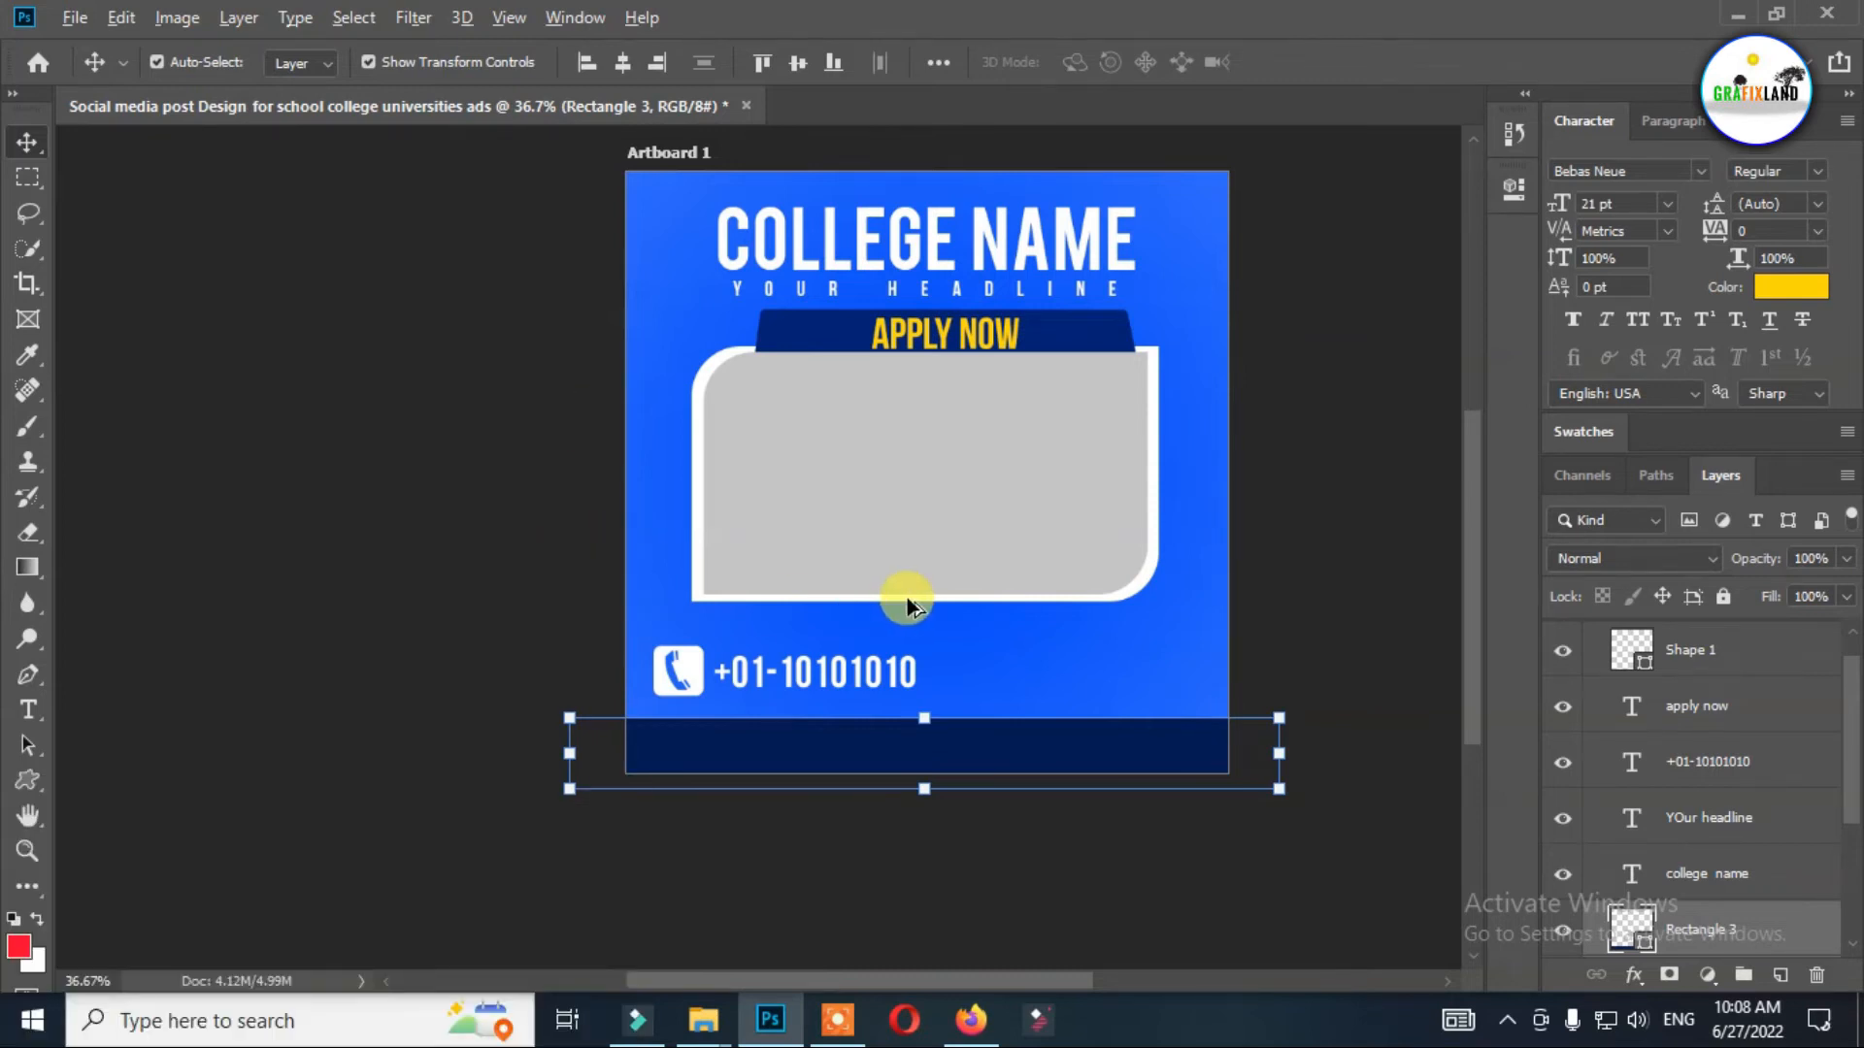
# Draw a small globe custom shape in the navy bar along the artboard's bottom edge.
pyautogui.scroll(3, 932, 726)
pyautogui.click(28, 780)
pyautogui.click(136, 898)
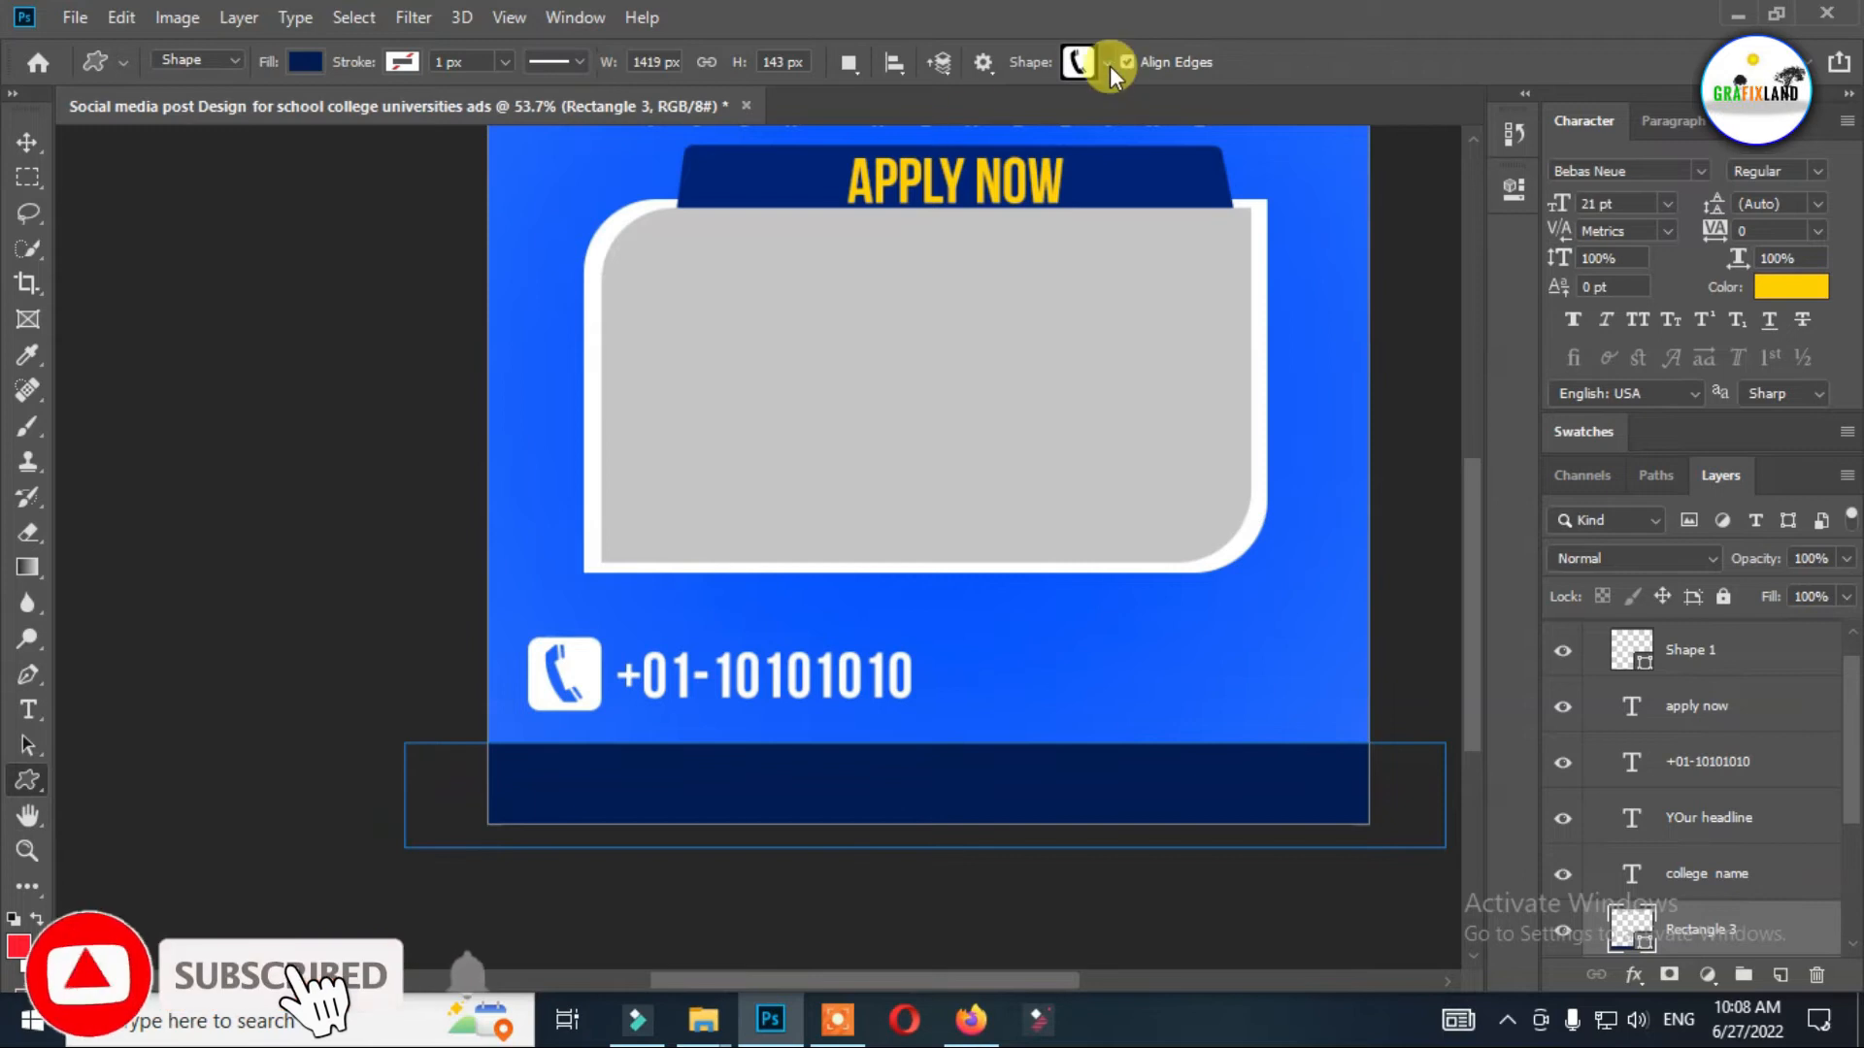
pyautogui.click(1107, 63)
pyautogui.scroll(-2, 1059, 219)
pyautogui.moveTo(1252, 278); pyautogui.dragTo(1592, 678)
pyautogui.click(1032, 645)
pyautogui.moveTo(684, 772)
pyautogui.mouseDown()
pyautogui.moveTo(739, 819)
pyautogui.moveTo(713, 788)
pyautogui.mouseUp()
# Fill the globe icon with white and select its layer.
pyautogui.click(306, 63)
pyautogui.click(170, 206)
pyautogui.click(30, 143)
pyautogui.click(1694, 874)
pyautogui.hotkey('ctrl', 'z')
pyautogui.scroll(-1, 1765, 937)
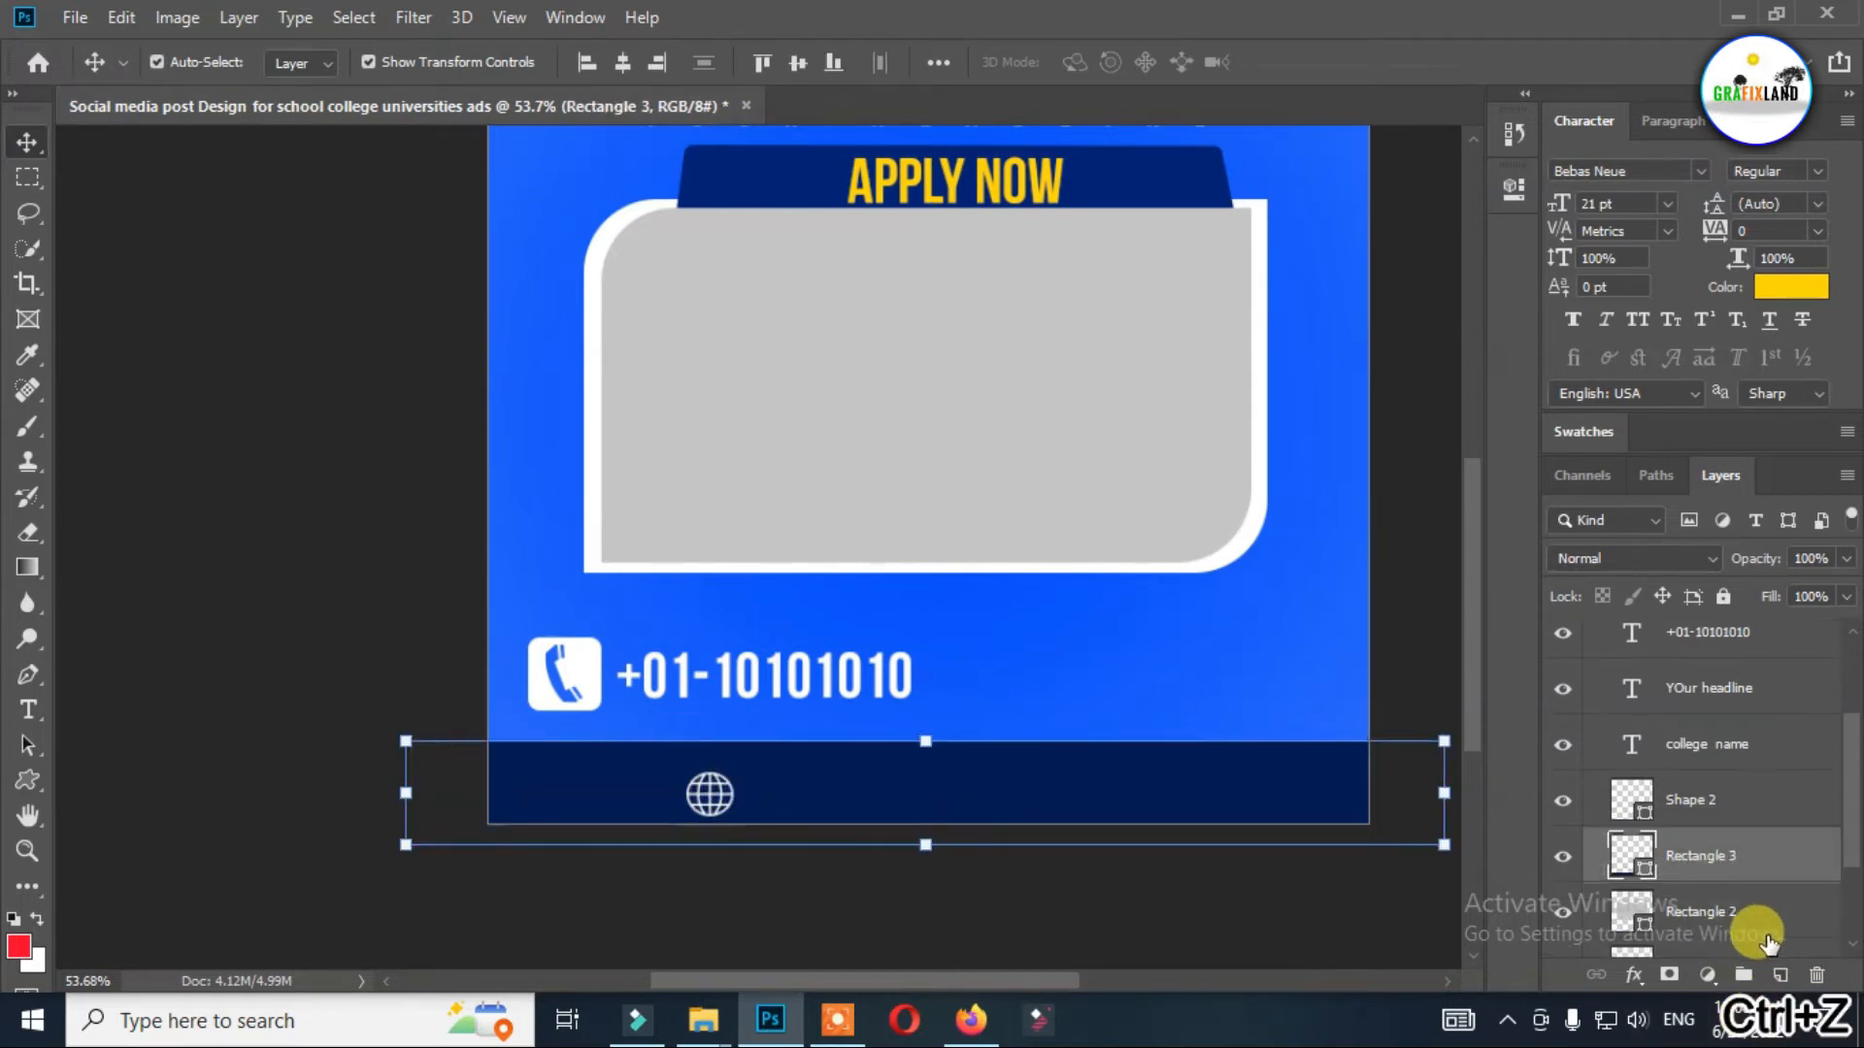
pyautogui.click(1715, 820)
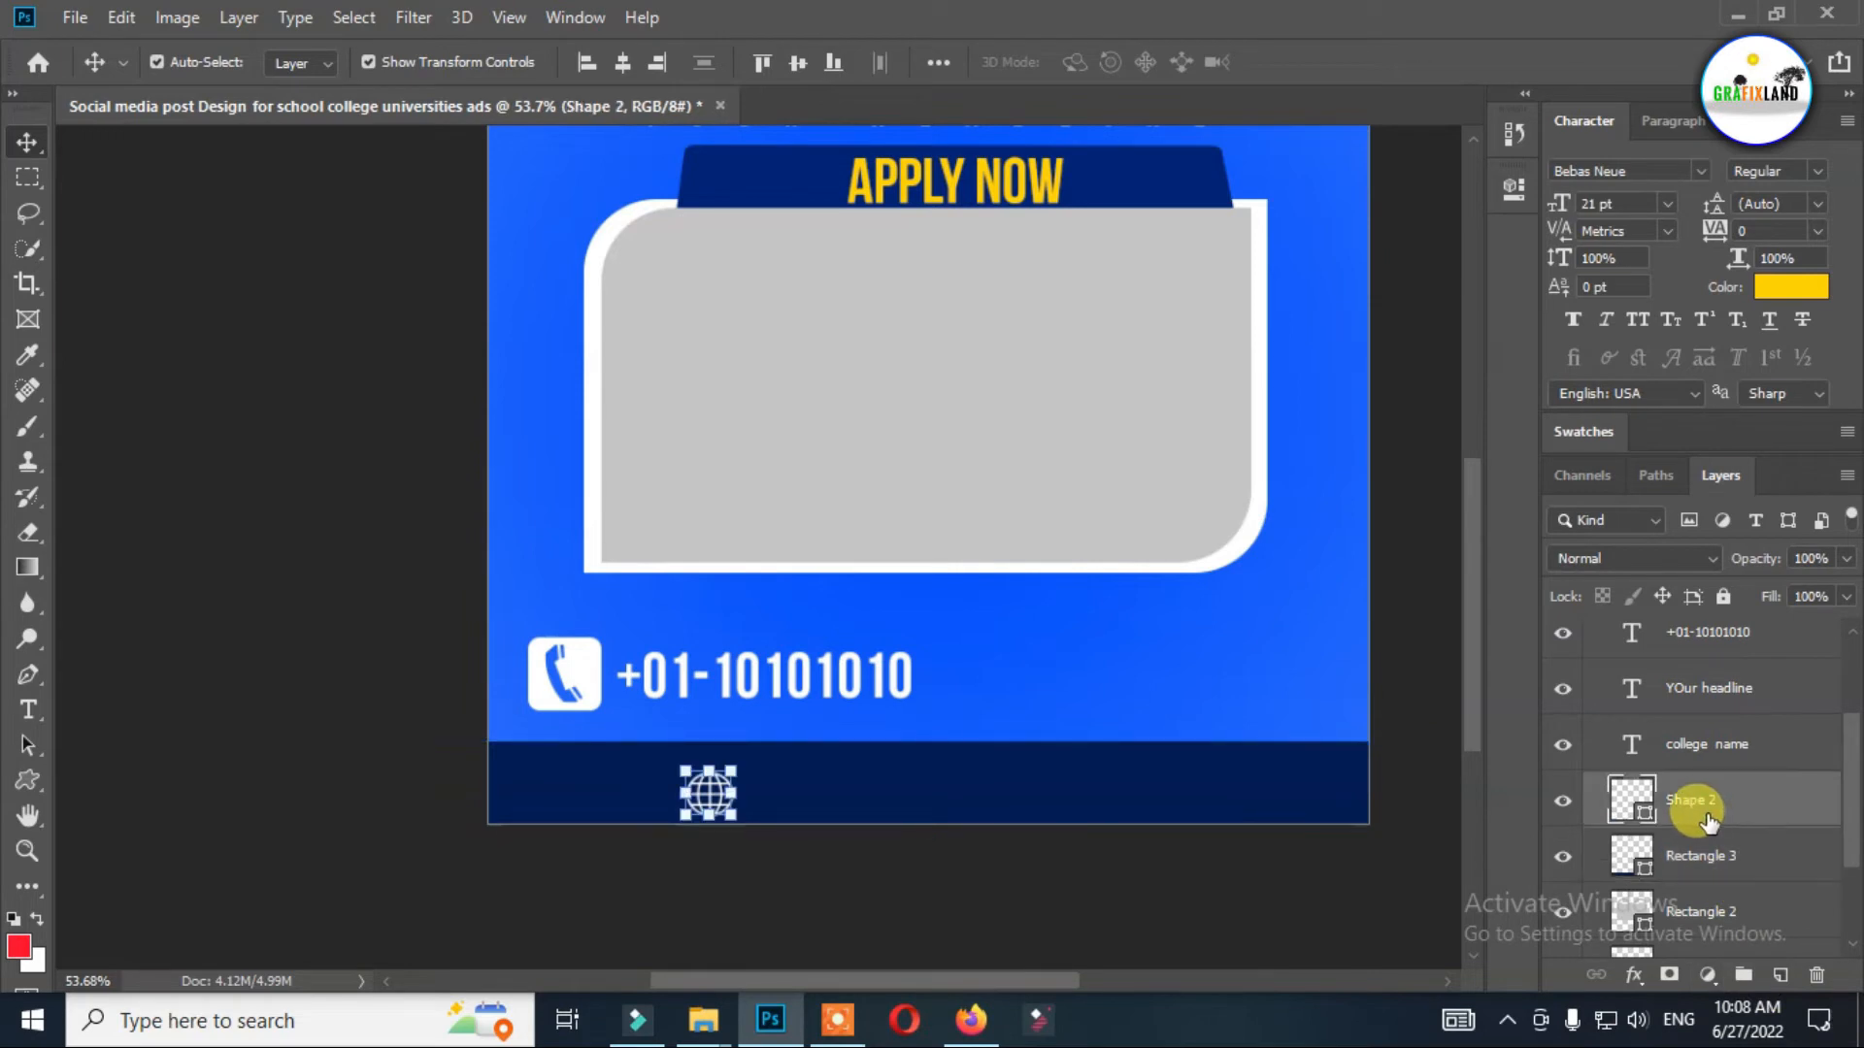
# Add the text "YOUR WEBSITE.COM" next to the globe icon in the bottom bar.
pyautogui.click(28, 709)
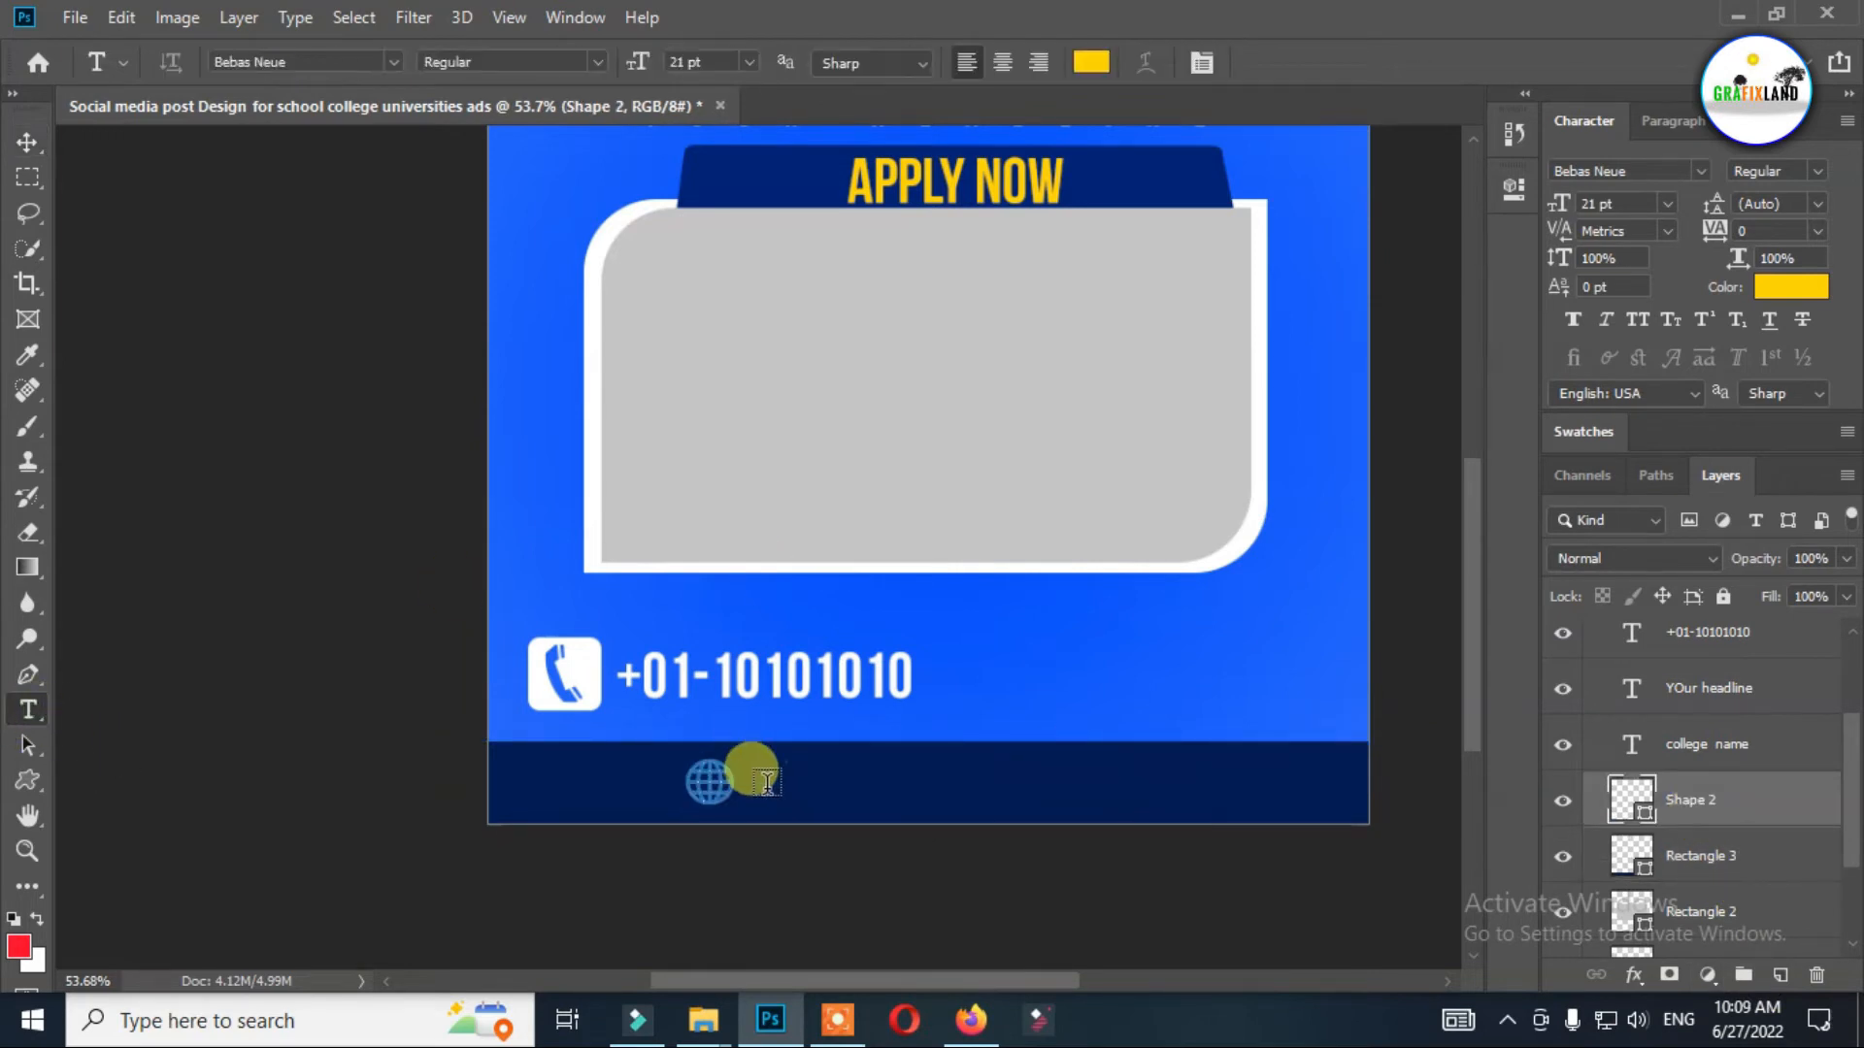
pyautogui.click(764, 782)
pyautogui.write('YOUR ')
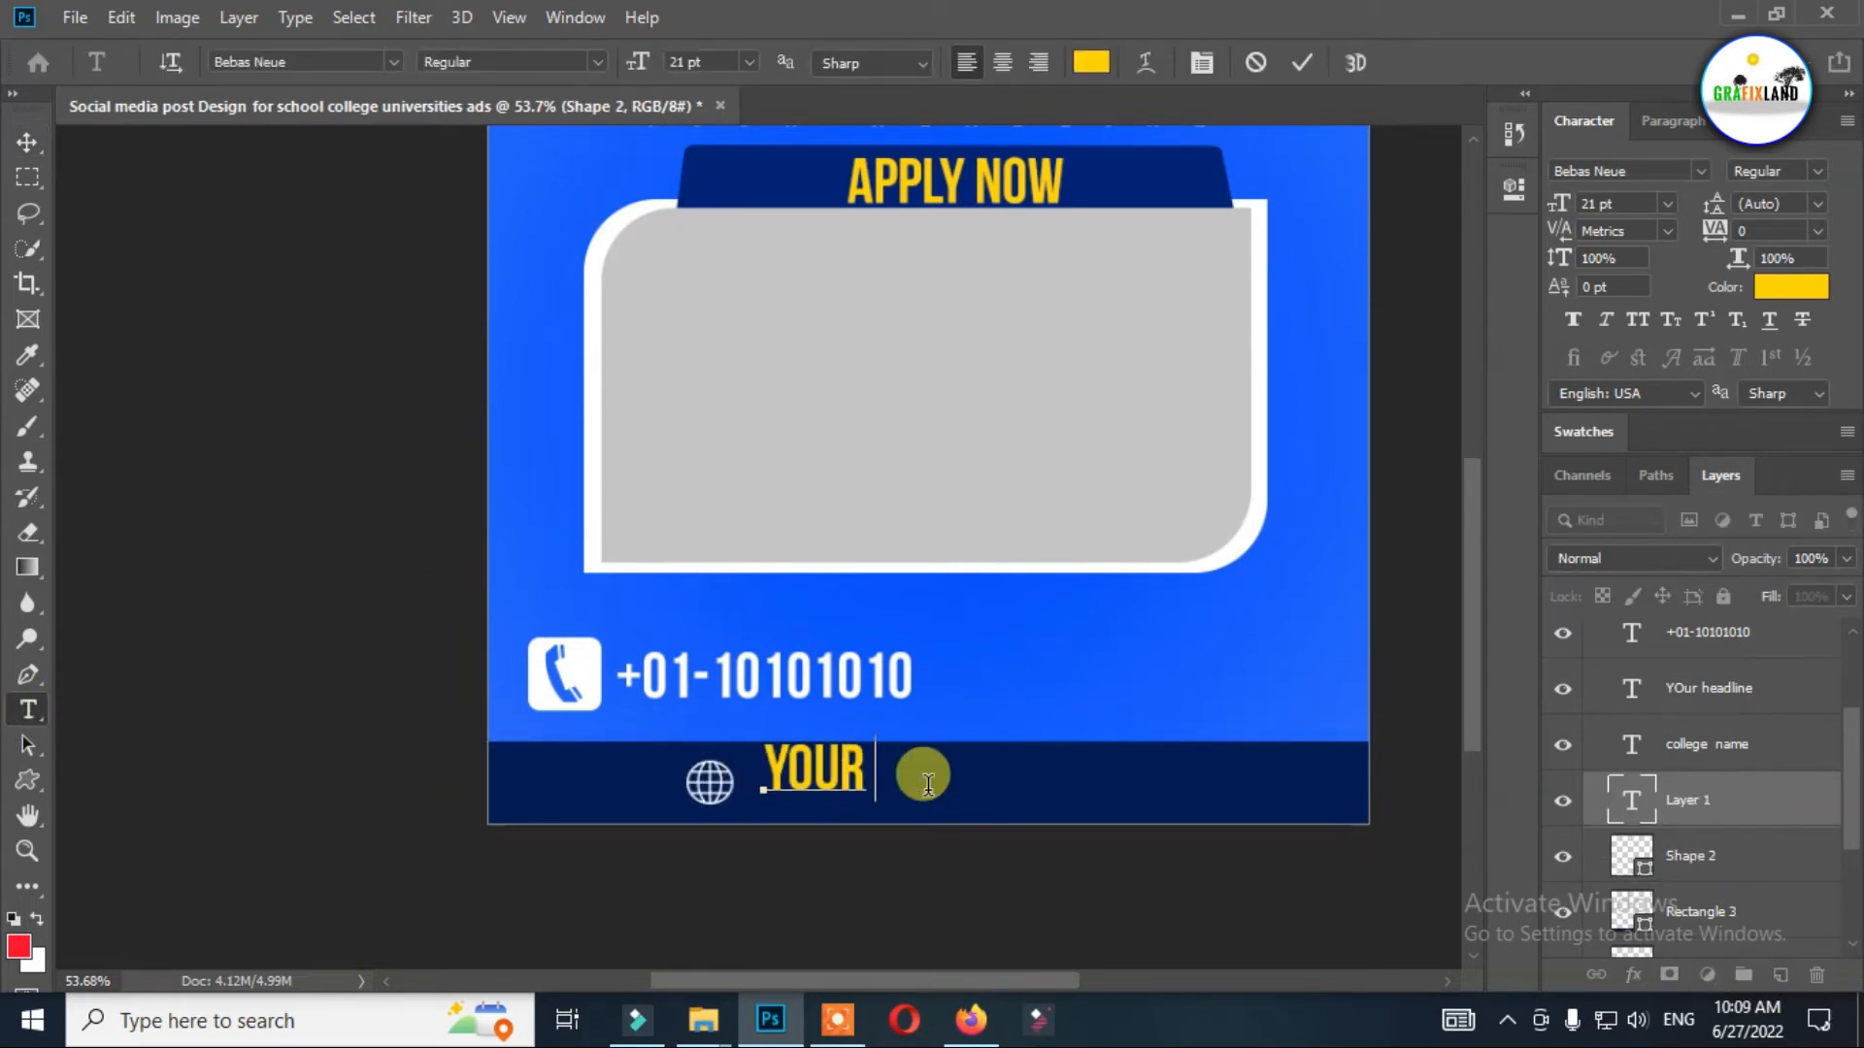
pyautogui.write('WEBSITE.CO')
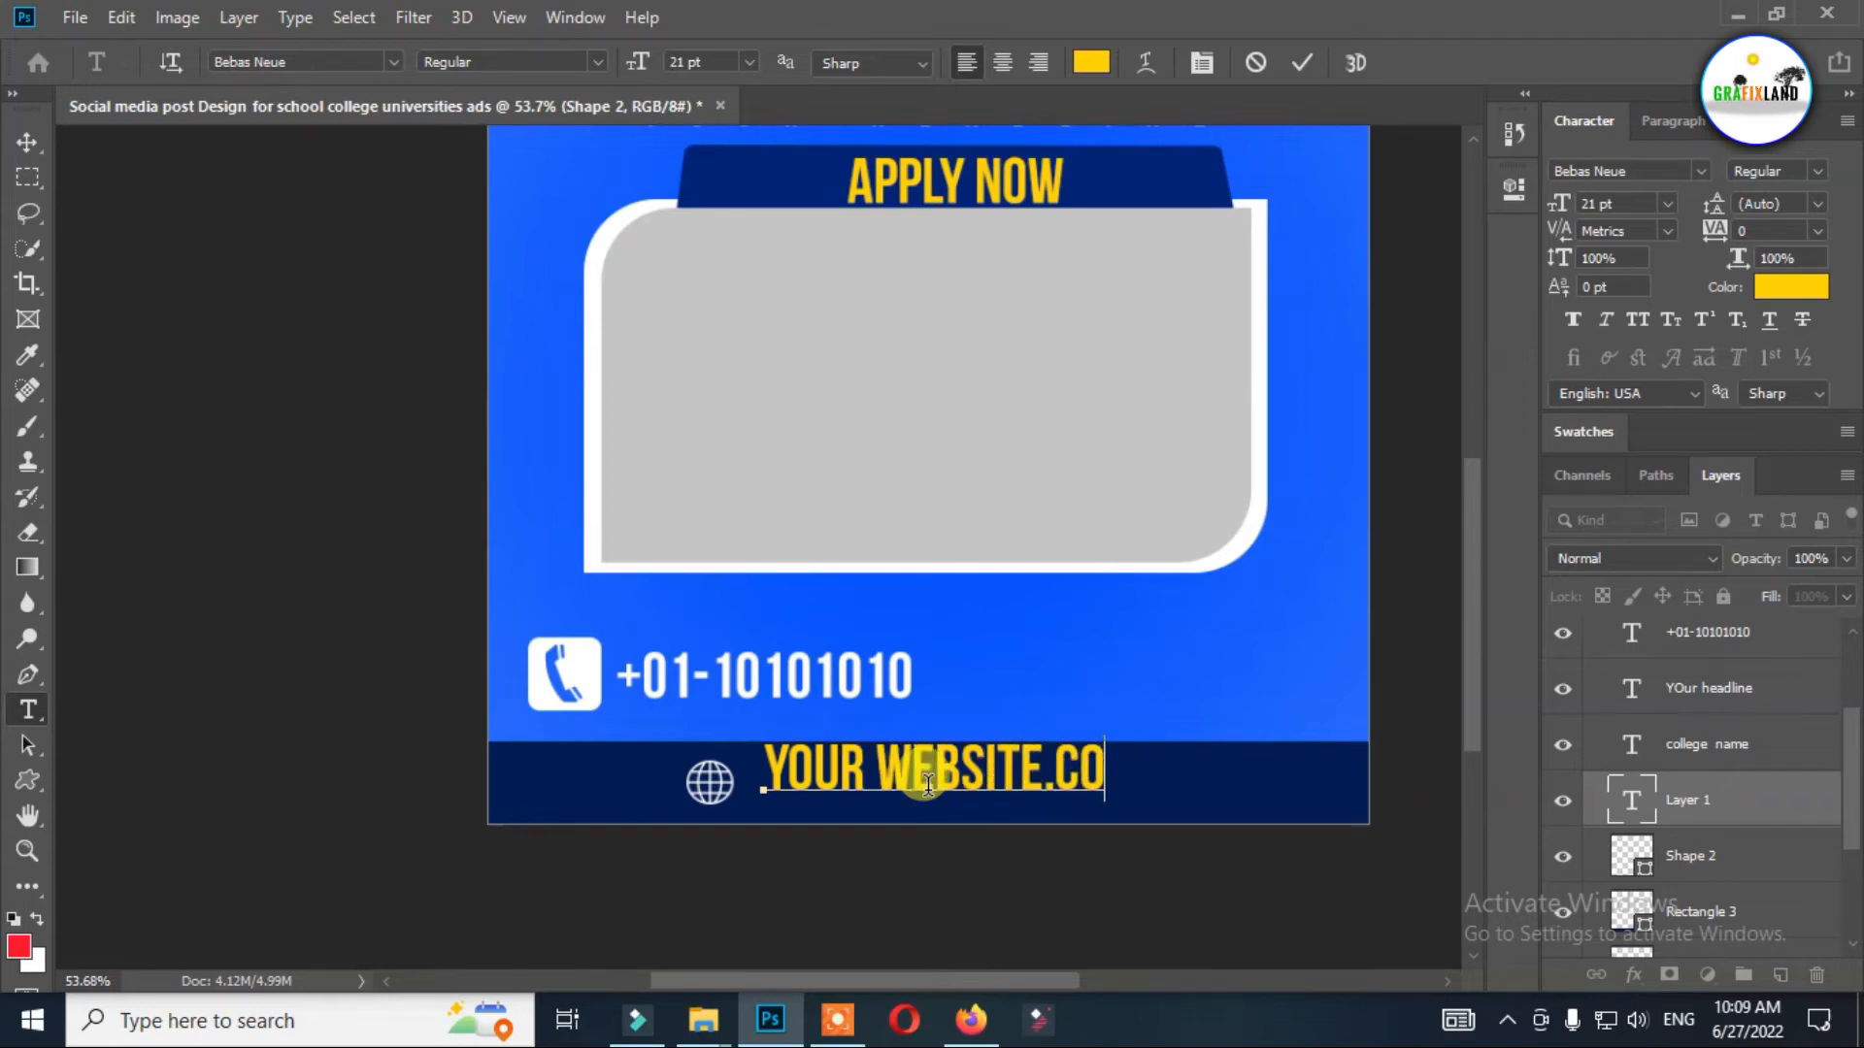
pyautogui.write('M')
# Set the website text to 10 pt with tracking 260 and position it just beside the globe icon.
pyautogui.hotkey('ctrl', 'a')
pyautogui.click(694, 50)
pyautogui.click(705, 184)
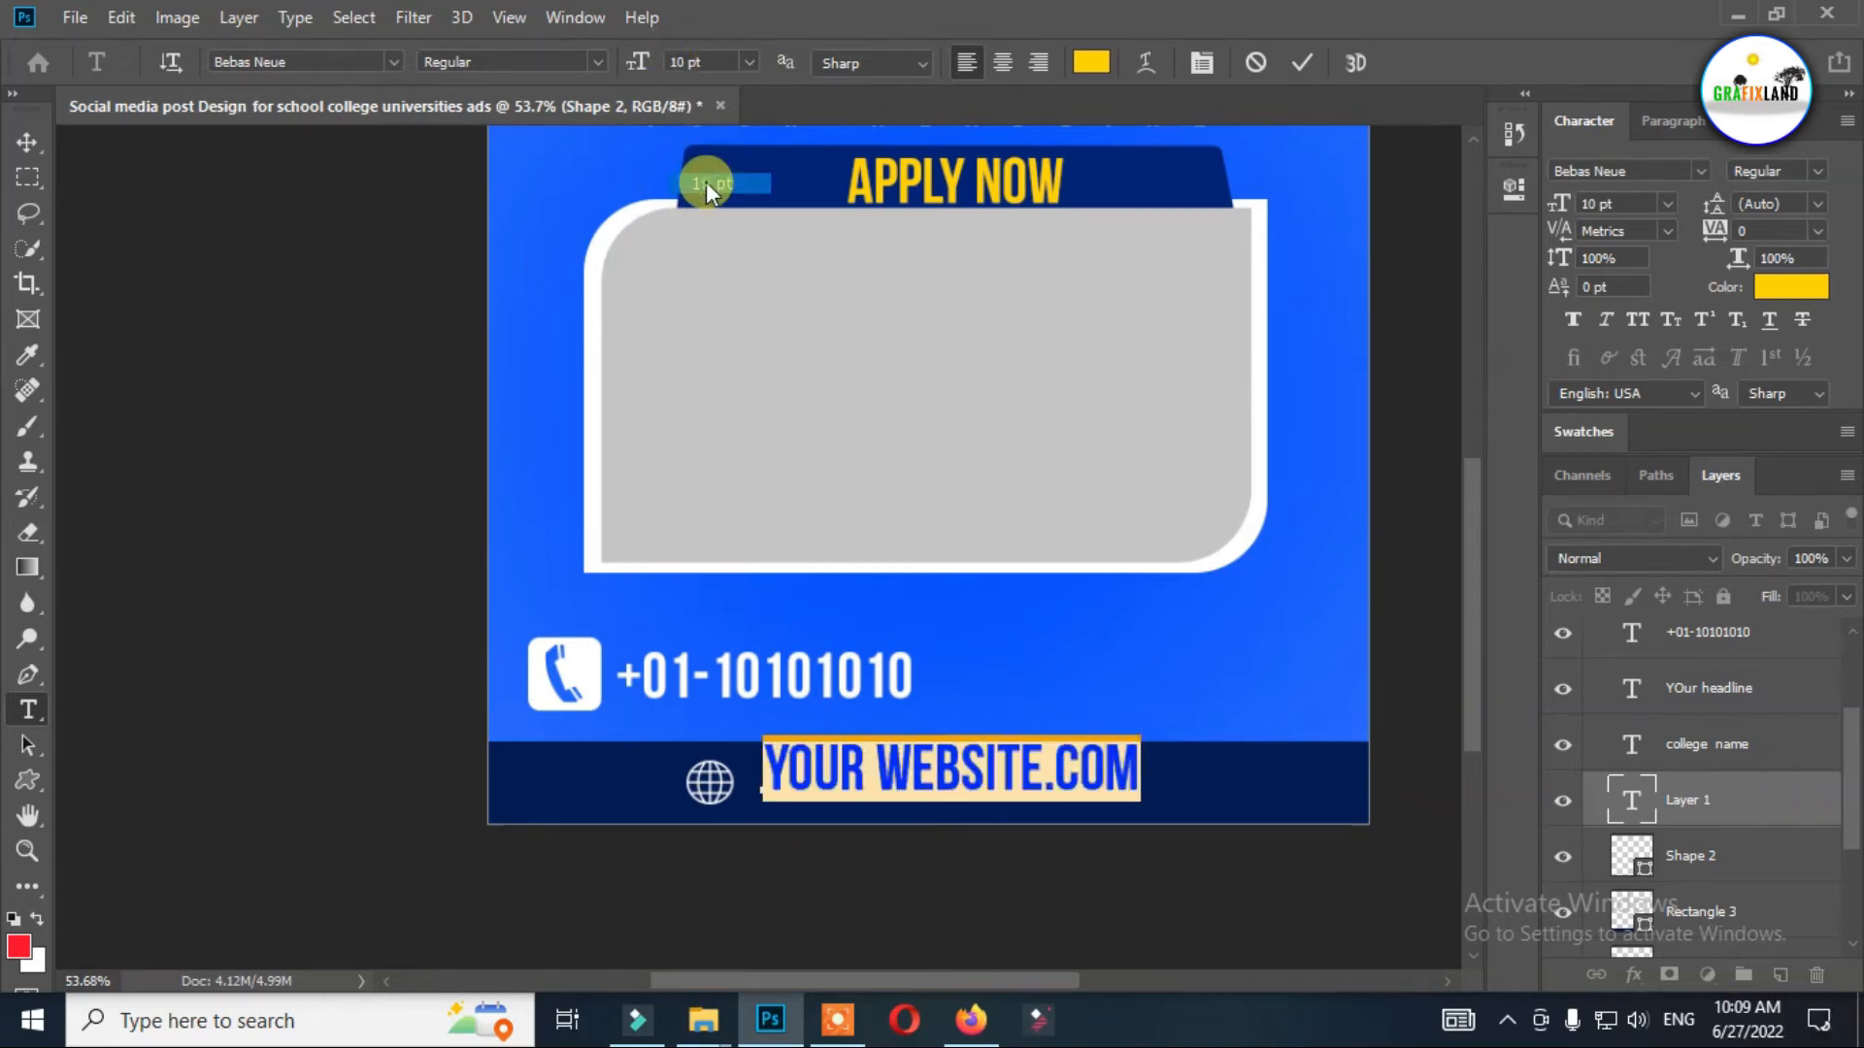
pyautogui.moveTo(932, 843); pyautogui.dragTo(1007, 851)
pyautogui.hotkey('ctrl', 't')
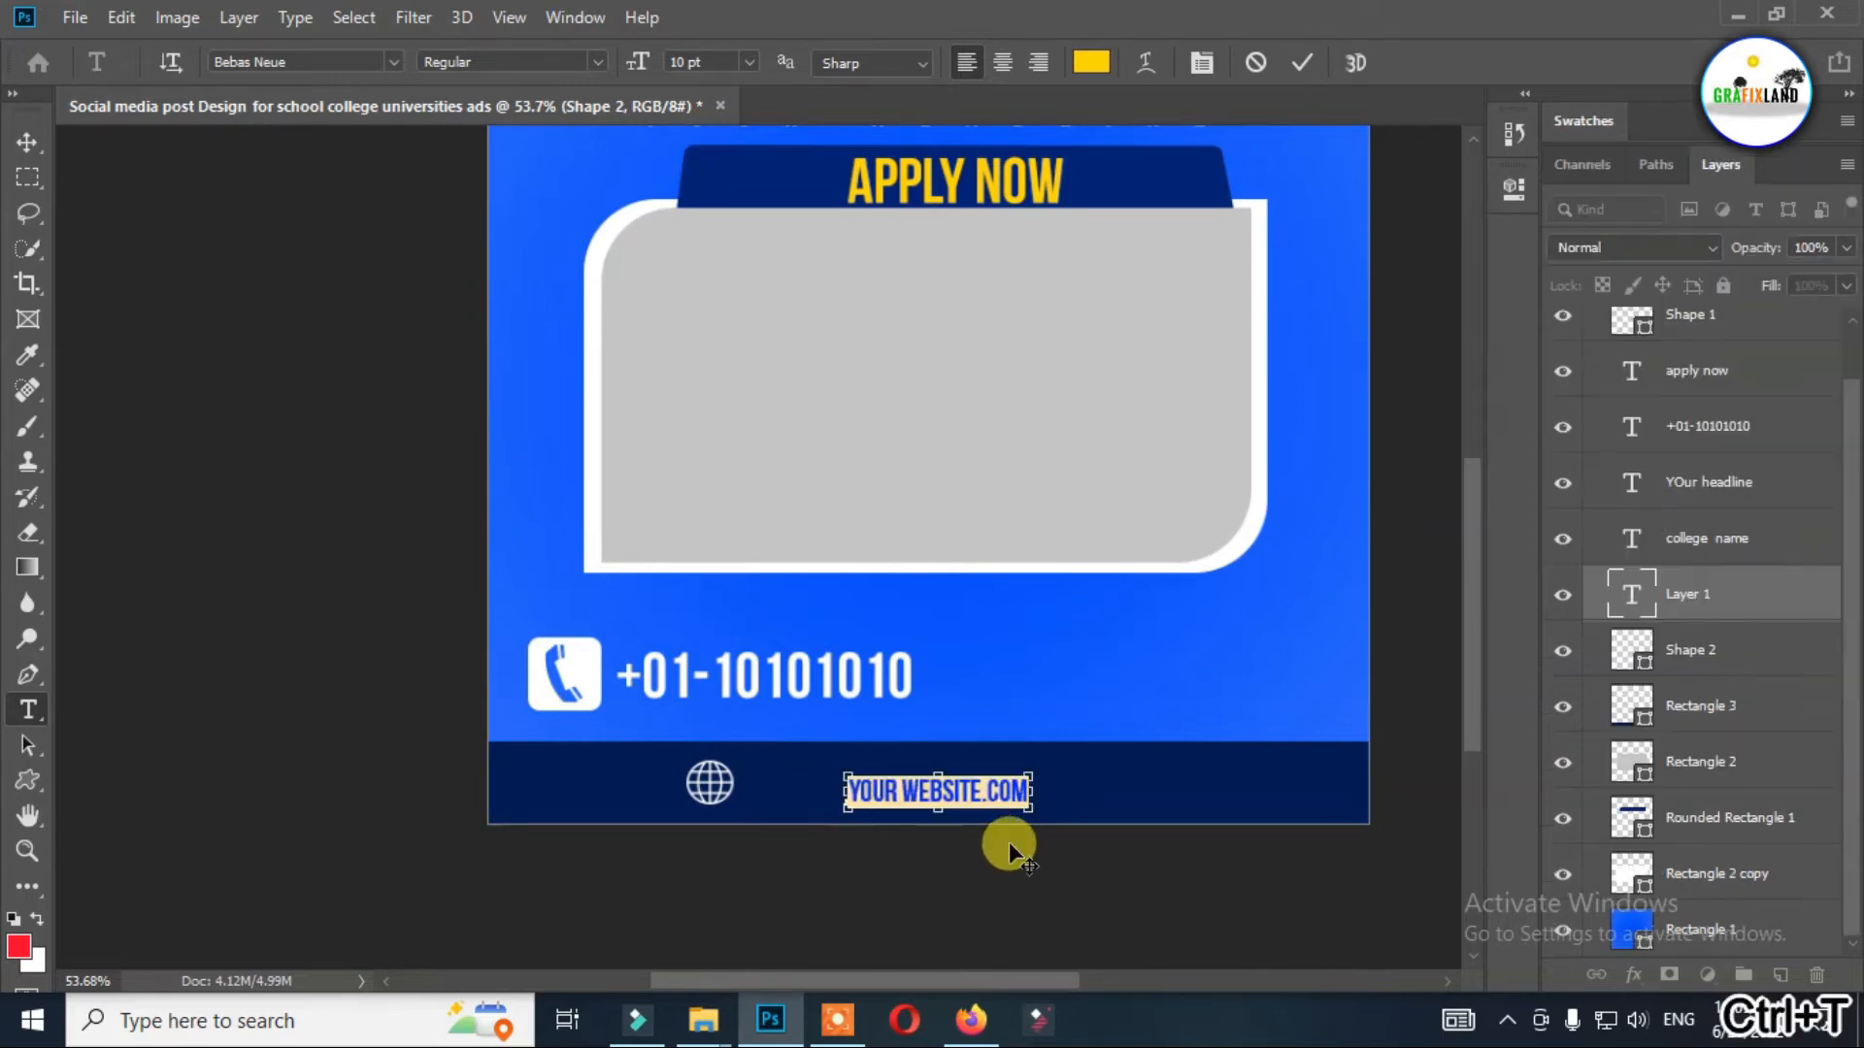
pyautogui.hotkey('ctrl', 't')
pyautogui.moveTo(1714, 233); pyautogui.dragTo(1729, 236)
pyautogui.moveTo(1116, 858); pyautogui.dragTo(1033, 846)
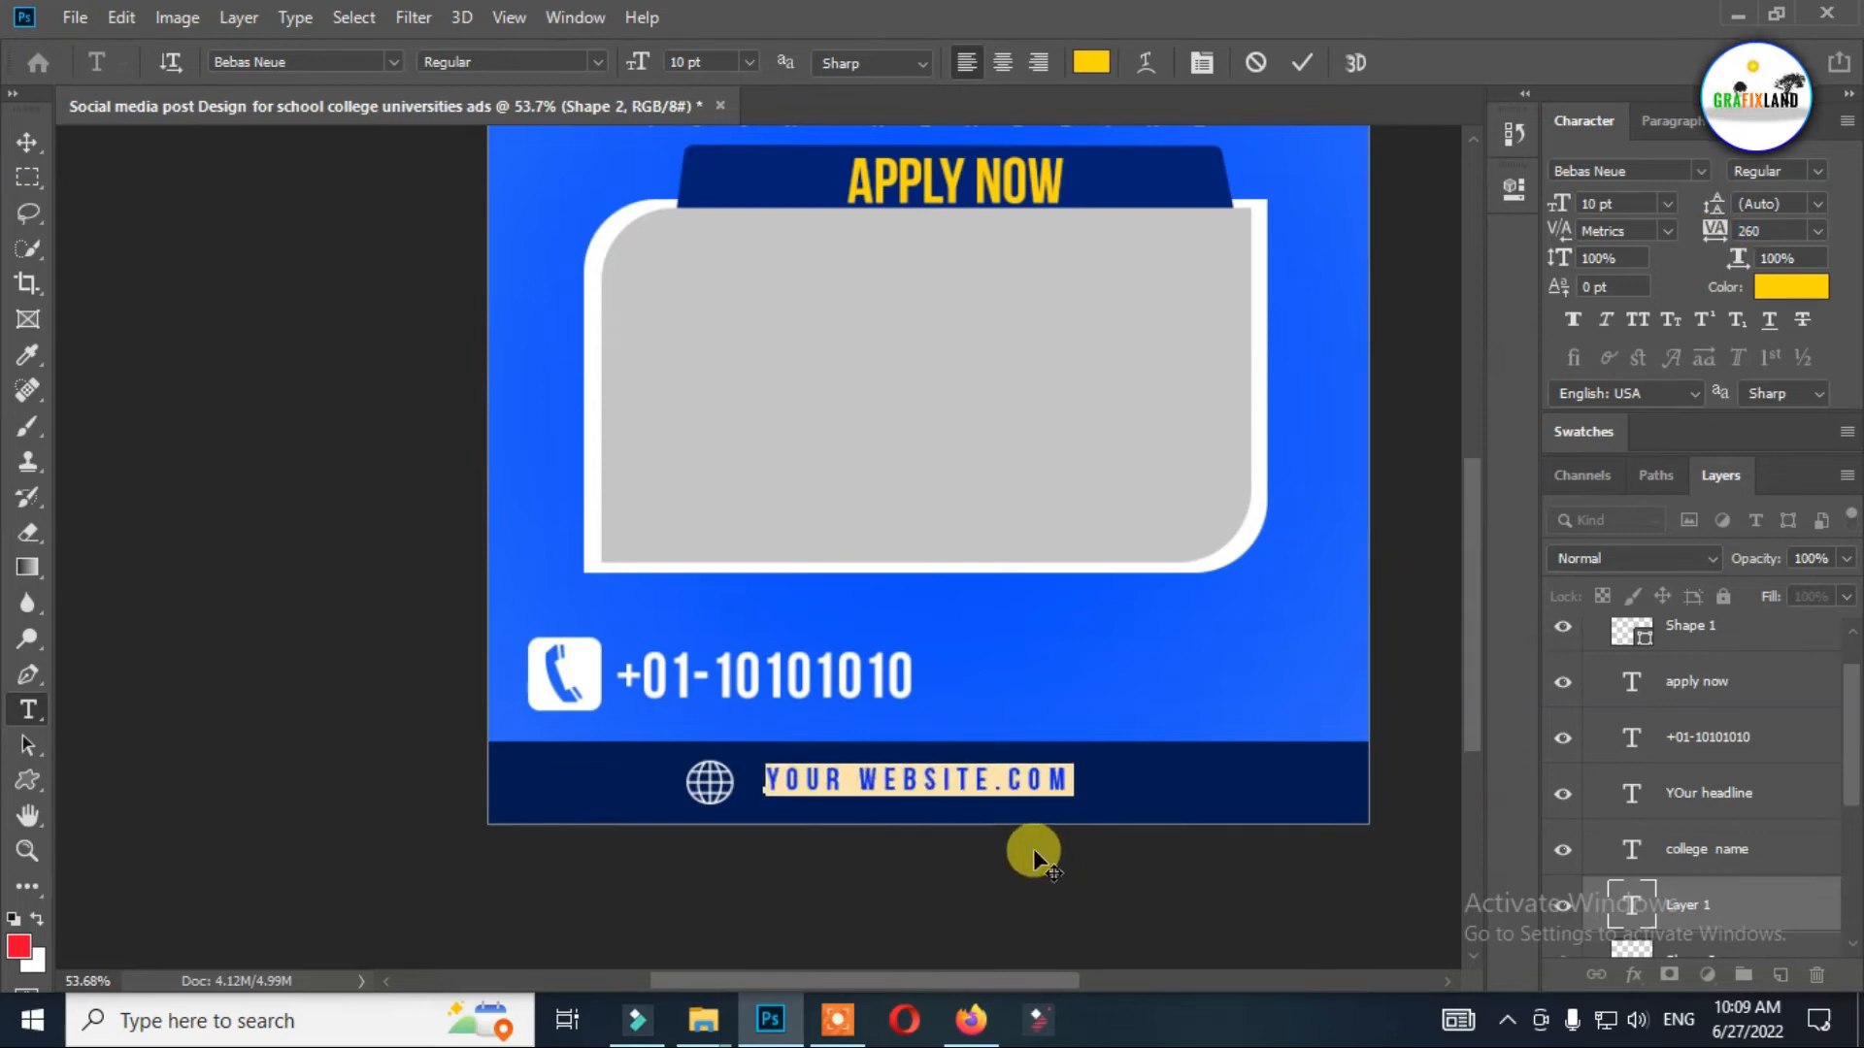
# Change the website text color to white (ffffff) and commit the text.
pyautogui.click(1087, 62)
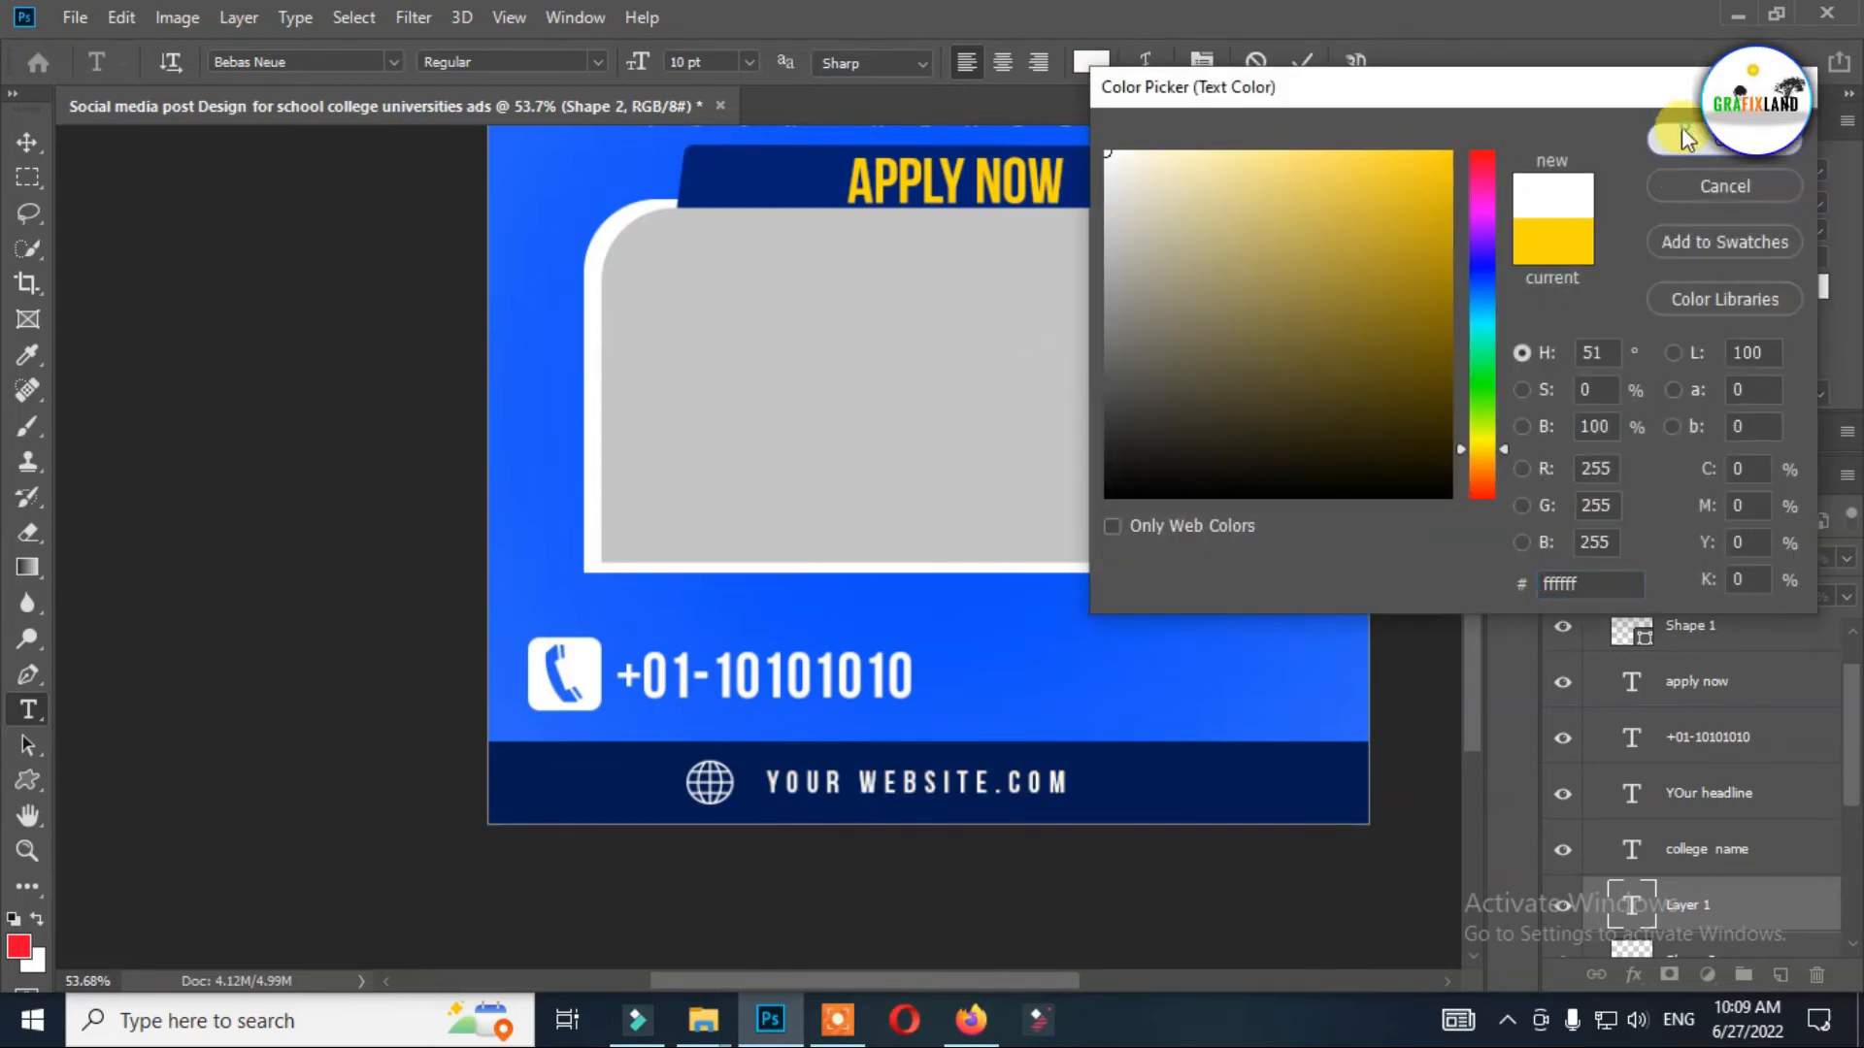
pyautogui.click(1724, 139)
pyautogui.click(27, 142)
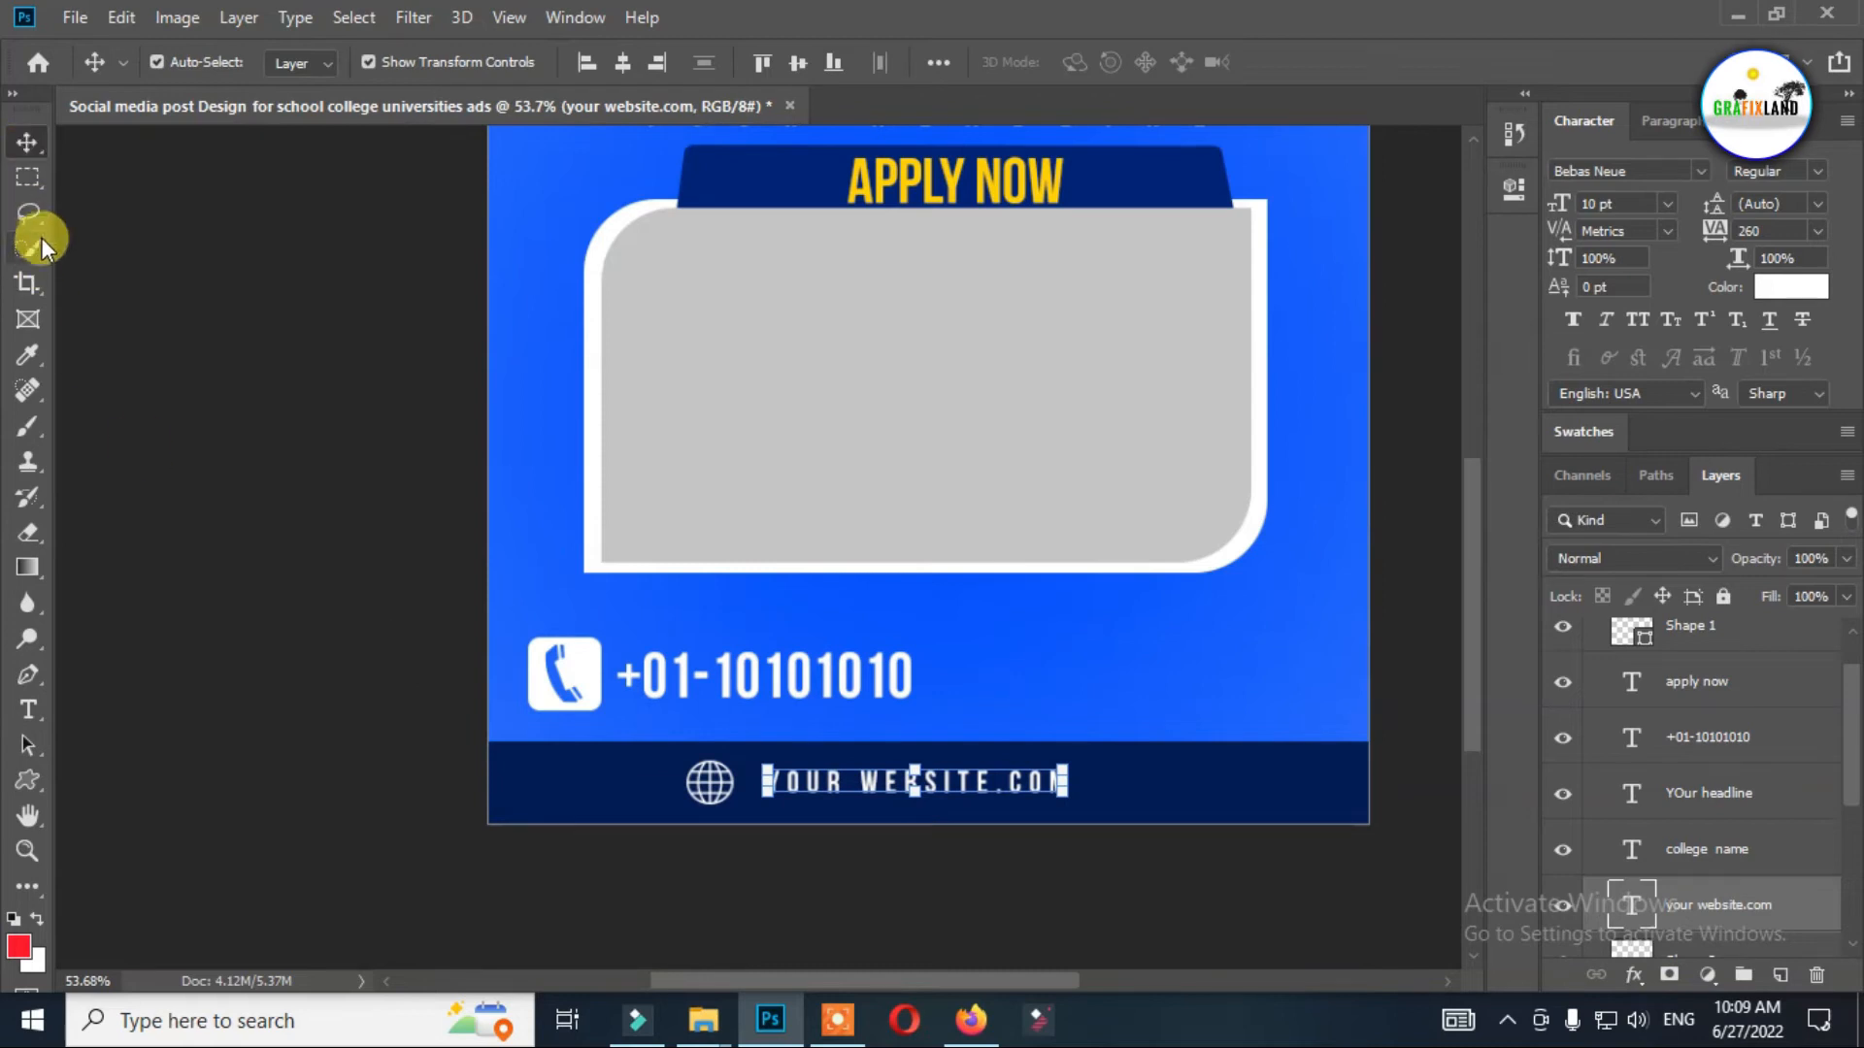
# Draw a rectangle about 570 × 150 px around the phone icon and phone number.
pyautogui.click(27, 779)
pyautogui.click(146, 780)
pyautogui.moveTo(517, 617); pyautogui.dragTo(932, 726)
# Fill the rectangle behind the phone contact with navy 012276 sampled from the "Apply Now" bar.
pyautogui.click(1127, 350)
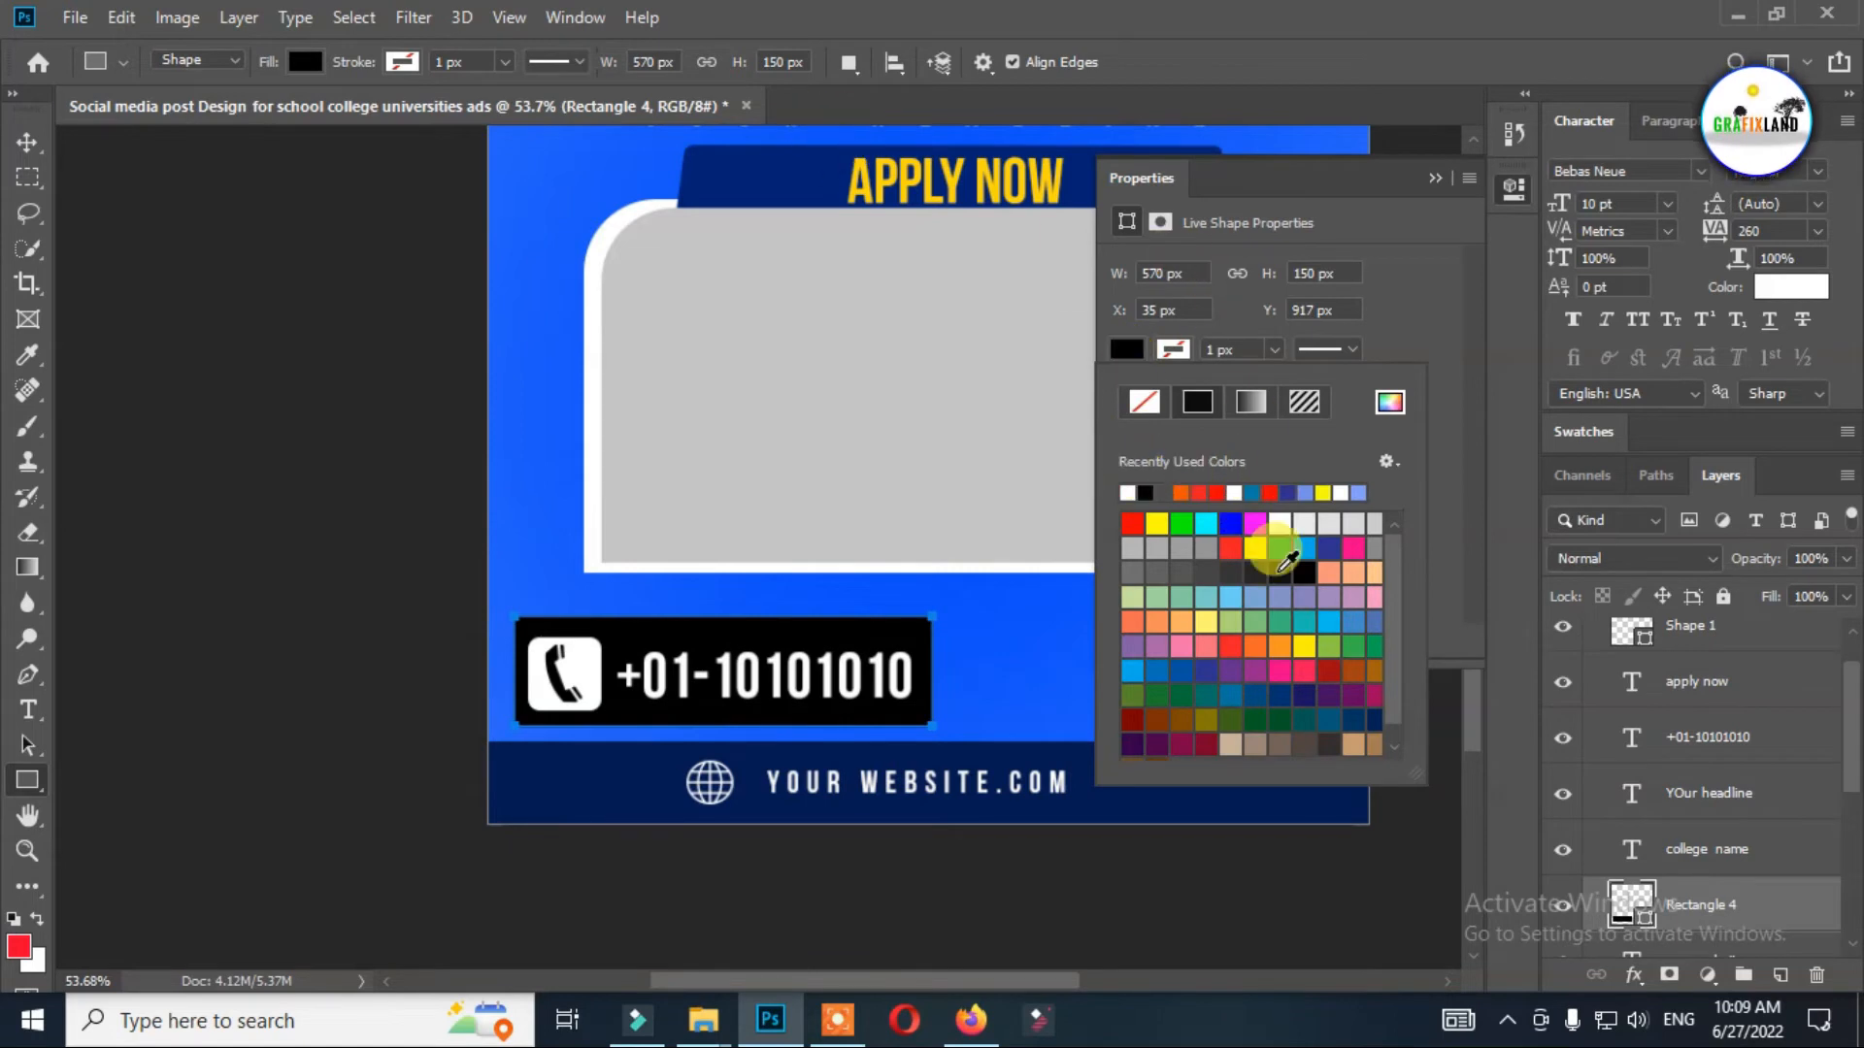
pyautogui.click(1390, 401)
pyautogui.click(732, 166)
pyautogui.click(1680, 145)
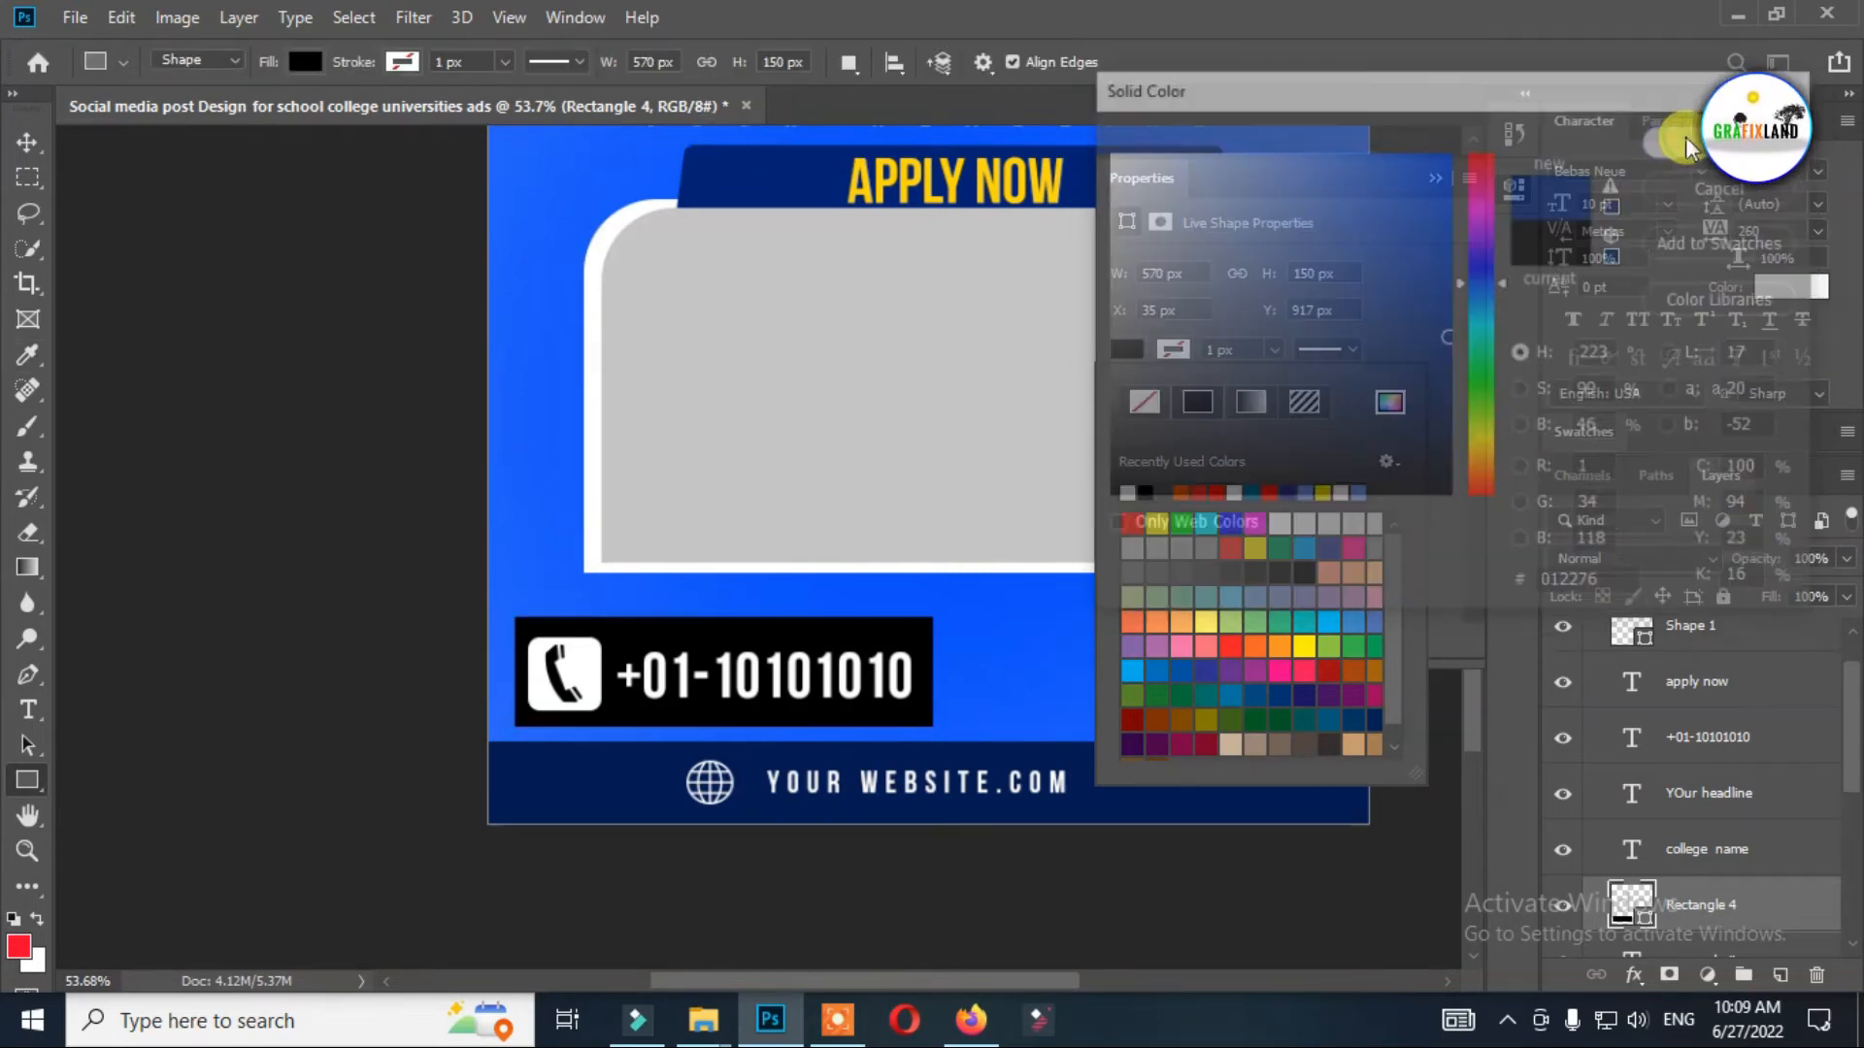
pyautogui.click(1388, 402)
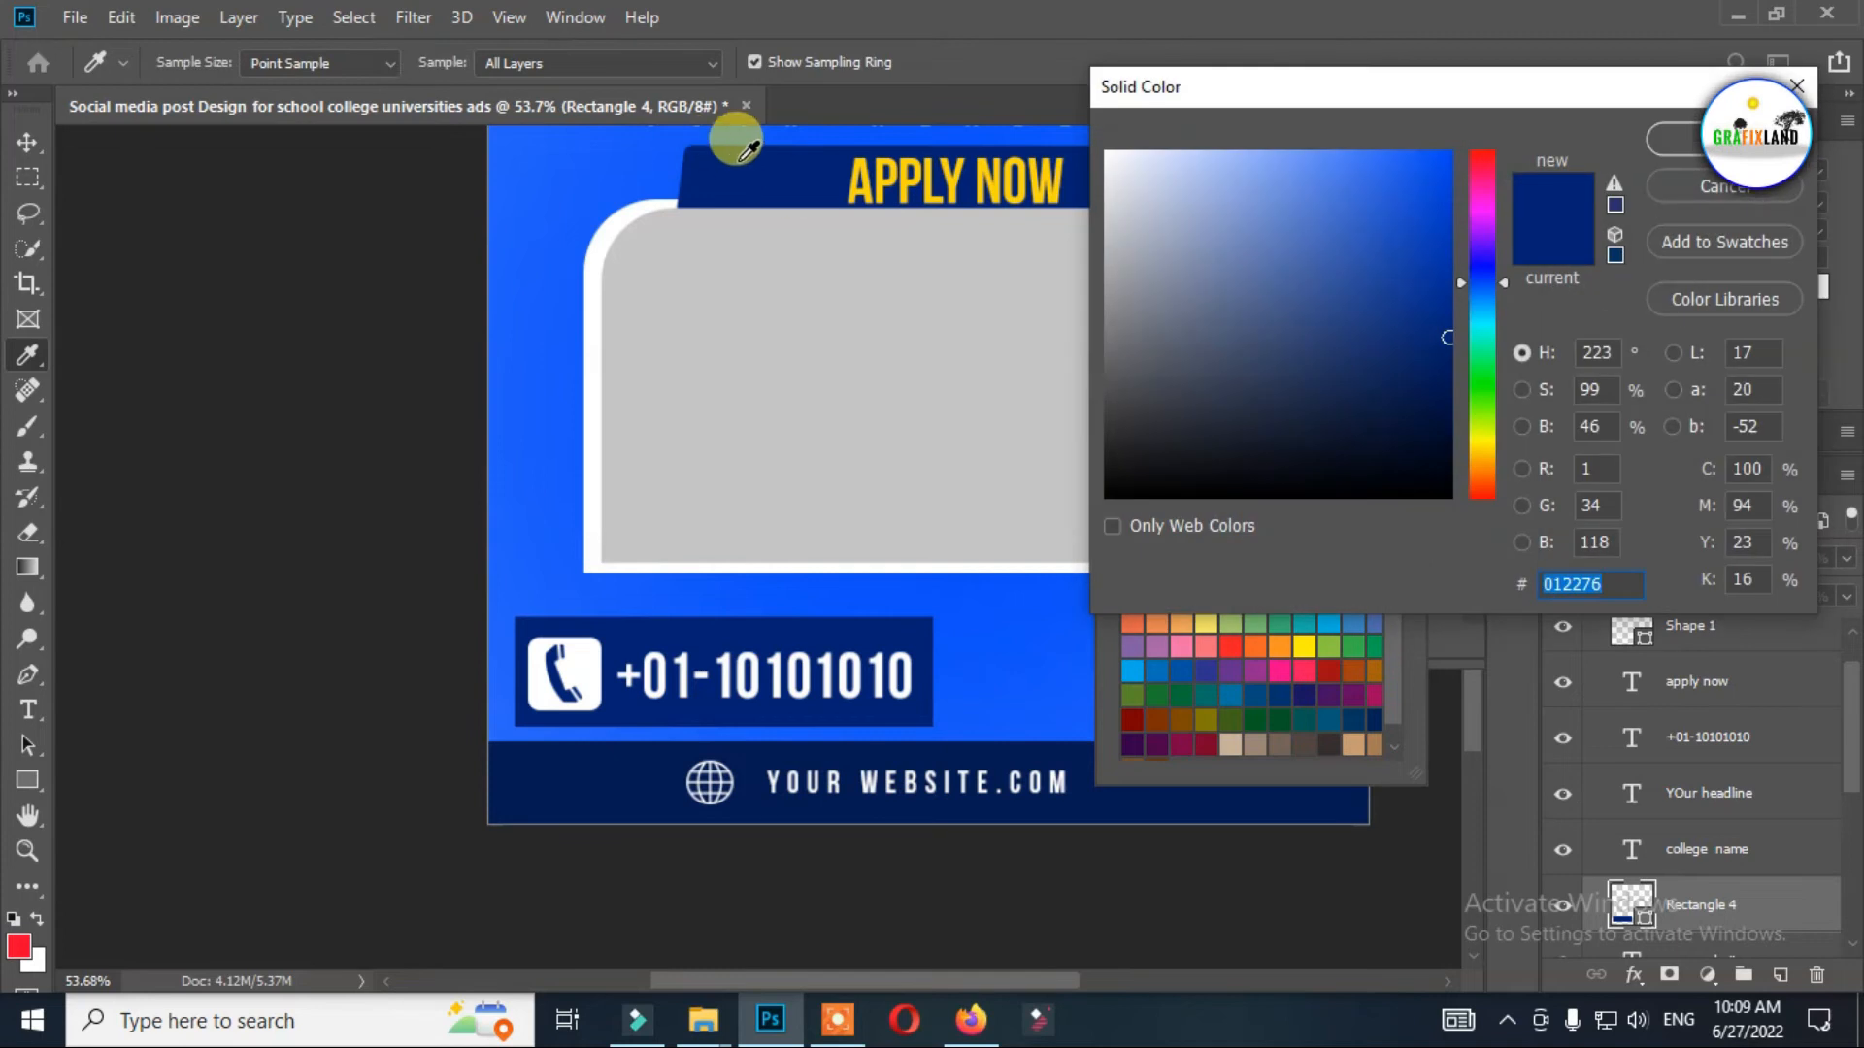
pyautogui.click(1680, 139)
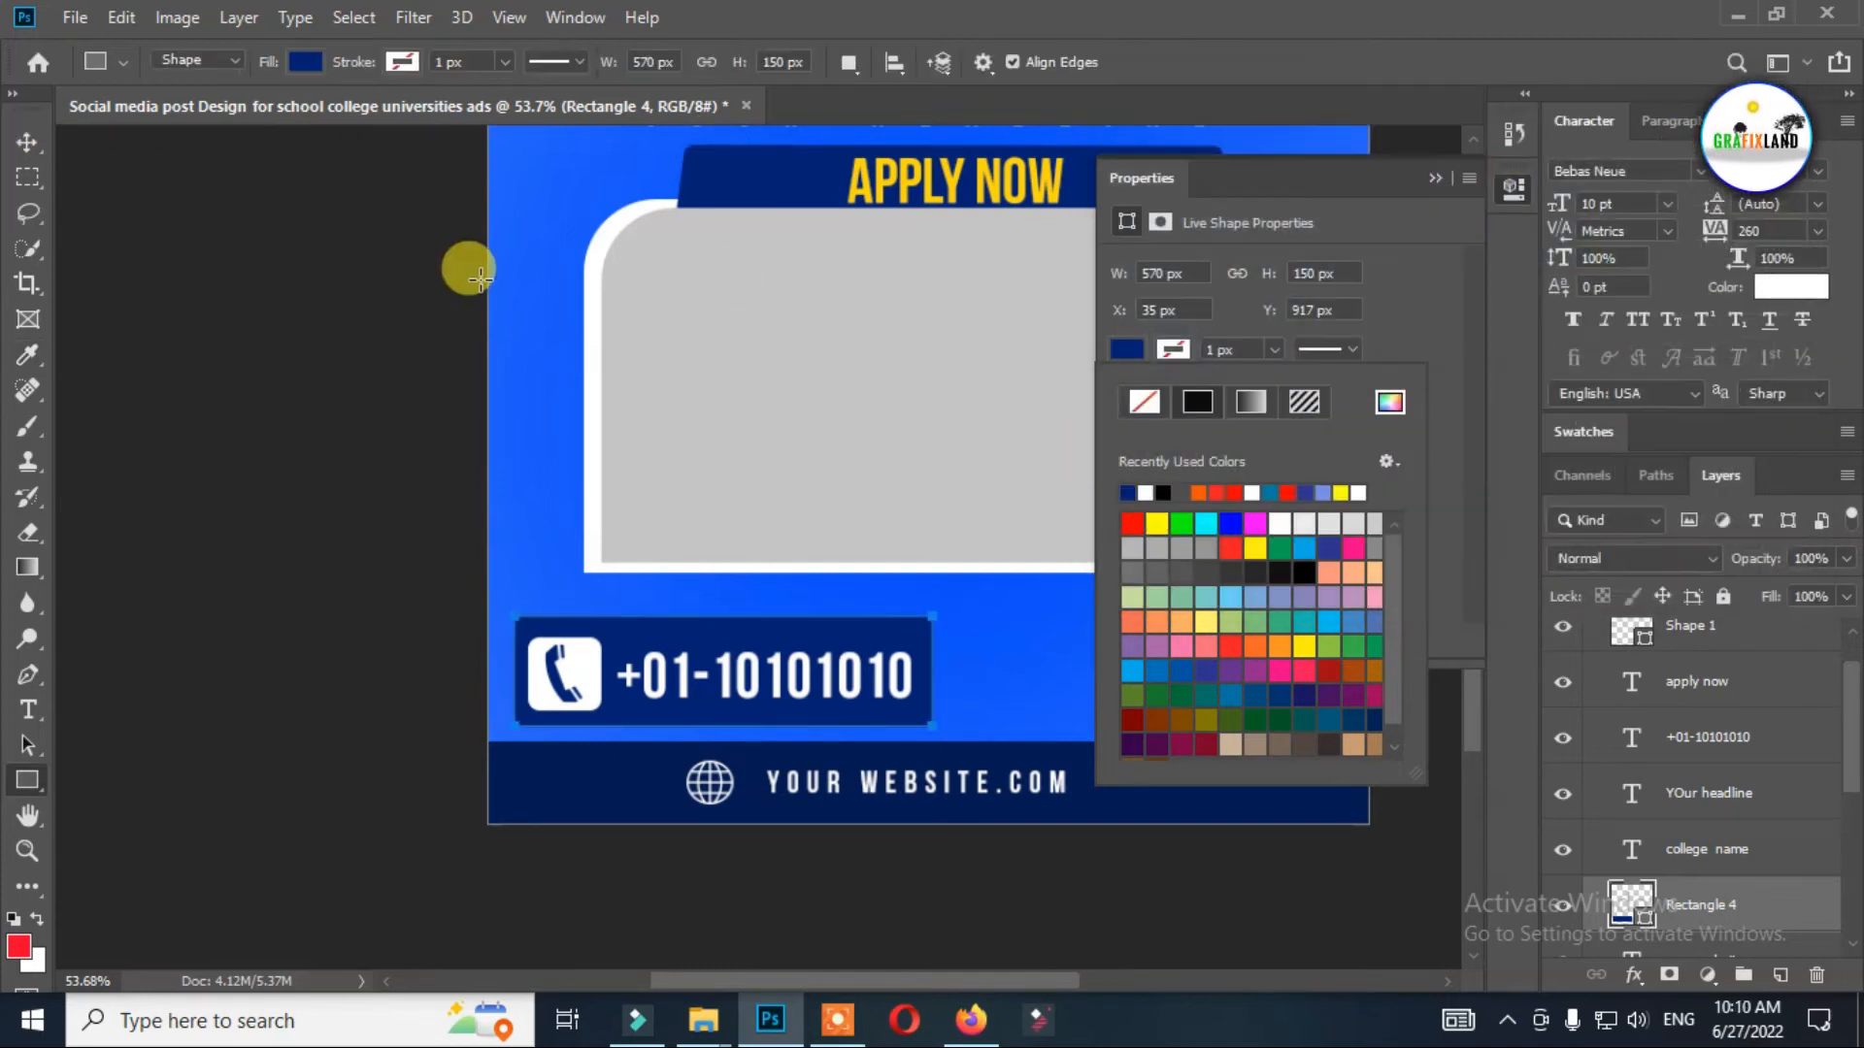
# Round all four corners of the phone contact rectangle to 35 px and deselect it.
pyautogui.click(1396, 299)
pyautogui.moveTo(1350, 452); pyautogui.dragTo(1304, 475)
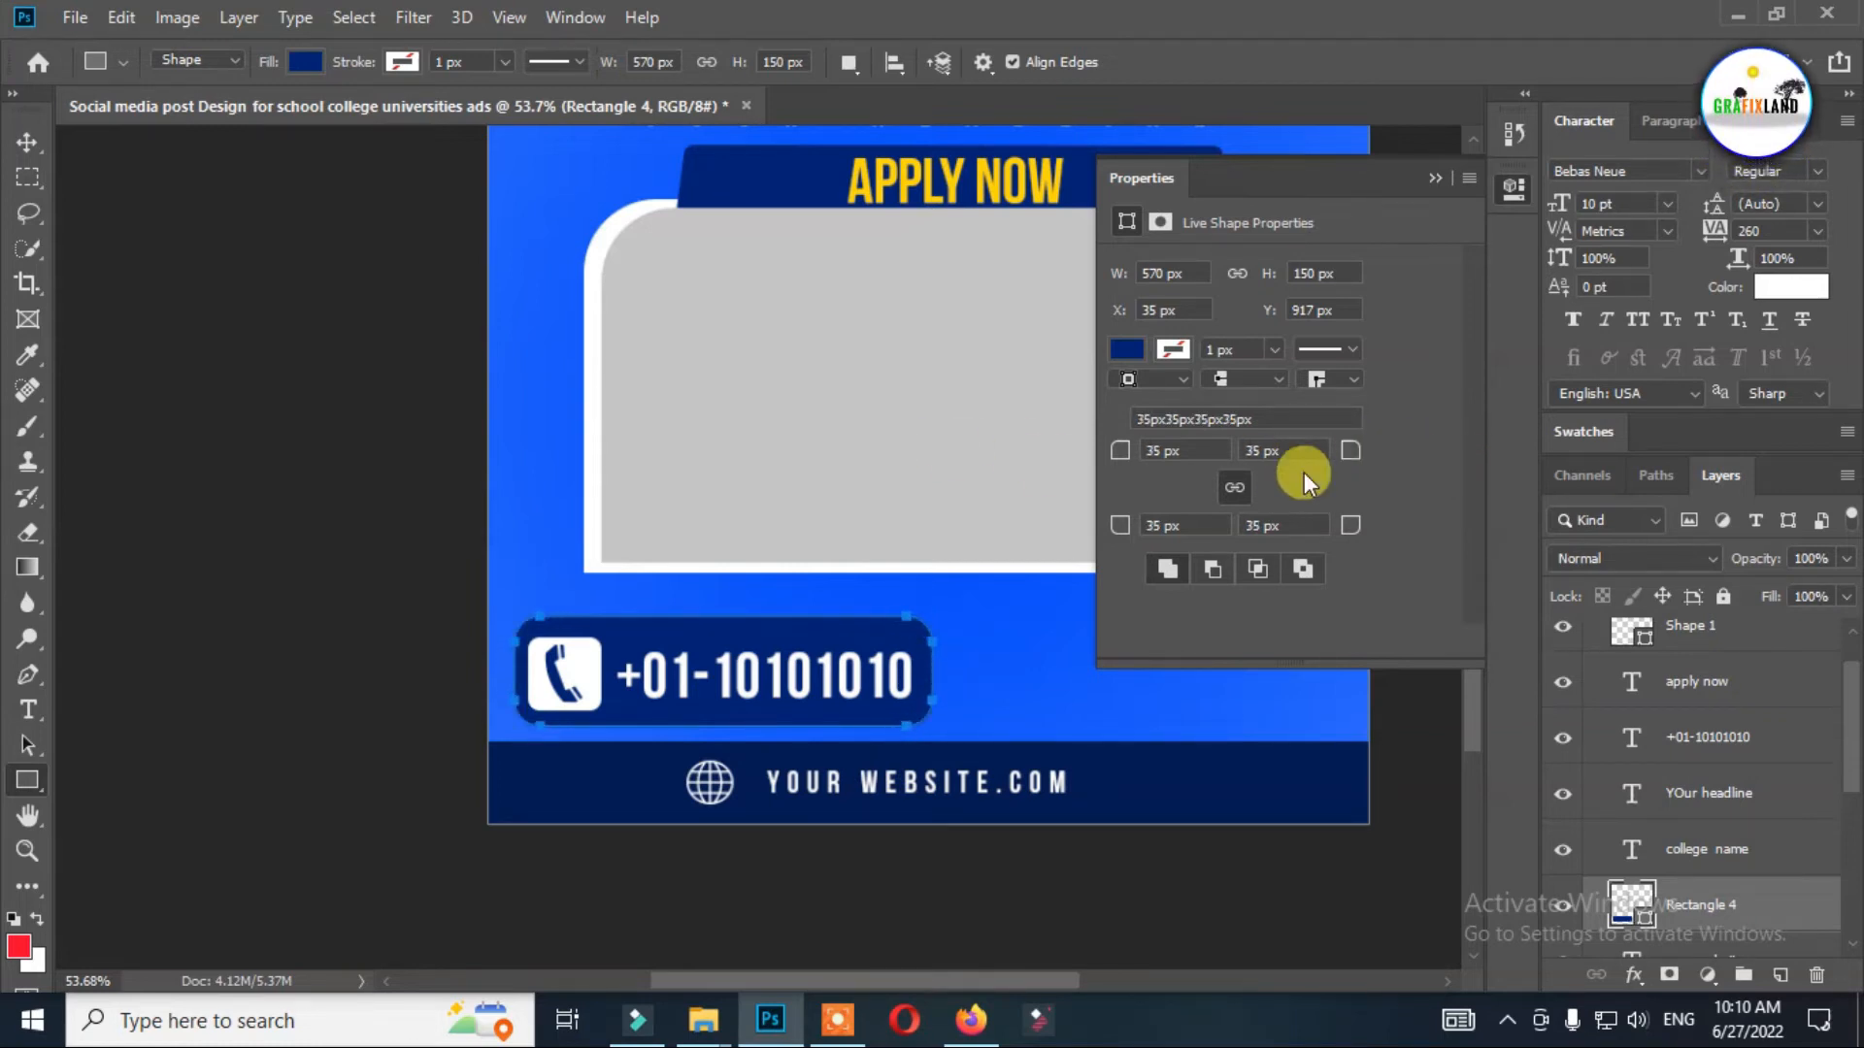
pyautogui.click(28, 142)
pyautogui.click(141, 237)
pyautogui.scroll(-5, 1145, 407)
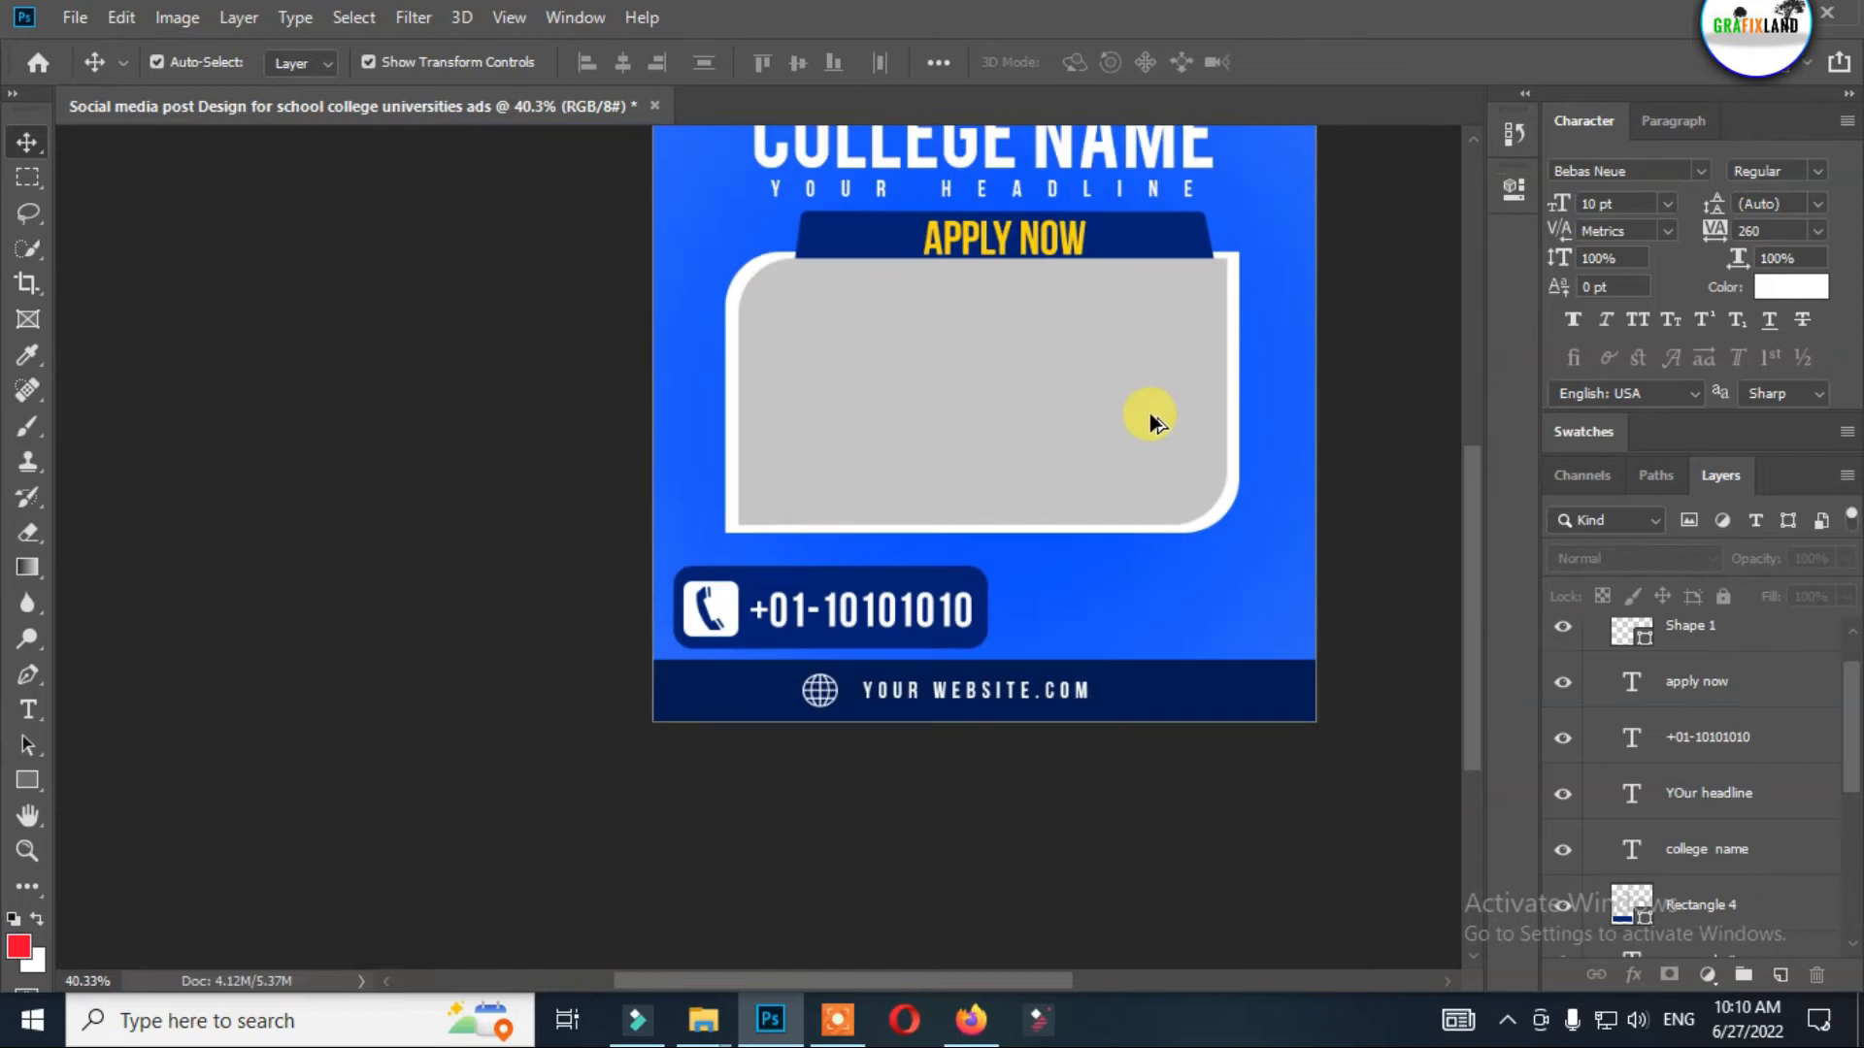
# Change the "Your headline" text color to light gray d9d9d9.
pyautogui.scroll(3, 1088, 315)
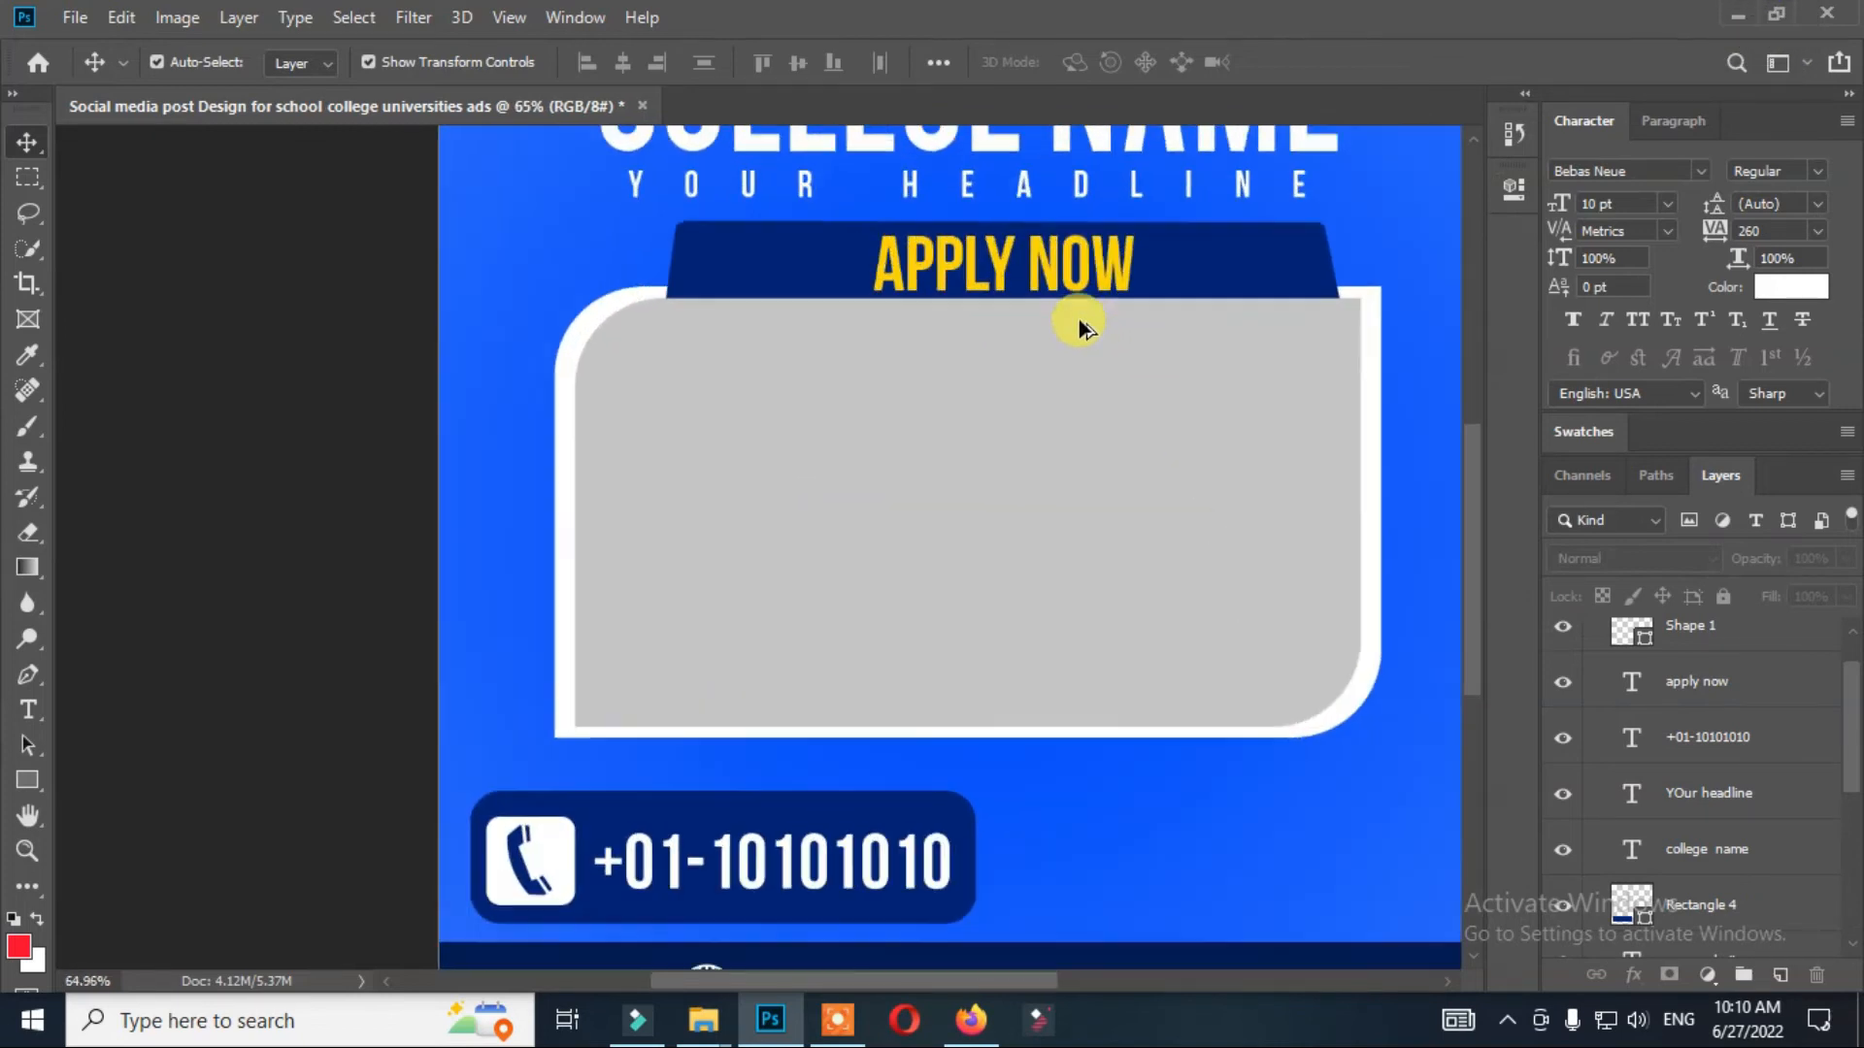
pyautogui.click(1073, 262)
pyautogui.scroll(2, 1124, 333)
pyautogui.scroll(-3, 1132, 286)
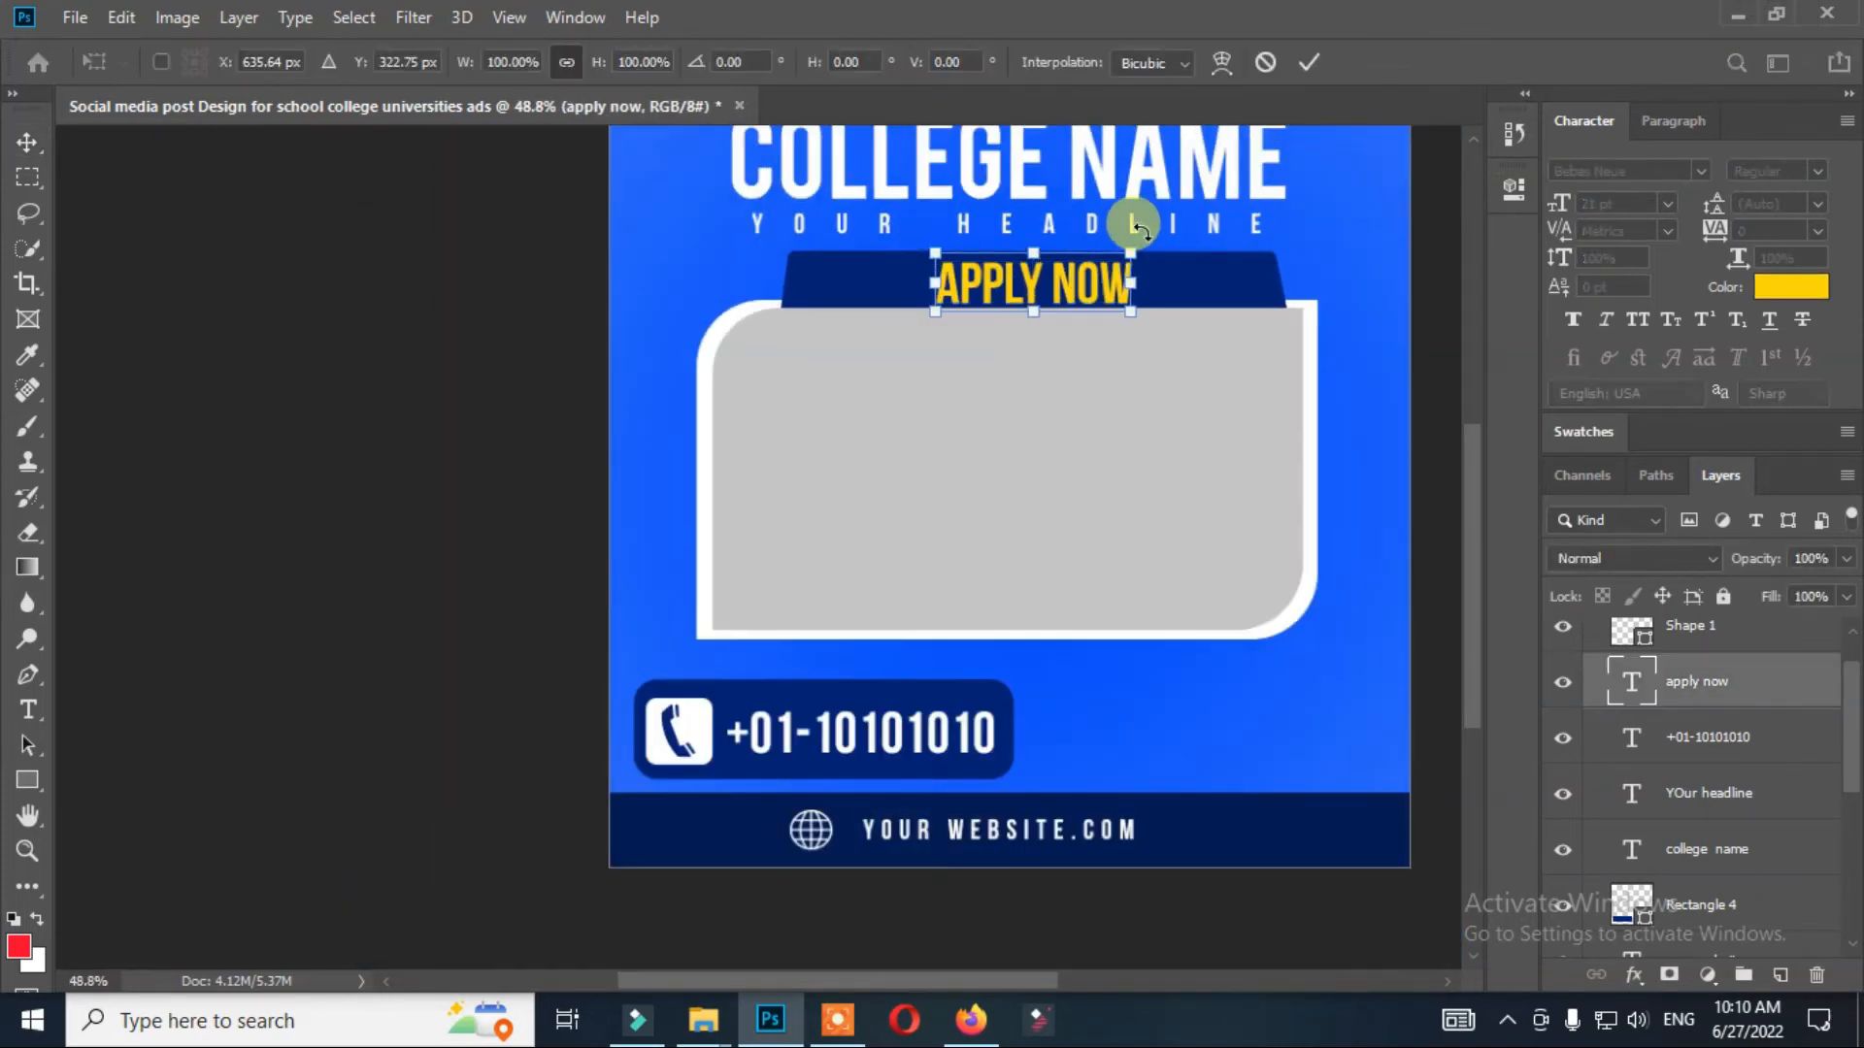
pyautogui.click(1227, 224)
pyautogui.press('t')
pyautogui.click(1094, 64)
pyautogui.moveTo(1123, 217)
pyautogui.mouseDown()
pyautogui.moveTo(1114, 250)
pyautogui.moveTo(1103, 202)
pyautogui.mouseUp()
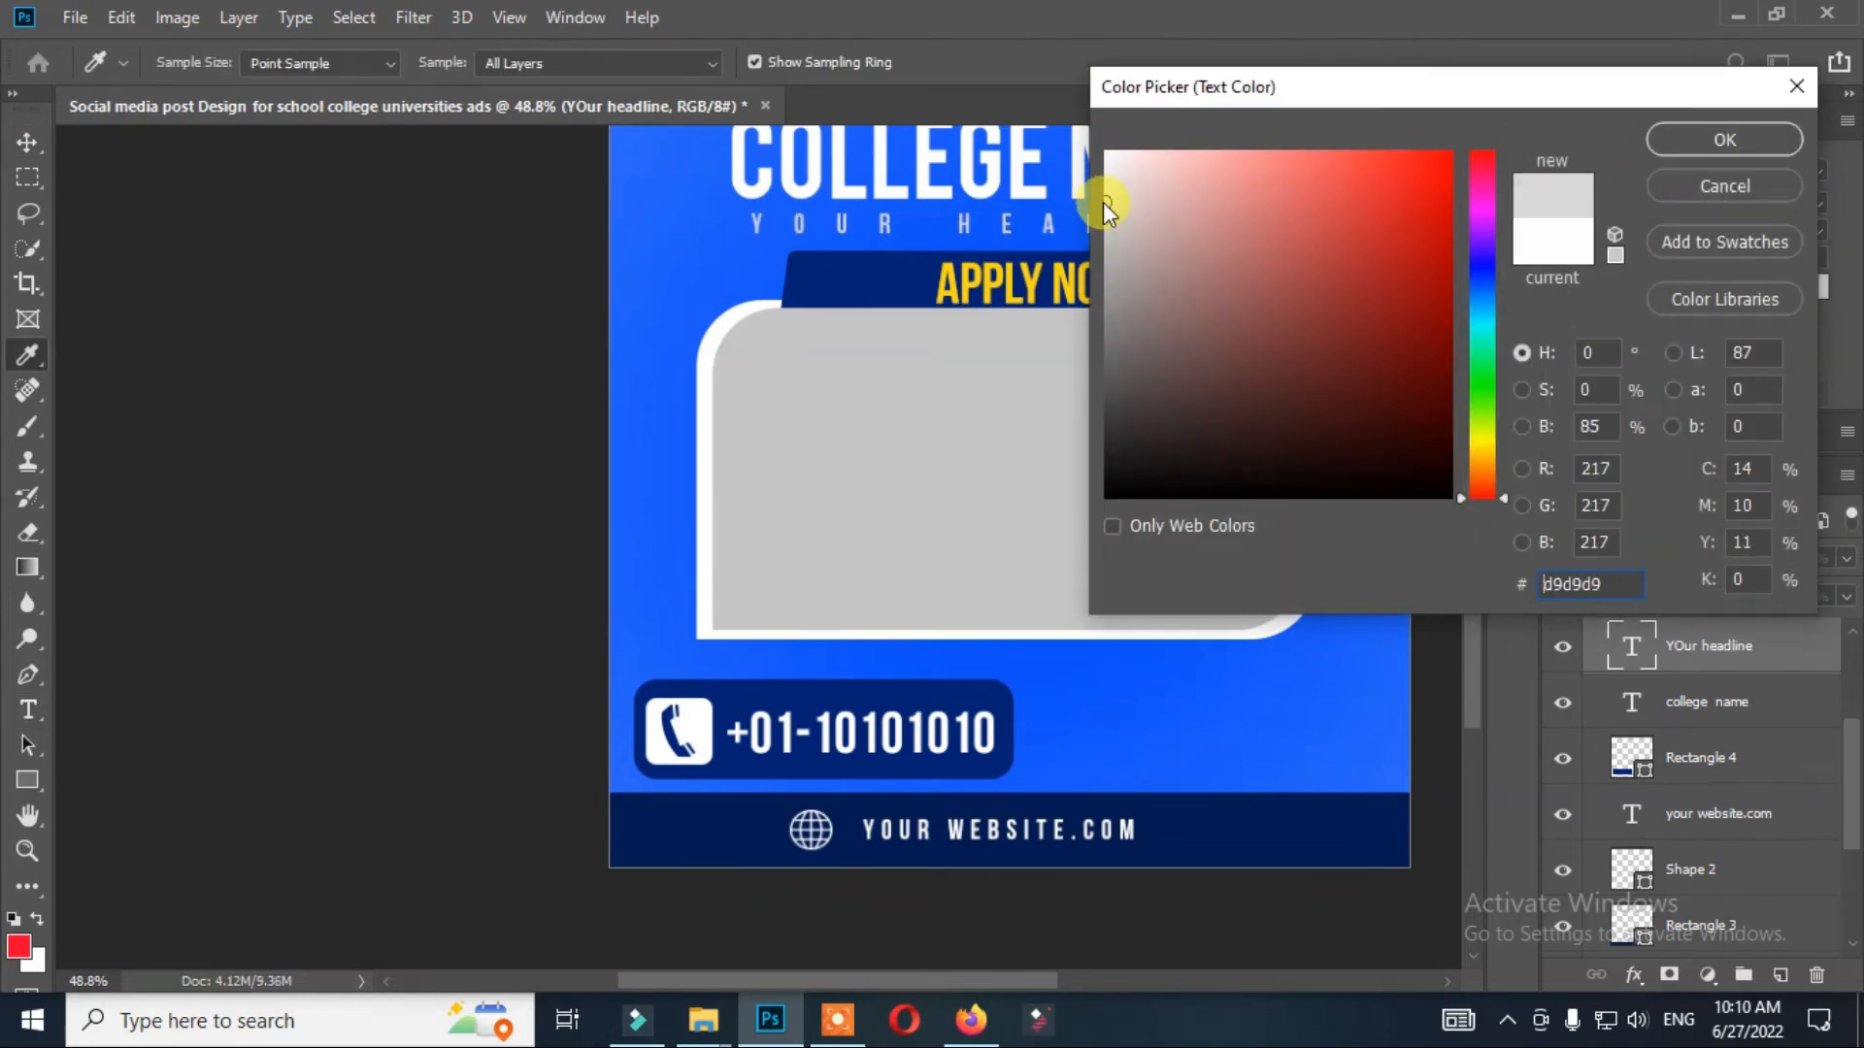
pyautogui.click(1660, 144)
pyautogui.click(30, 152)
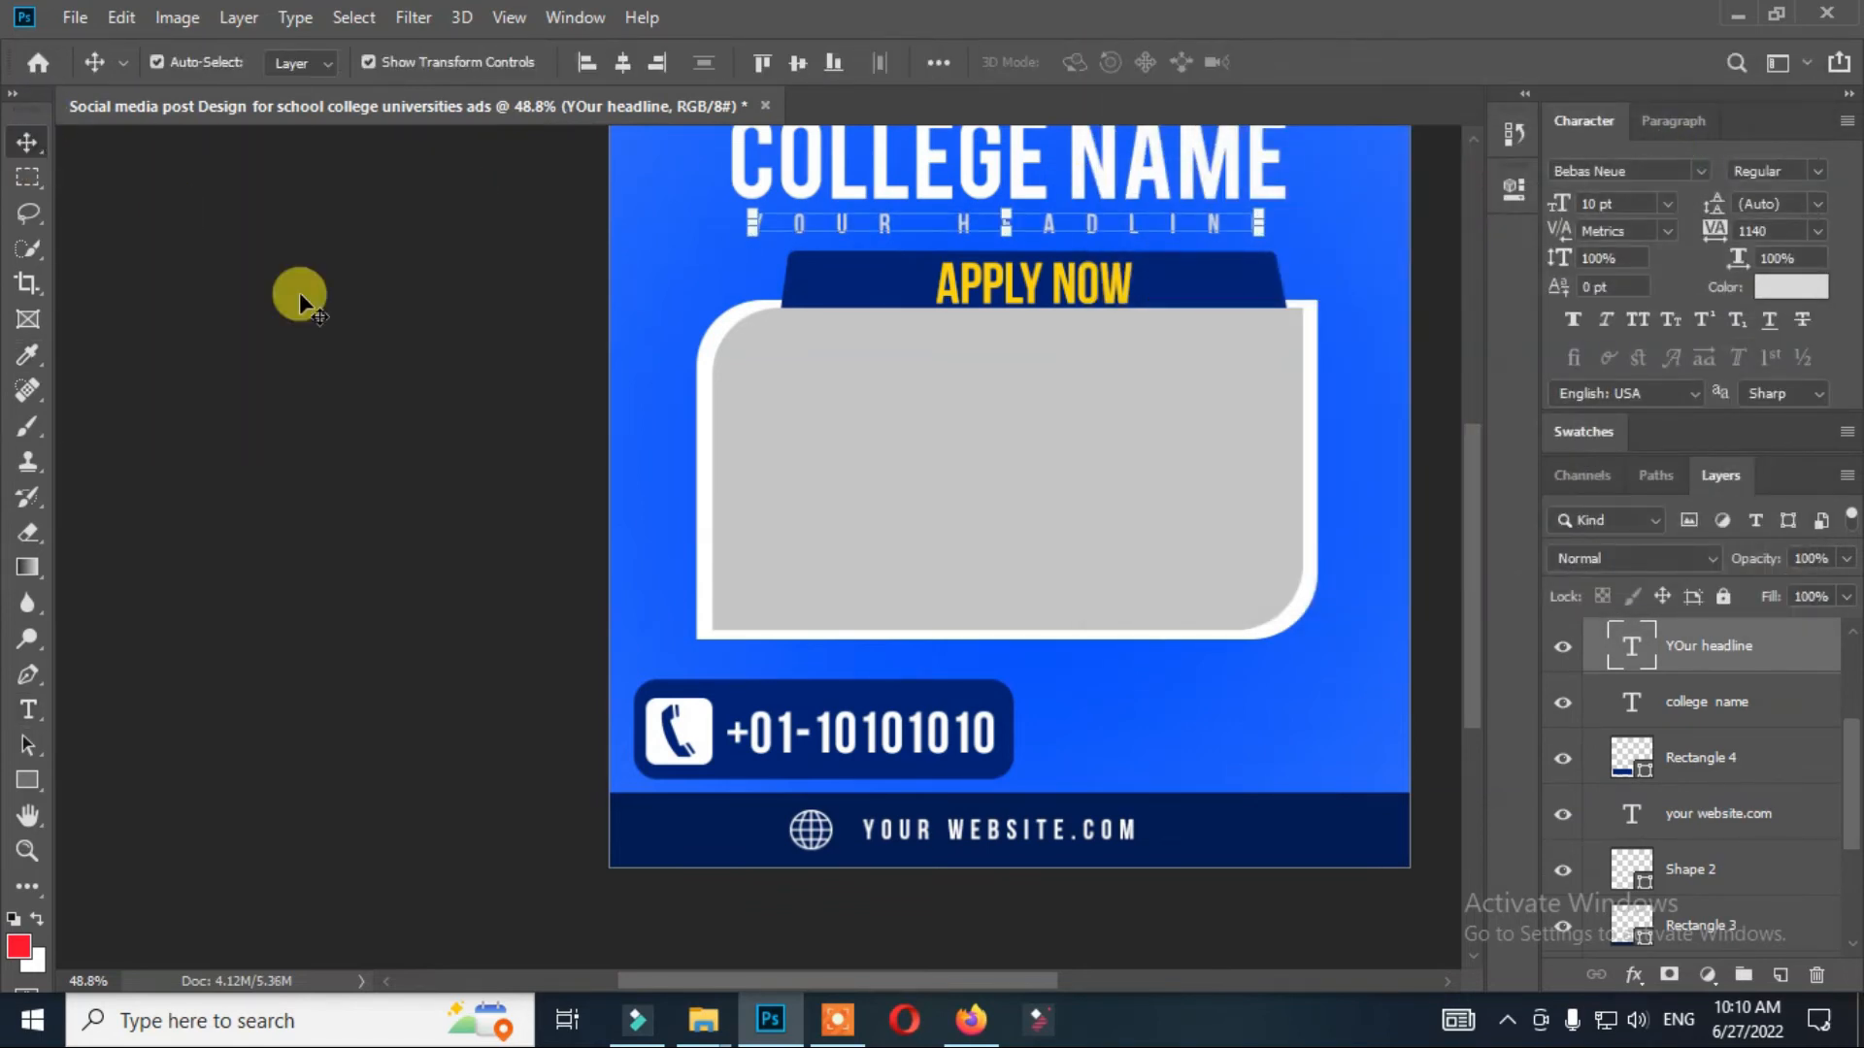
# Add the grafixland logo, scale it down and place it in the lower-right area of the design, level with the phone contact.
pyautogui.keyDown('alt'); pyautogui.scroll(-3, 365, 371); pyautogui.keyUp('alt')
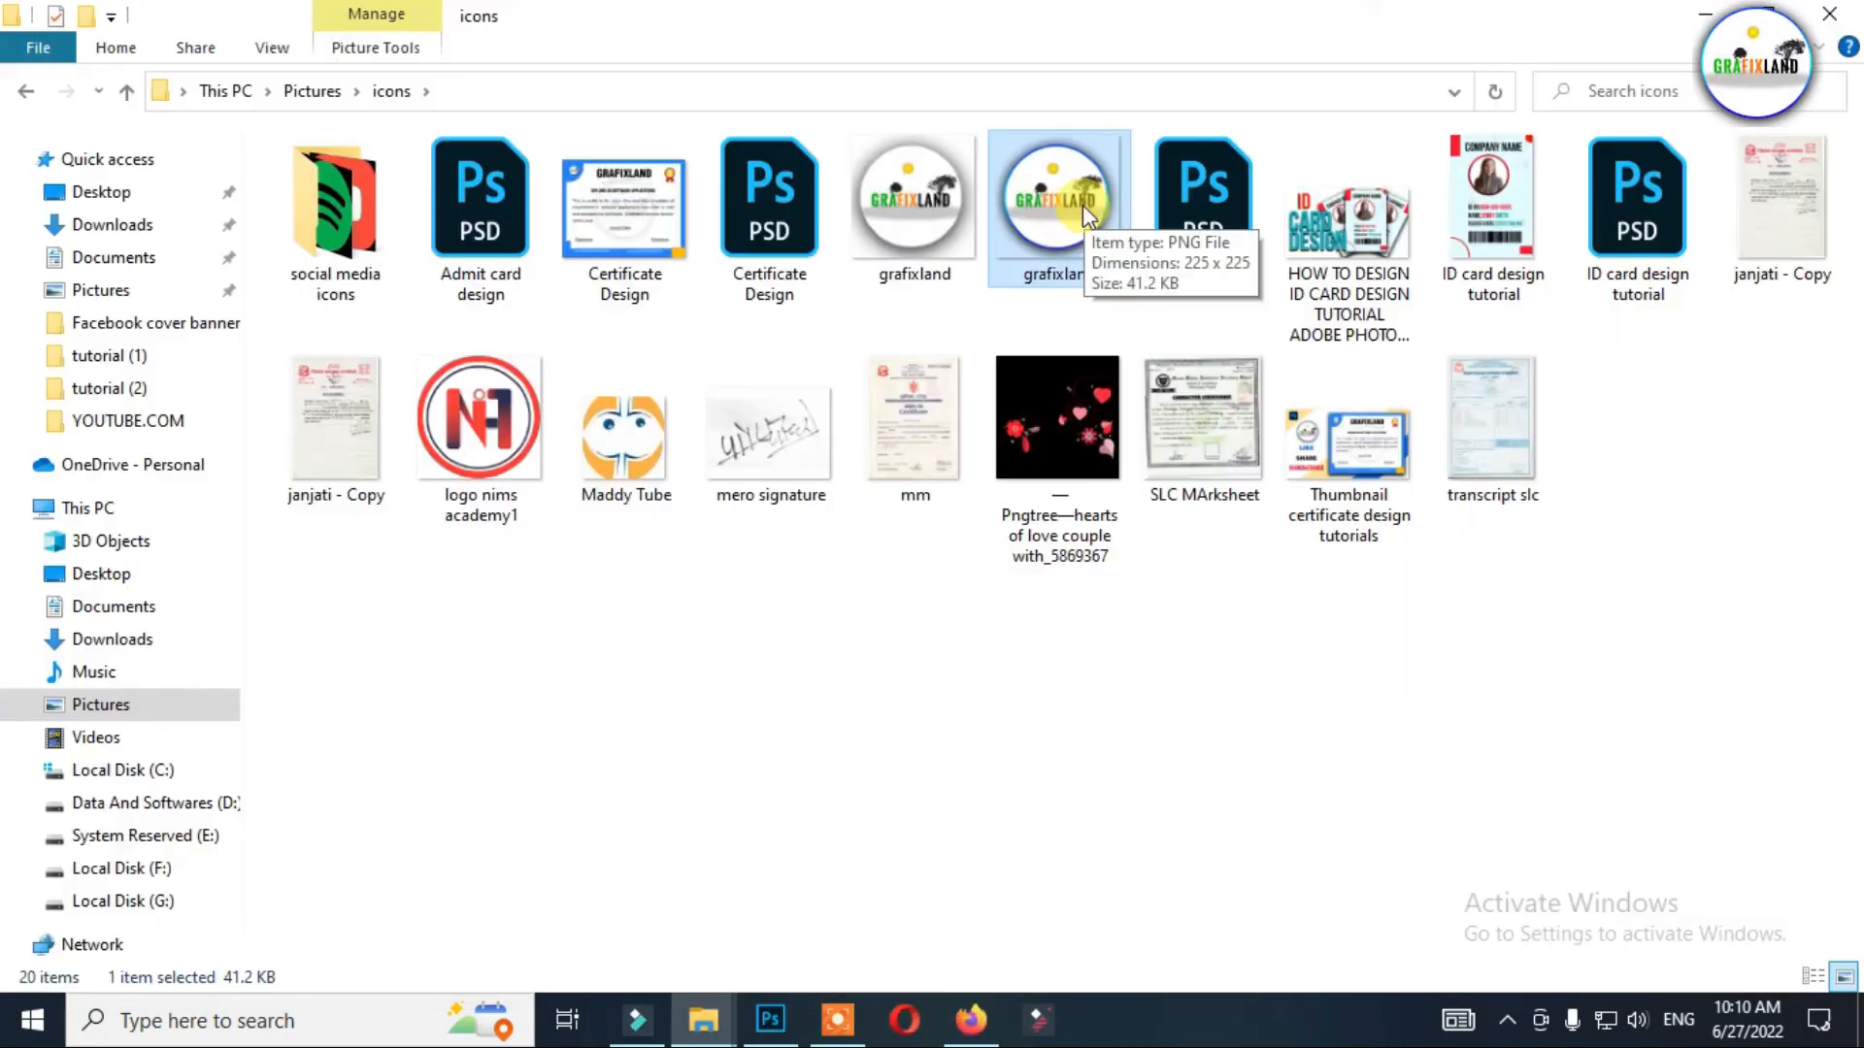
pyautogui.moveTo(1081, 205); pyautogui.dragTo(898, 543)
pyautogui.moveTo(962, 243); pyautogui.dragTo(670, 530)
pyautogui.moveTo(633, 568); pyautogui.dragTo(949, 579)
pyautogui.press('Return')
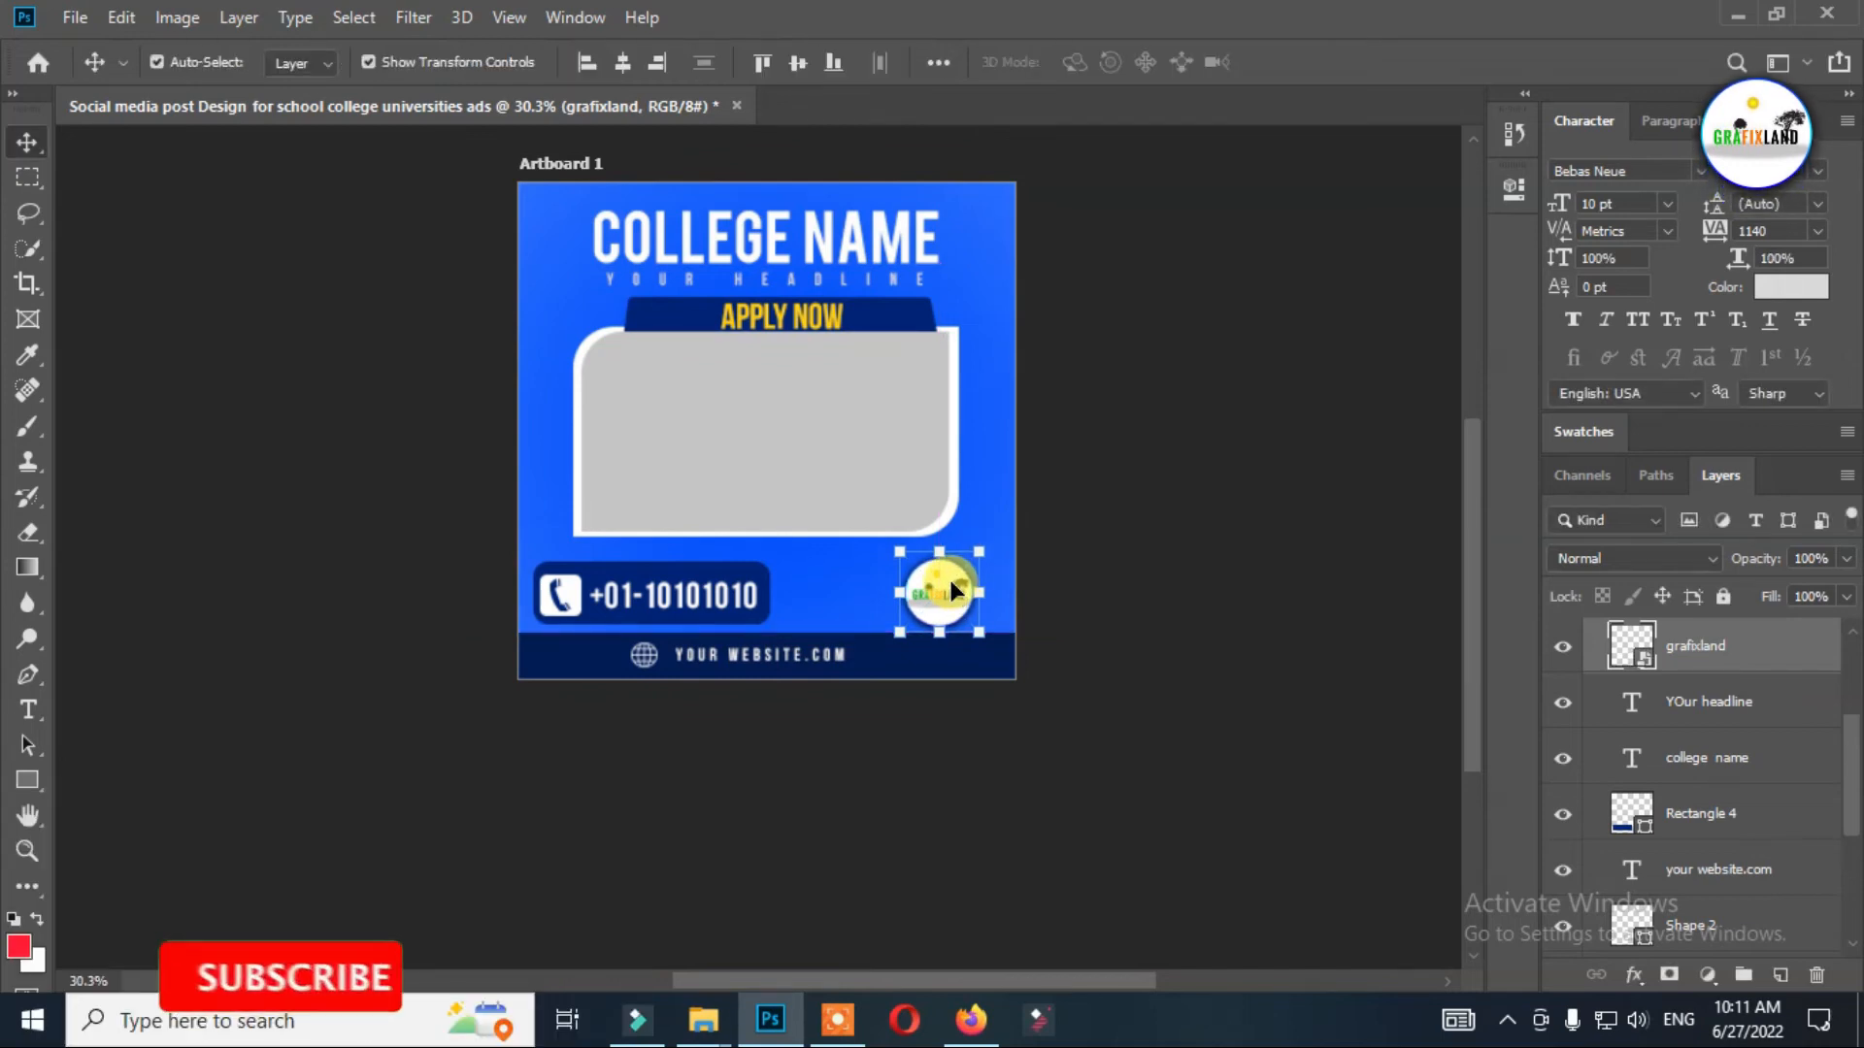
# Reorder the phone number's text layer to sit directly above the Rectangle 4 layer, undoing any accidental shift on the canvas.
pyautogui.click(753, 579)
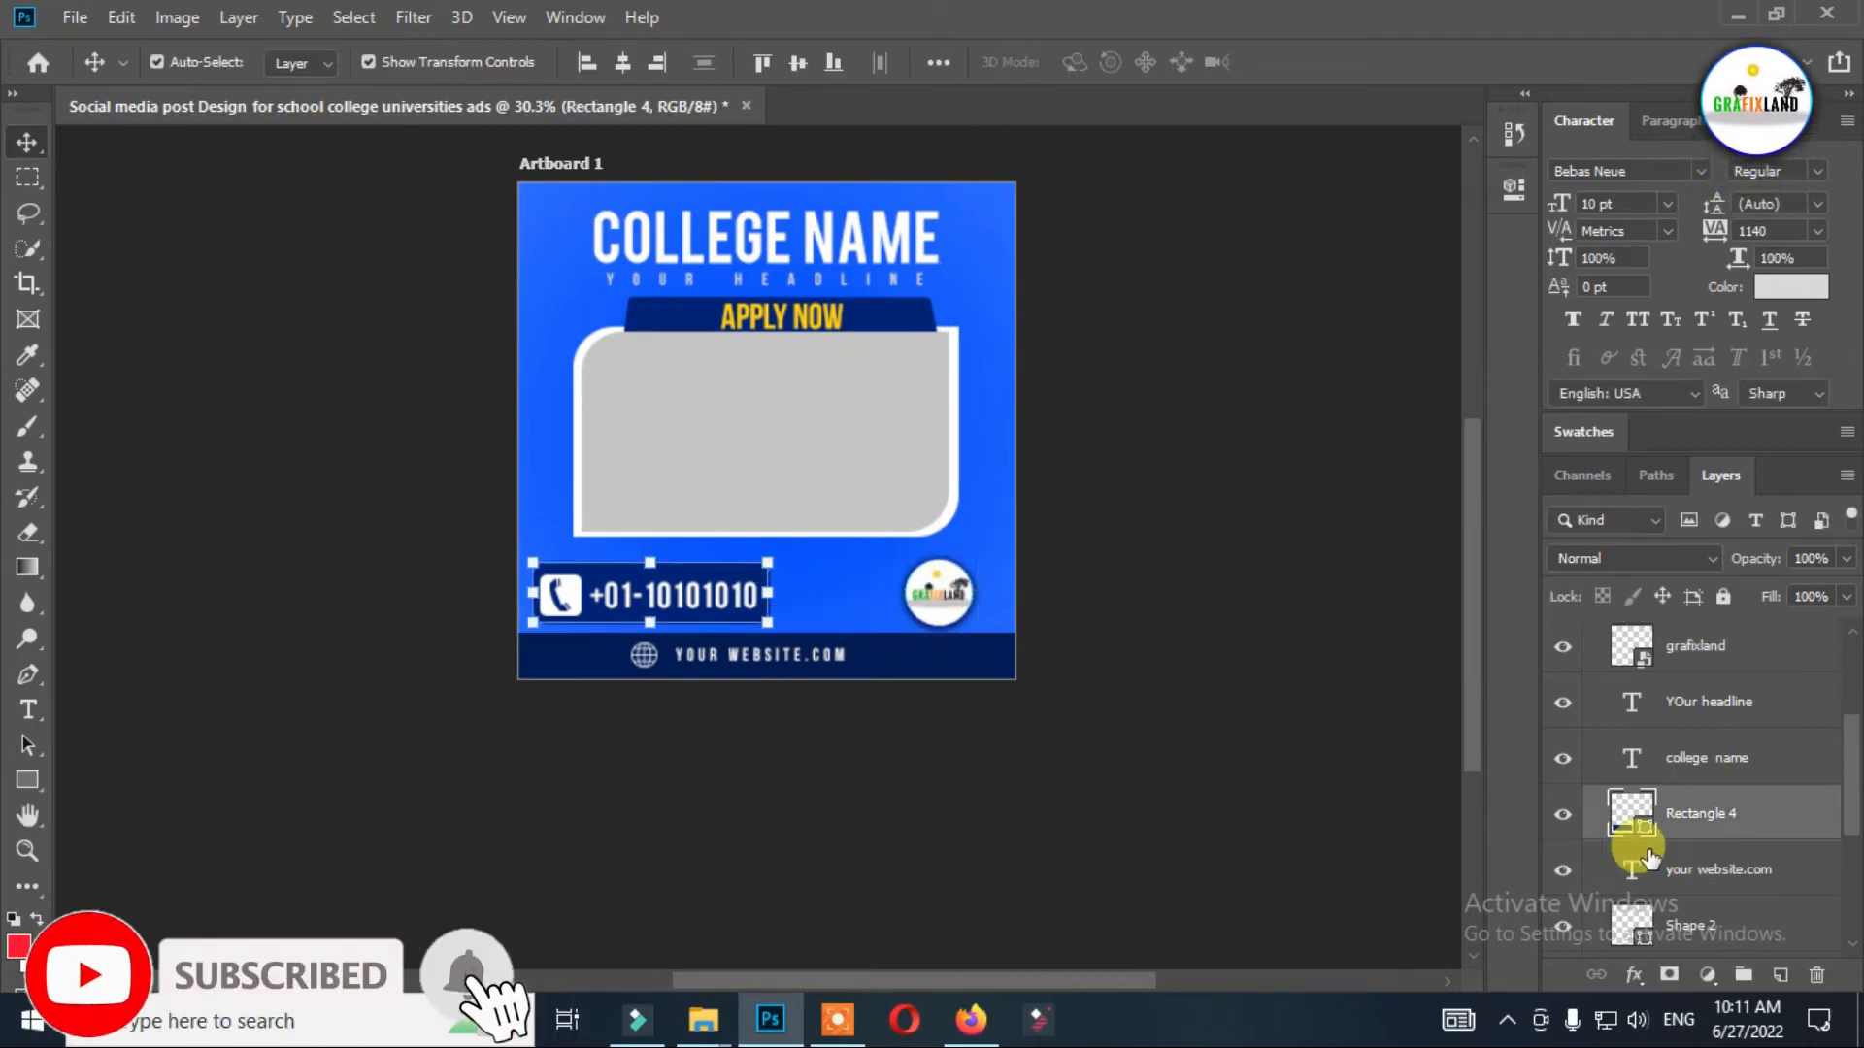
pyautogui.click(666, 594)
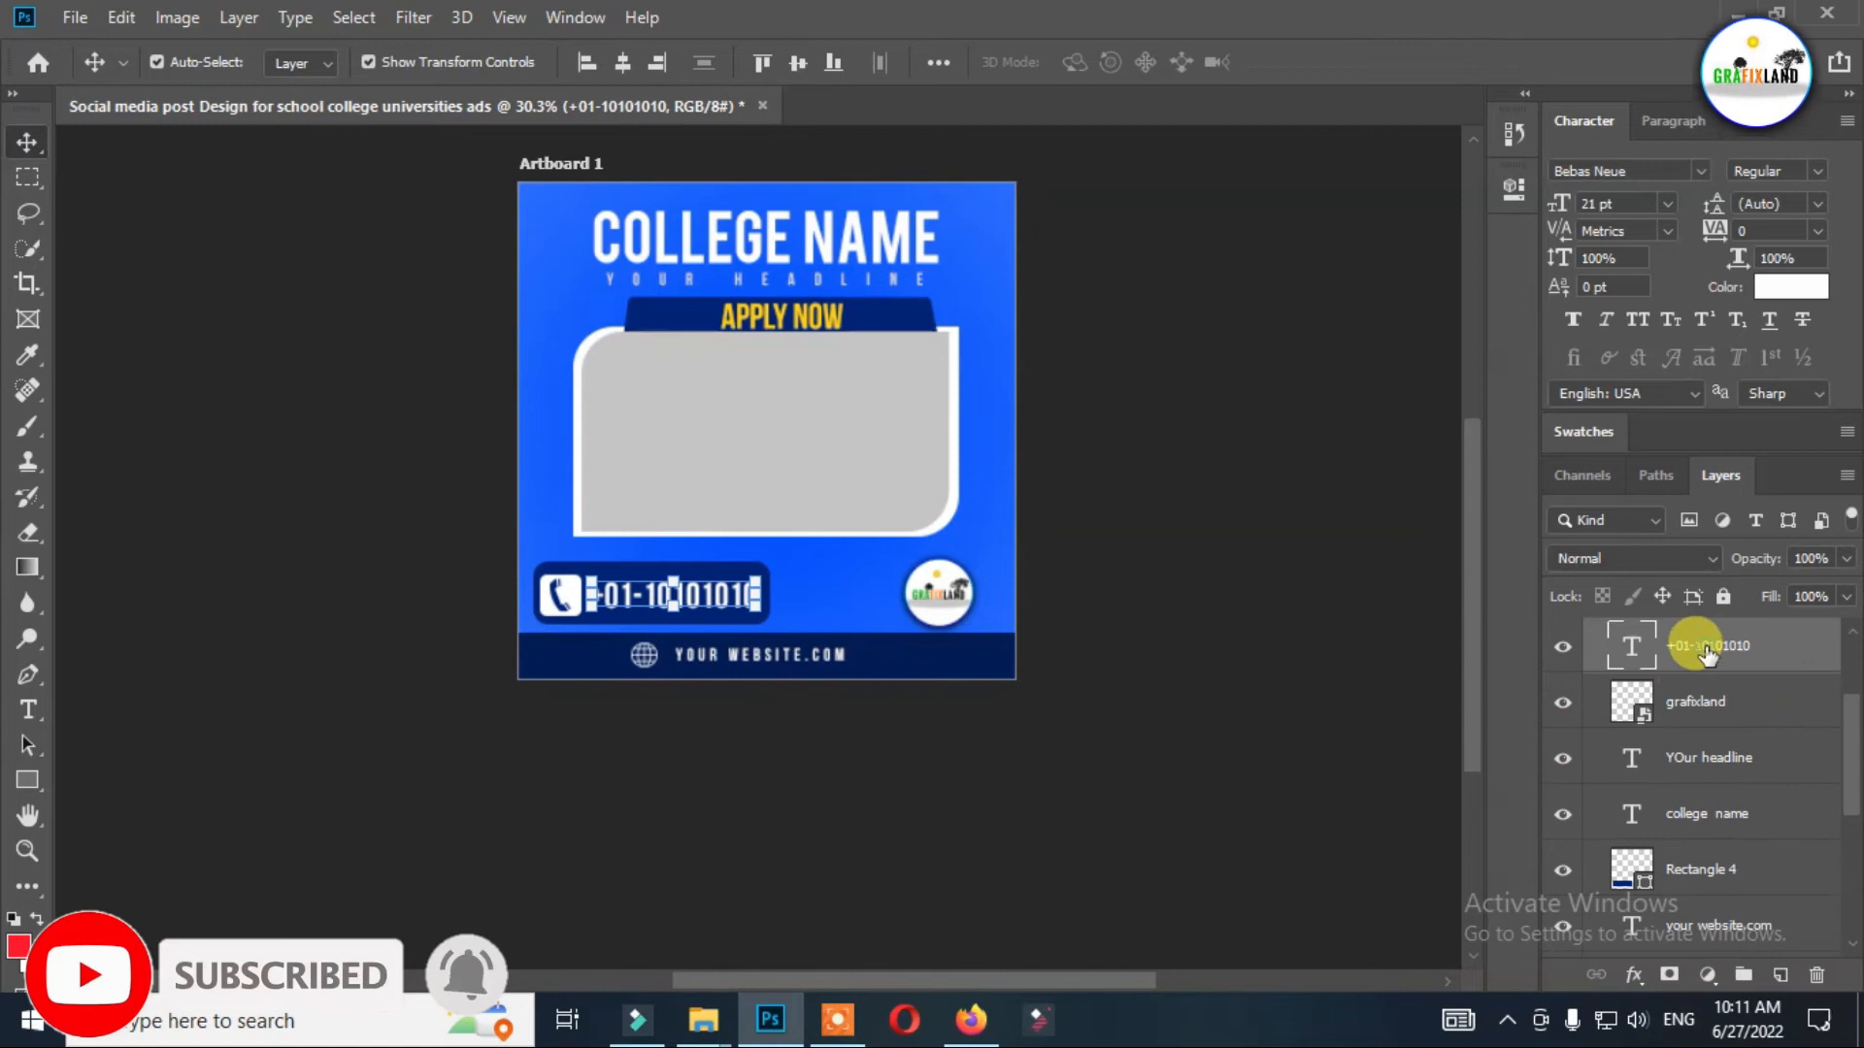
pyautogui.moveTo(1784, 660); pyautogui.dragTo(1728, 844)
pyautogui.moveTo(742, 594); pyautogui.dragTo(734, 573)
pyautogui.hotkey('ctrl', 'z')
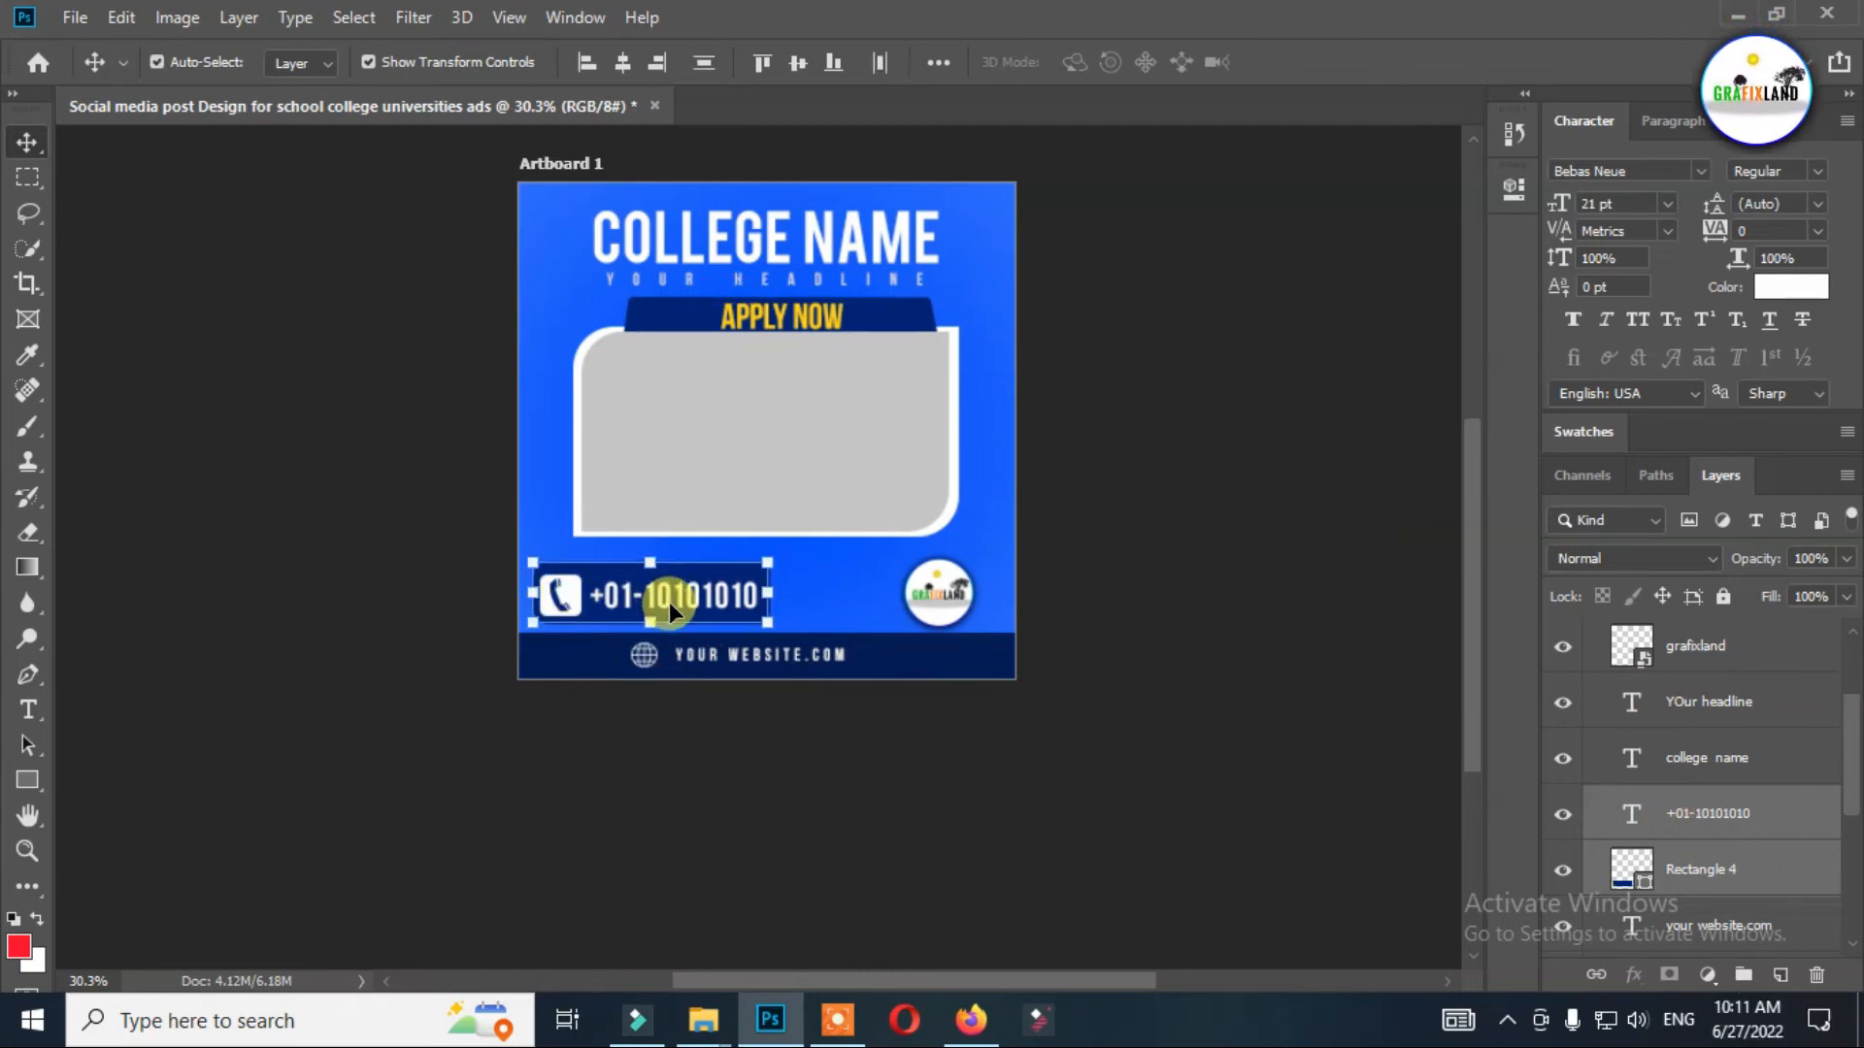
pyautogui.scroll(-2, 1704, 835)
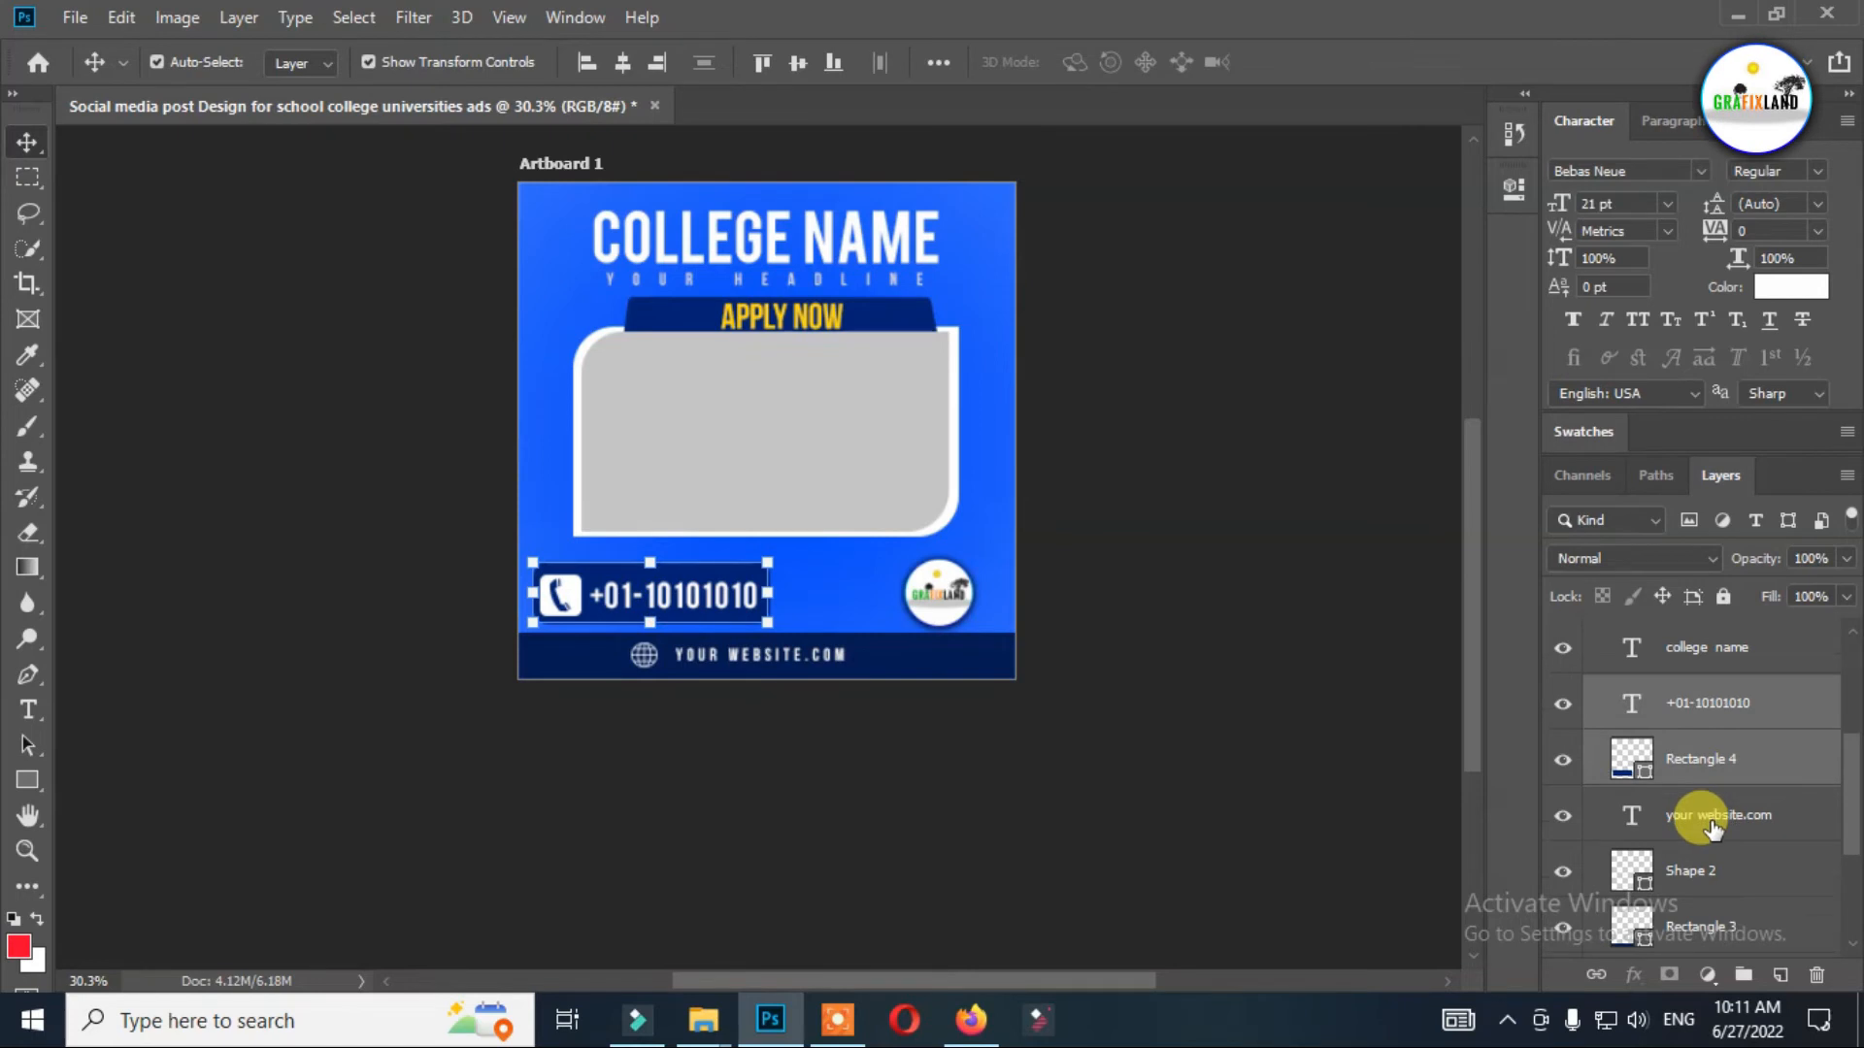
pyautogui.scroll(-2, 1712, 825)
pyautogui.keyDown('shift'); pyautogui.click(1709, 808); pyautogui.keyUp('shift')
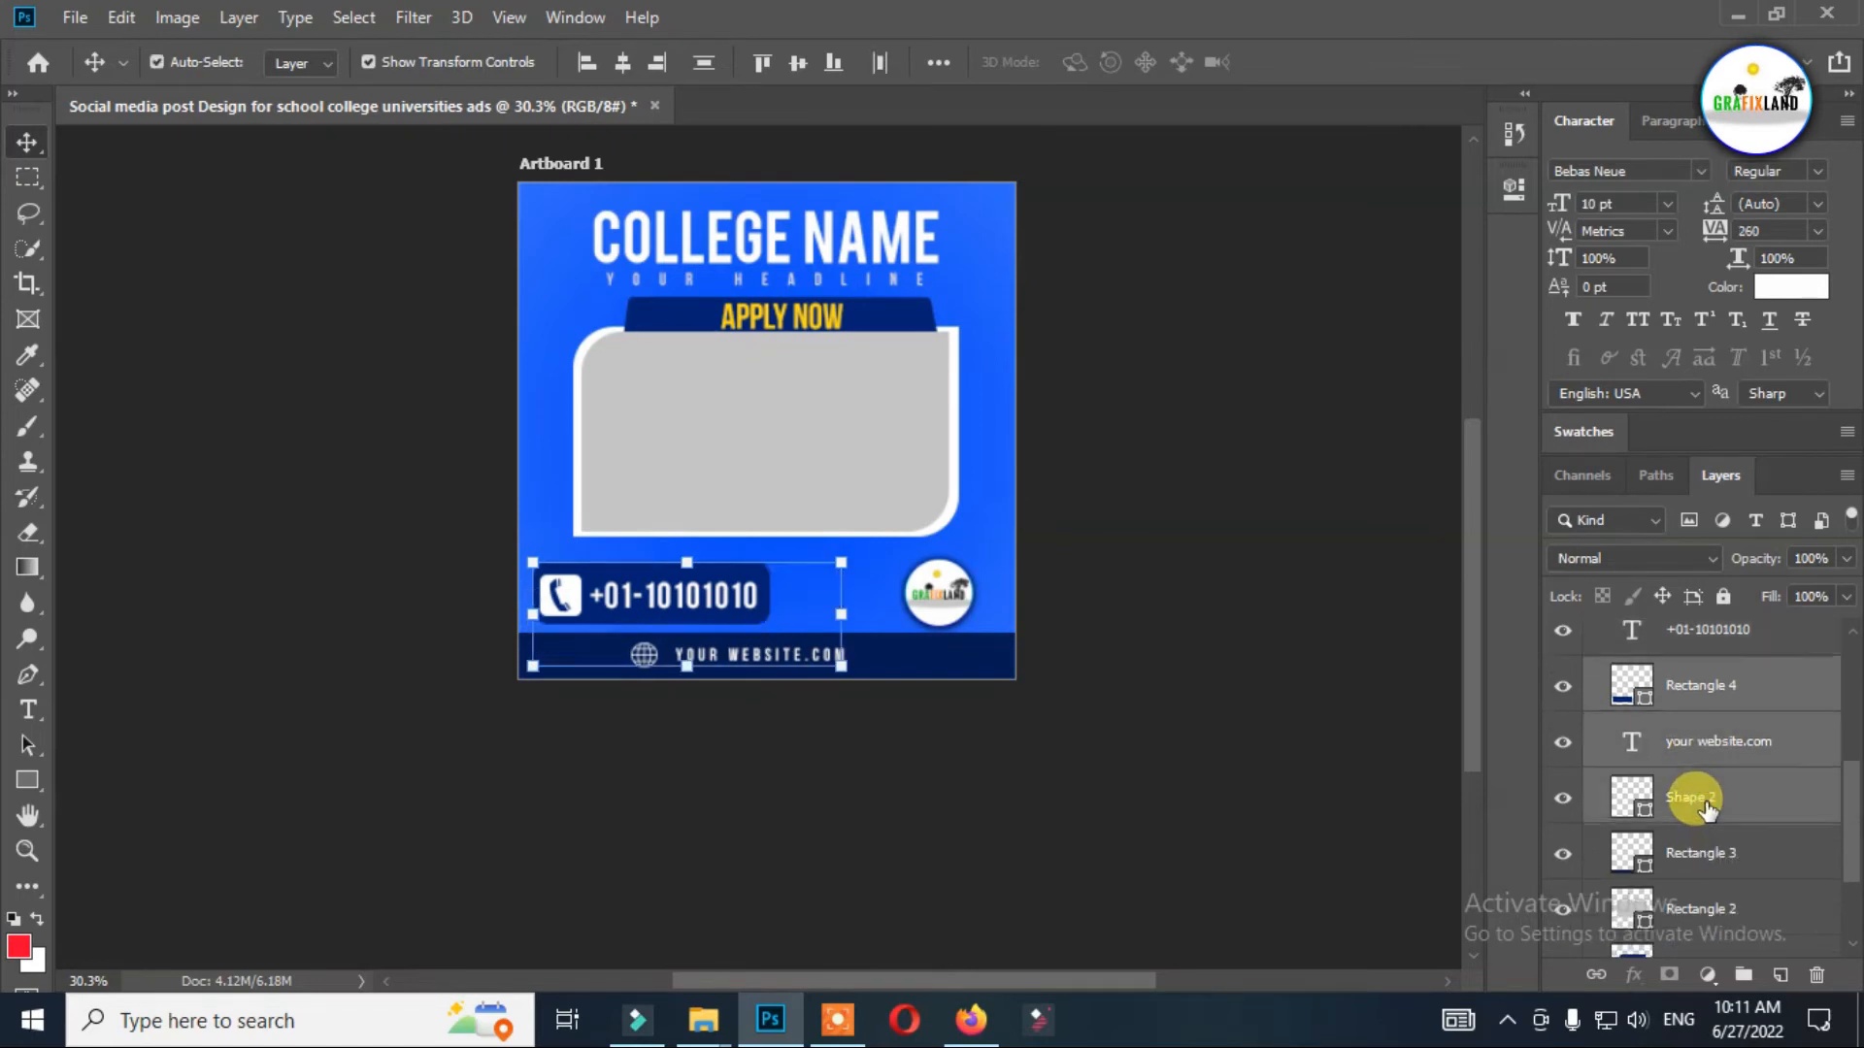
pyautogui.click(664, 664)
# Enlarge the white phone icon slightly and reposition it inside the rounded navy rectangle.
pyautogui.click(562, 598)
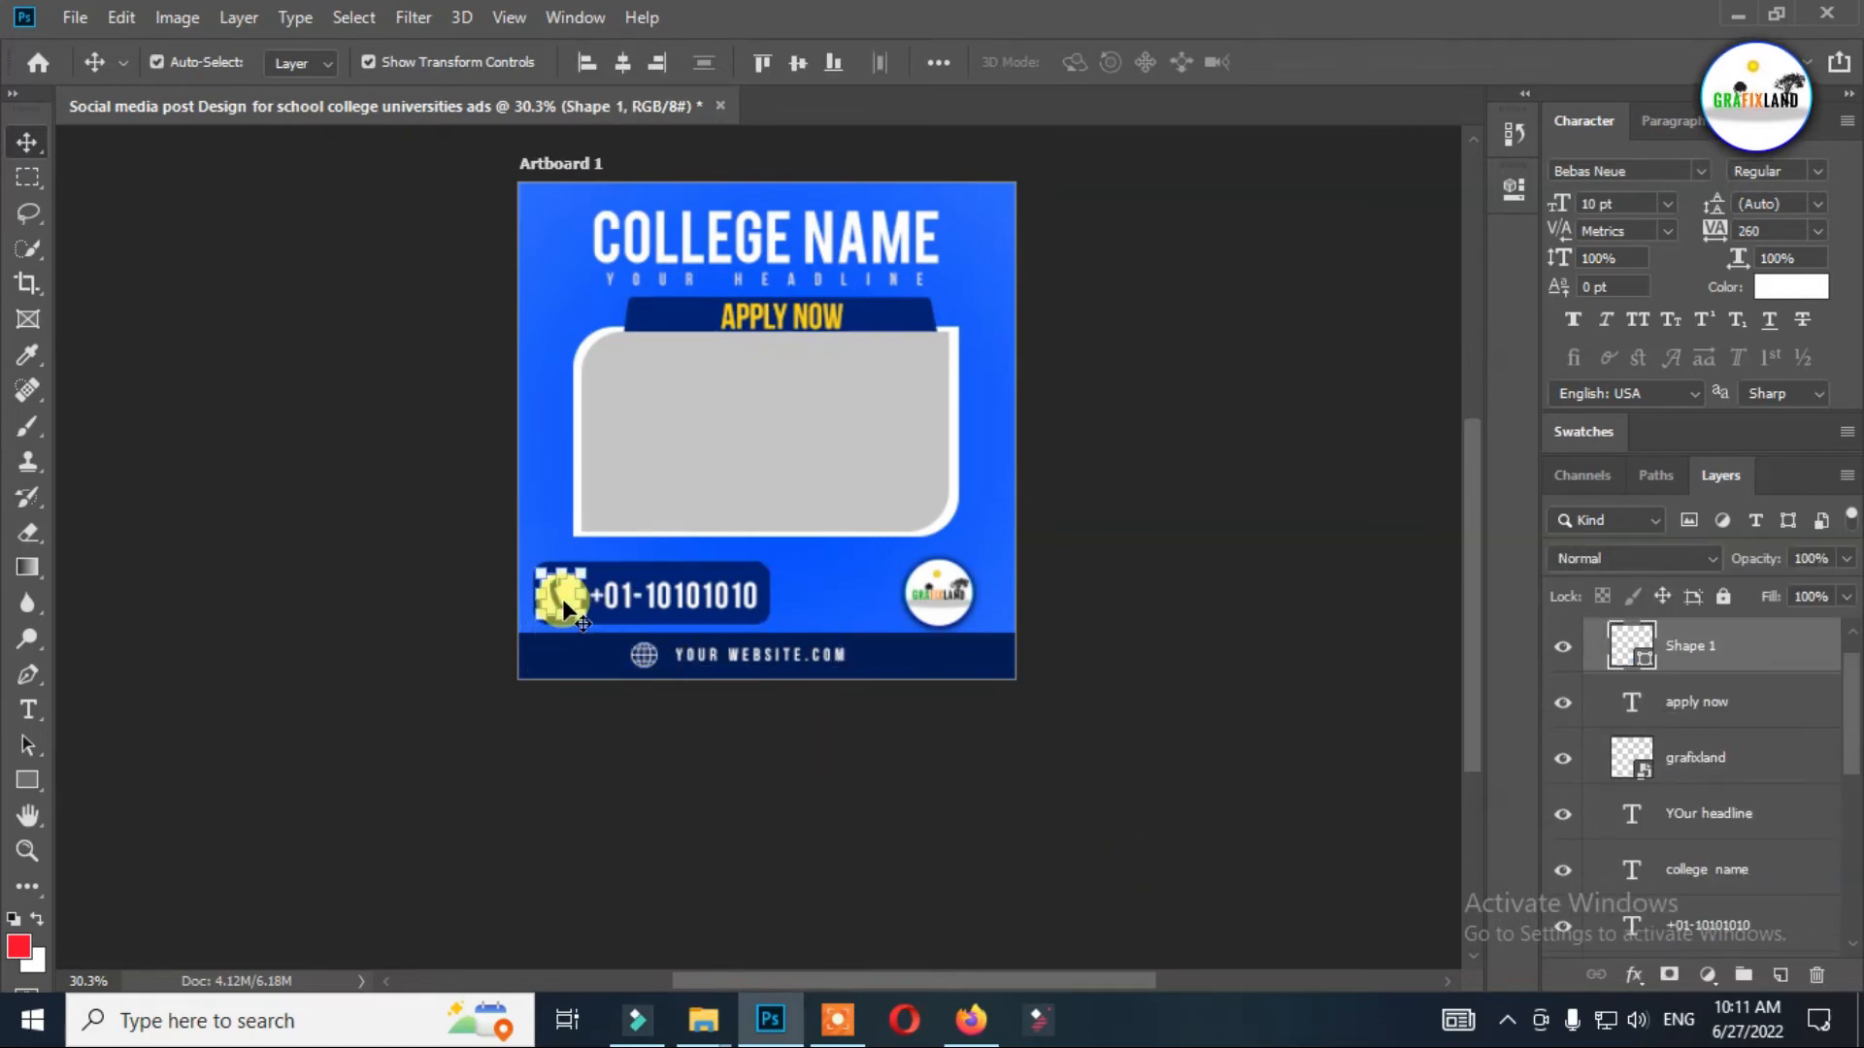
pyautogui.scroll(5, 535, 606)
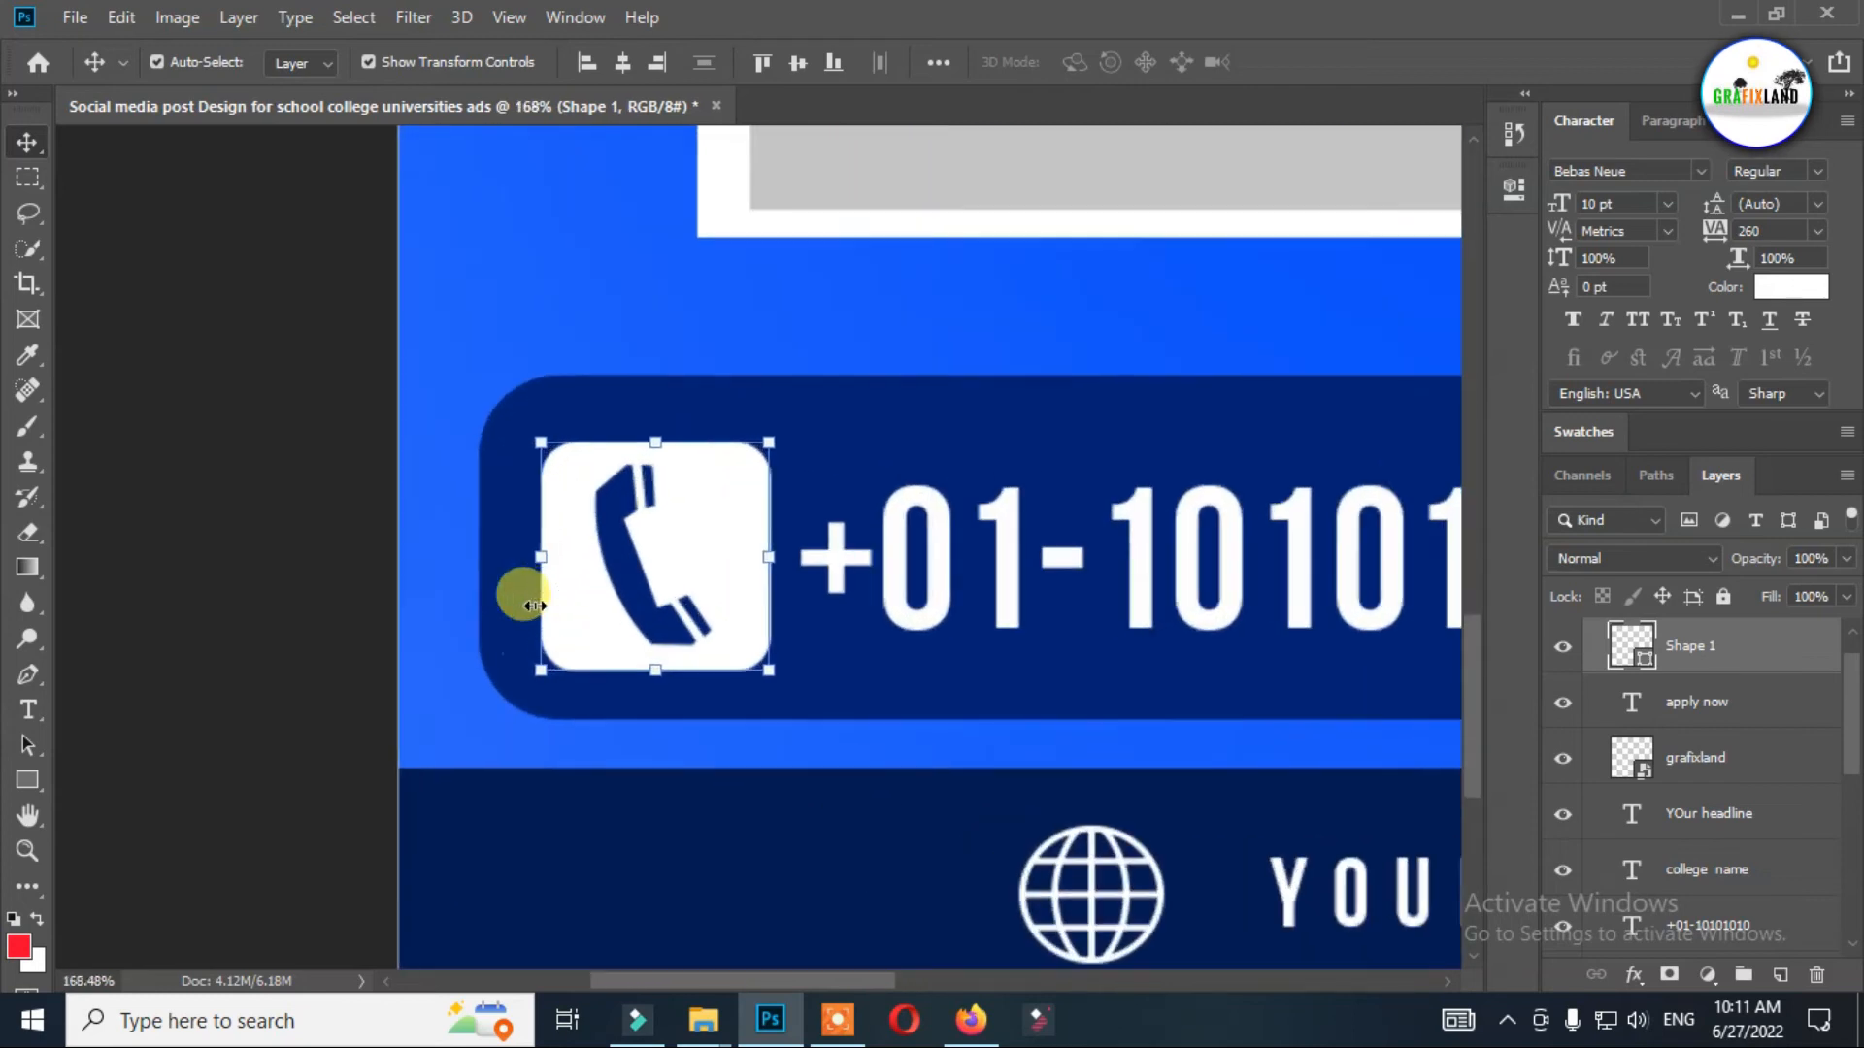
pyautogui.moveTo(792, 423)
pyautogui.mouseDown()
pyautogui.moveTo(728, 446)
pyautogui.moveTo(796, 446)
pyautogui.moveTo(800, 419)
pyautogui.mouseUp()
pyautogui.moveTo(713, 485); pyautogui.dragTo(722, 475)
pyautogui.press('Return')
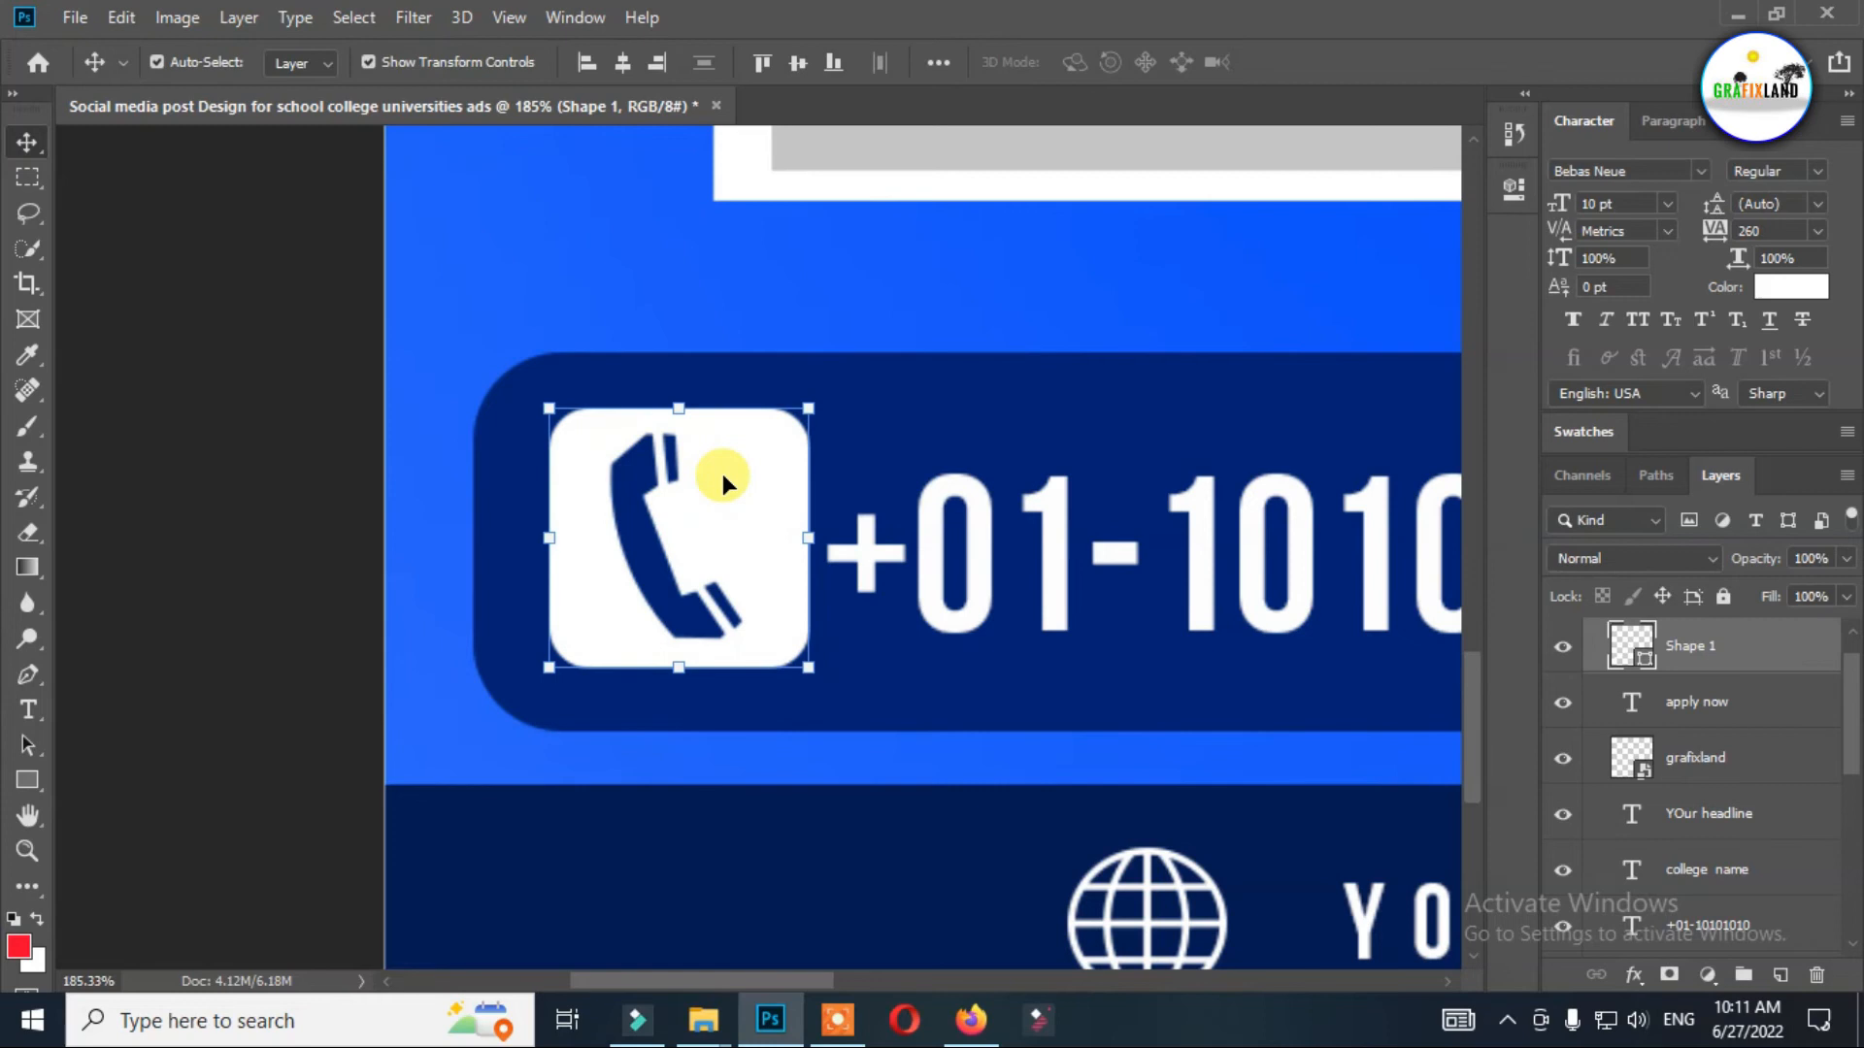
# Duplicate the grafixland logo and place the two logos side by side next to the phone contact.
pyautogui.scroll(-6, 719, 482)
pyautogui.moveTo(1085, 520); pyautogui.dragTo(984, 503)
pyautogui.keyDown('alt'); pyautogui.moveTo(986, 499); pyautogui.dragTo(1092, 505); pyautogui.keyUp('alt')
# Scale both logos together to about 82%, reposition them between the phone contact and the design's edge, and widen the gap between them.
pyautogui.keyDown('shift'); pyautogui.click(1678, 816); pyautogui.keyUp('shift')
pyautogui.hotkey('alt', 'shift')
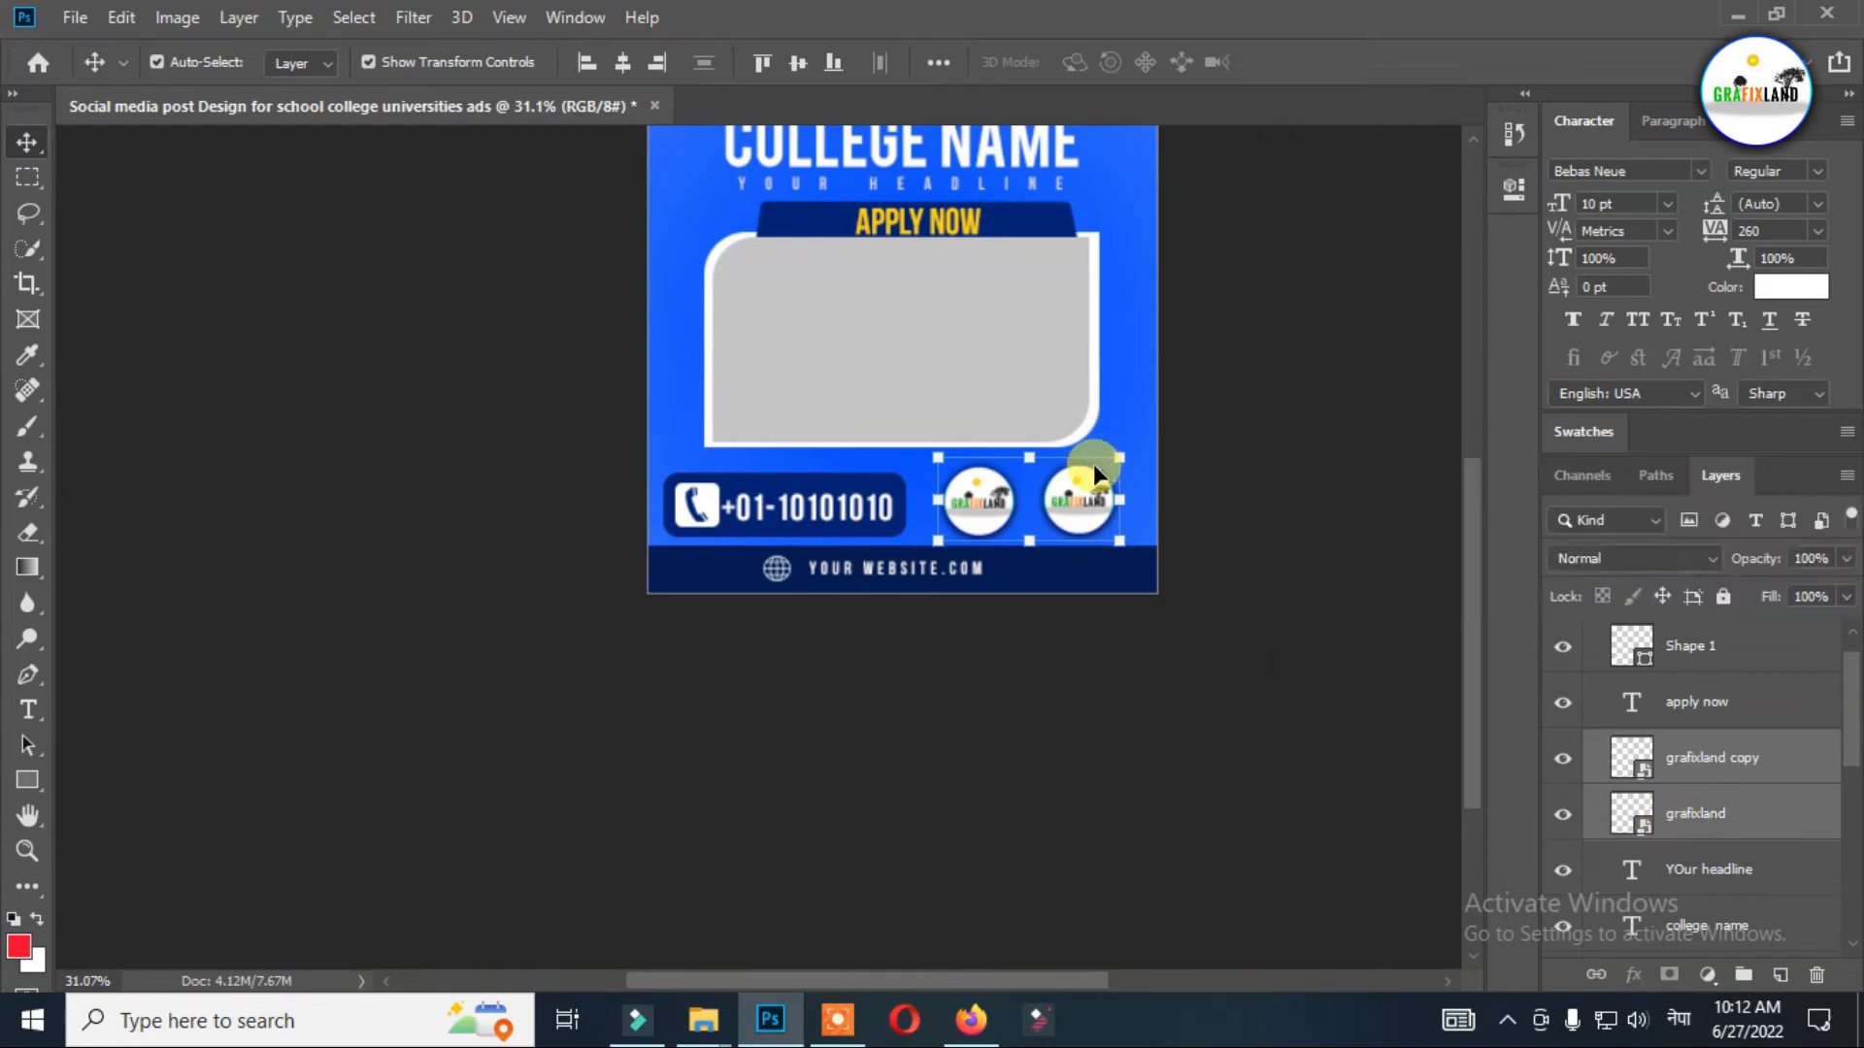
pyautogui.moveTo(1117, 454); pyautogui.dragTo(1073, 437)
pyautogui.moveTo(1043, 508); pyautogui.dragTo(1066, 501)
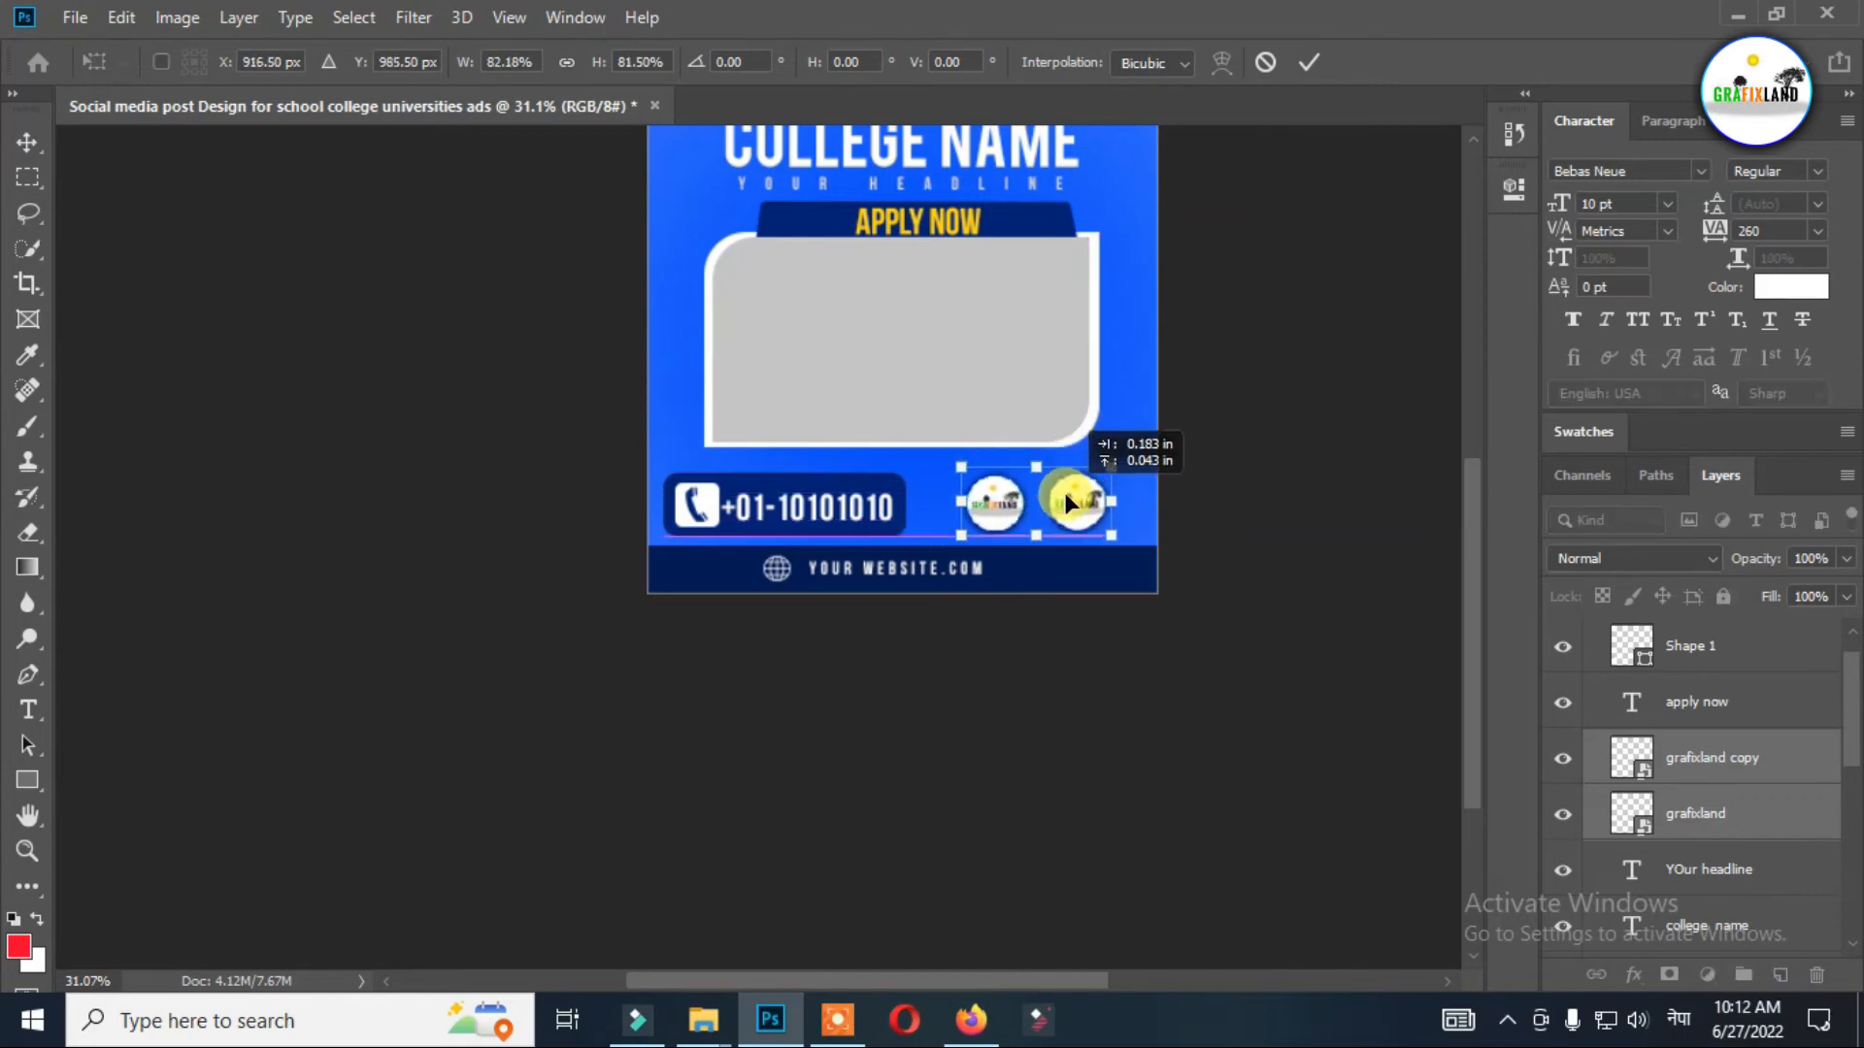
pyautogui.press('Return')
pyautogui.click(985, 505)
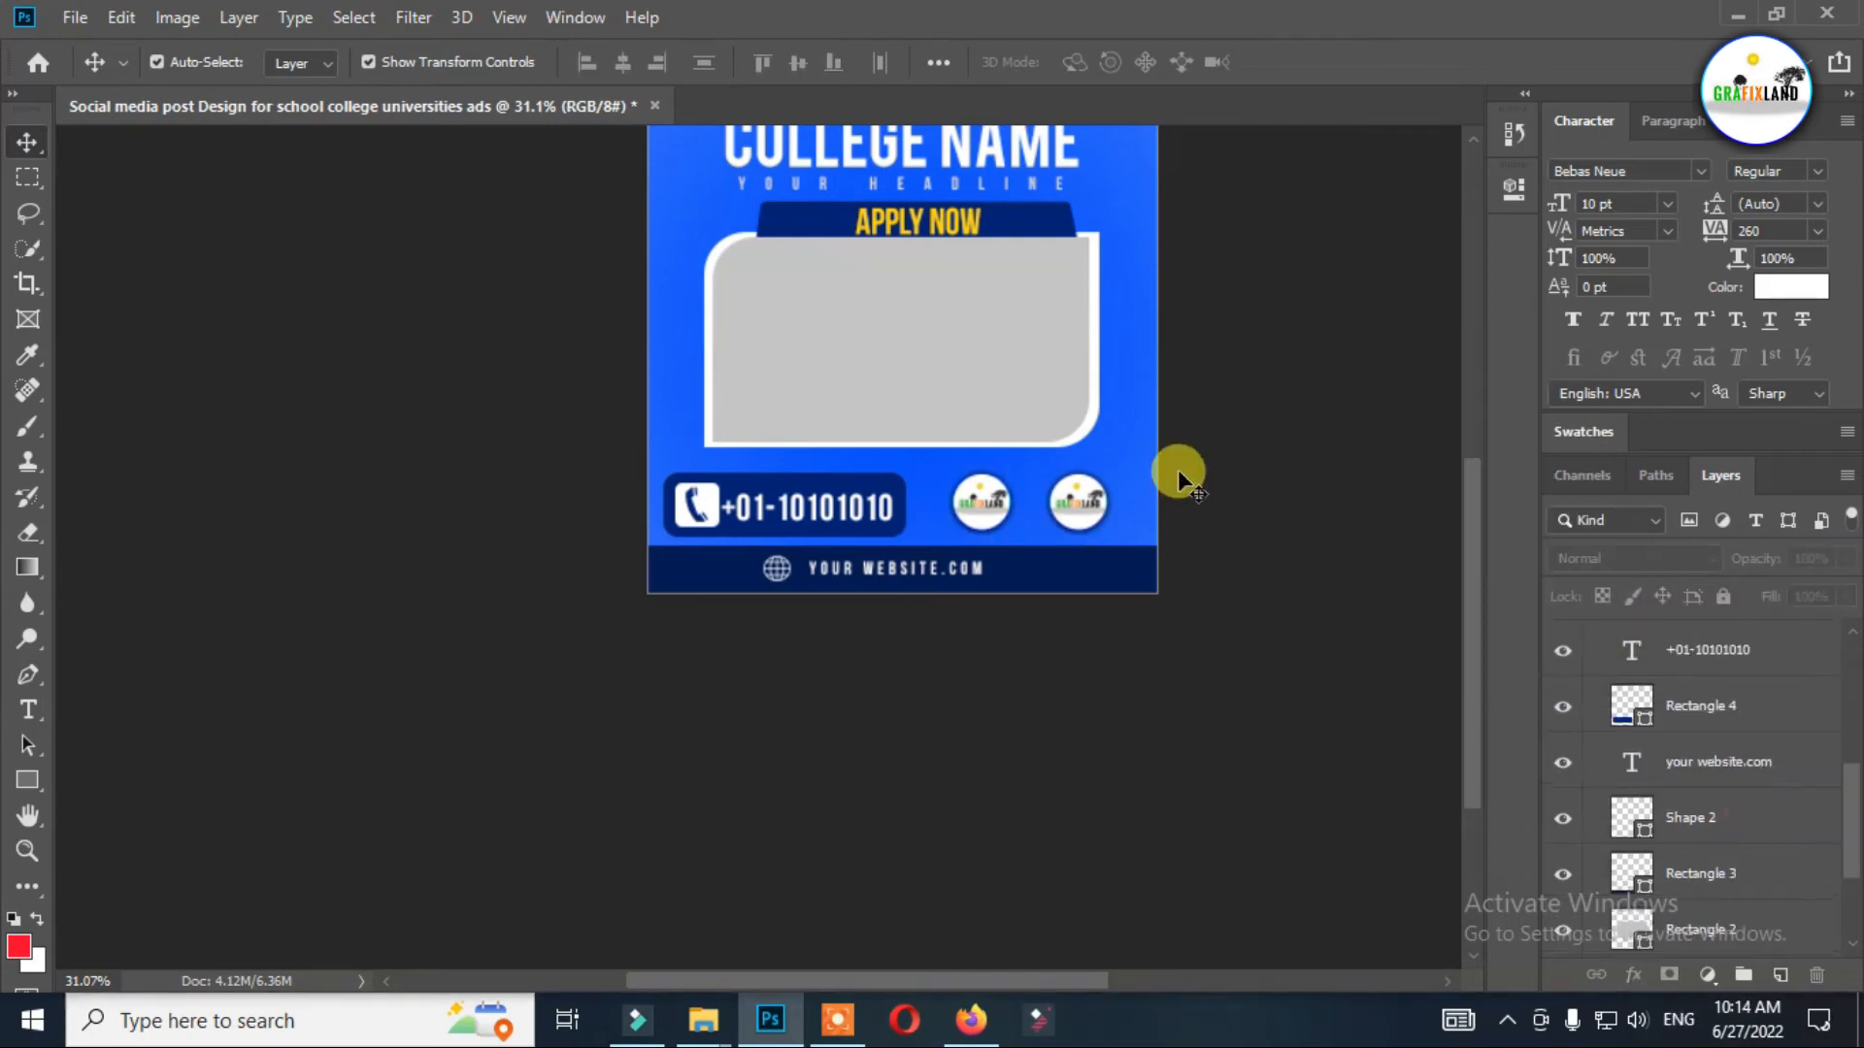
# Paste the college building photo above the gray frame rectangle and enlarge it to cover the whole frame.
pyautogui.click(1039, 417)
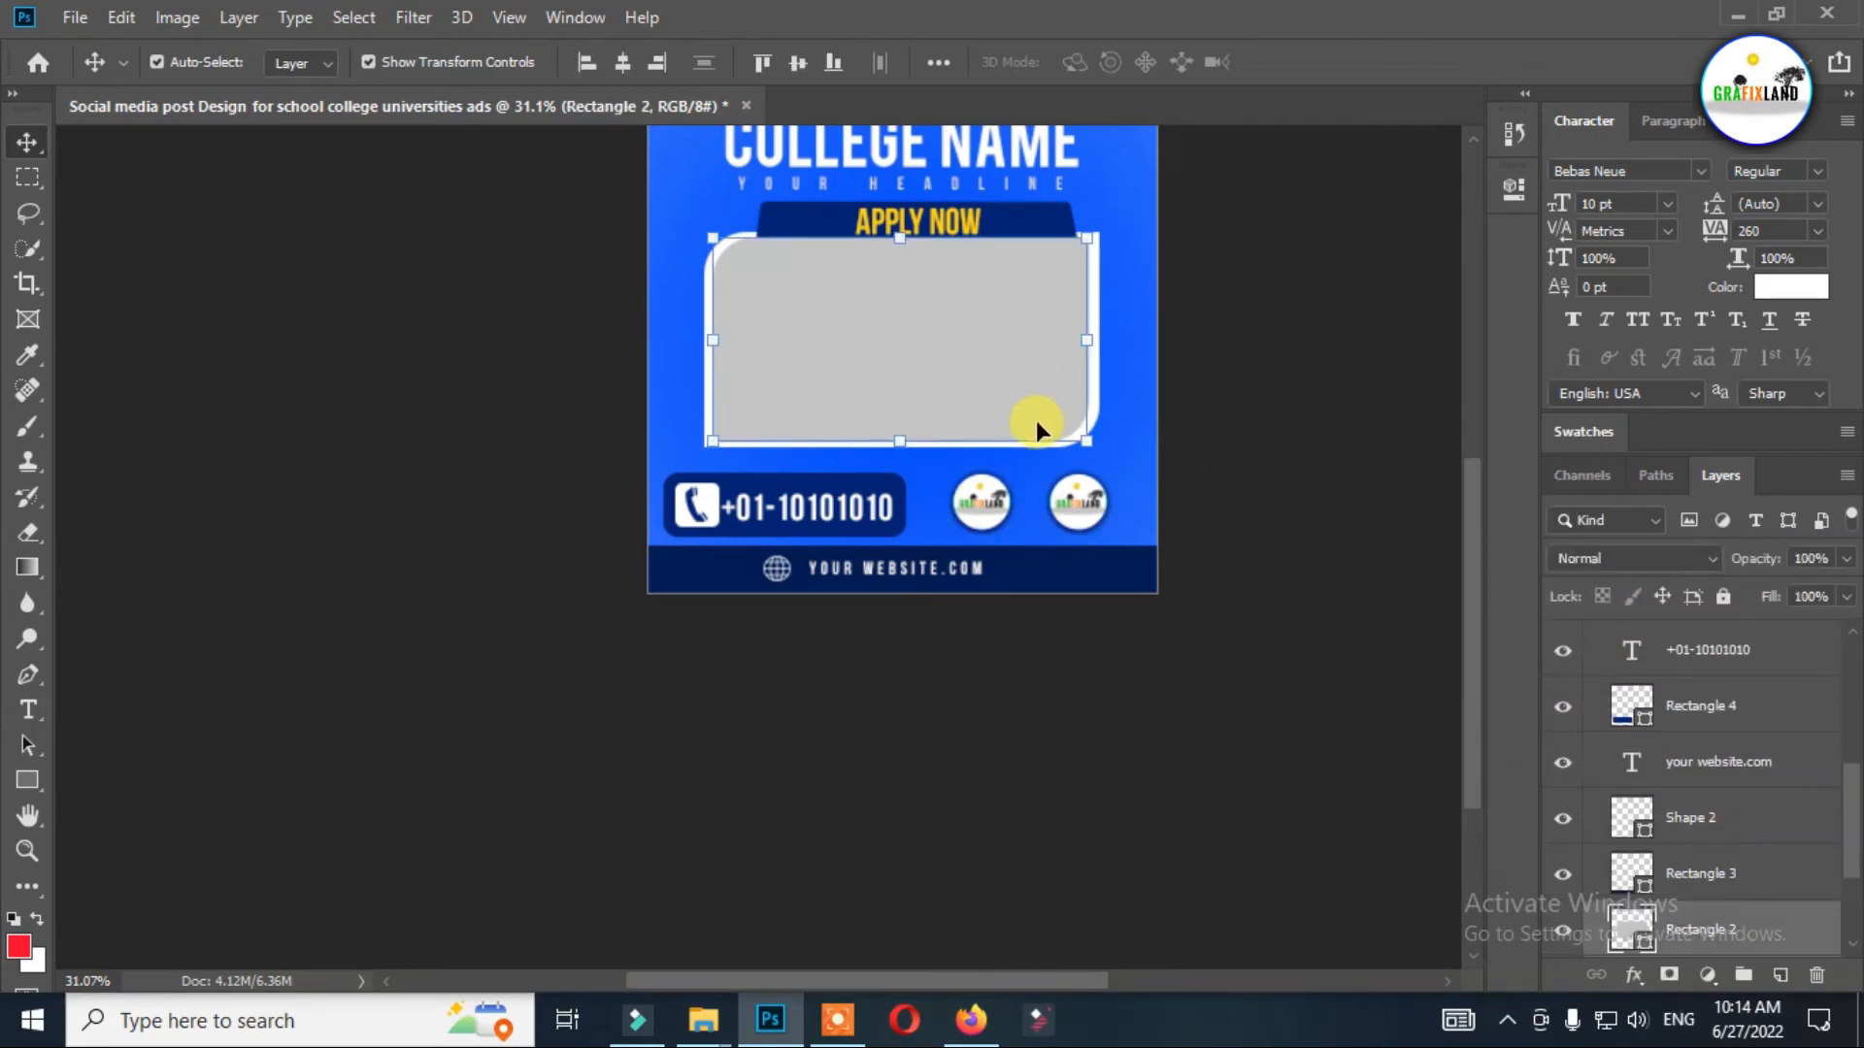
pyautogui.hotkey('ctrl', 'v')
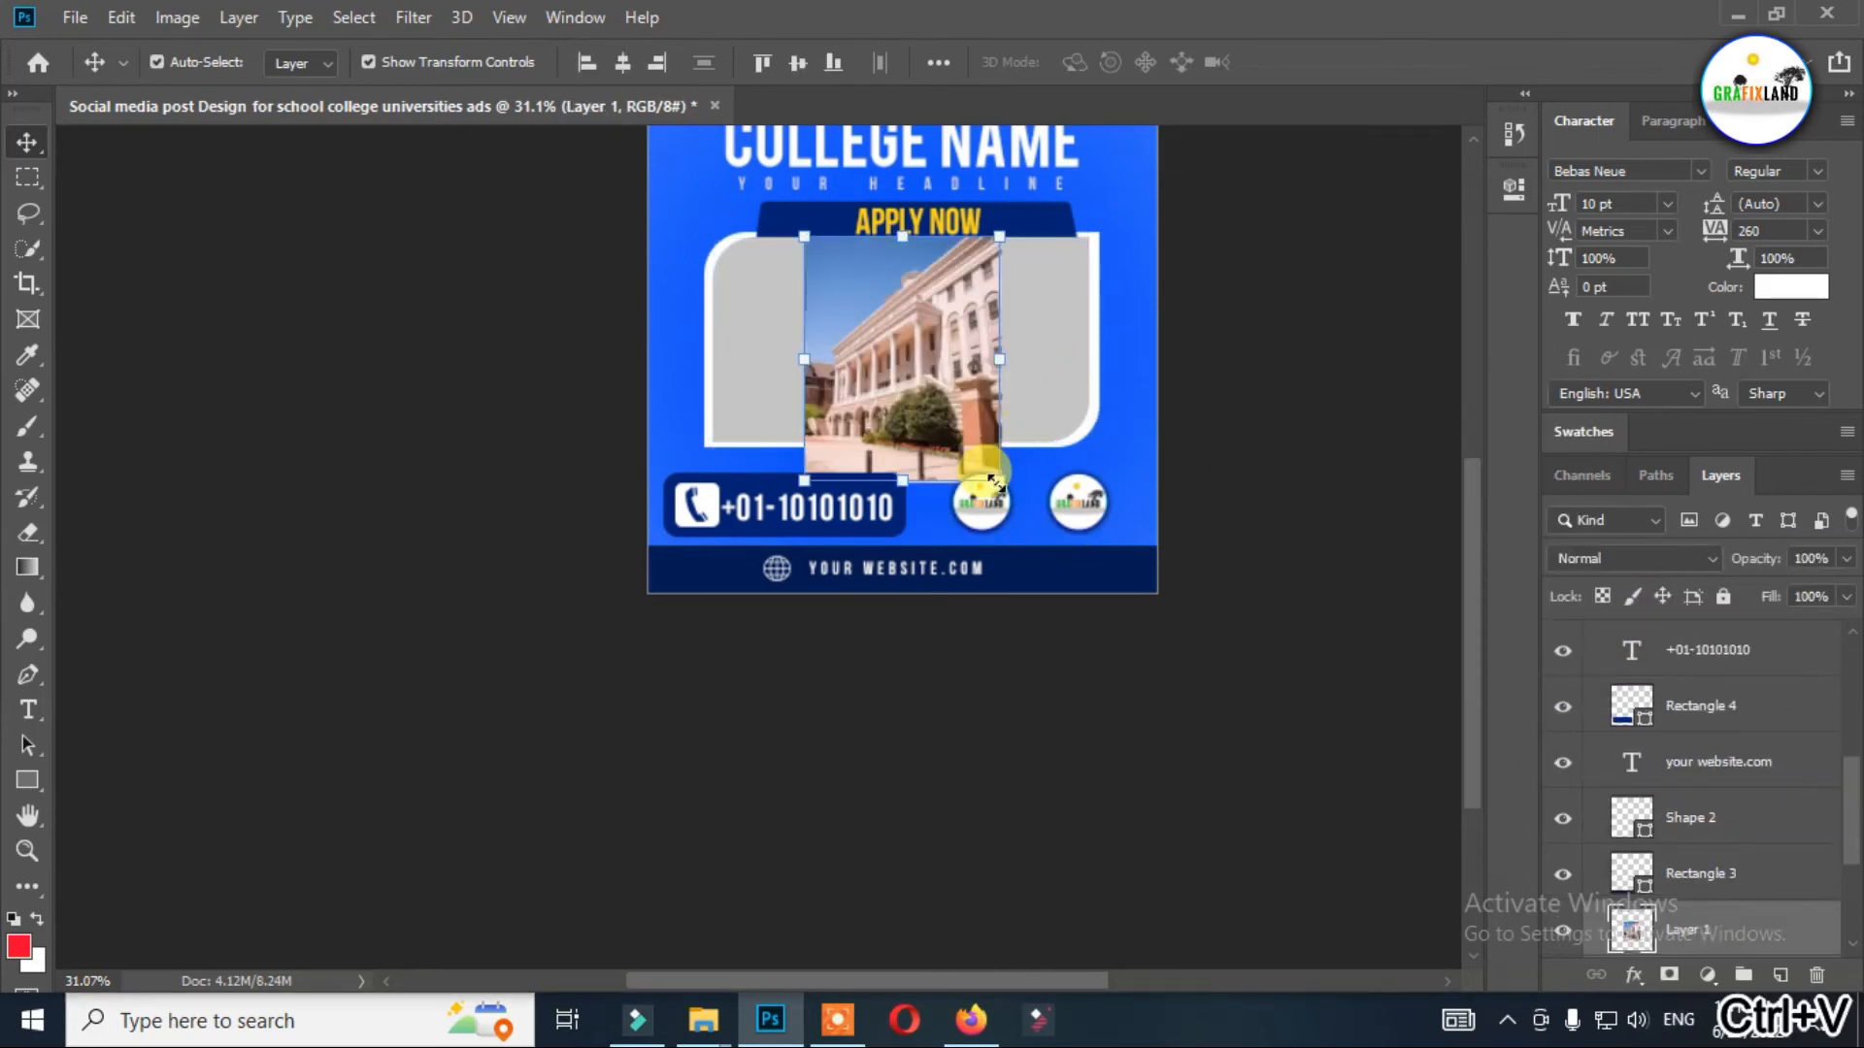
pyautogui.moveTo(997, 481); pyautogui.dragTo(1060, 505)
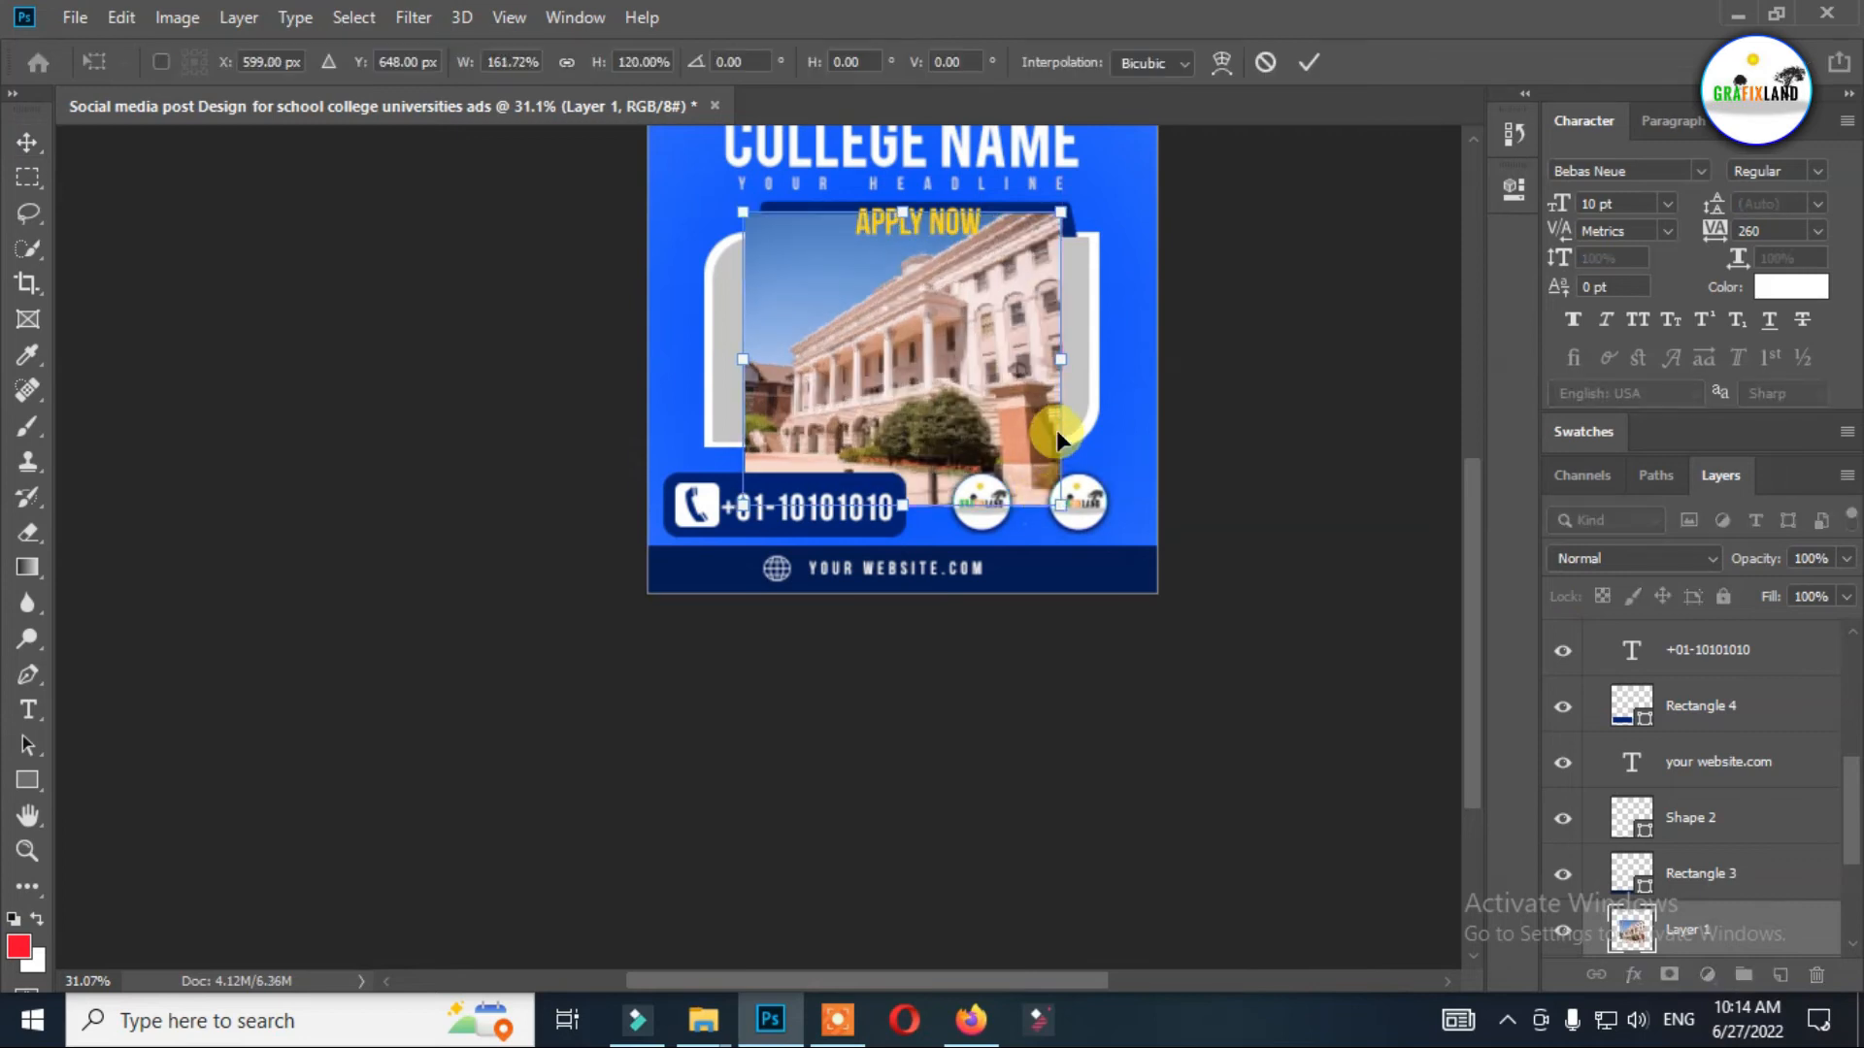
pyautogui.moveTo(728, 200)
pyautogui.mouseDown()
pyautogui.moveTo(677, 188)
pyautogui.moveTo(696, 202)
pyautogui.mouseUp()
pyautogui.press('Return')
# Clip the building photo to the gray Rectangle 2 shape so it fills only the frame, and deselect it.
pyautogui.scroll(-1, 1726, 832)
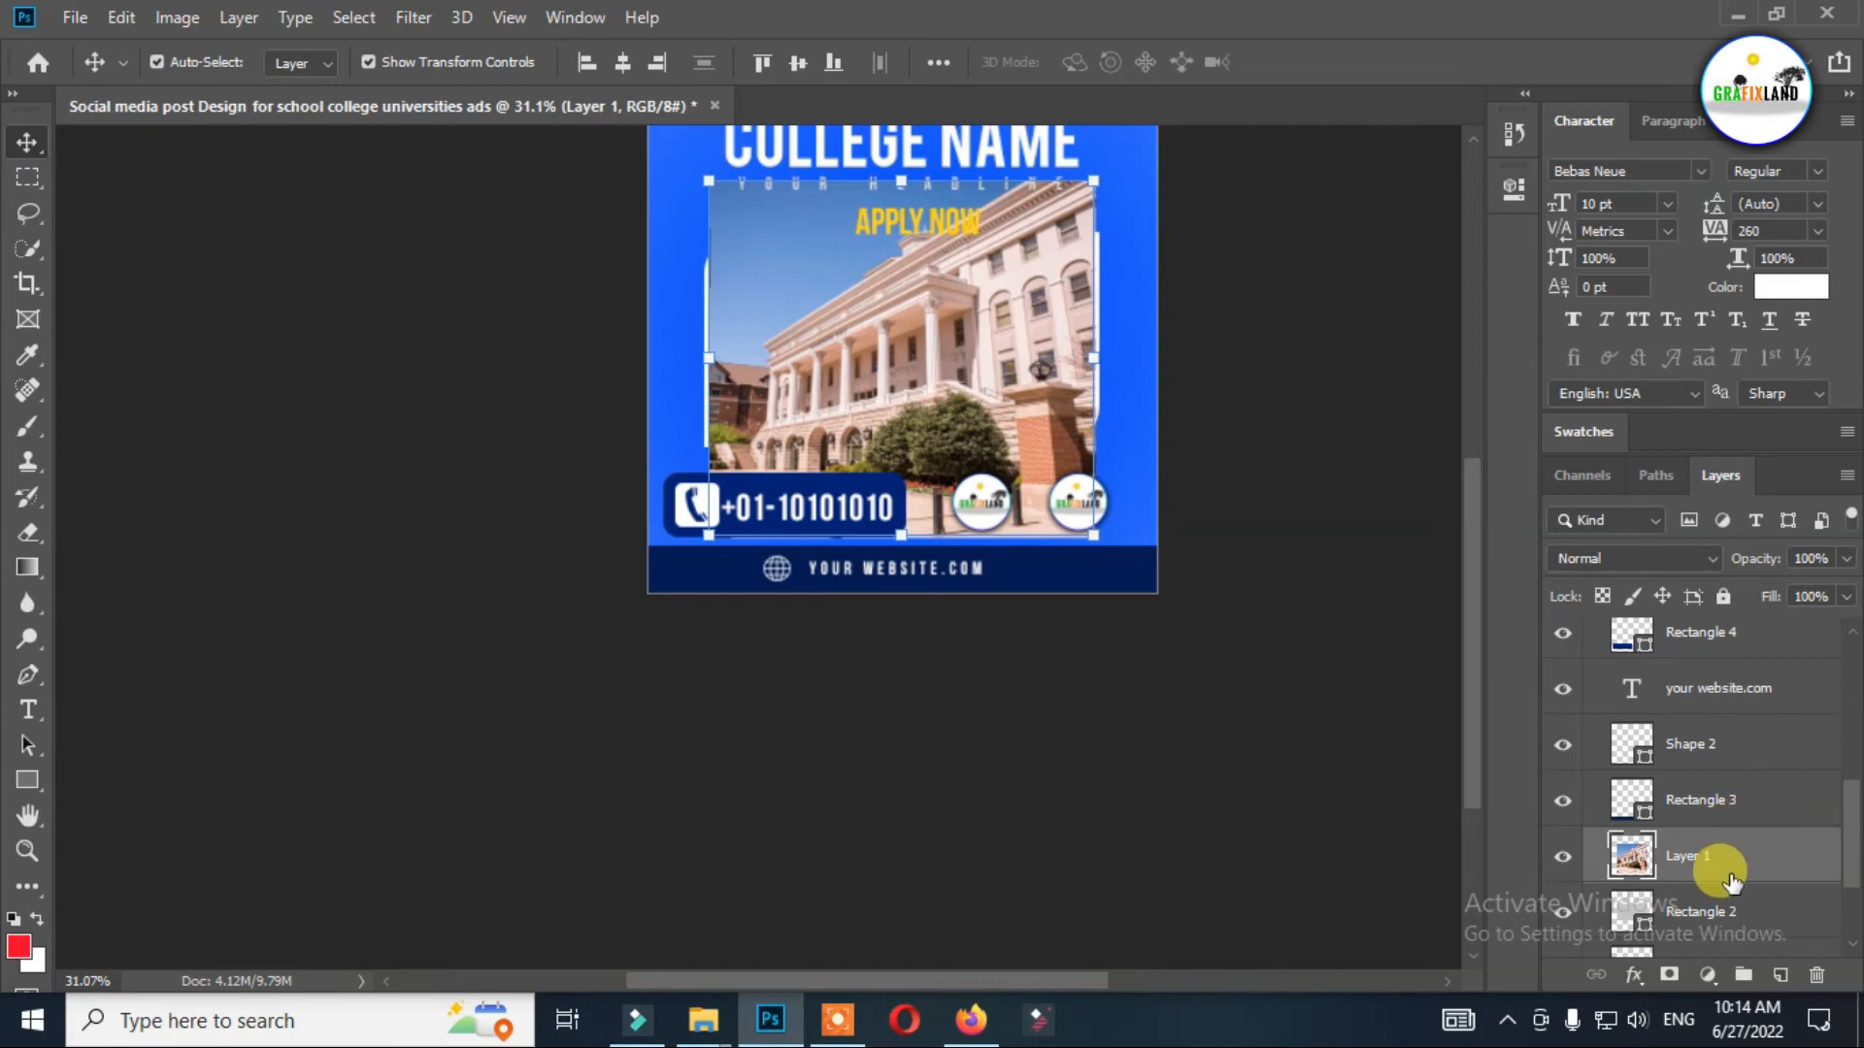
pyautogui.keyDown('alt'); pyautogui.click(1718, 878); pyautogui.keyUp('alt')
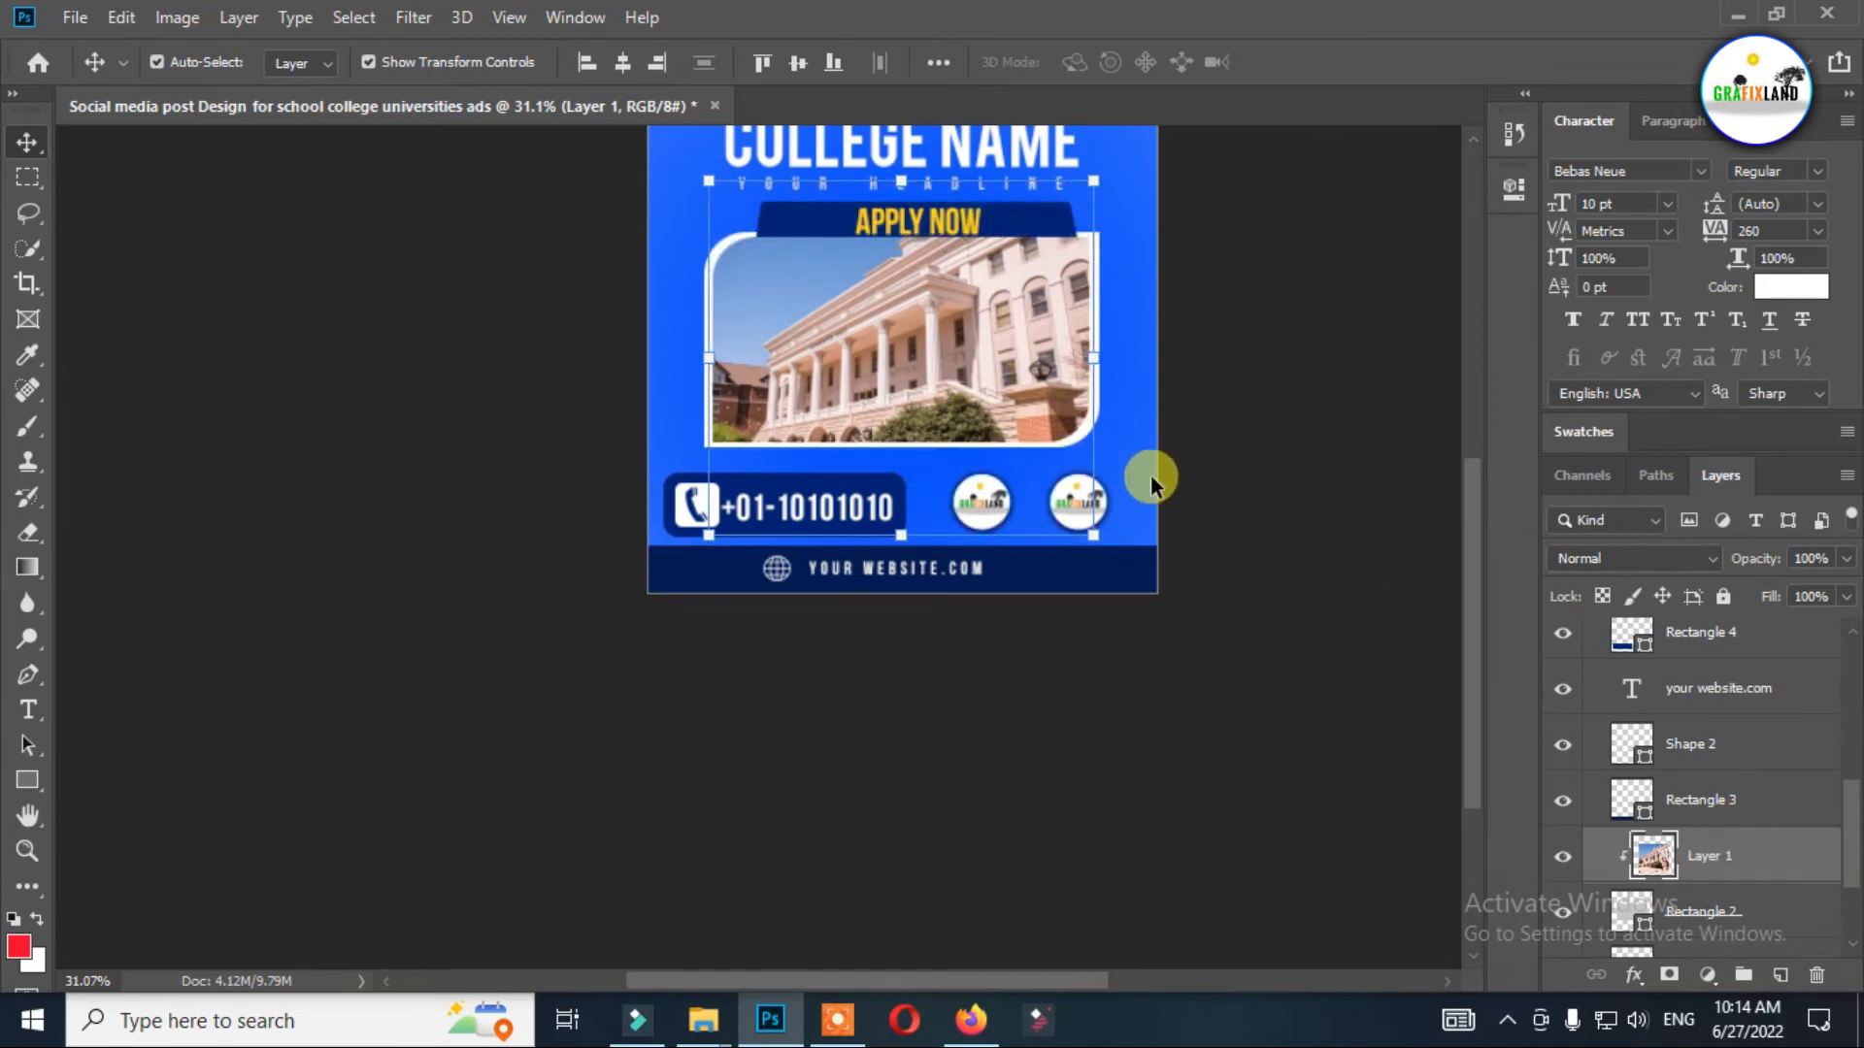
pyautogui.click(1095, 536)
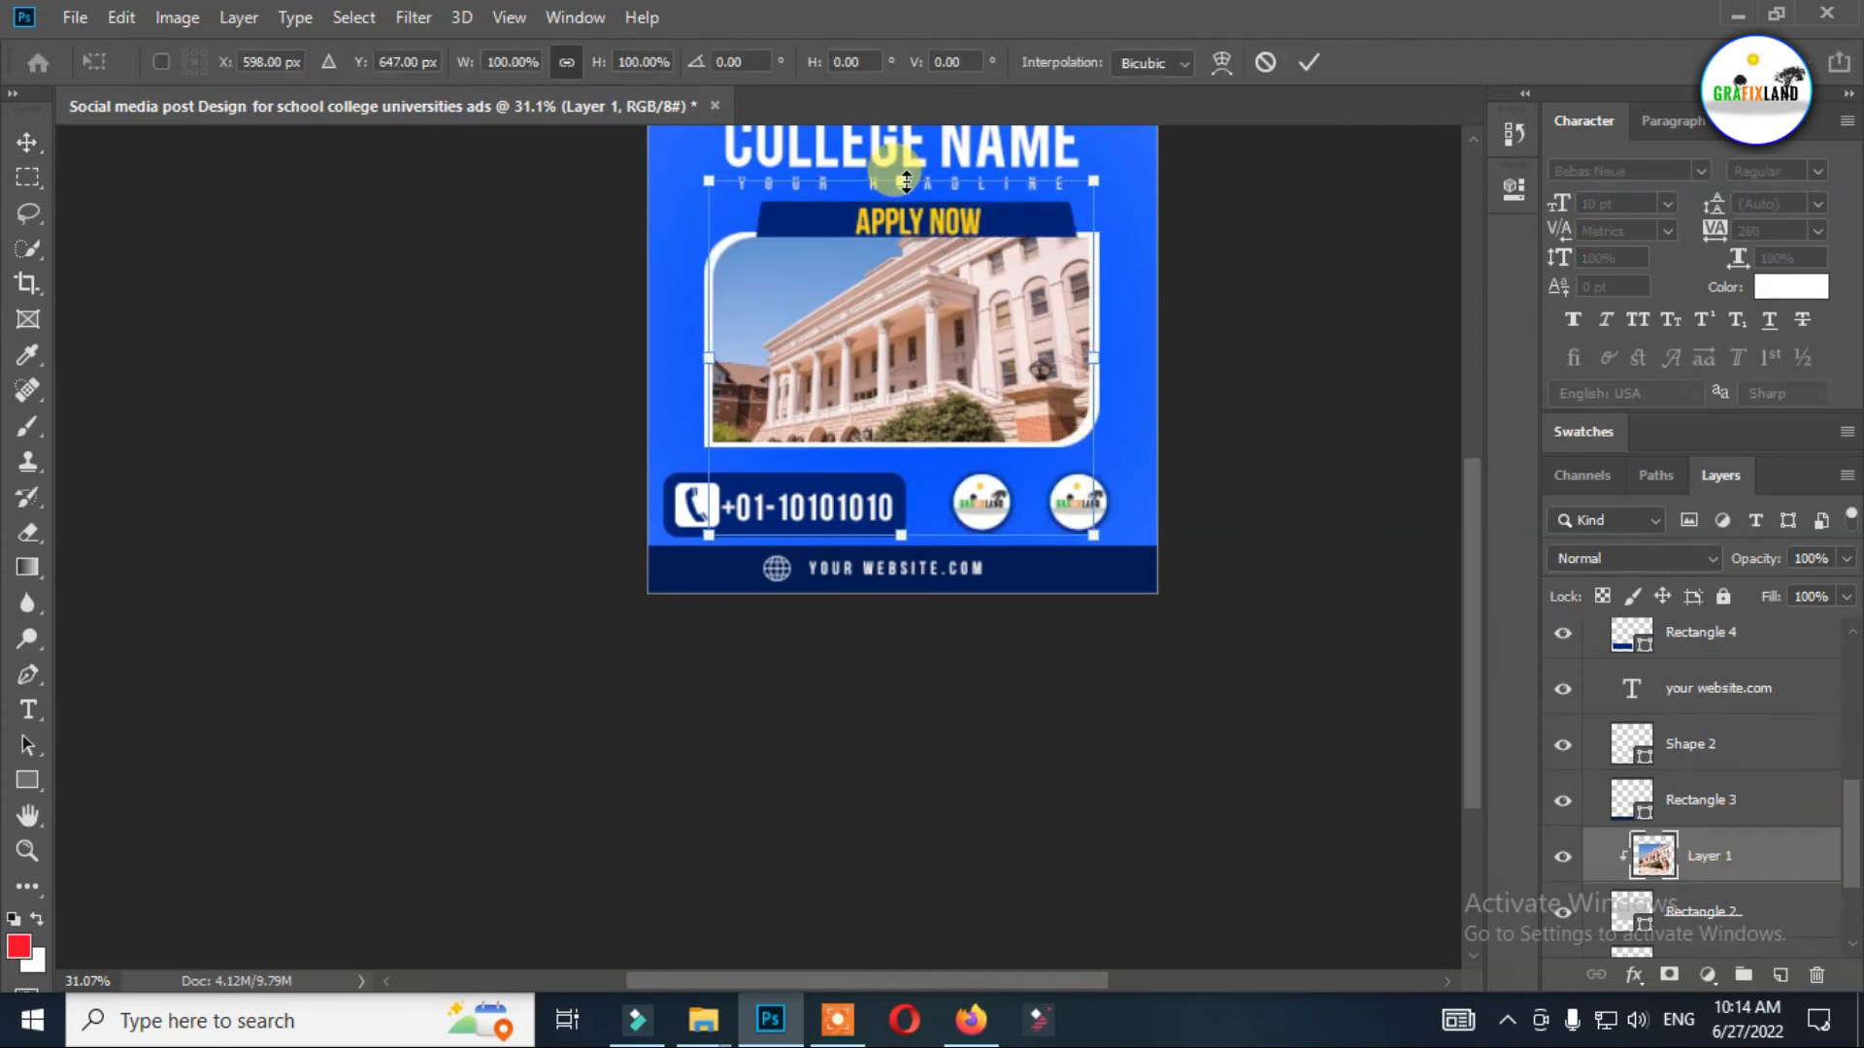
pyautogui.press('Return')
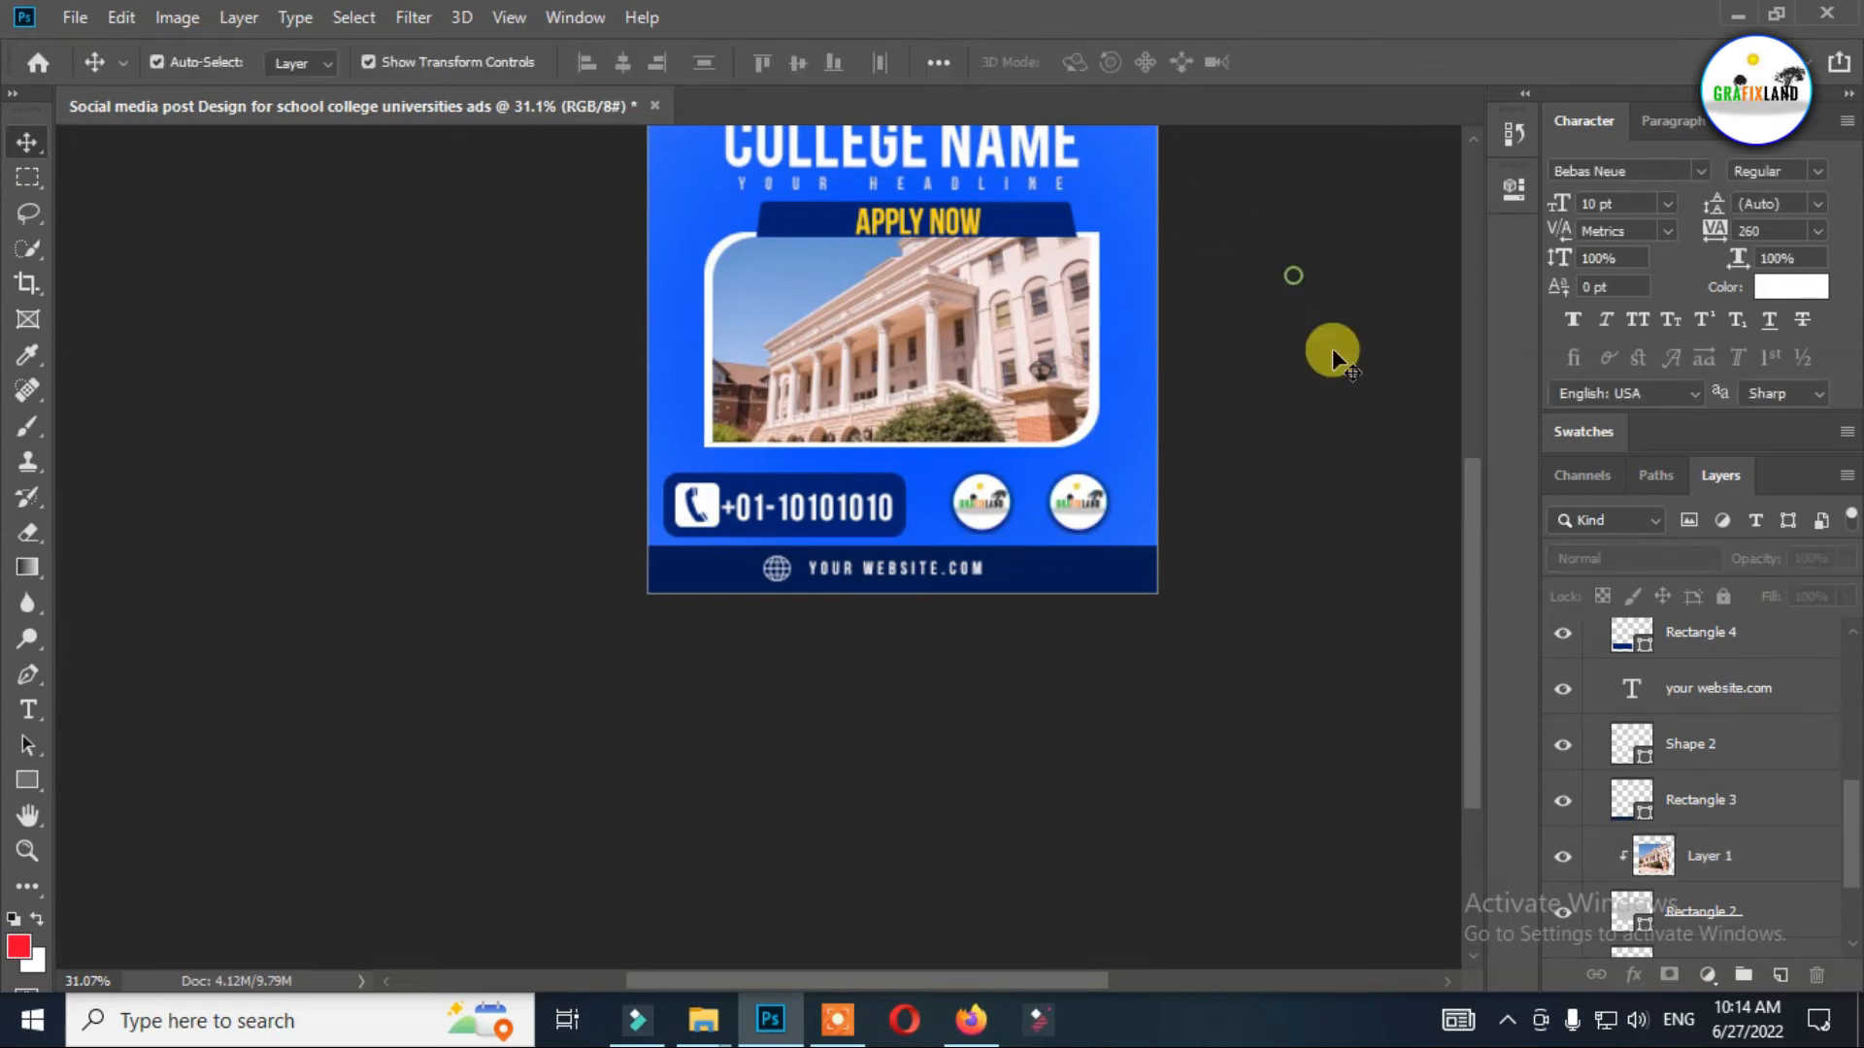
# Apply a drop shadow to Rectangle 2 with 56% opacity, 26 px distance, 17% spread and 79 px size.
pyautogui.scroll(-1, 1709, 830)
pyautogui.click(1714, 874)
pyautogui.scroll(-1, 1708, 917)
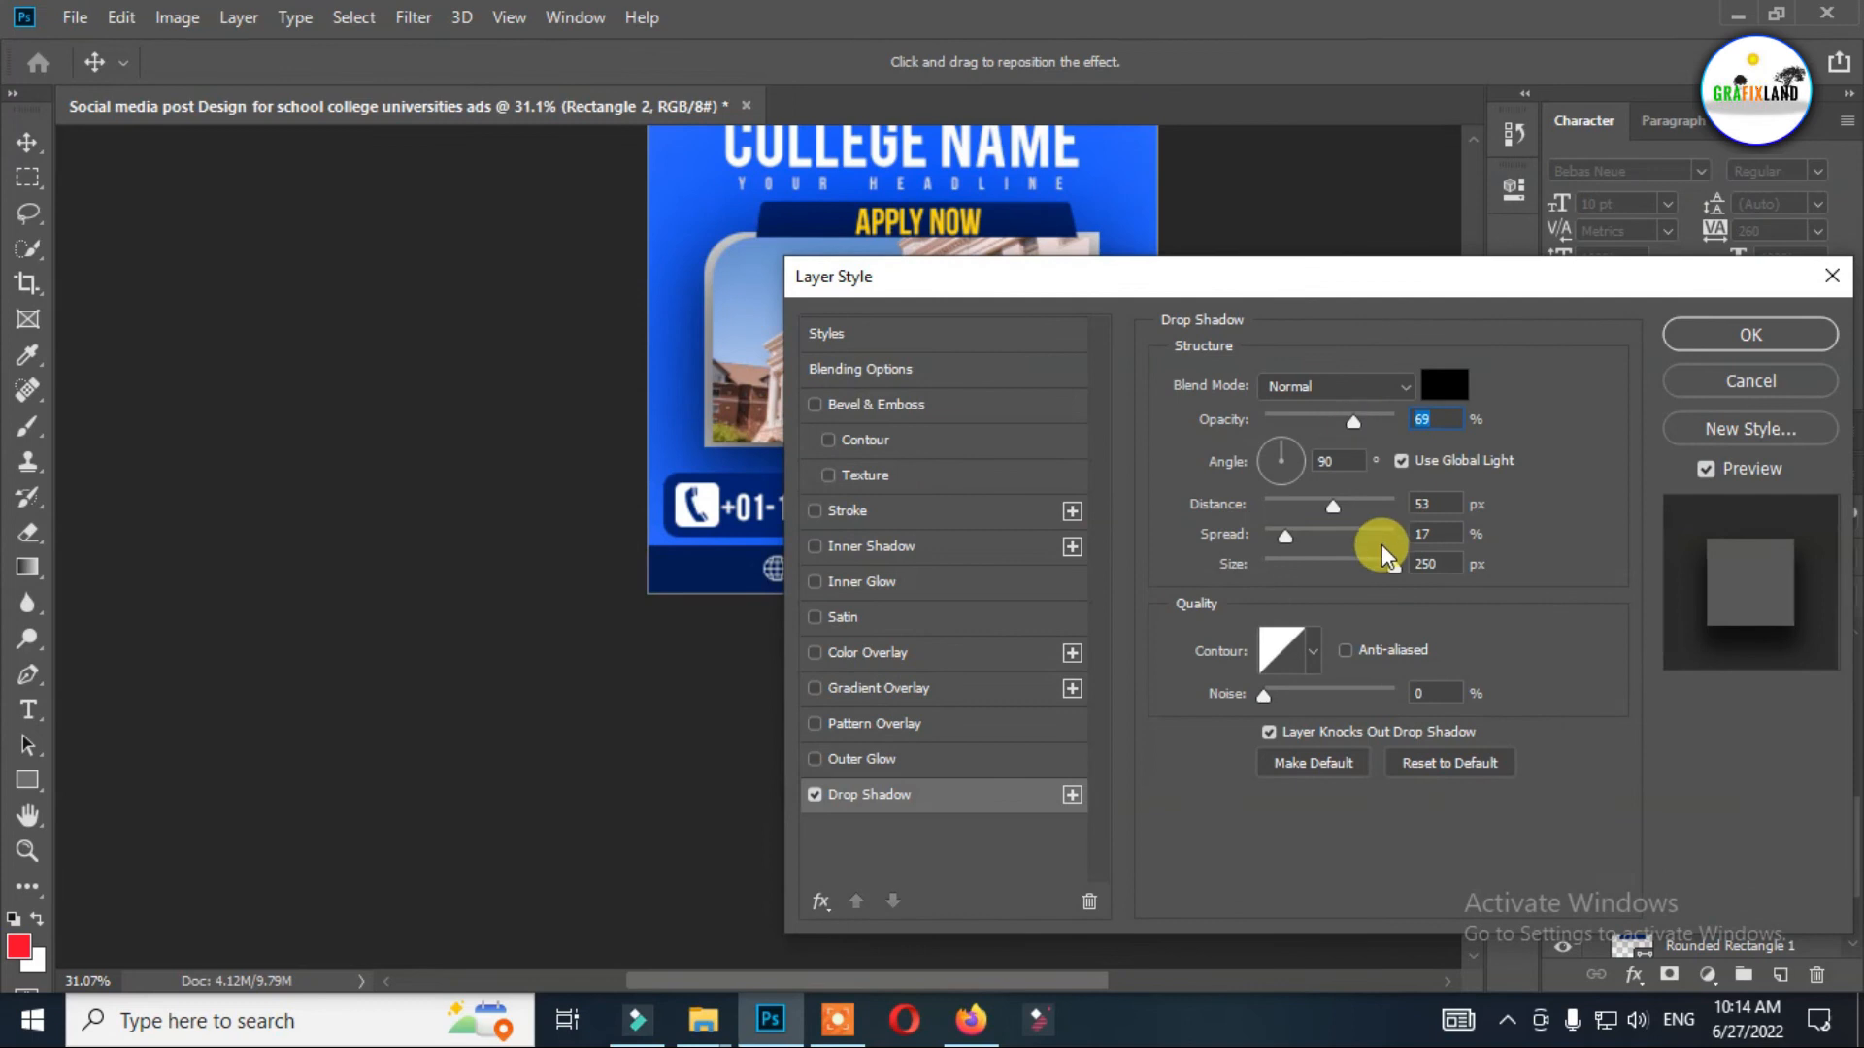
pyautogui.moveTo(1339, 573); pyautogui.dragTo(1313, 567)
pyautogui.moveTo(1388, 277); pyautogui.dragTo(1689, 278)
pyautogui.moveTo(1635, 416); pyautogui.dragTo(1639, 423)
pyautogui.moveTo(1632, 507); pyautogui.dragTo(1597, 505)
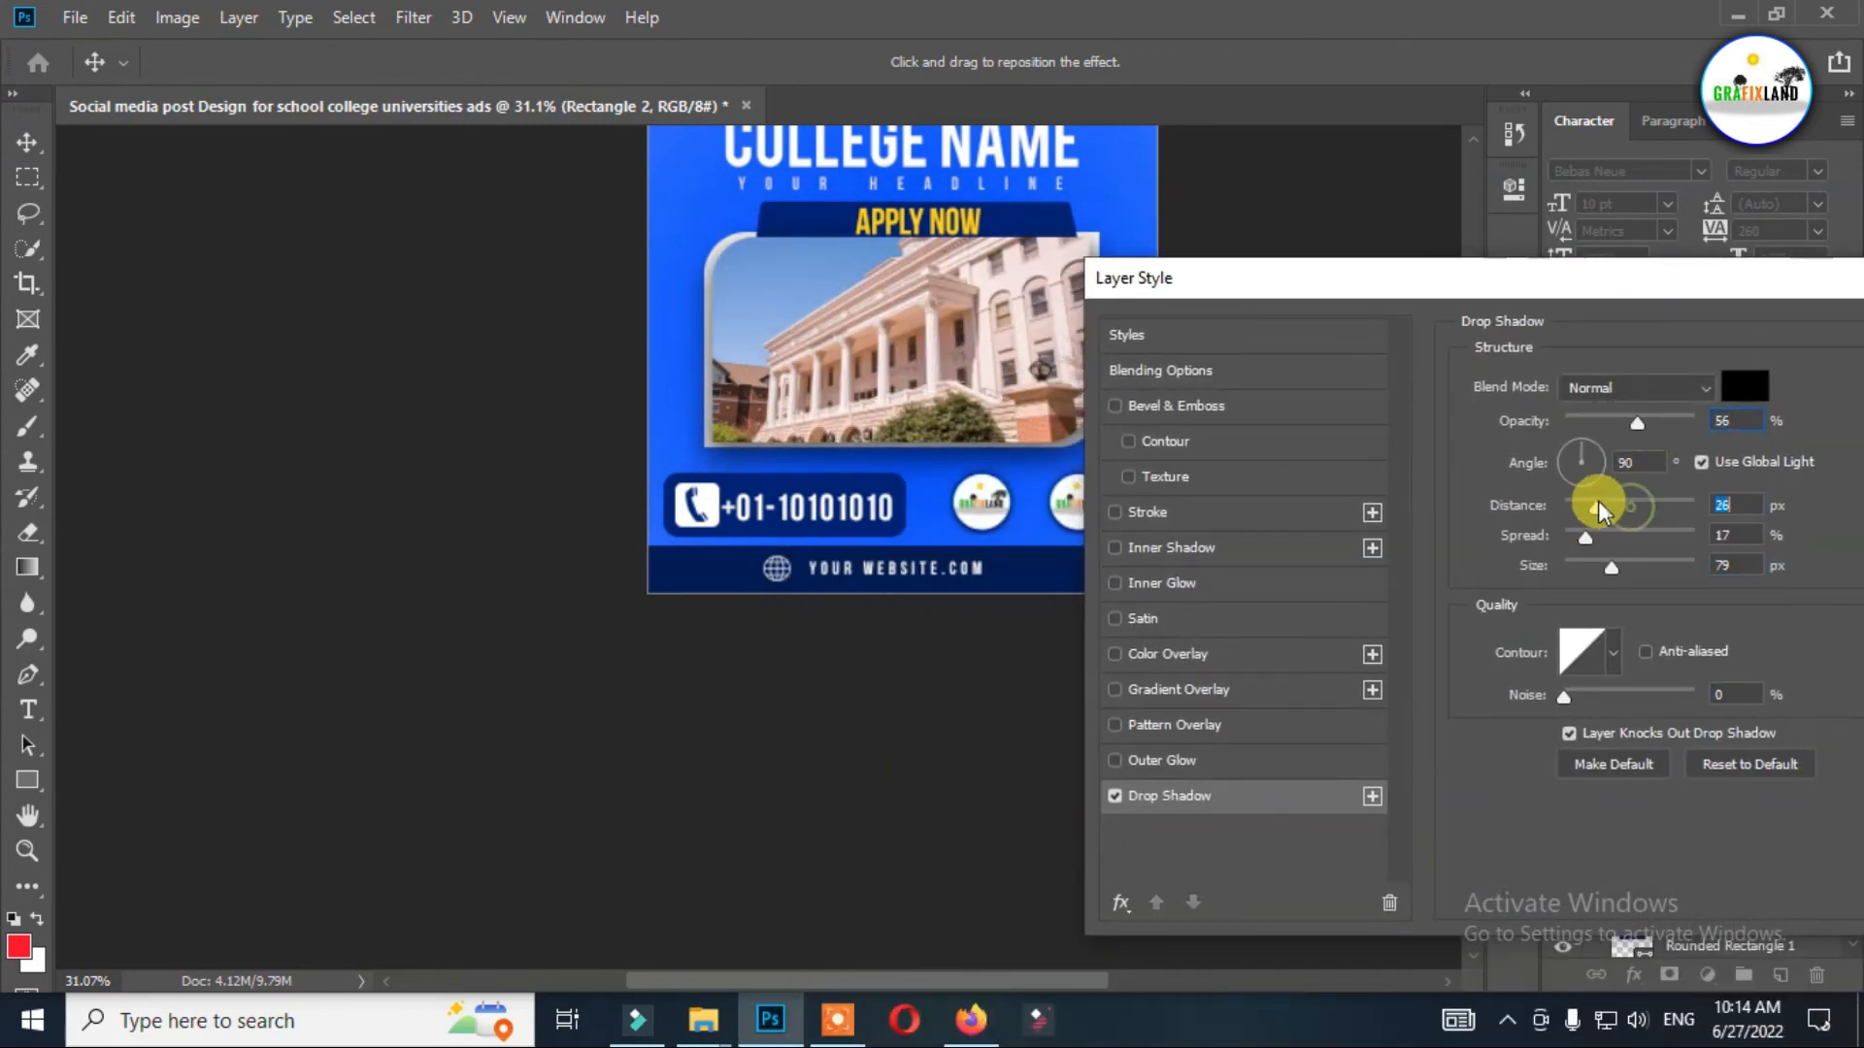
pyautogui.moveTo(1659, 300); pyautogui.dragTo(686, 390)
pyautogui.click(1062, 428)
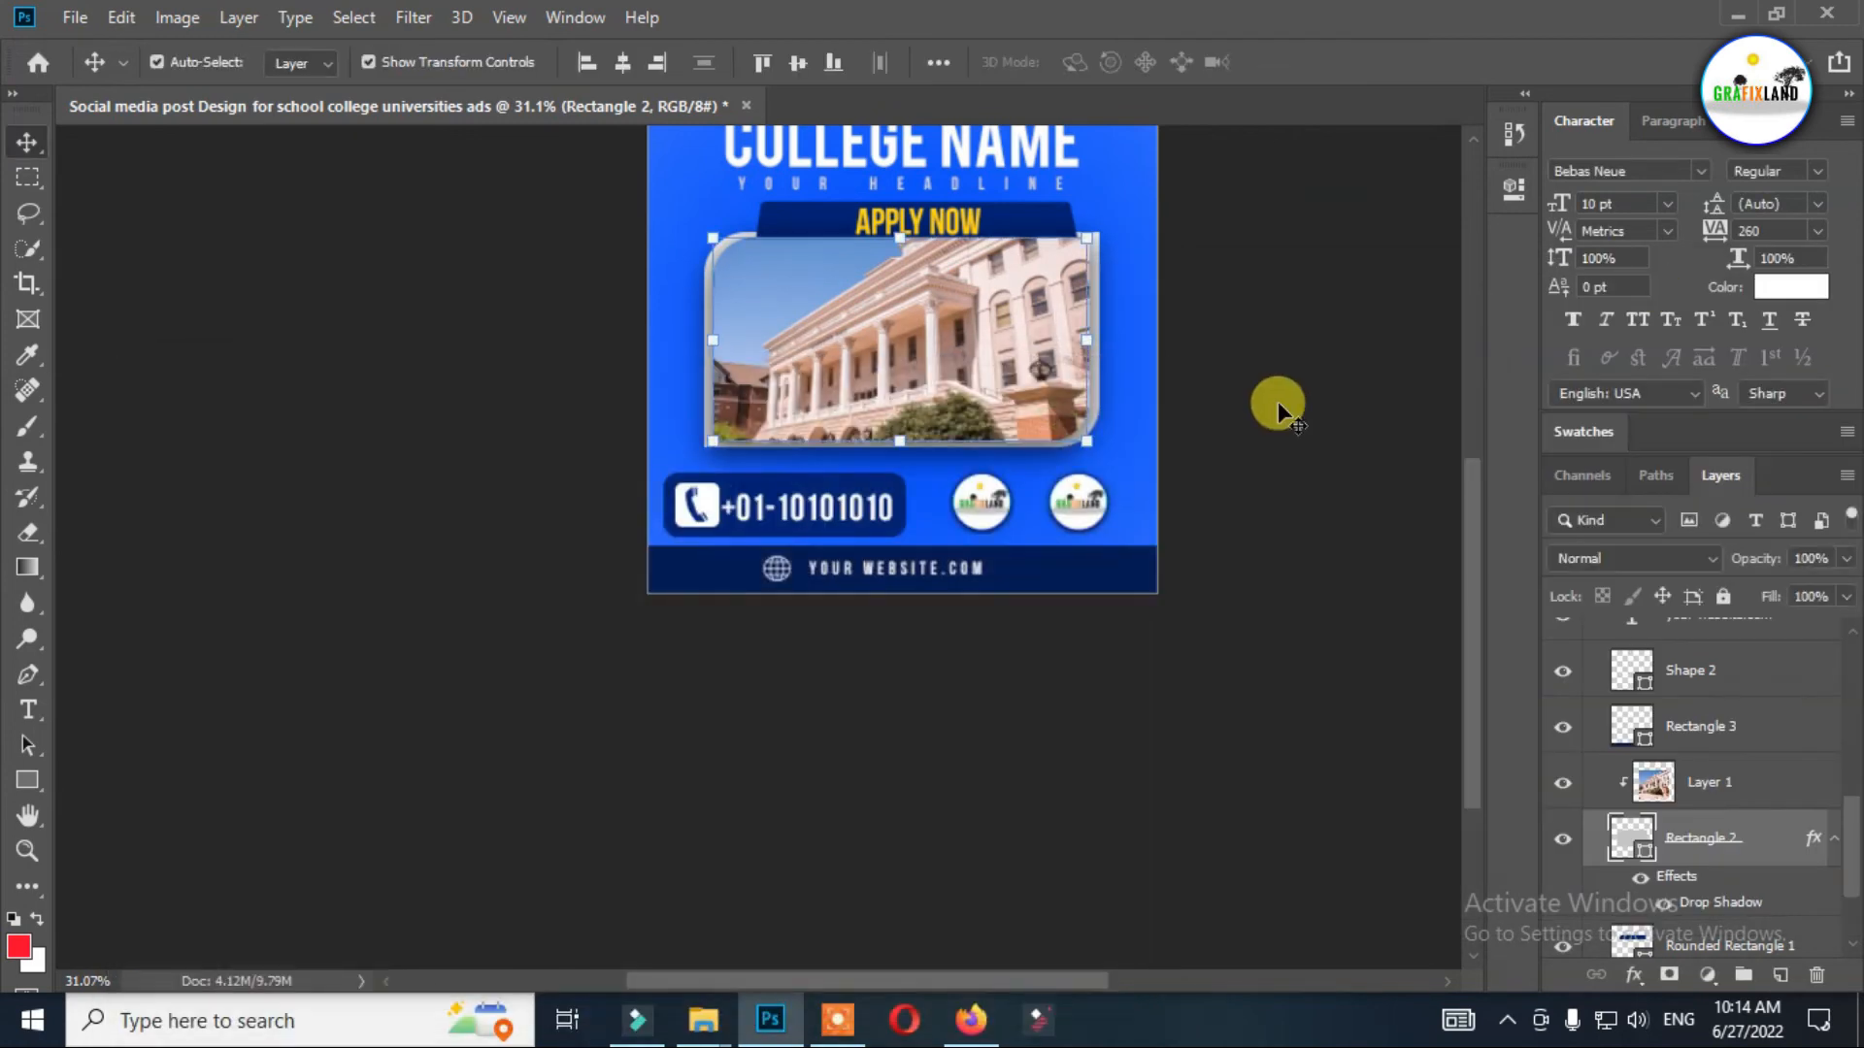
pyautogui.scroll(-2, 1277, 400)
pyautogui.scroll(1, 1279, 428)
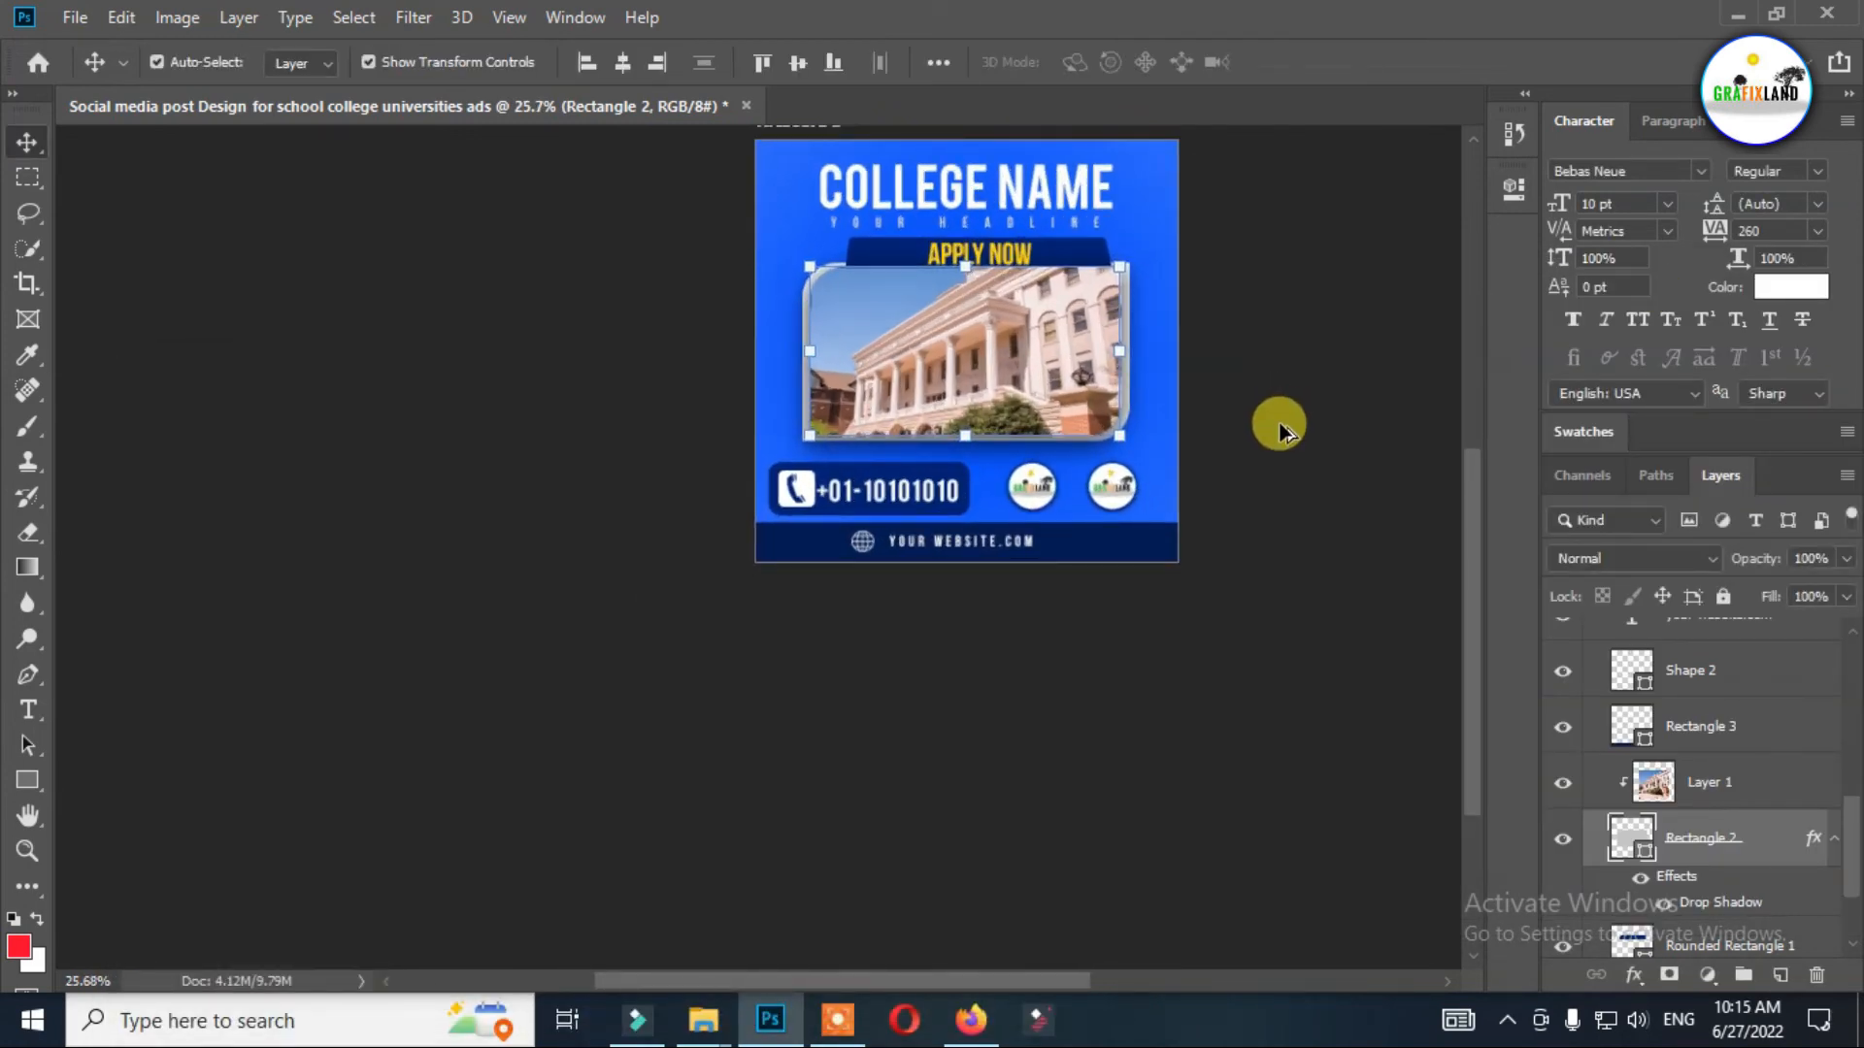
pyautogui.scroll(3, 1351, 160)
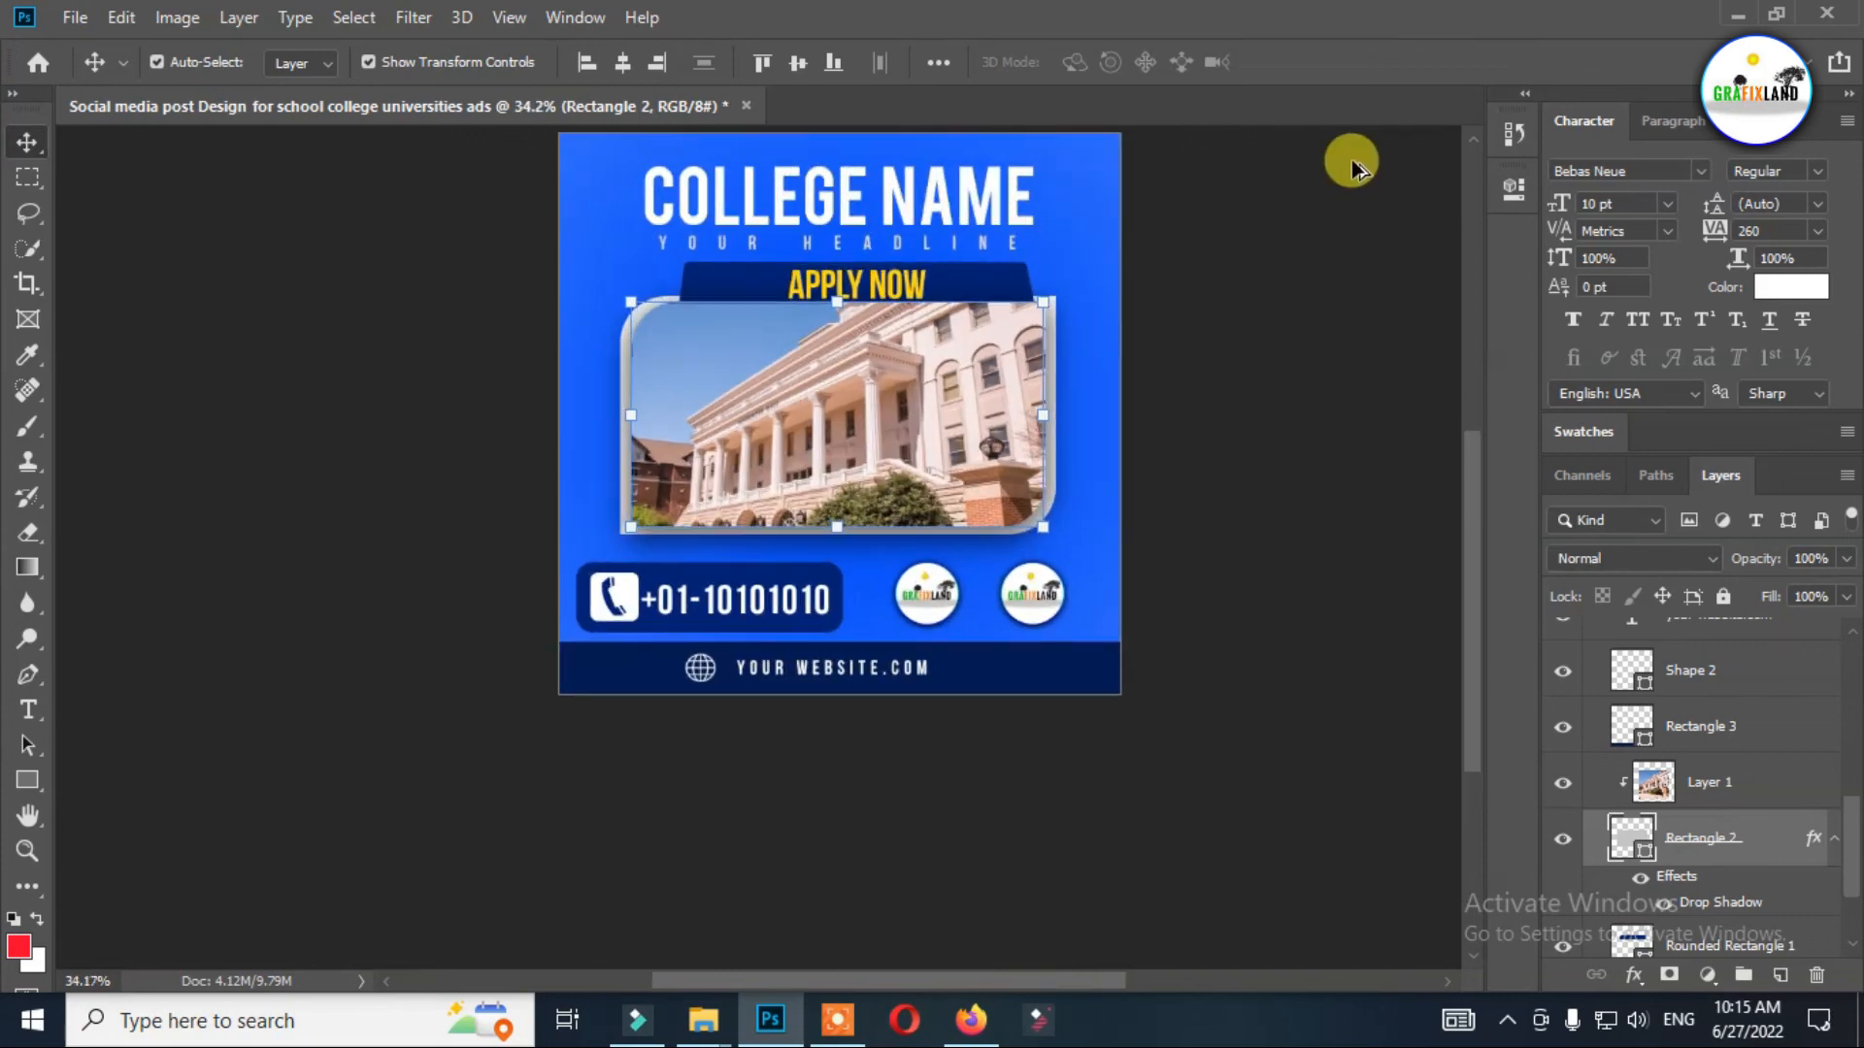
# Duplicate the navy footer bar and place the copy beside the college name, overlapping the design's right edge as a small block.
pyautogui.moveTo(1065, 666); pyautogui.dragTo(1423, 198)
pyautogui.hotkey('ctrl', 'z')
pyautogui.moveTo(1069, 672); pyautogui.dragTo(1353, 365)
pyautogui.moveTo(1015, 375); pyautogui.dragTo(1308, 207)
# Duplicate the navy block to the design's opposite edge beside the college name, vertically align the two blocks, and deselect them.
pyautogui.moveTo(1095, 181); pyautogui.dragTo(167, 172)
pyautogui.hotkey('ctrl', 'z')
pyautogui.moveTo(1115, 183); pyautogui.dragTo(548, 254)
pyautogui.moveTo(1095, 257); pyautogui.dragTo(1097, 264)
pyautogui.keyDown('shift'); pyautogui.click(574, 258); pyautogui.keyUp('shift')
pyautogui.click(798, 62)
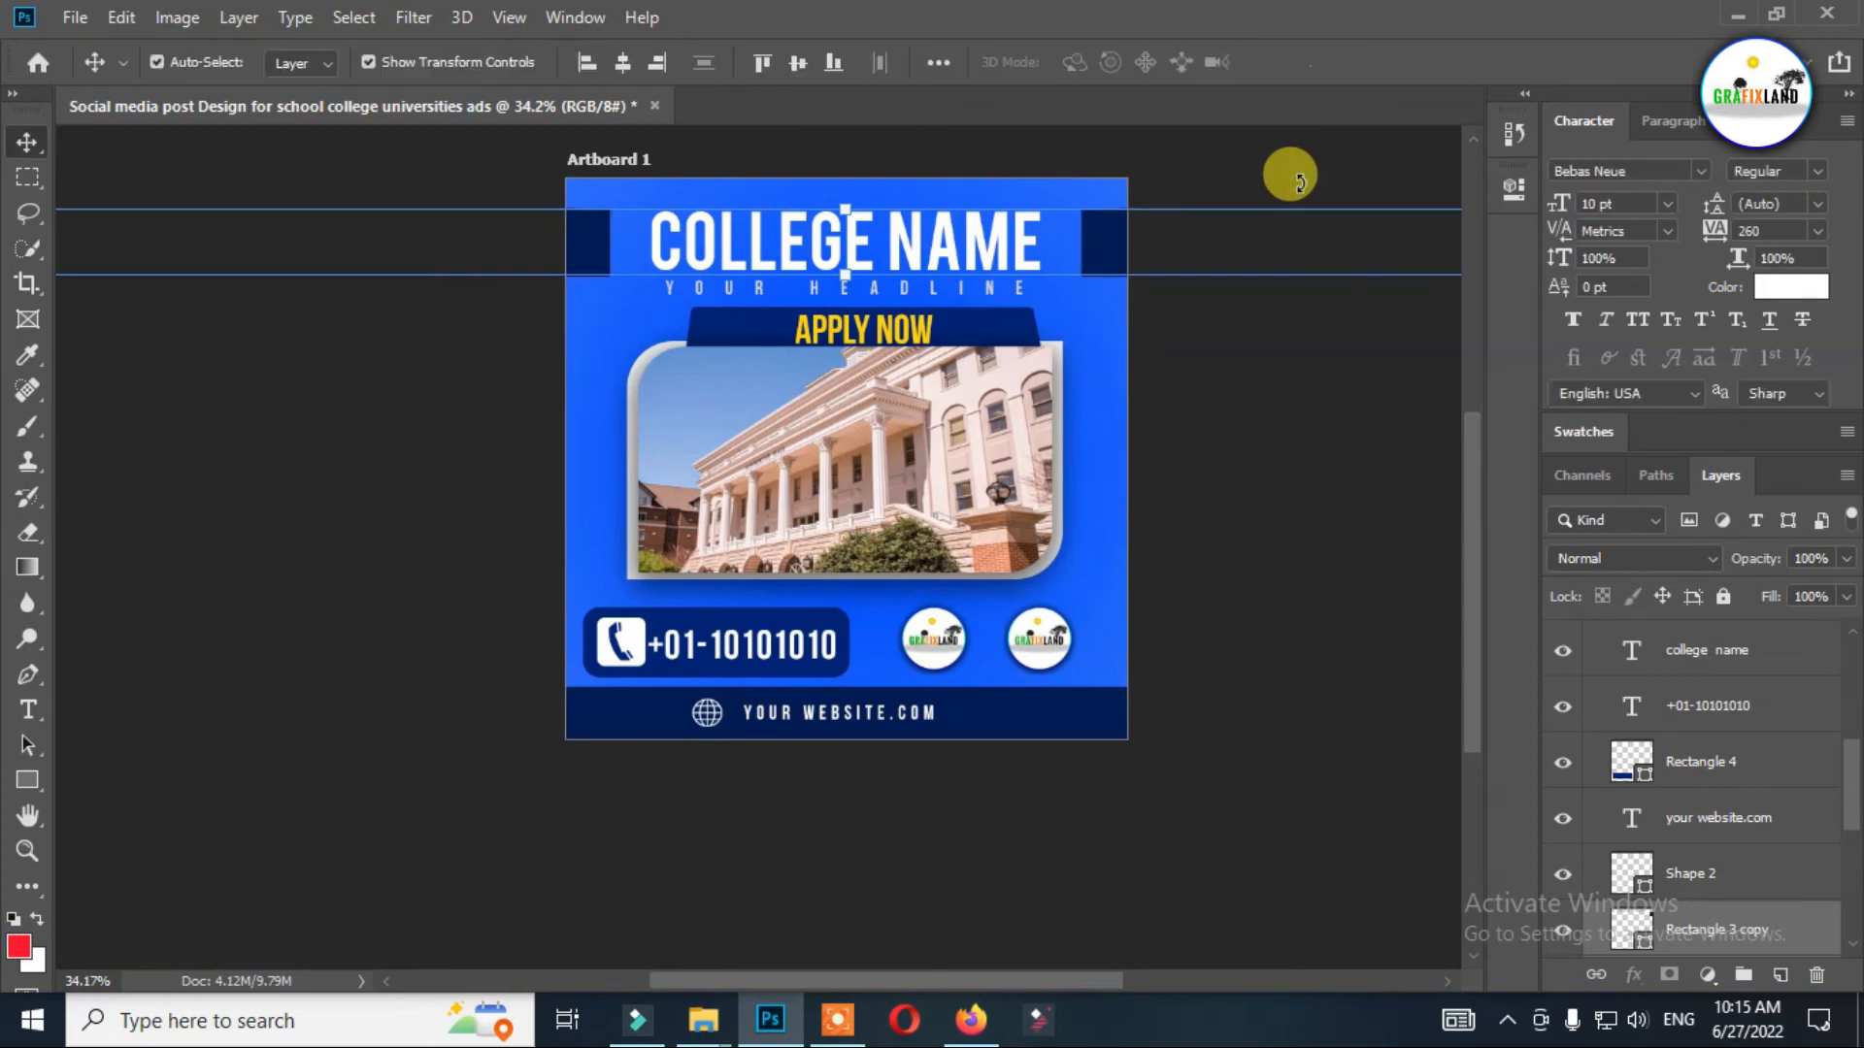
pyautogui.click(1244, 400)
pyautogui.scroll(-2, 1243, 398)
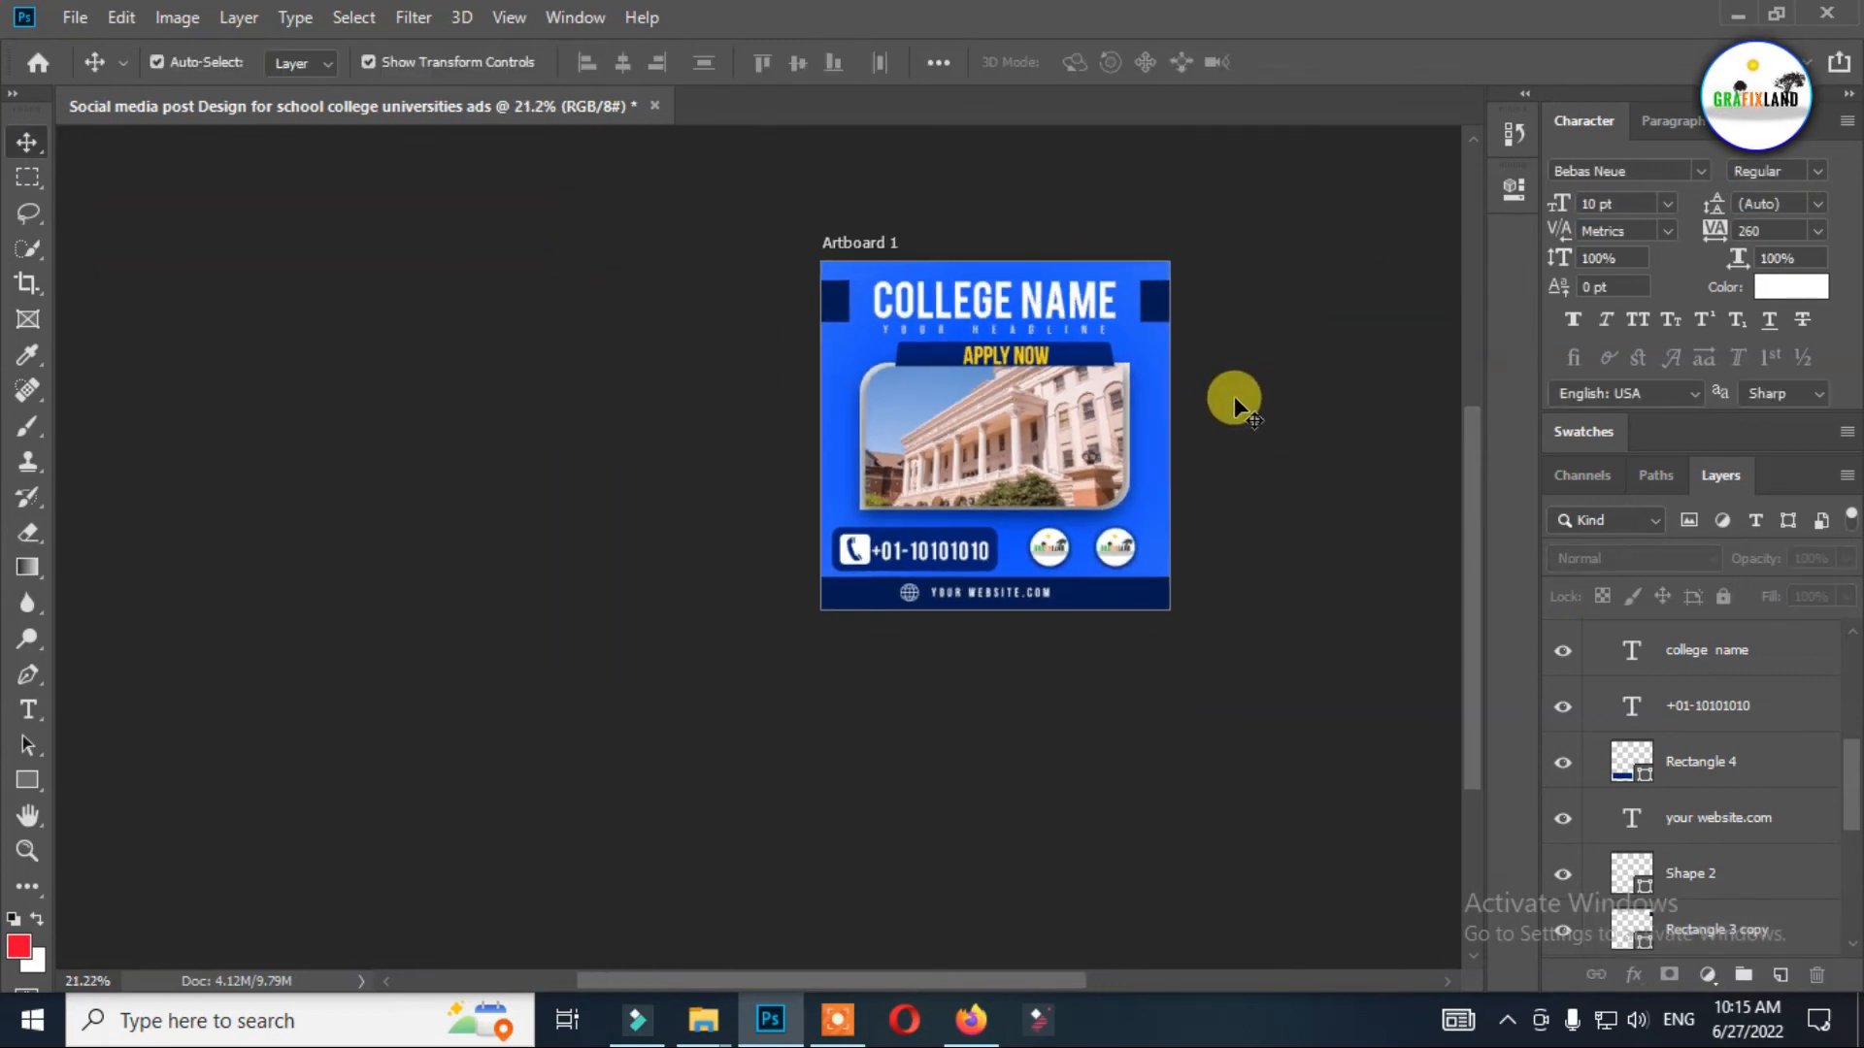
pyautogui.scroll(2, 1233, 397)
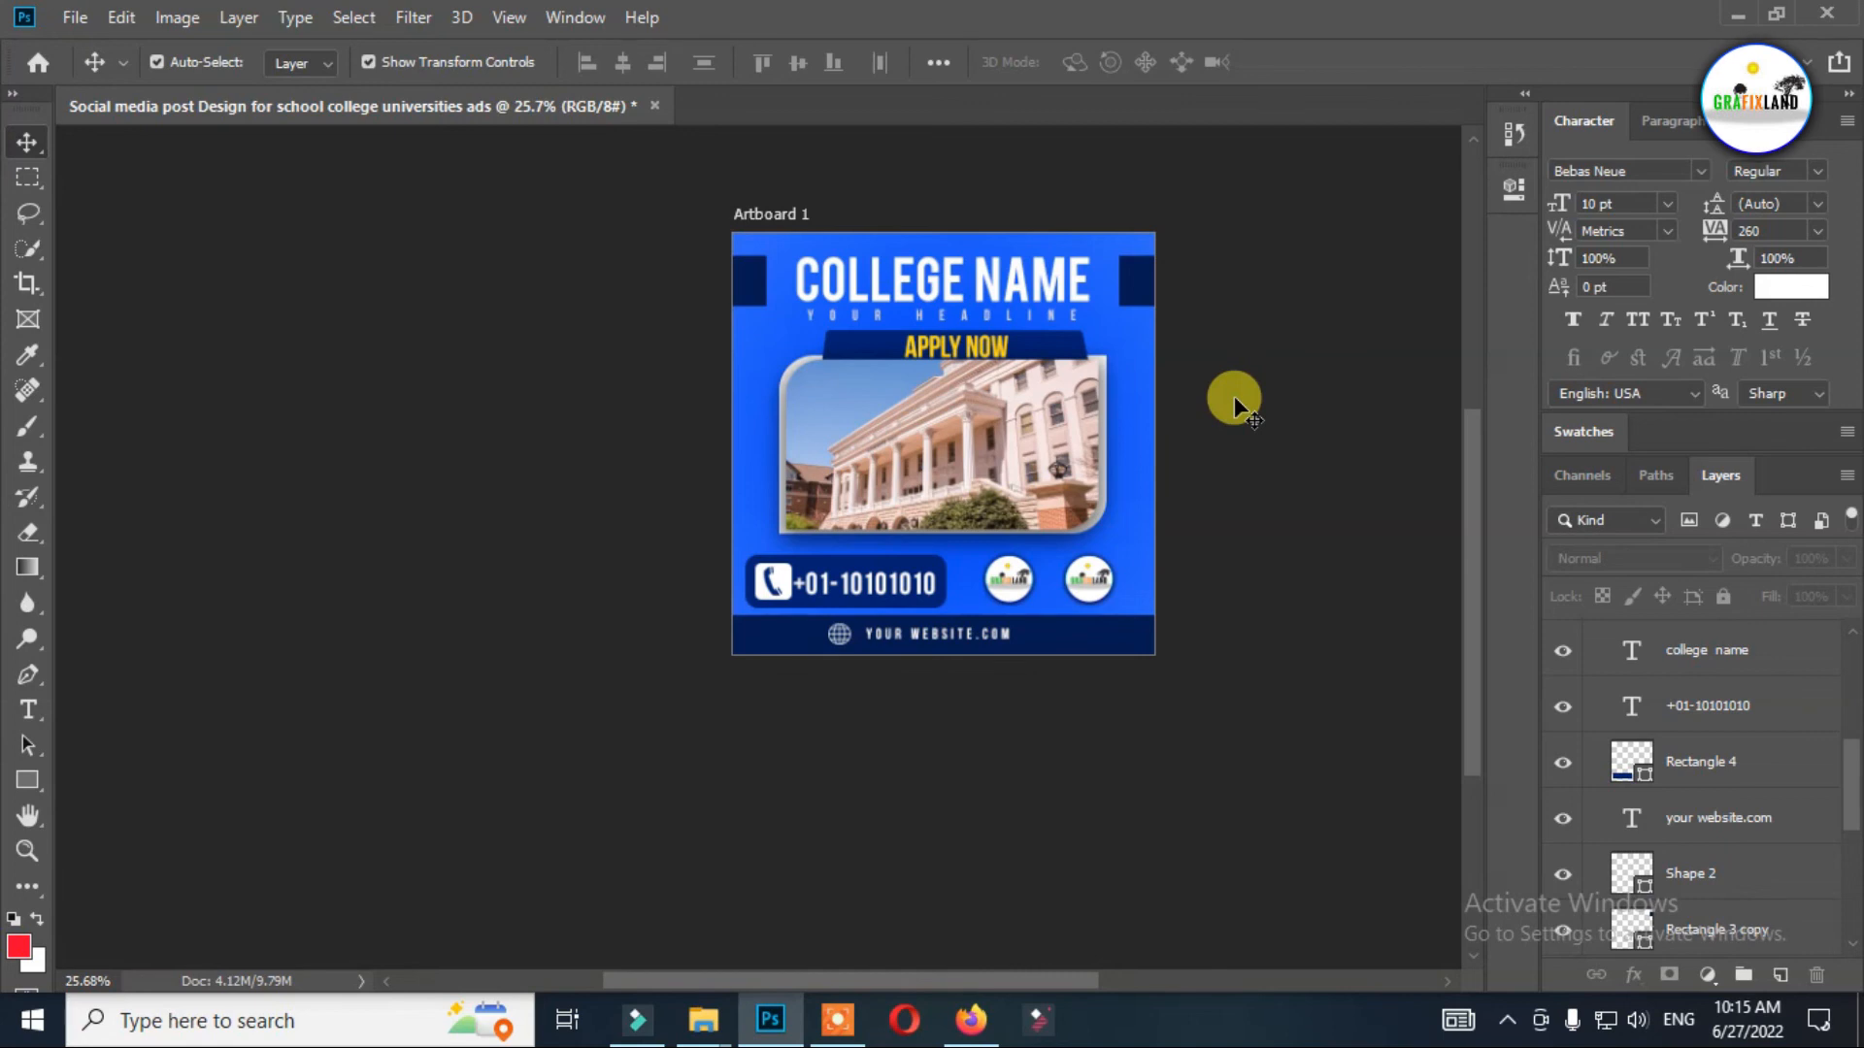
pyautogui.scroll(4, 1177, 541)
pyautogui.scroll(-4, 832, 719)
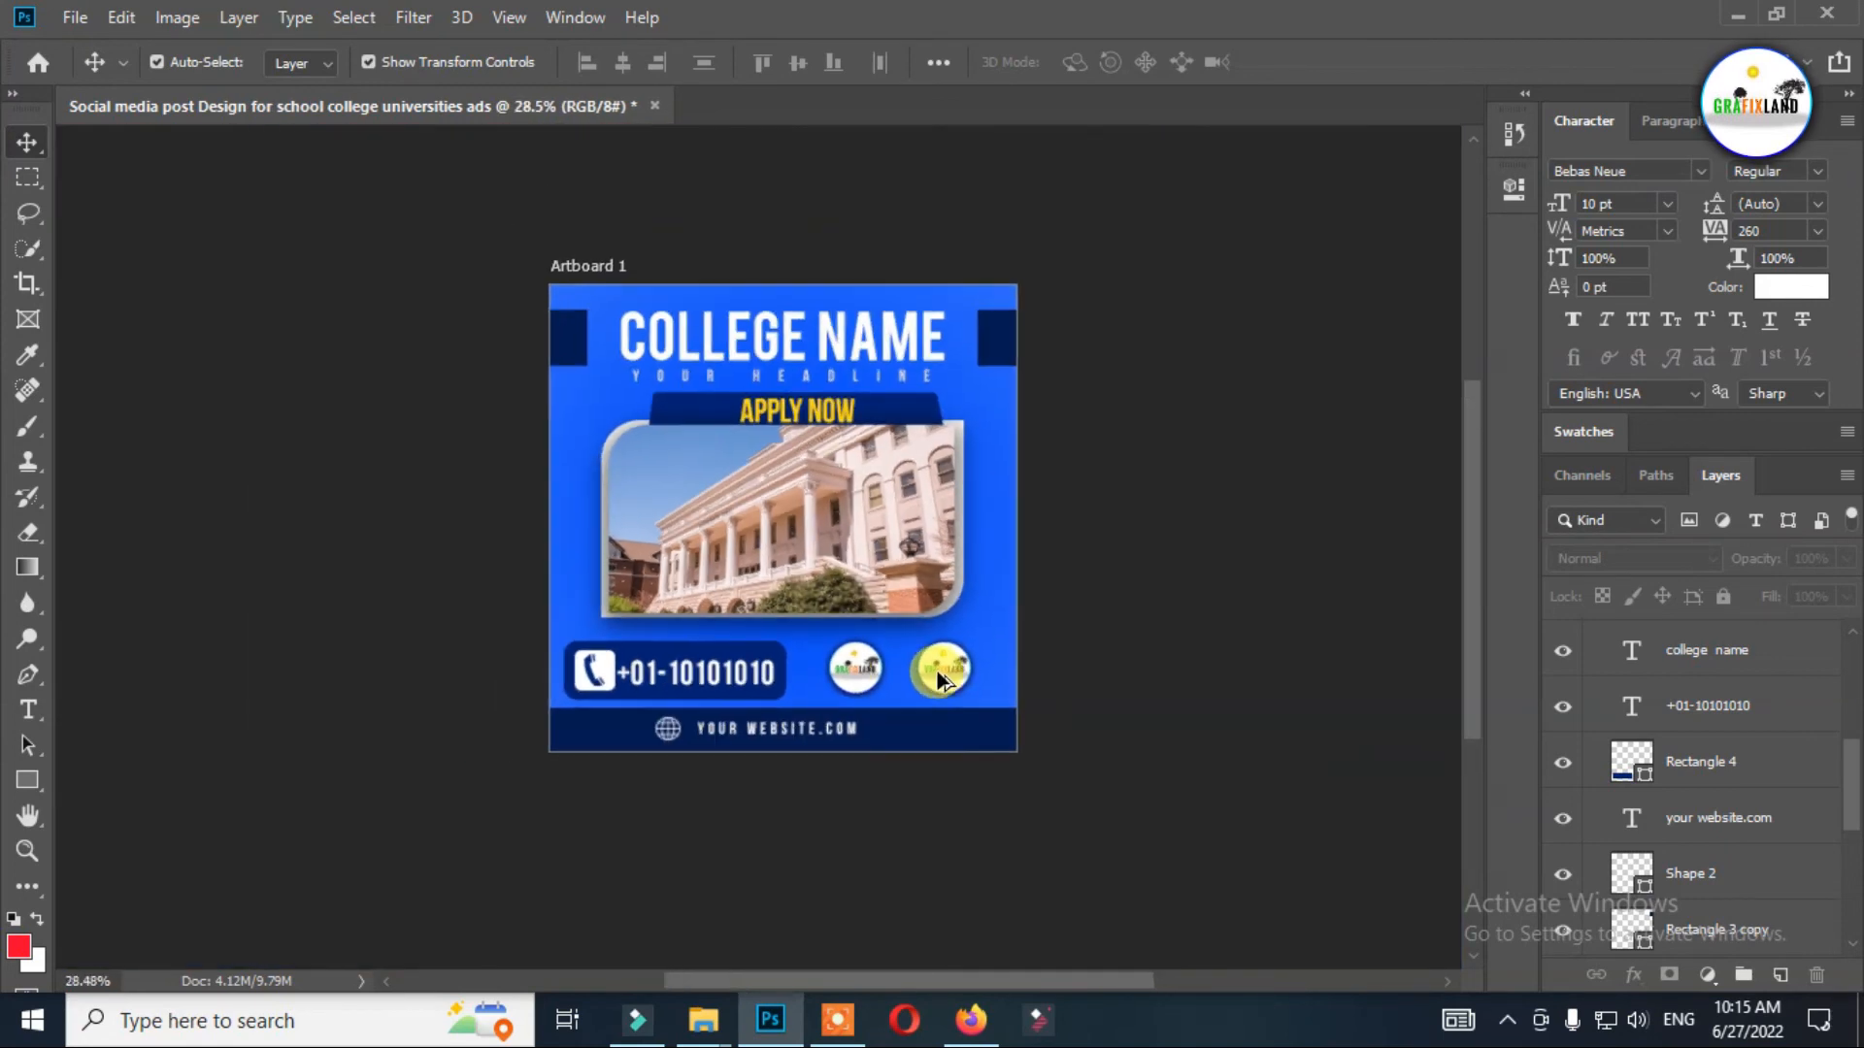
pyautogui.scroll(5, 679, 765)
pyautogui.moveTo(582, 638); pyautogui.dragTo(609, 629)
pyautogui.hotkey('ctrl', 'z')
pyautogui.rightClick(583, 645)
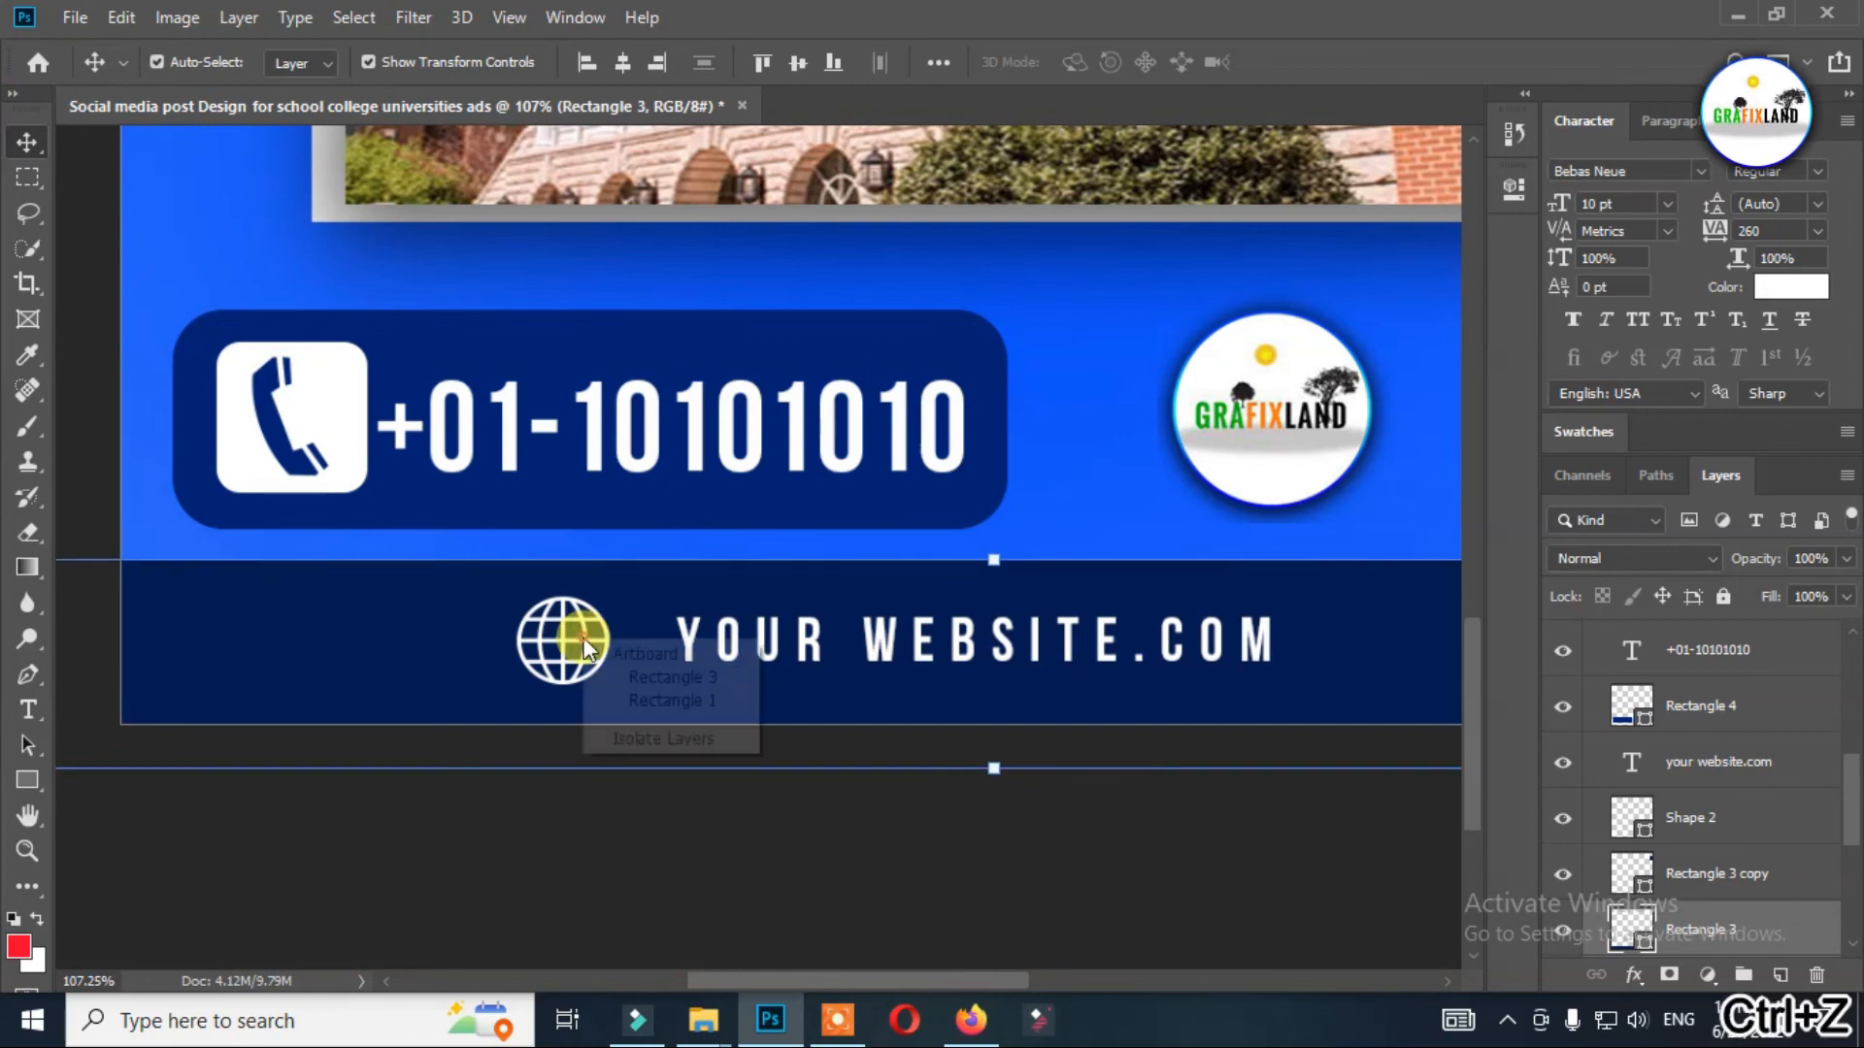
pyautogui.click(588, 650)
pyautogui.hotkey('ctrl', '0')
pyautogui.rightClick(570, 929)
pyautogui.click(609, 855)
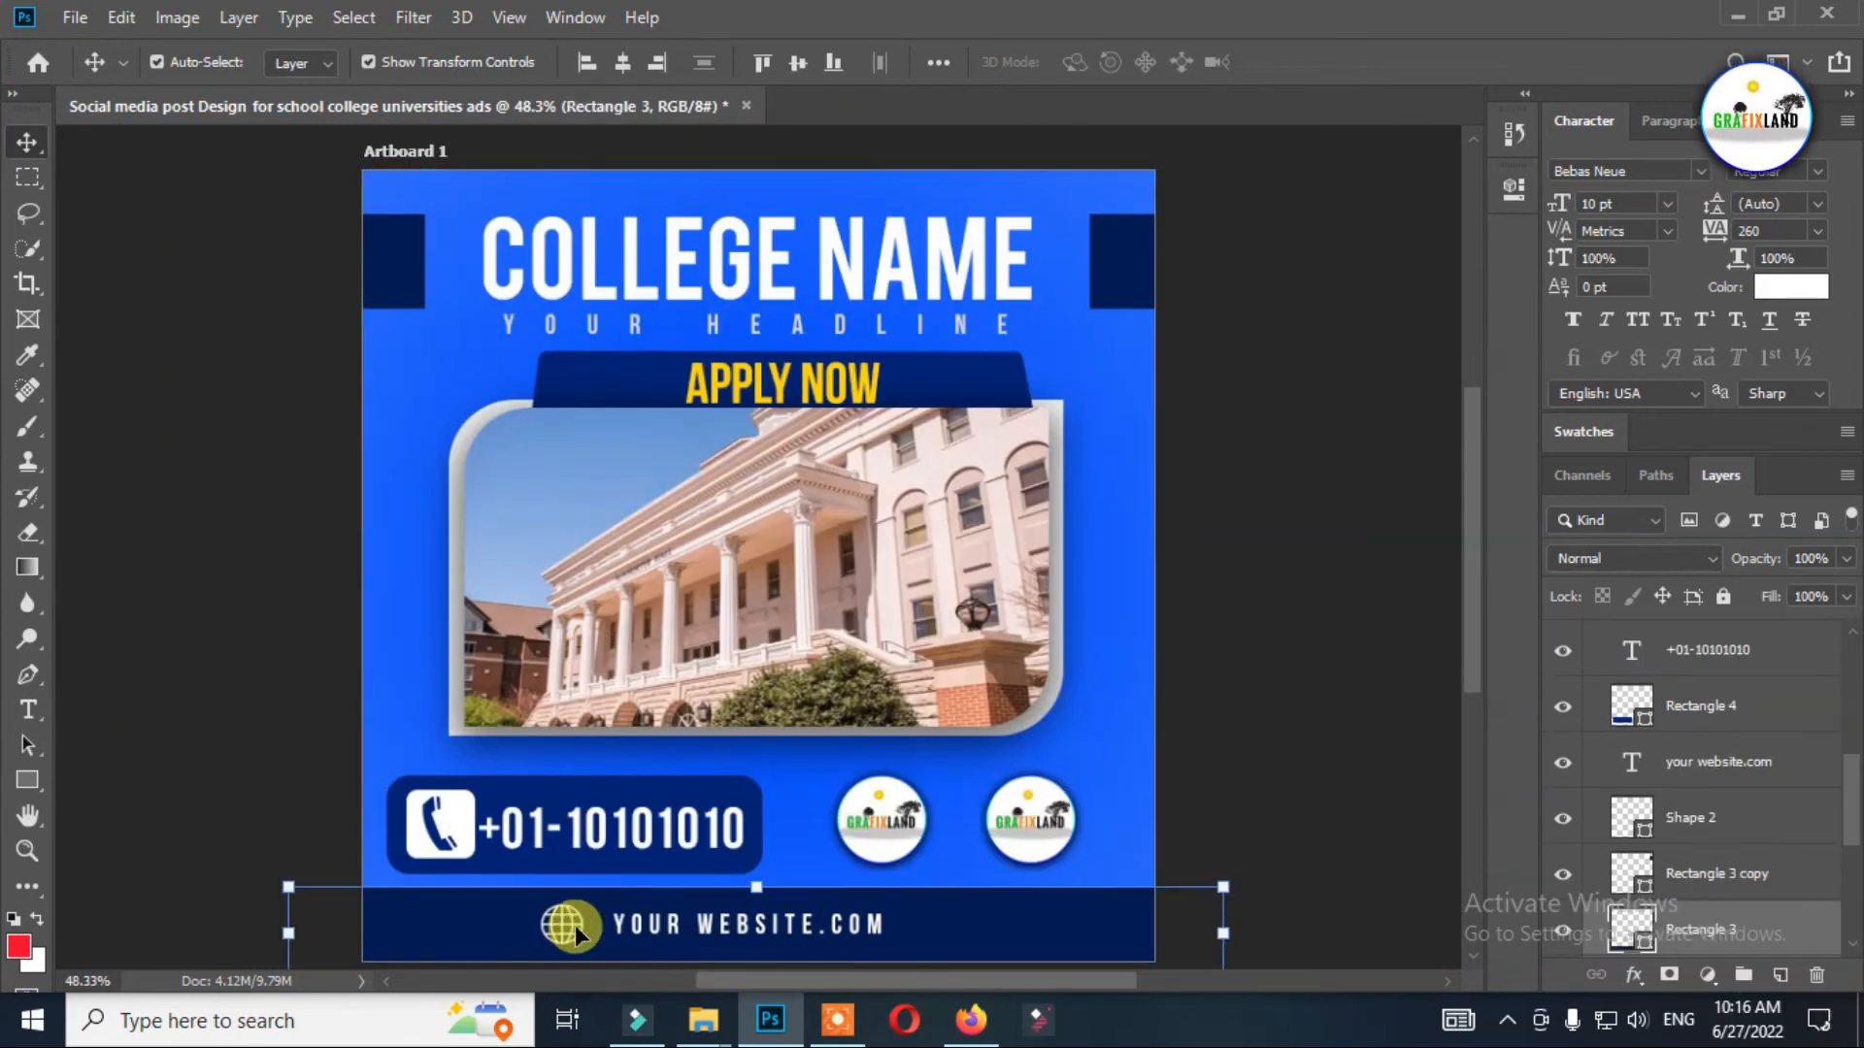
# Move the footer's globe icon closer to the website text, keeping it level with the text, and deselect it.
pyautogui.scroll(-1, 1648, 848)
pyautogui.scroll(5, 680, 937)
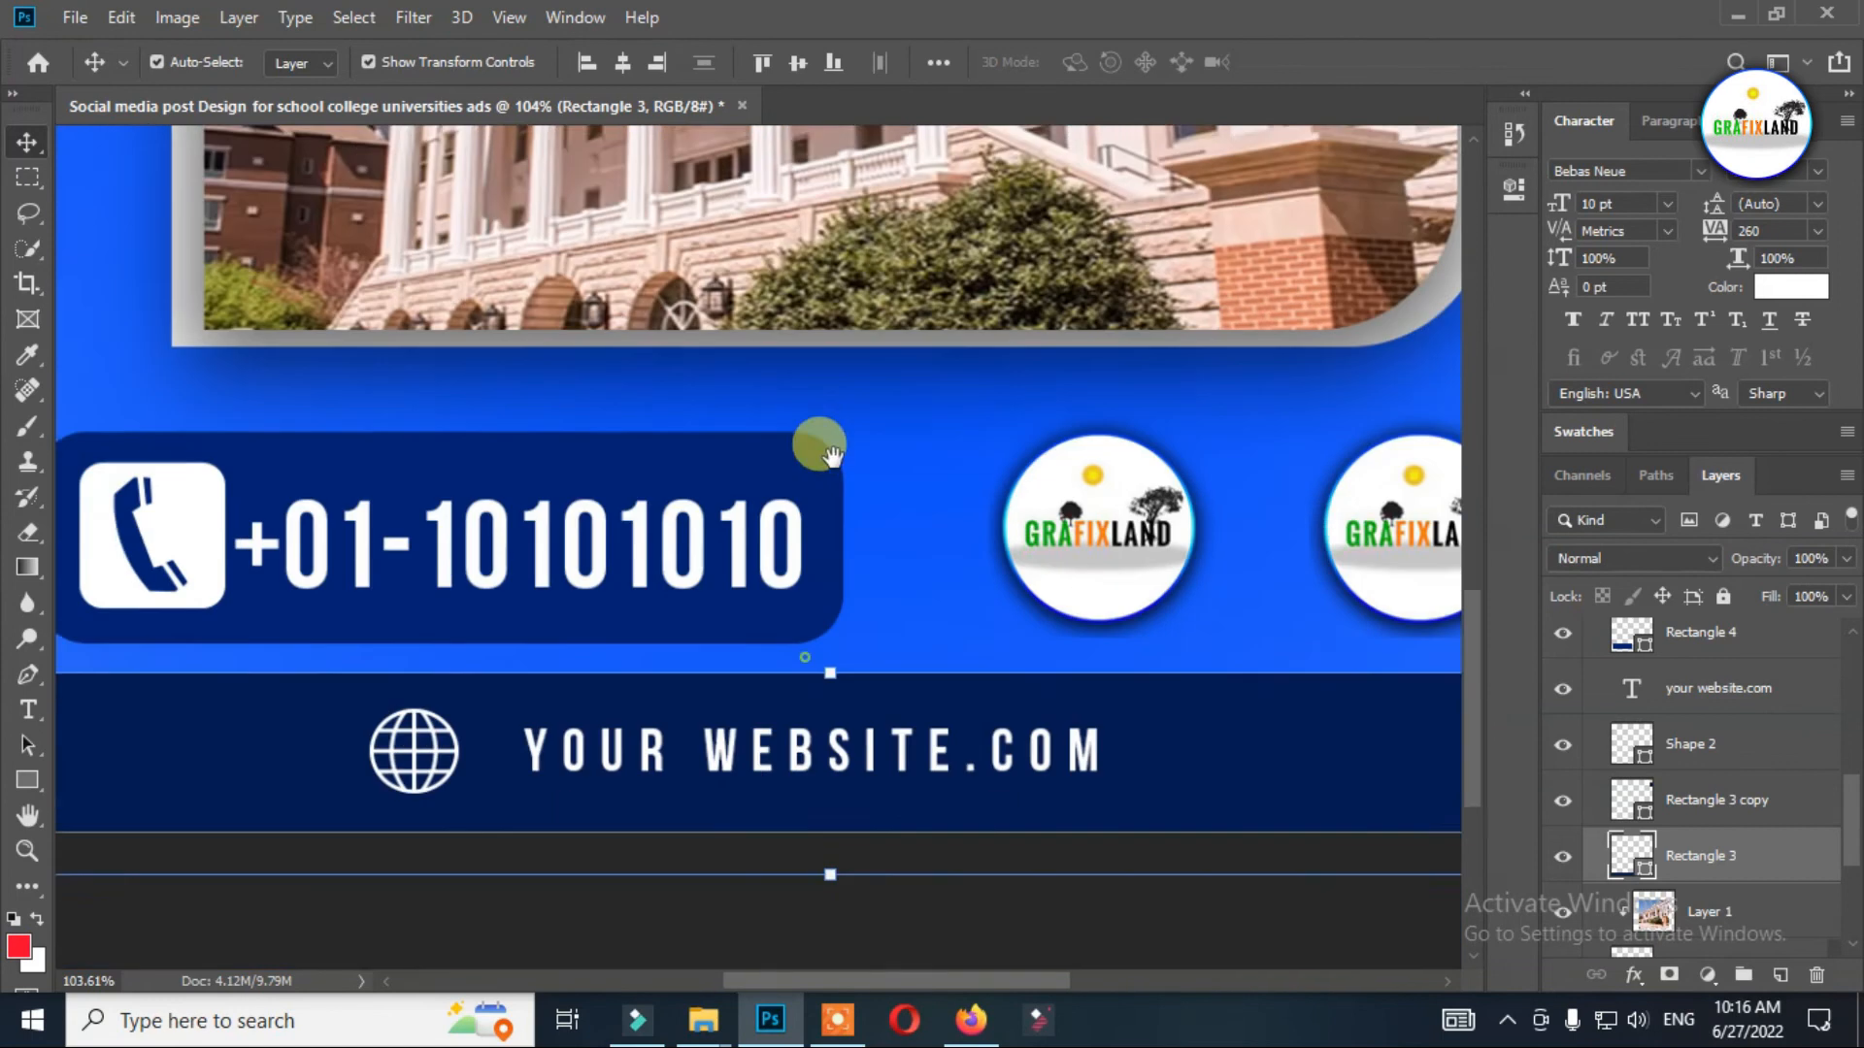
pyautogui.click(448, 580)
pyautogui.moveTo(456, 580); pyautogui.dragTo(492, 580)
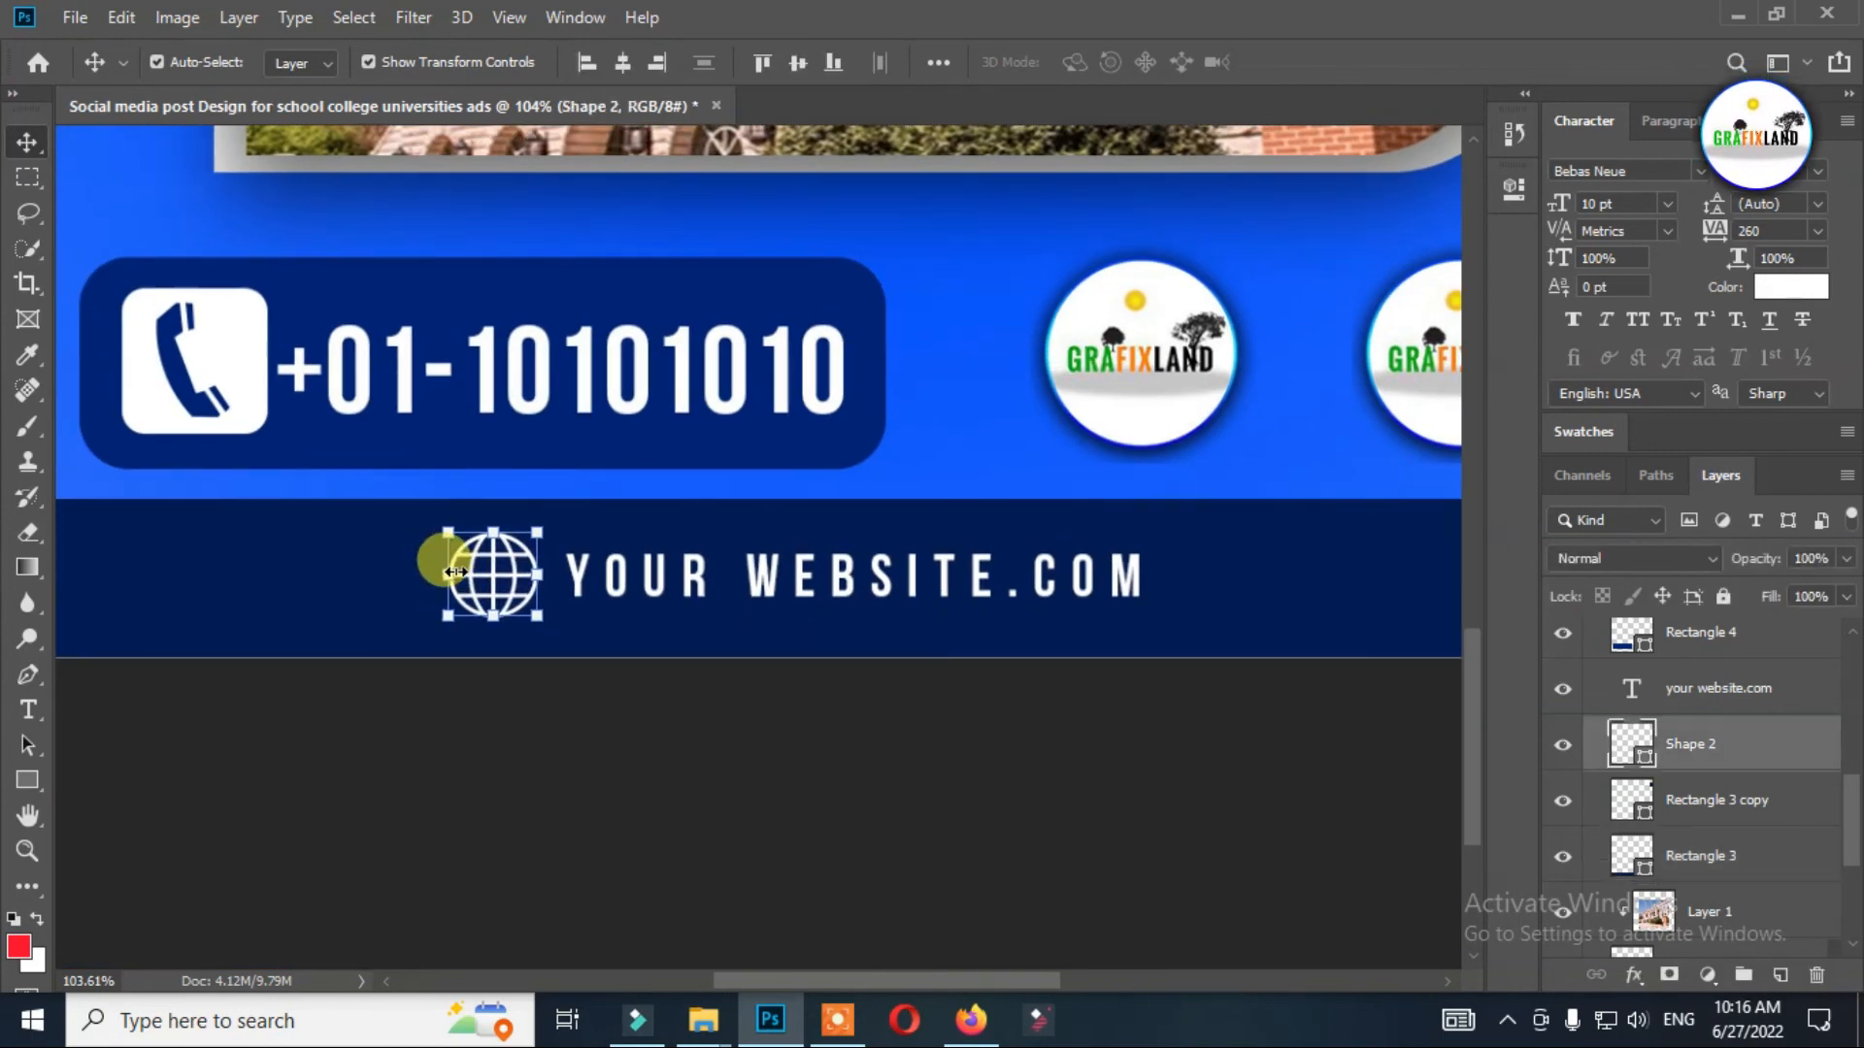
pyautogui.scroll(-4, 452, 573)
pyautogui.scroll(-2, 447, 624)
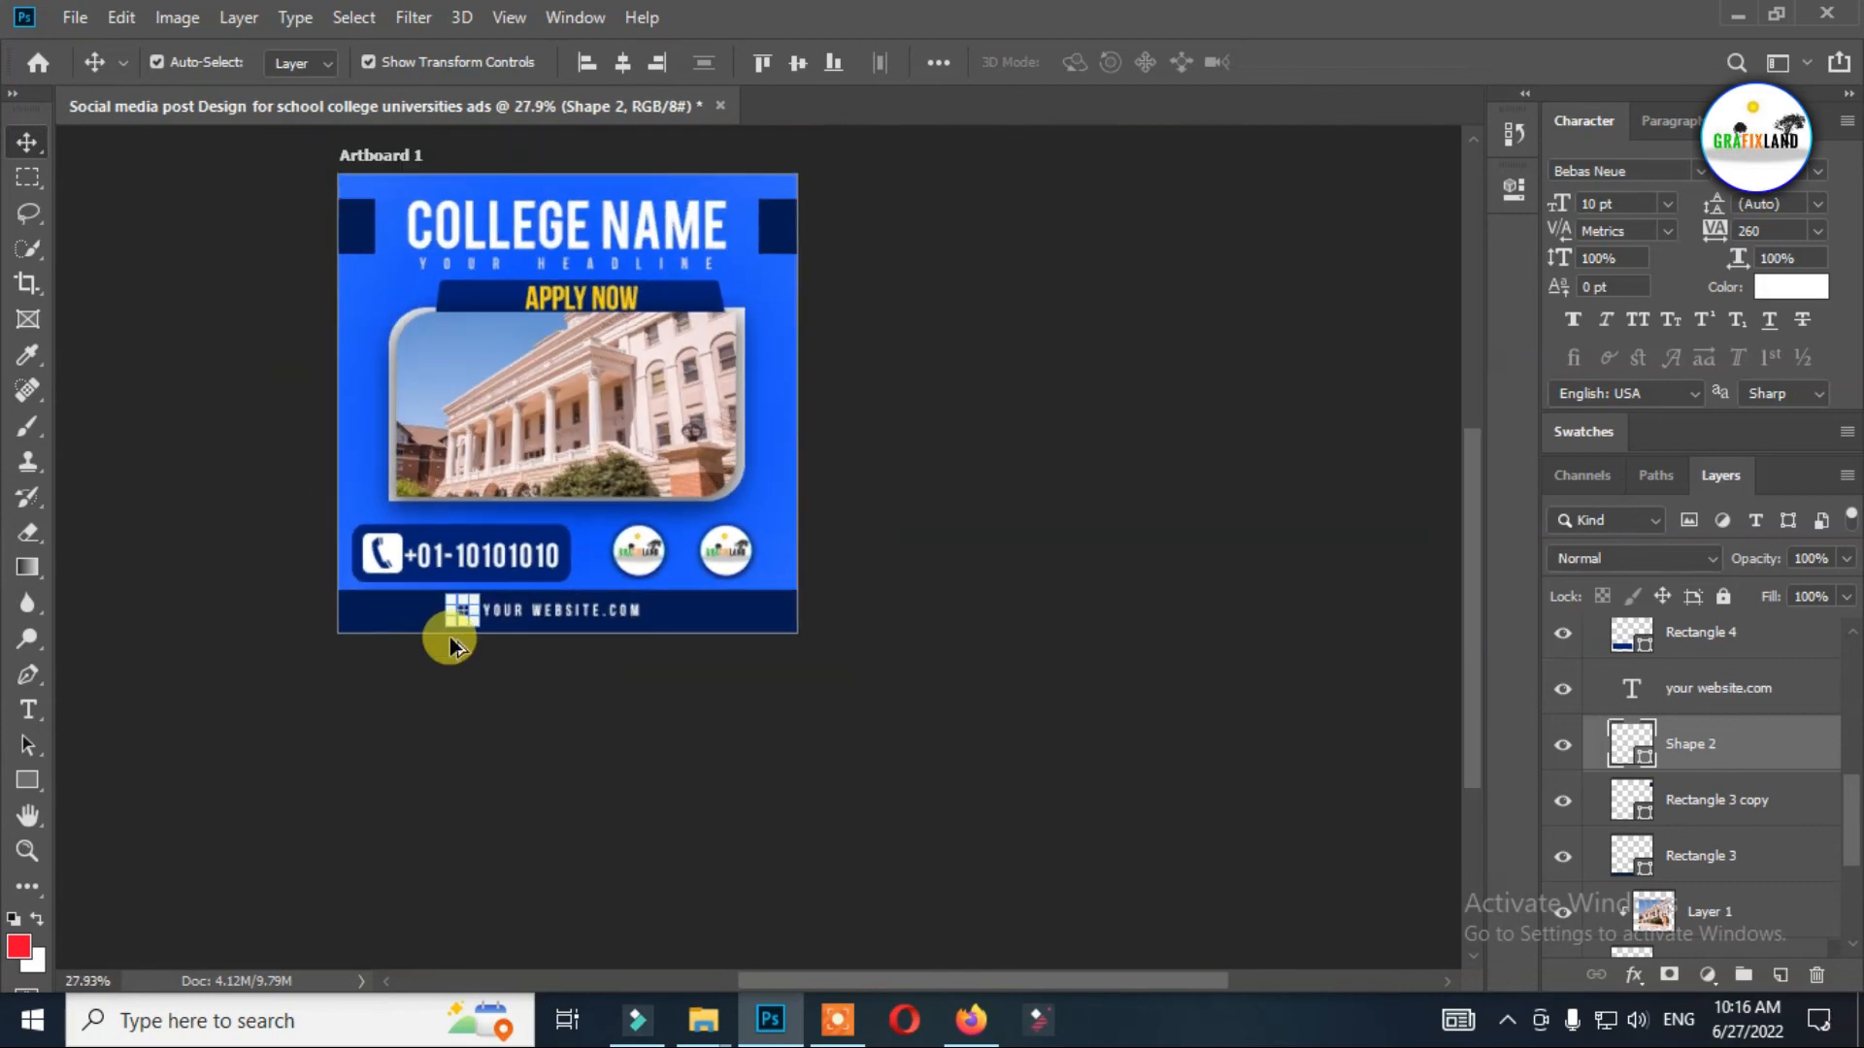
pyautogui.click(988, 432)
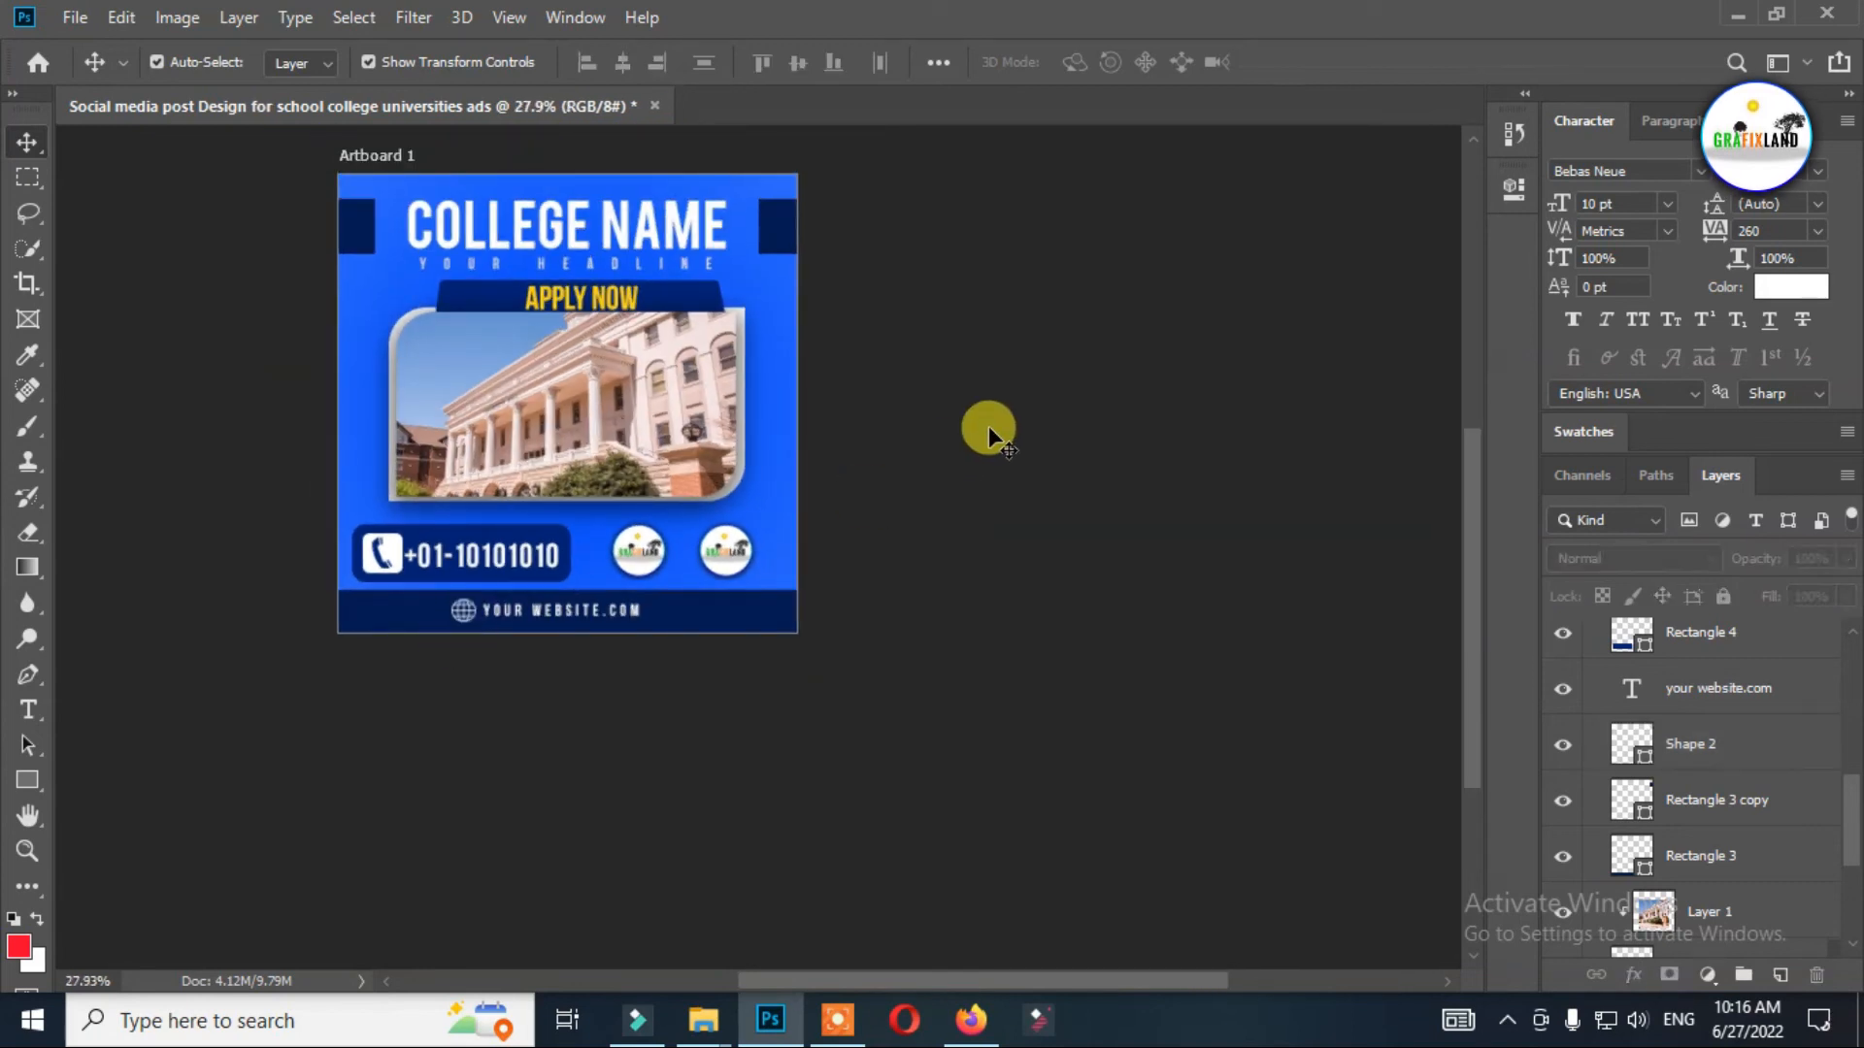